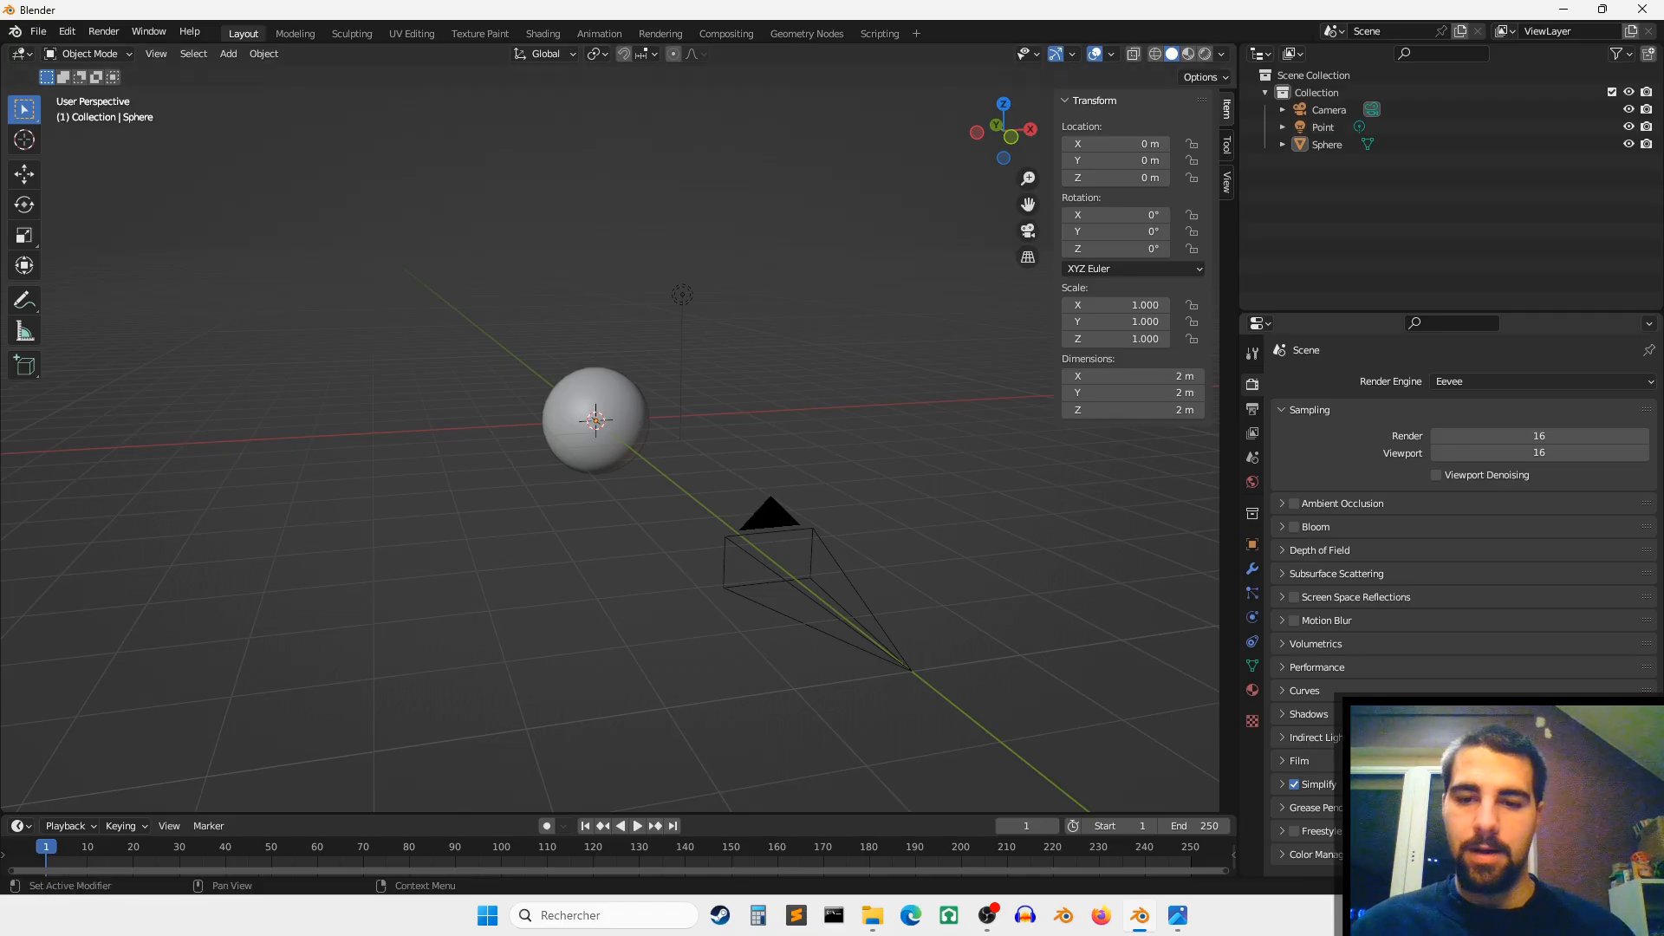
# Step: Switch to the image viewer to look at the reference picture Kaléidoscope.JPG, and close it
pyautogui.click(1177, 915)
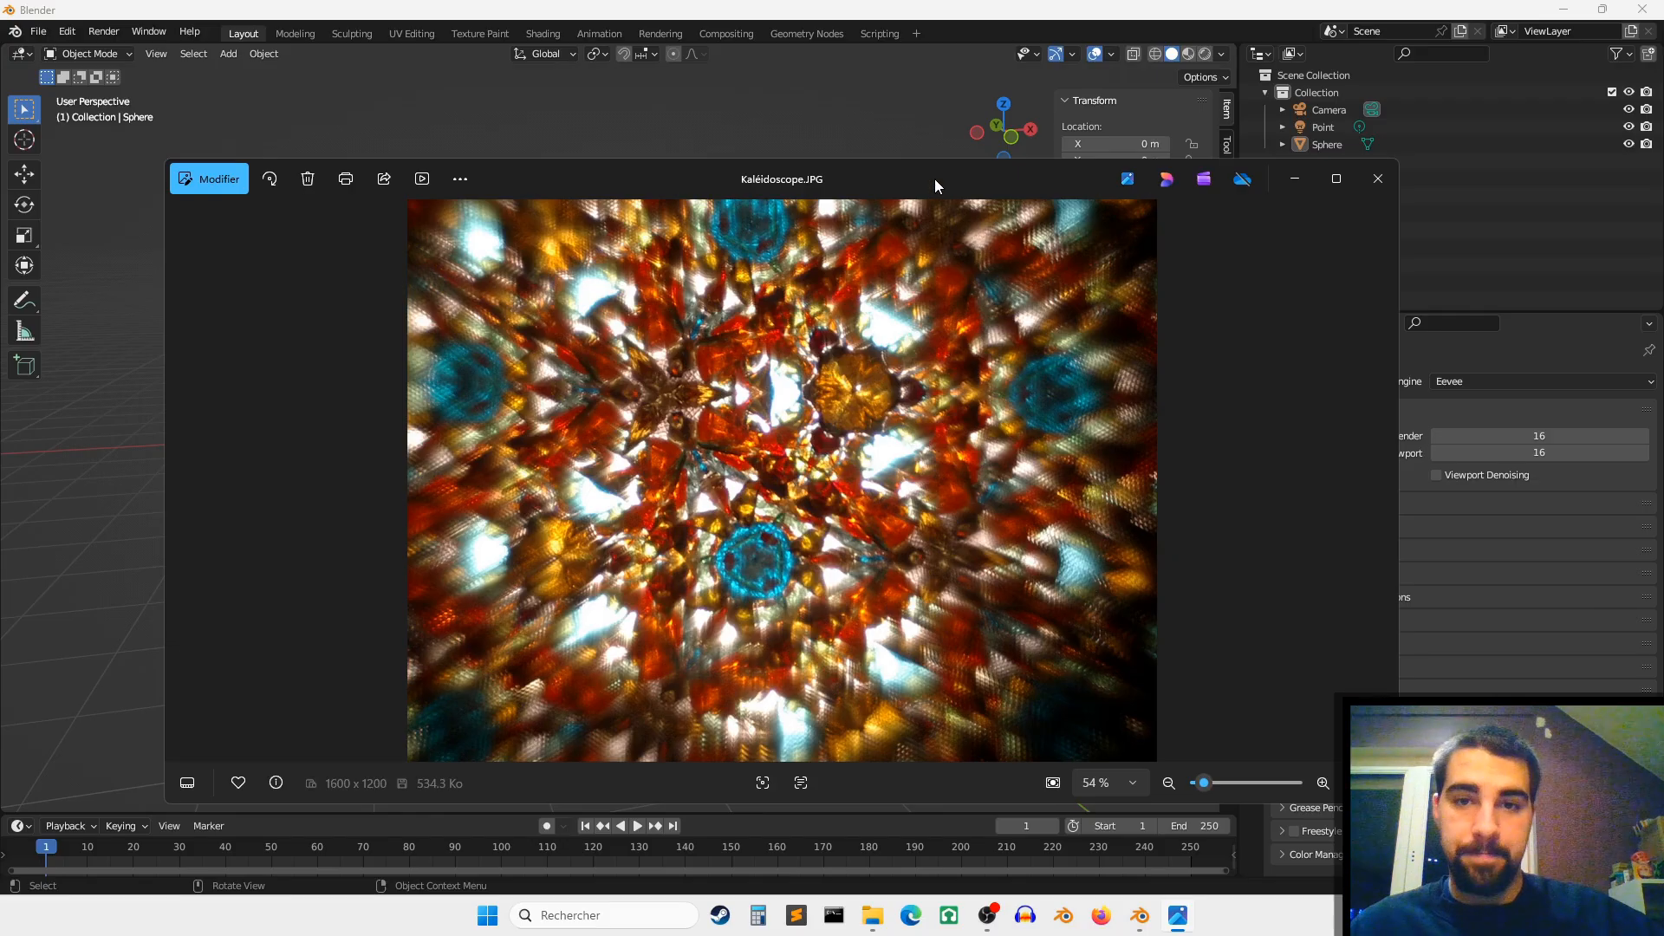
pyautogui.moveTo(934, 179); pyautogui.dragTo(931, 120)
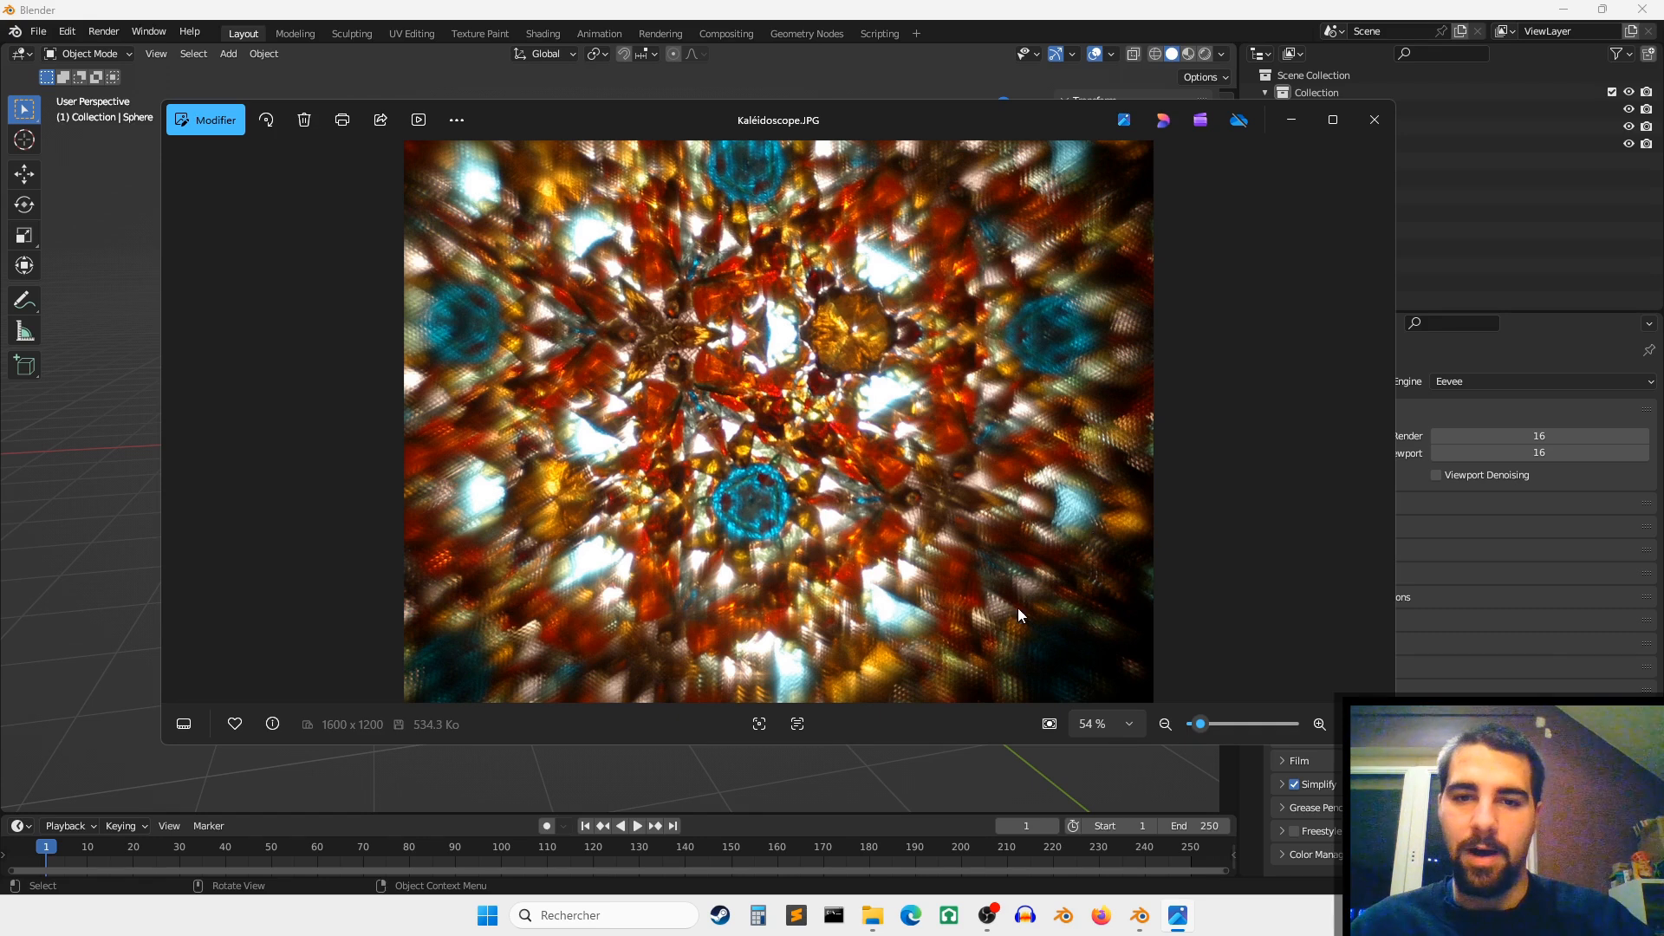
pyautogui.click(1375, 119)
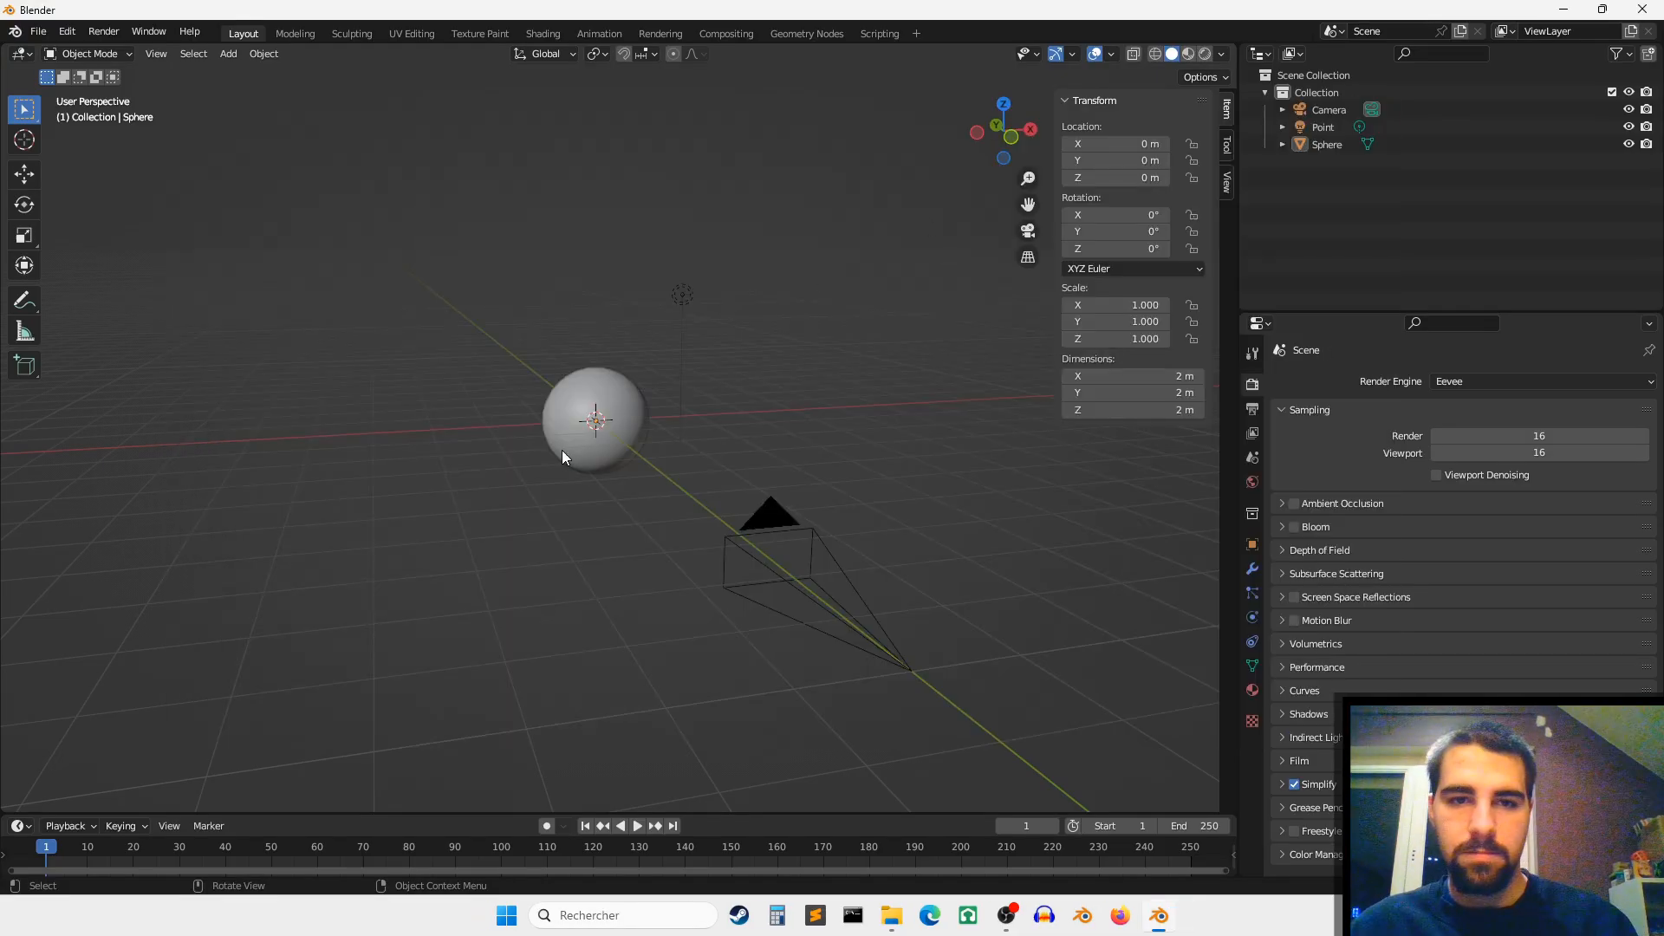
# Step: Delete all objects in the scene and add a mesh plane aligned to the front view
pyautogui.press('a')
pyautogui.press('Delete')
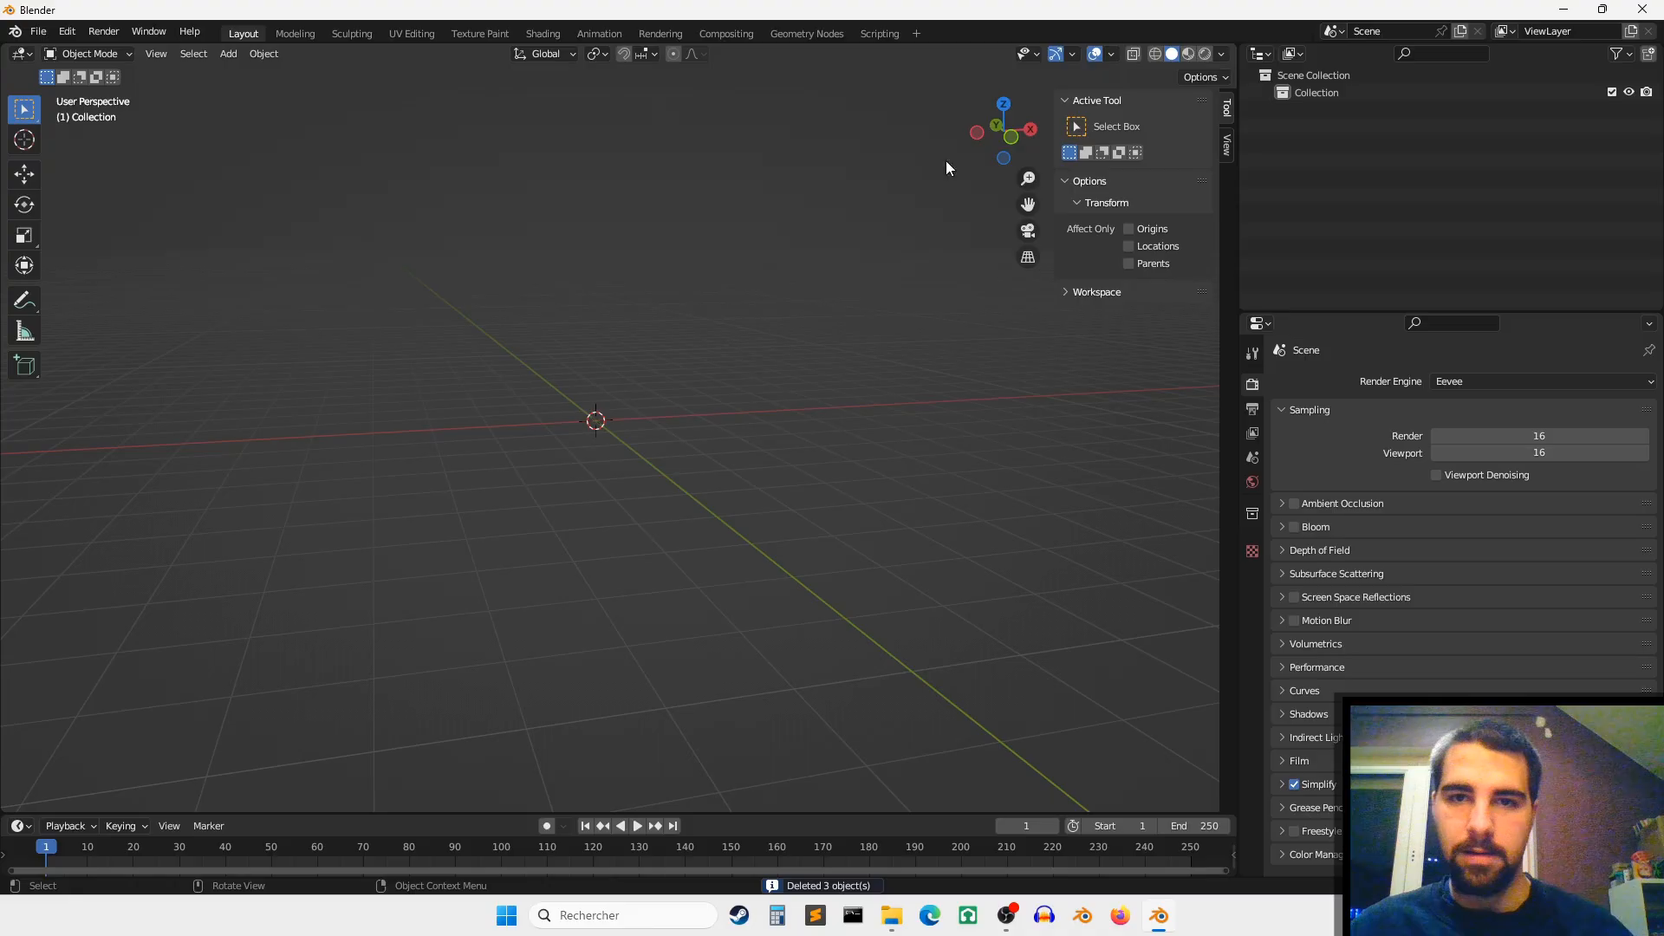
pyautogui.click(1011, 137)
pyautogui.hotkey('shift', 'a')
pyautogui.moveTo(738, 314)
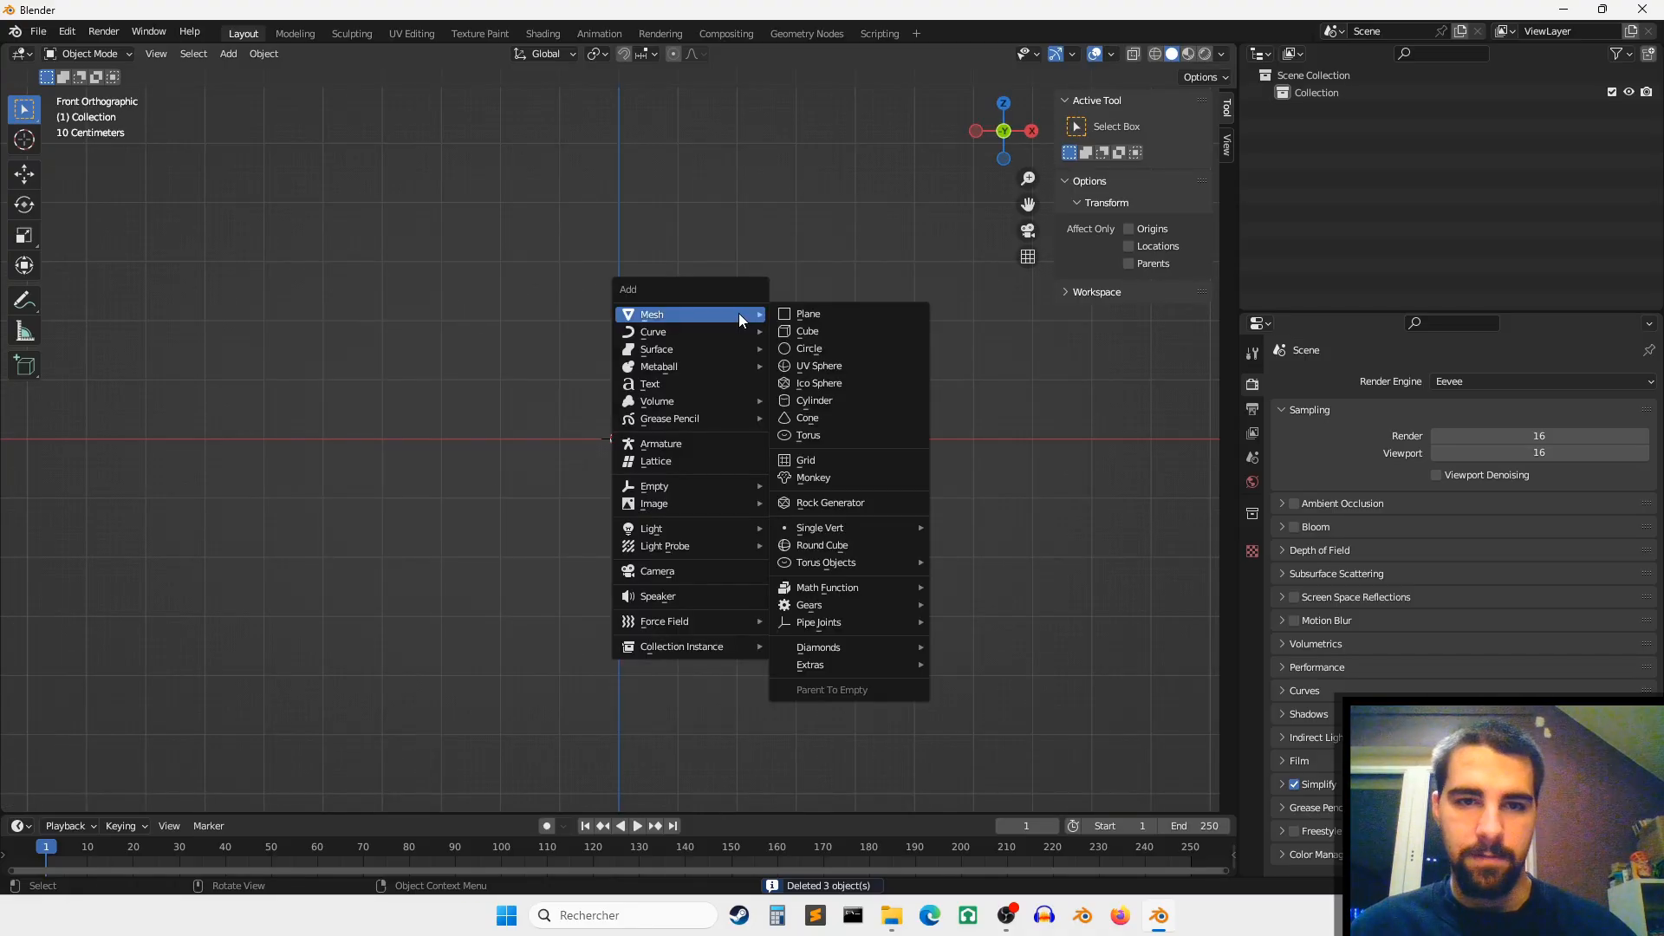
pyautogui.click(803, 309)
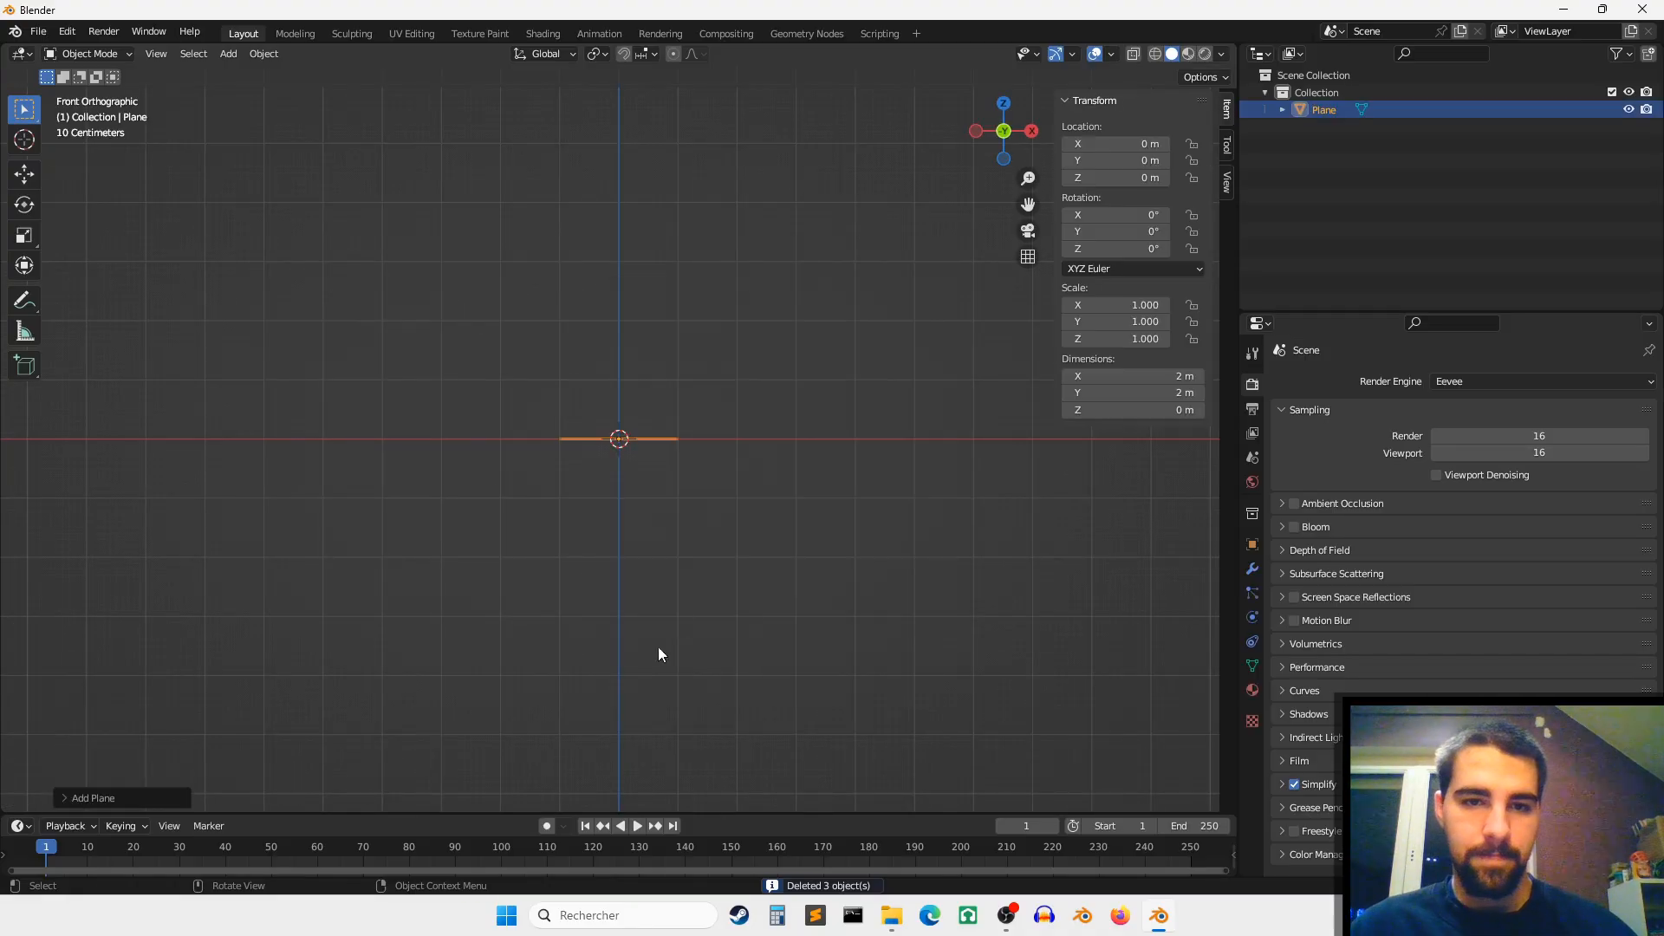
pyautogui.click(147, 798)
pyautogui.click(195, 685)
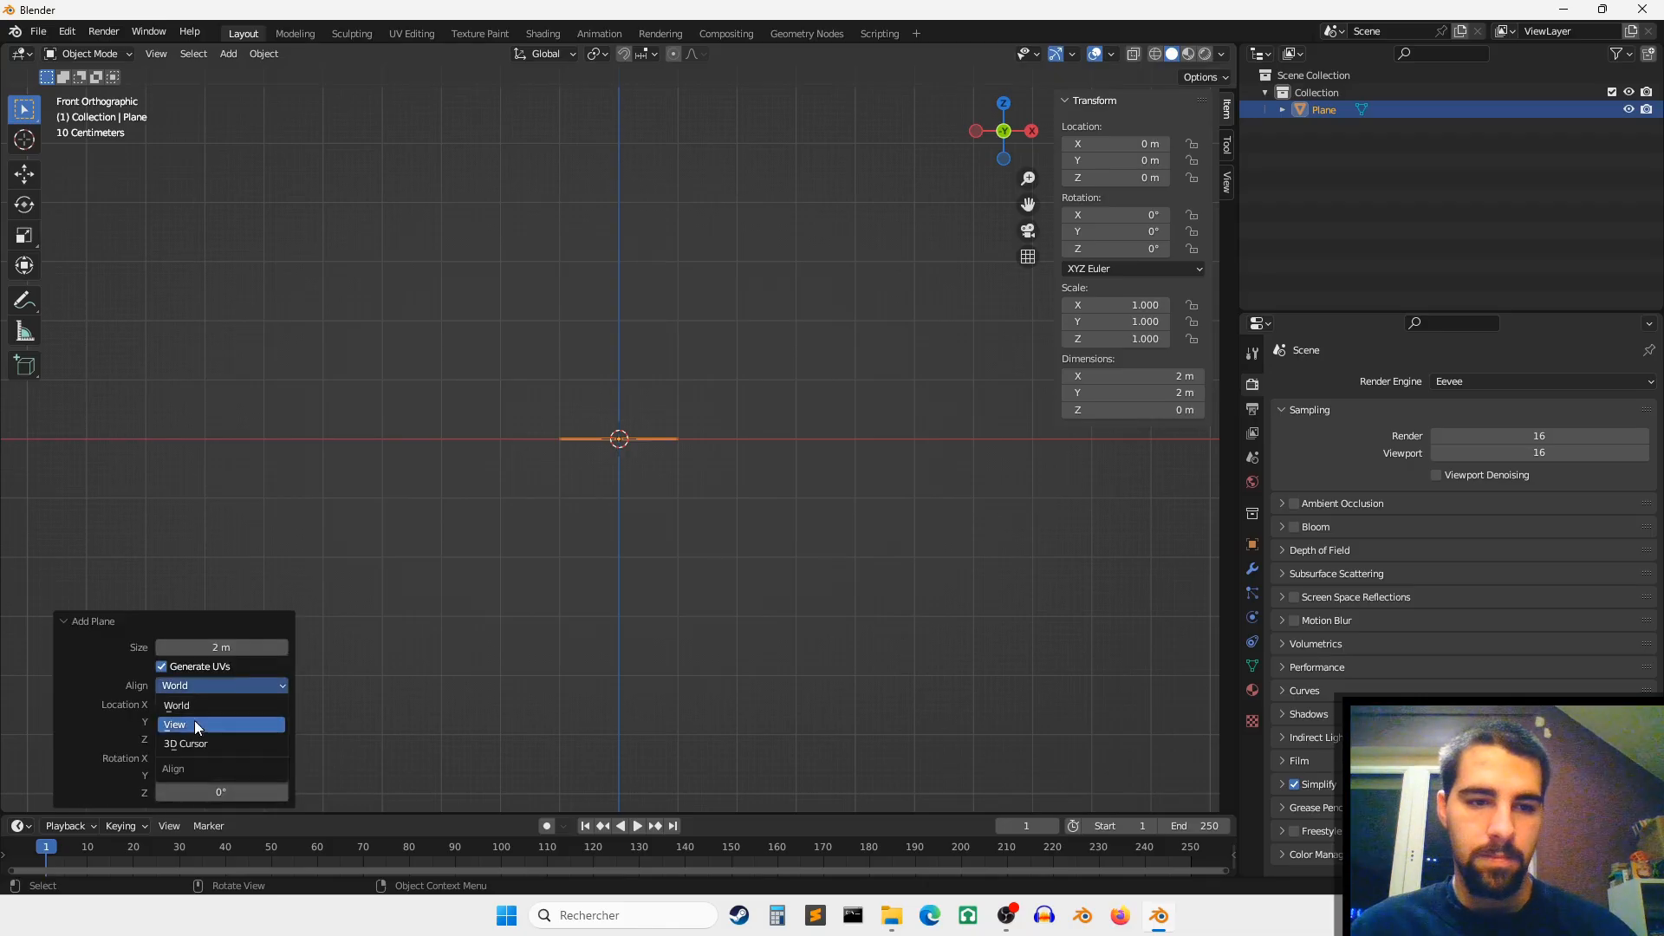
pyautogui.click(195, 726)
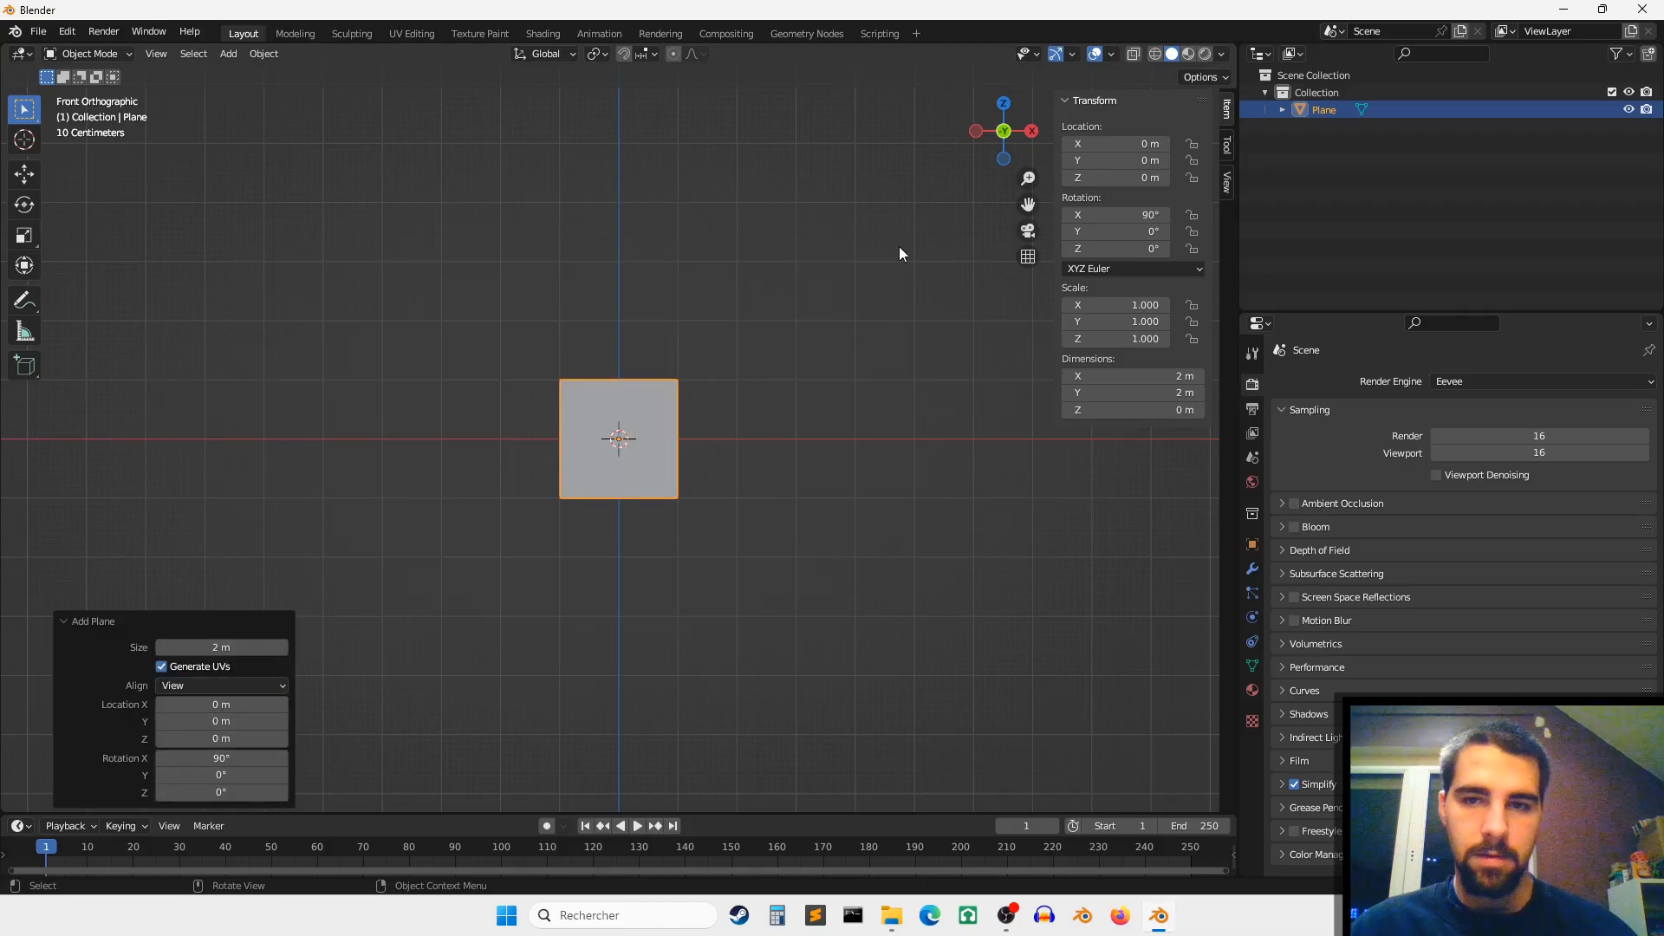
# Step: Set the plane's Y scale to 3 to form a tall rectangle
pyautogui.rightClick(1111, 338)
pyautogui.moveTo(1111, 338)
pyautogui.mouseDown()
pyautogui.moveTo(1092, 322)
pyautogui.moveTo(1127, 322)
pyautogui.mouseUp()
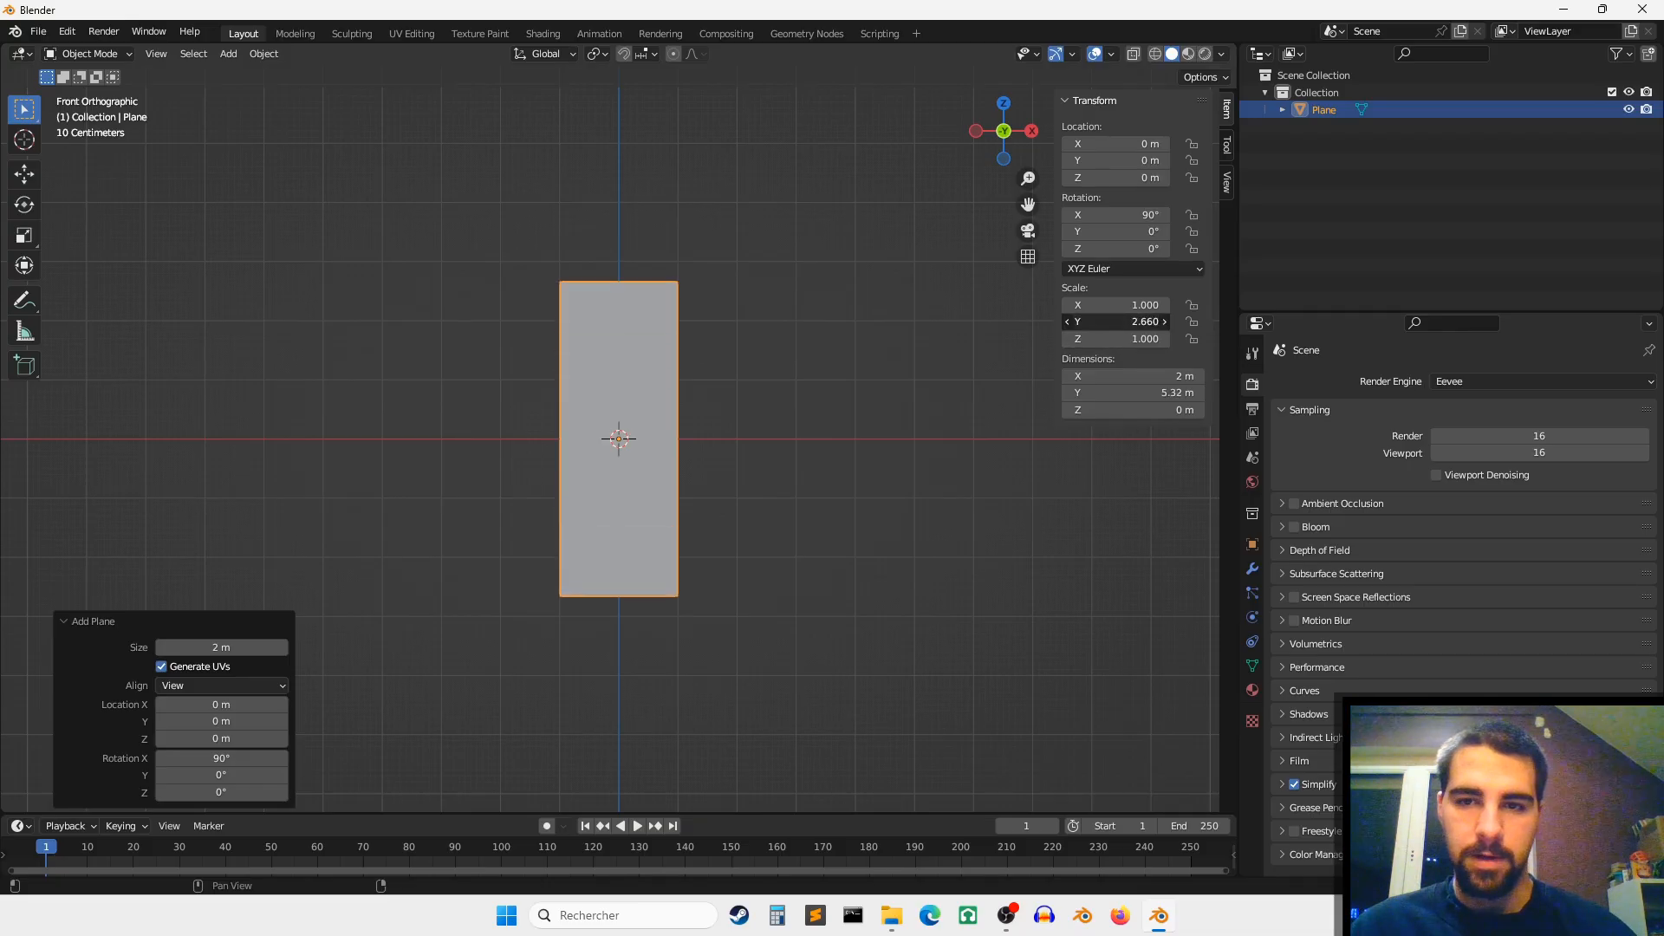
pyautogui.click(1075, 321)
pyautogui.write('3')
pyautogui.press('Return')
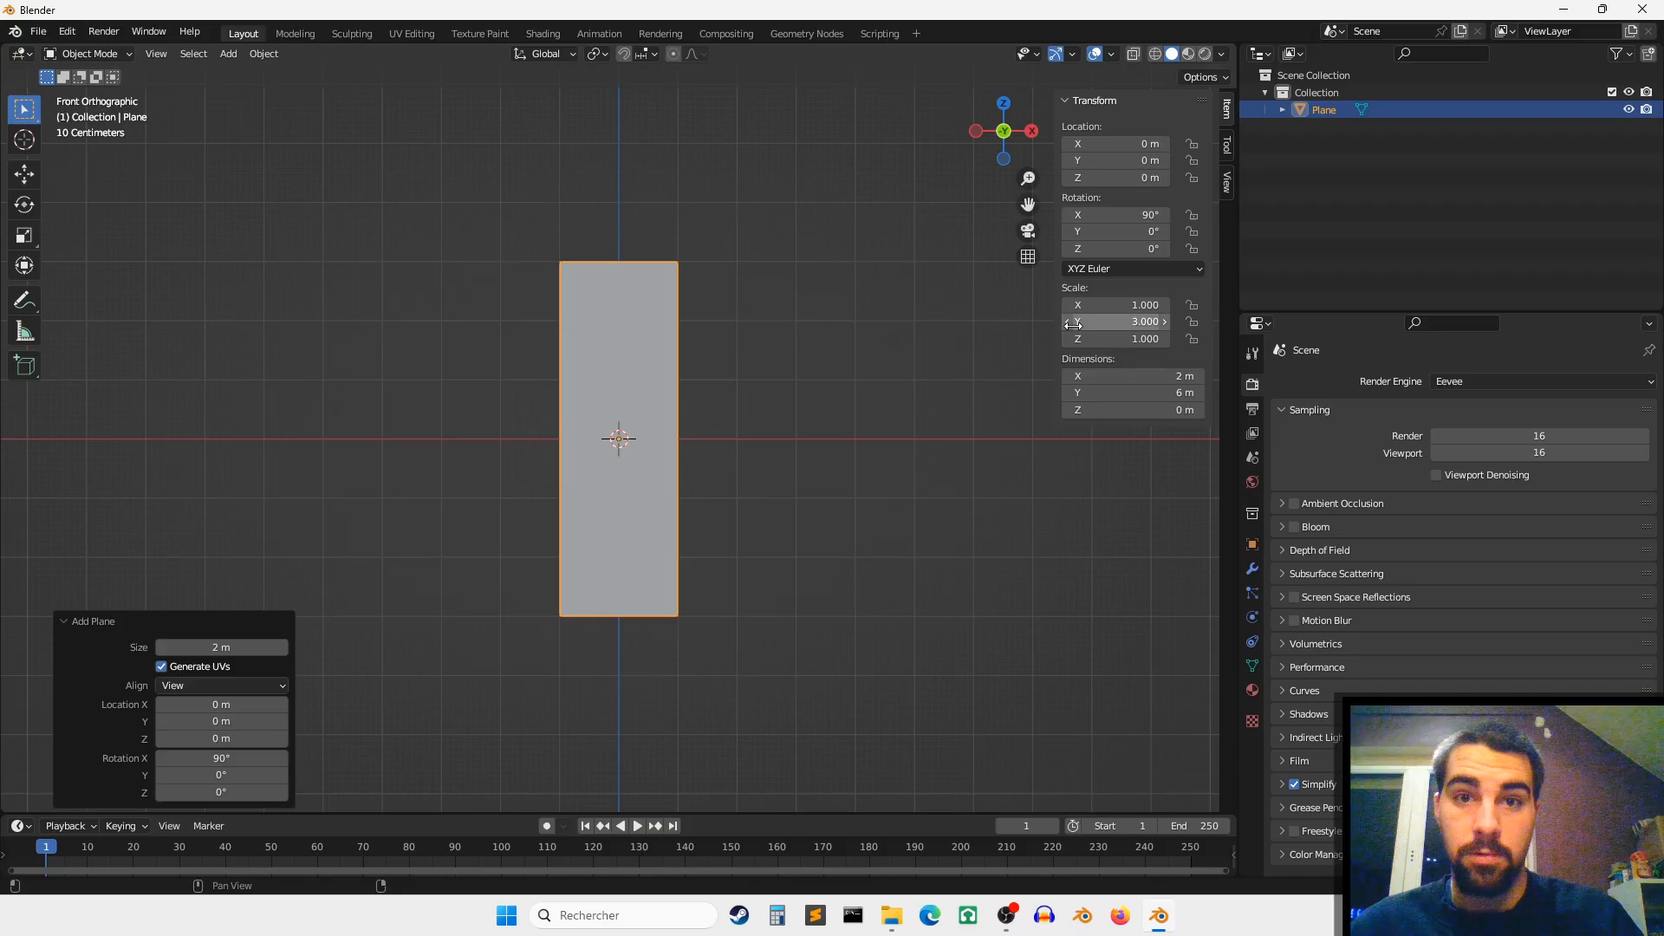
# Step: Set the plane's X rotation to -90°
pyautogui.scroll(2, 765, 345)
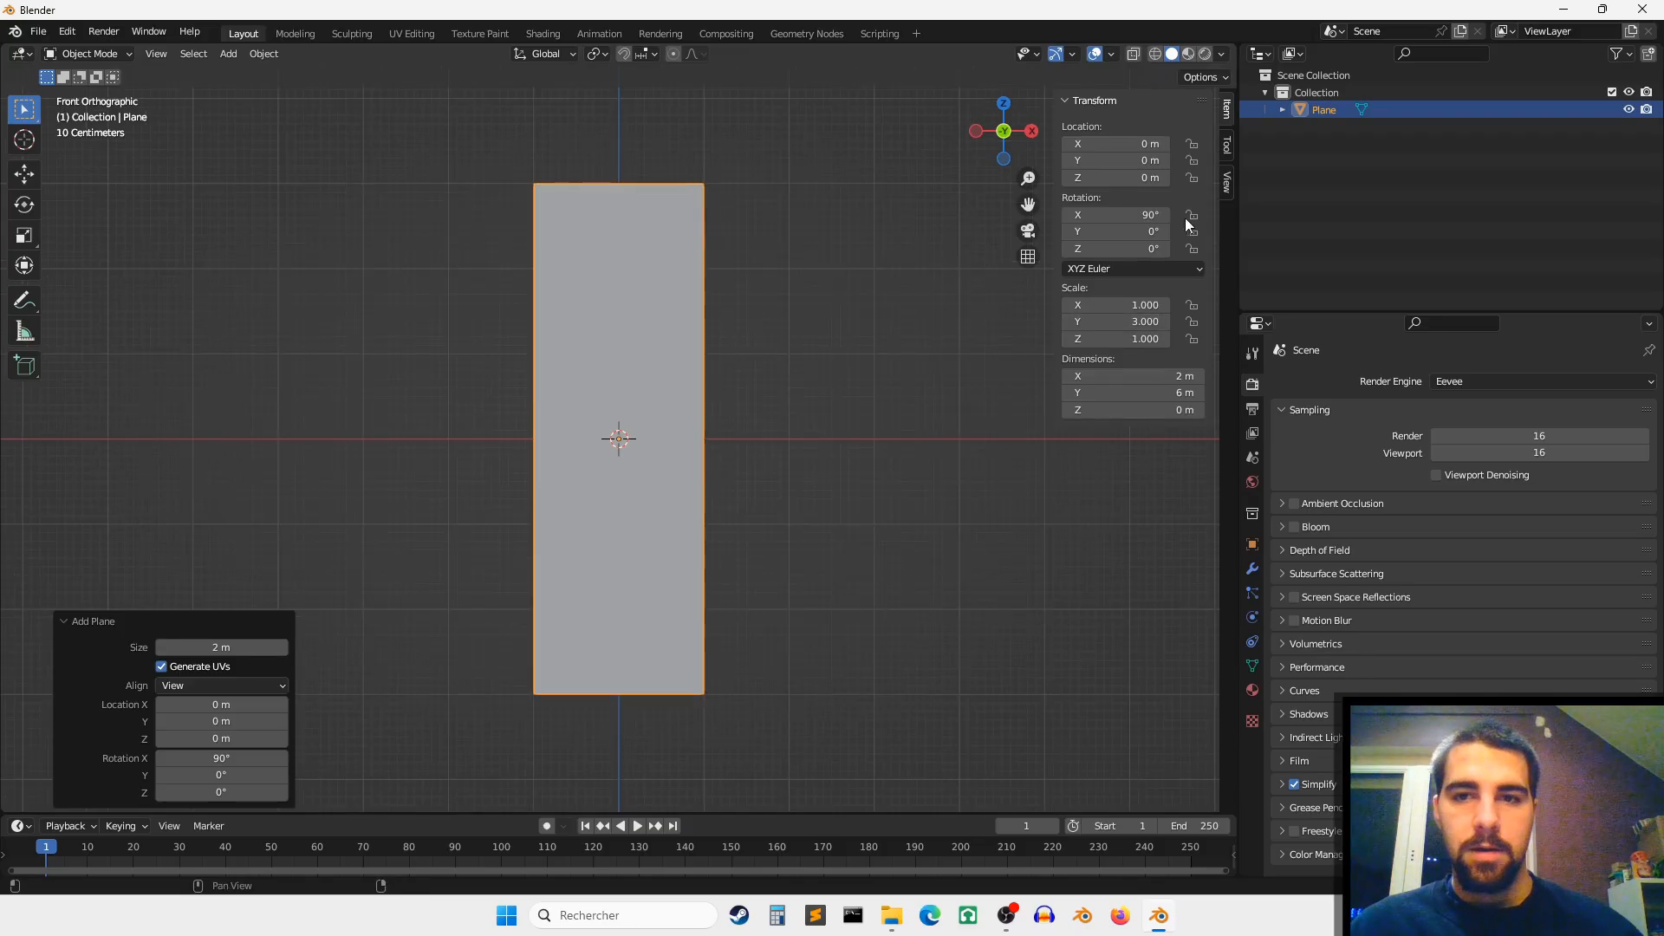
pyautogui.moveTo(1127, 215)
pyautogui.mouseDown()
pyautogui.moveTo(1083, 215)
pyautogui.moveTo(1127, 215)
pyautogui.mouseUp()
pyautogui.scroll(-2, 744, 304)
pyautogui.moveTo(744, 303); pyautogui.dragTo(461, 358, button='middle')
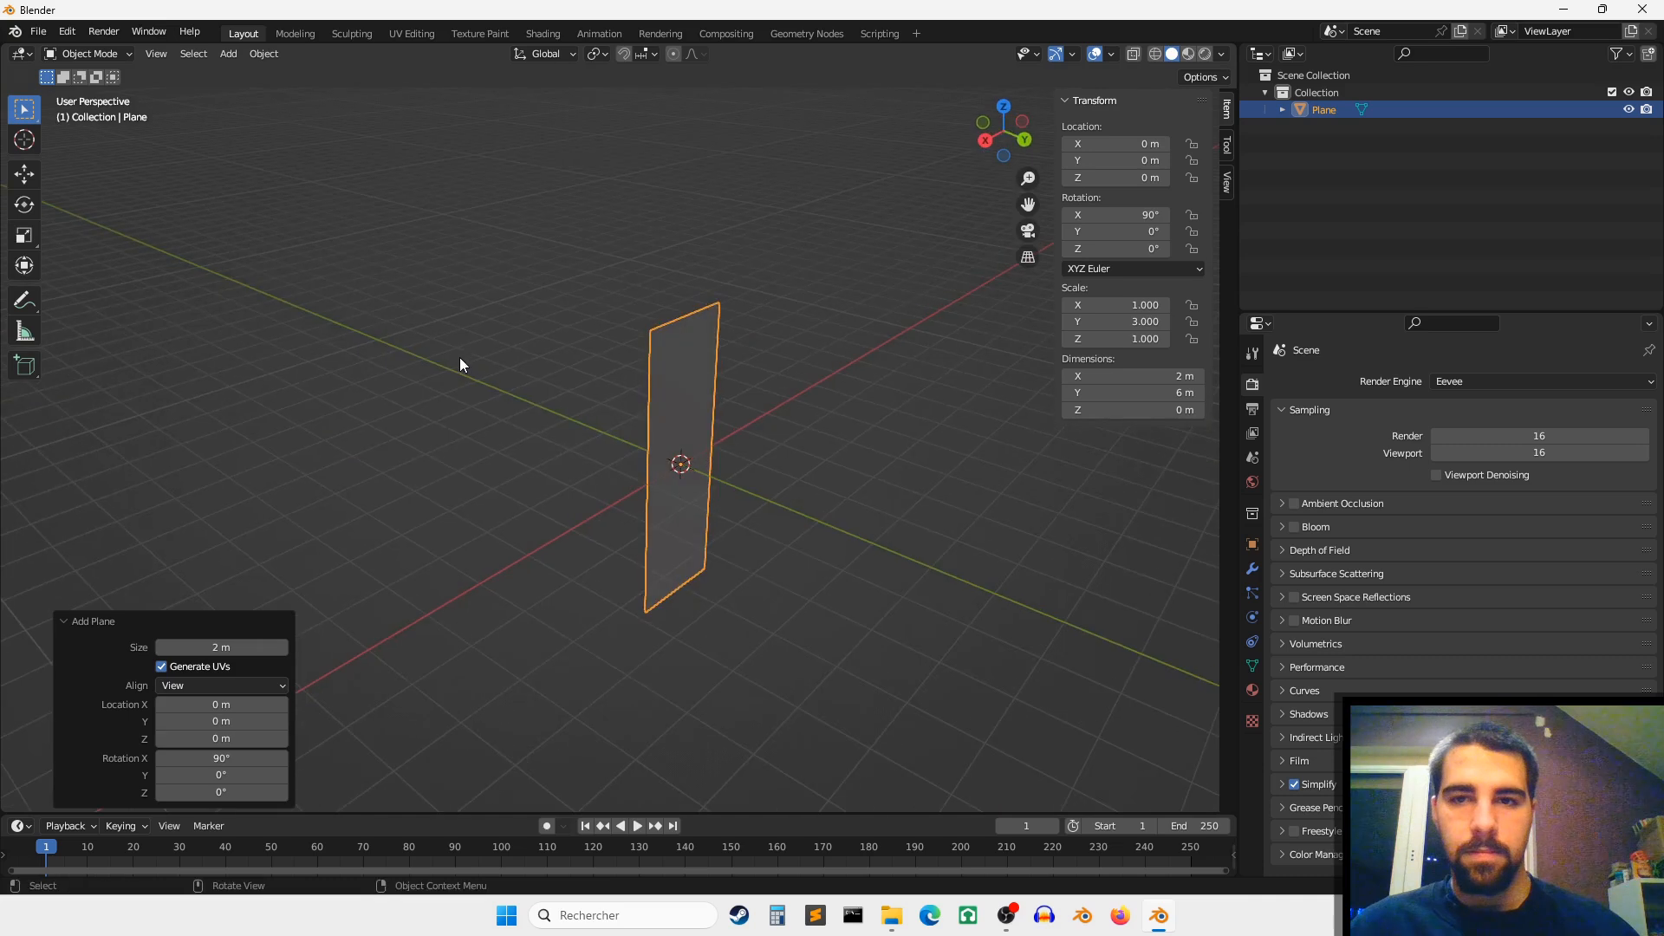
pyautogui.click(1131, 215)
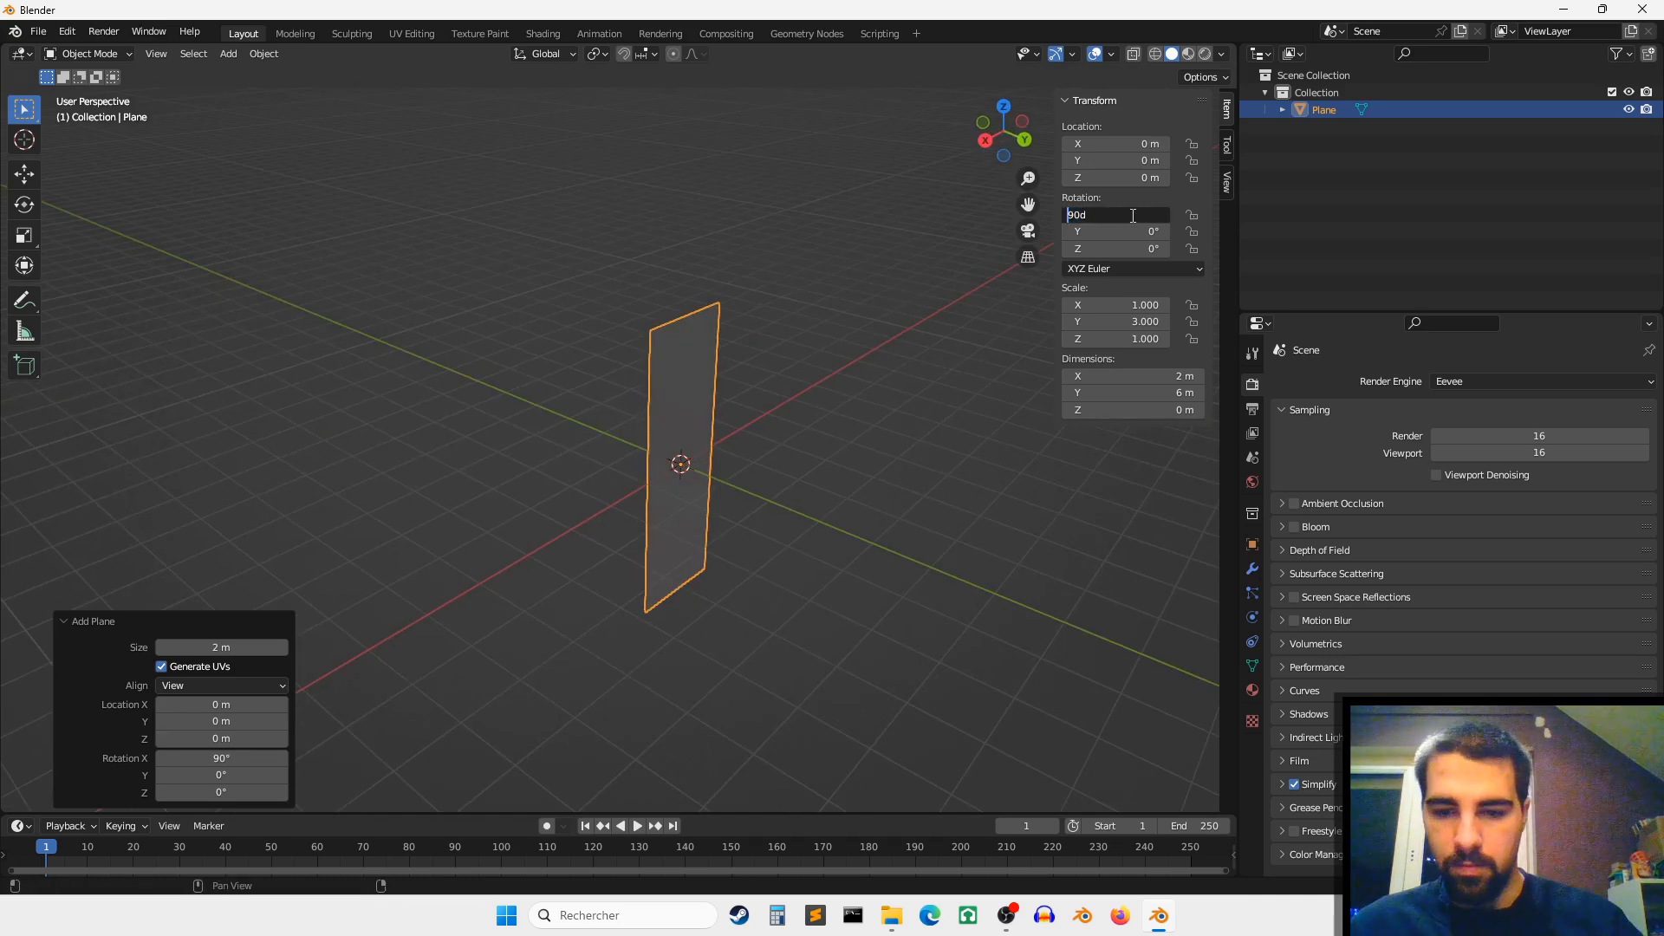
pyautogui.press('Return')
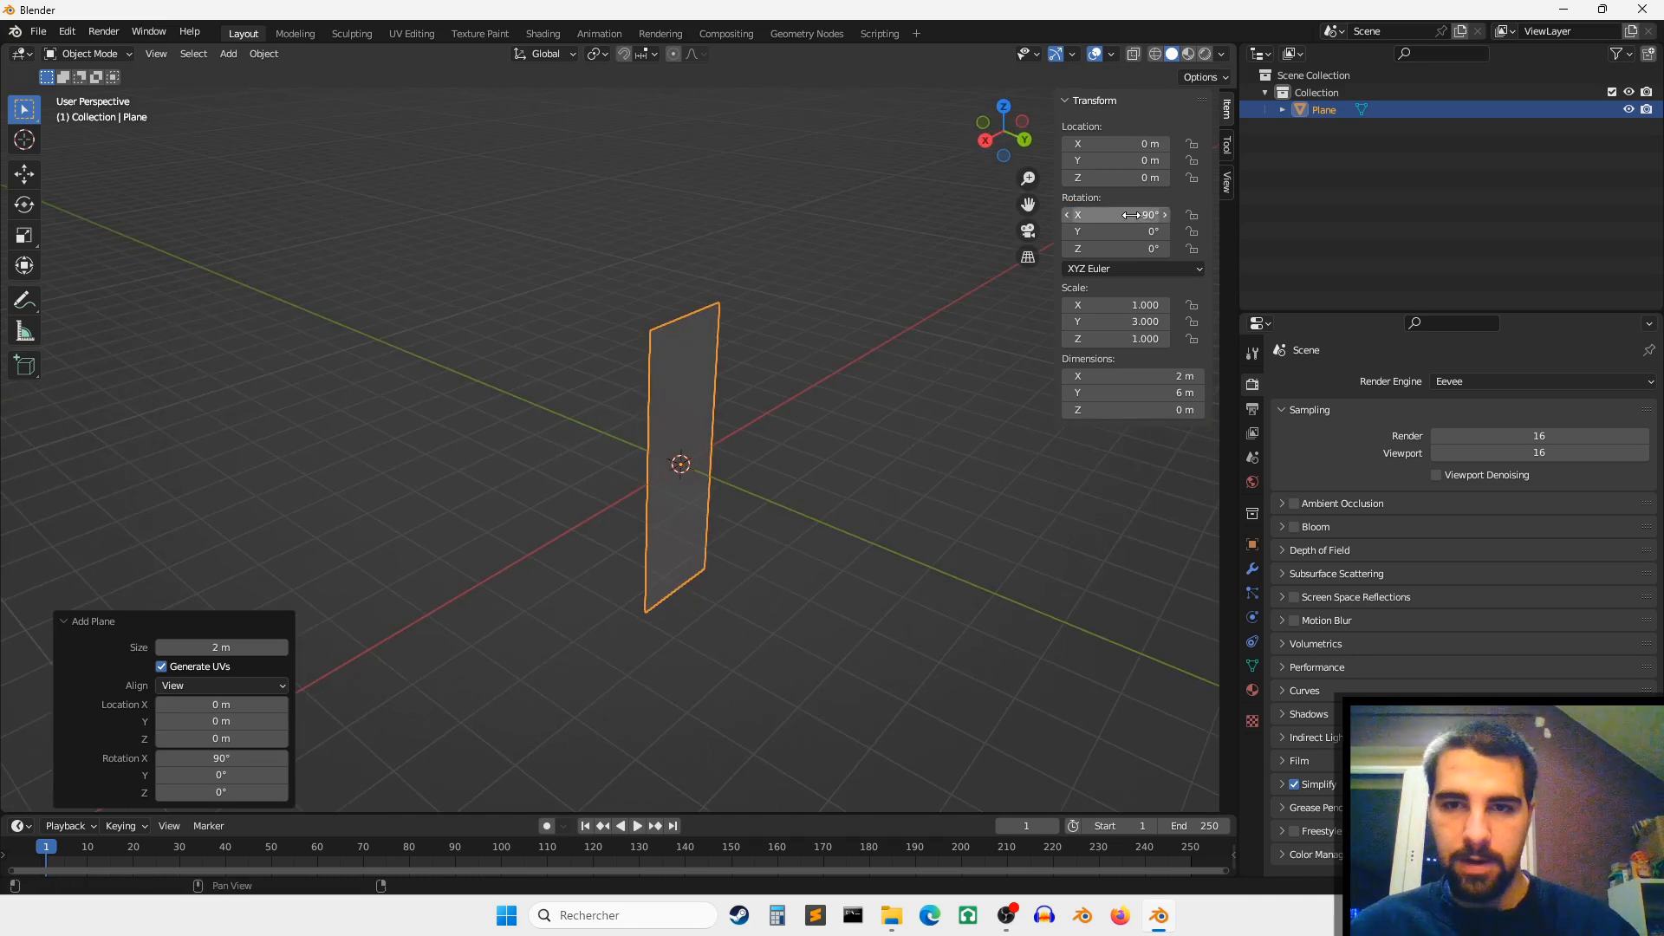
pyautogui.press('-')
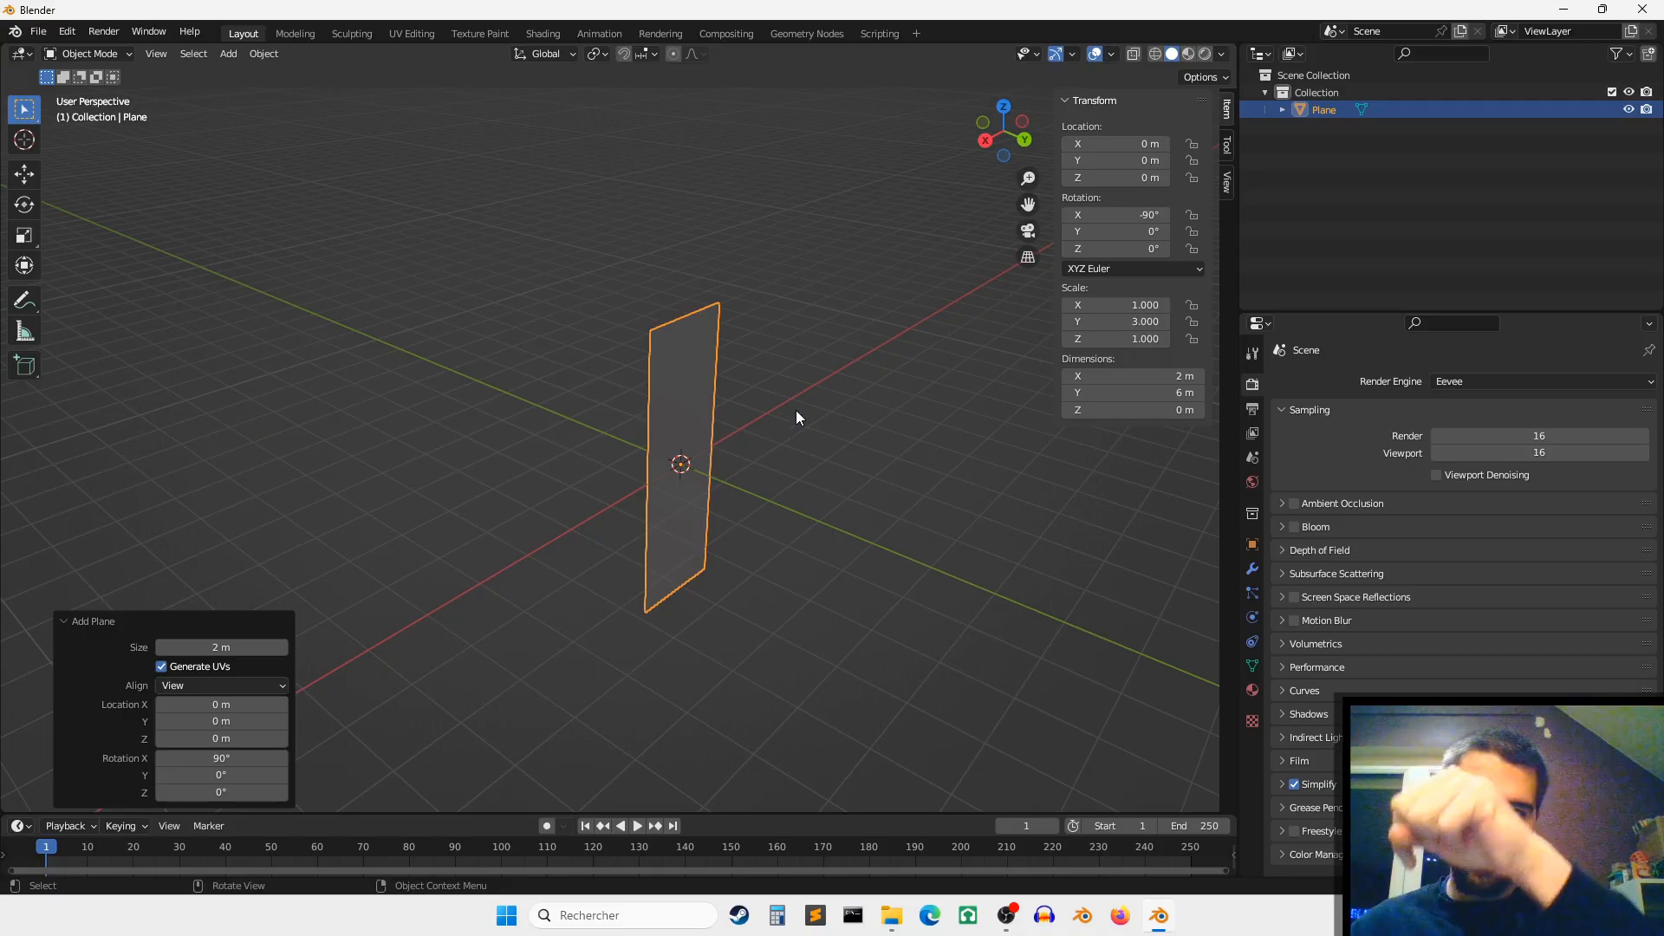
# Step: Show the Face Orientation overlay and examine both sides of the plane for its normal direction
pyautogui.moveTo(642, 288); pyautogui.dragTo(719, 295, button='middle')
pyautogui.click(1112, 52)
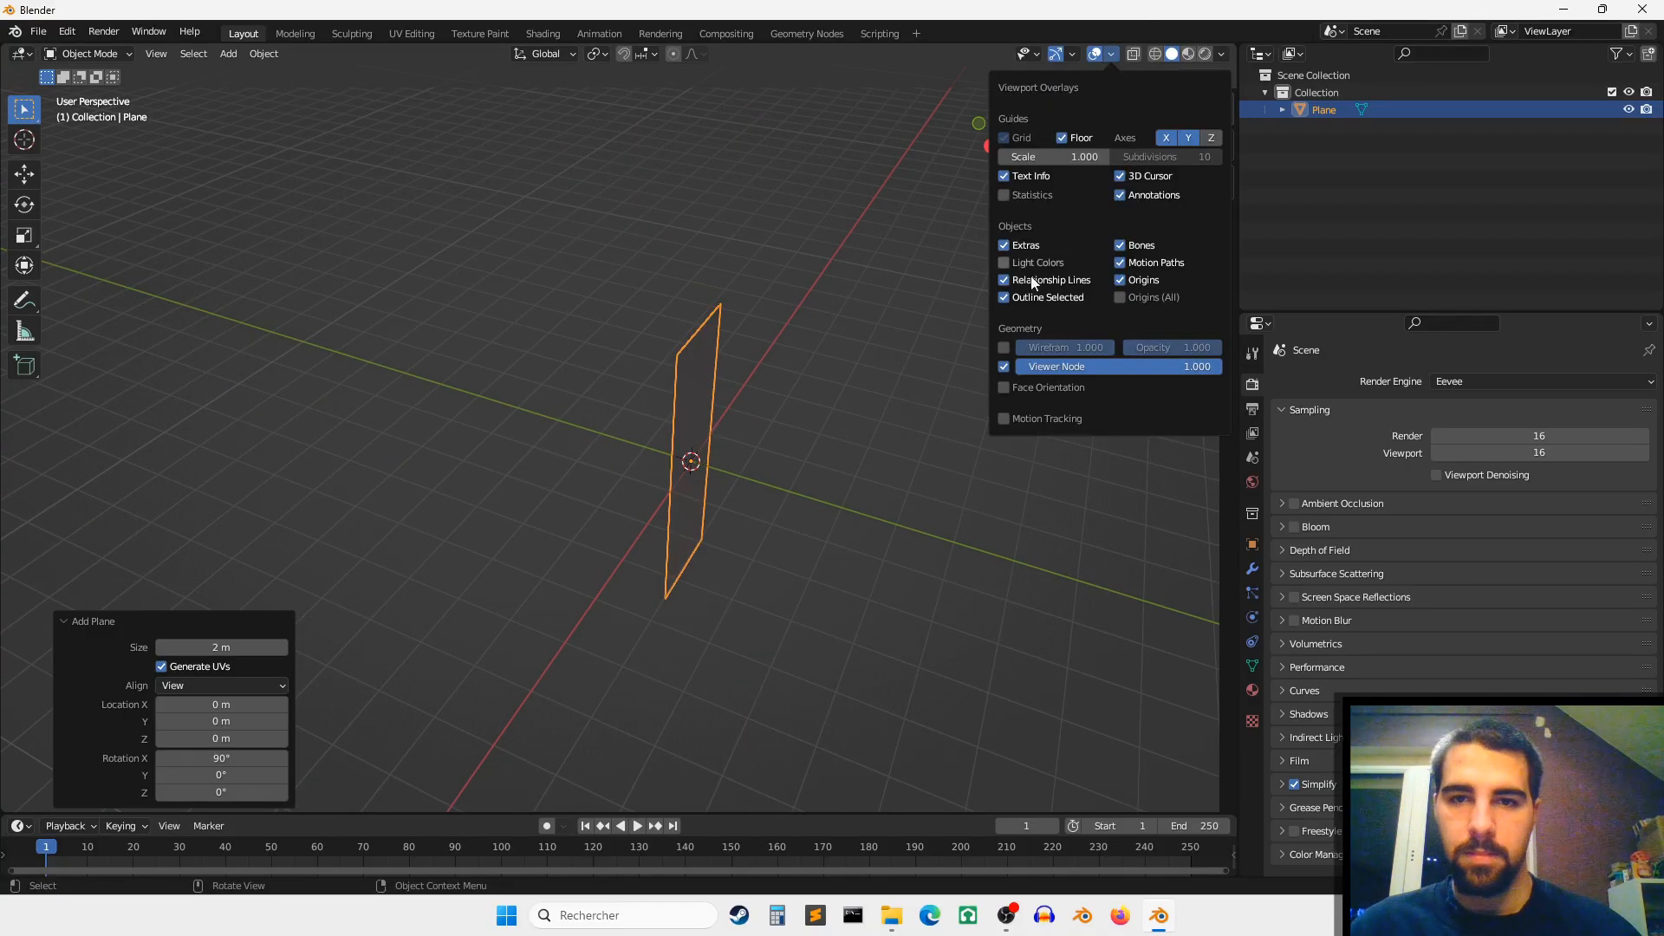
pyautogui.click(1042, 386)
pyautogui.press('n')
pyautogui.moveTo(565, 465); pyautogui.dragTo(700, 468, button='middle')
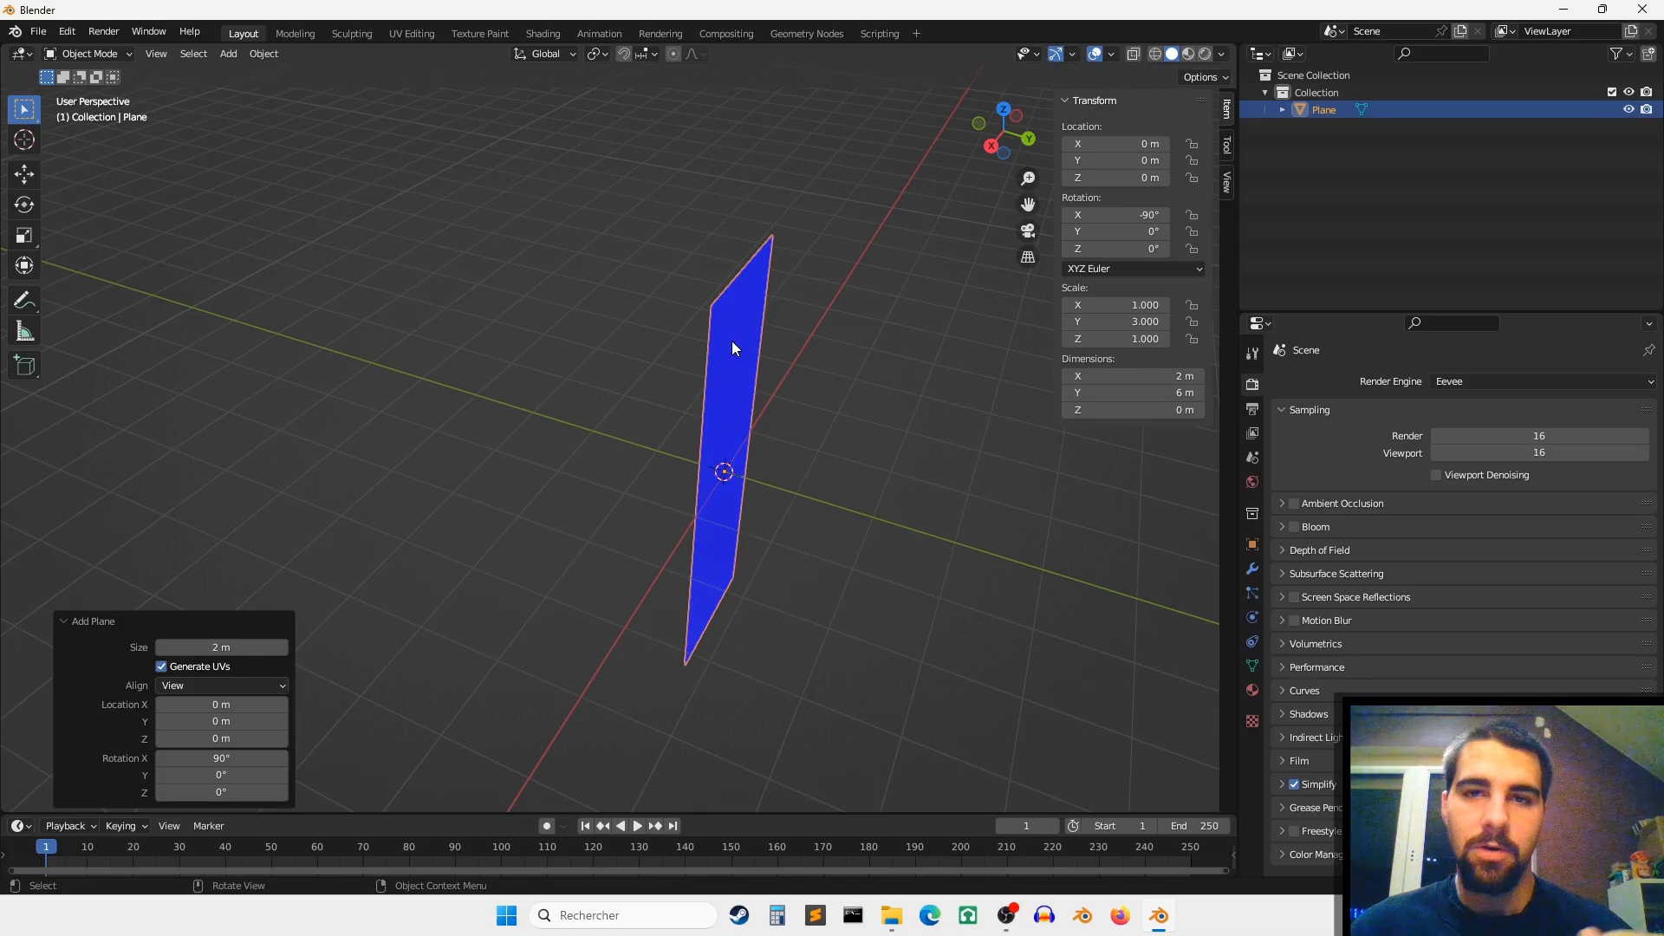
pyautogui.moveTo(715, 404); pyautogui.dragTo(711, 468, button='middle')
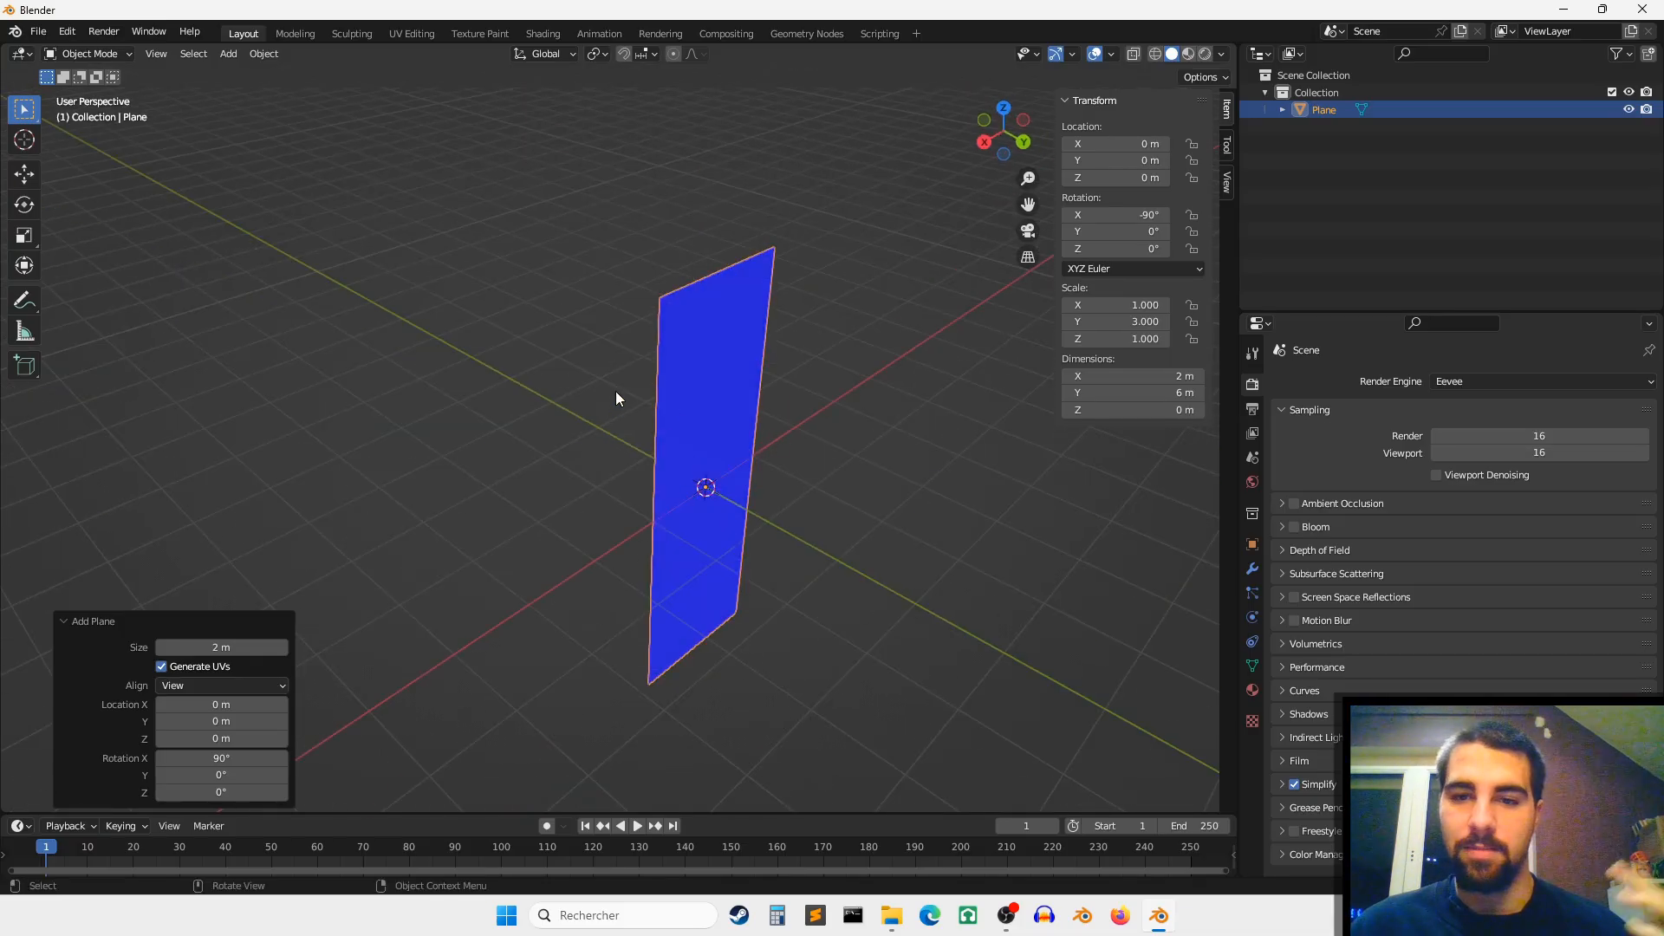
pyautogui.moveTo(616, 392); pyautogui.dragTo(819, 358, button='middle')
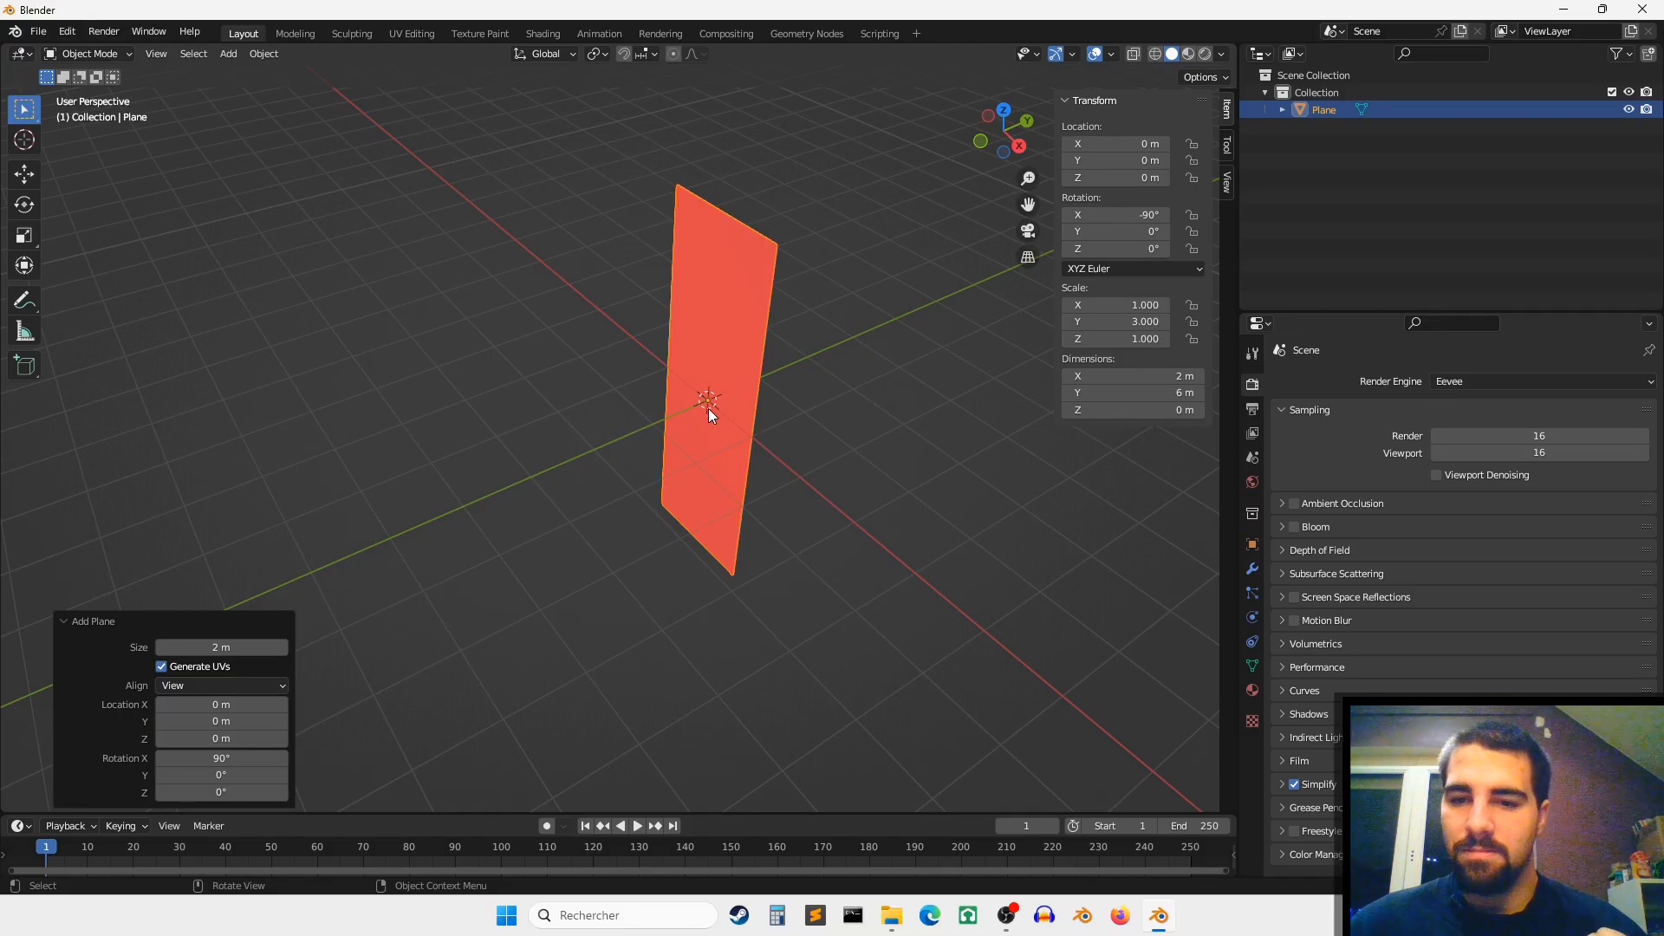
pyautogui.moveTo(754, 505); pyautogui.dragTo(738, 369, button='middle')
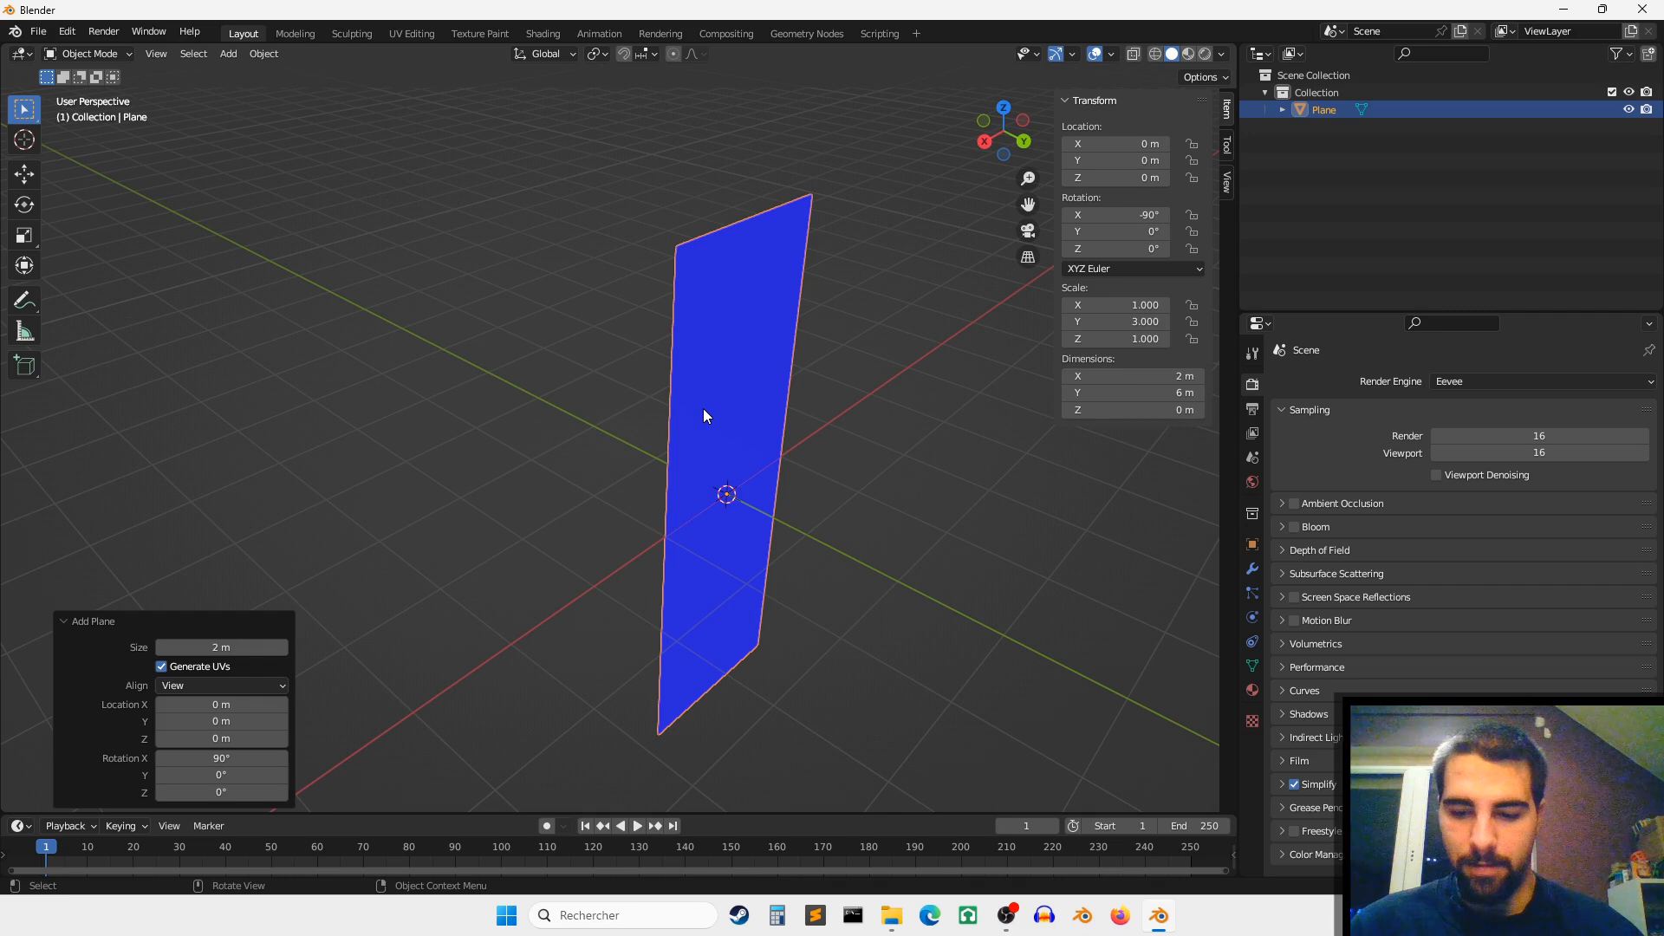
pyautogui.moveTo(664, 364); pyautogui.dragTo(839, 425, button='middle')
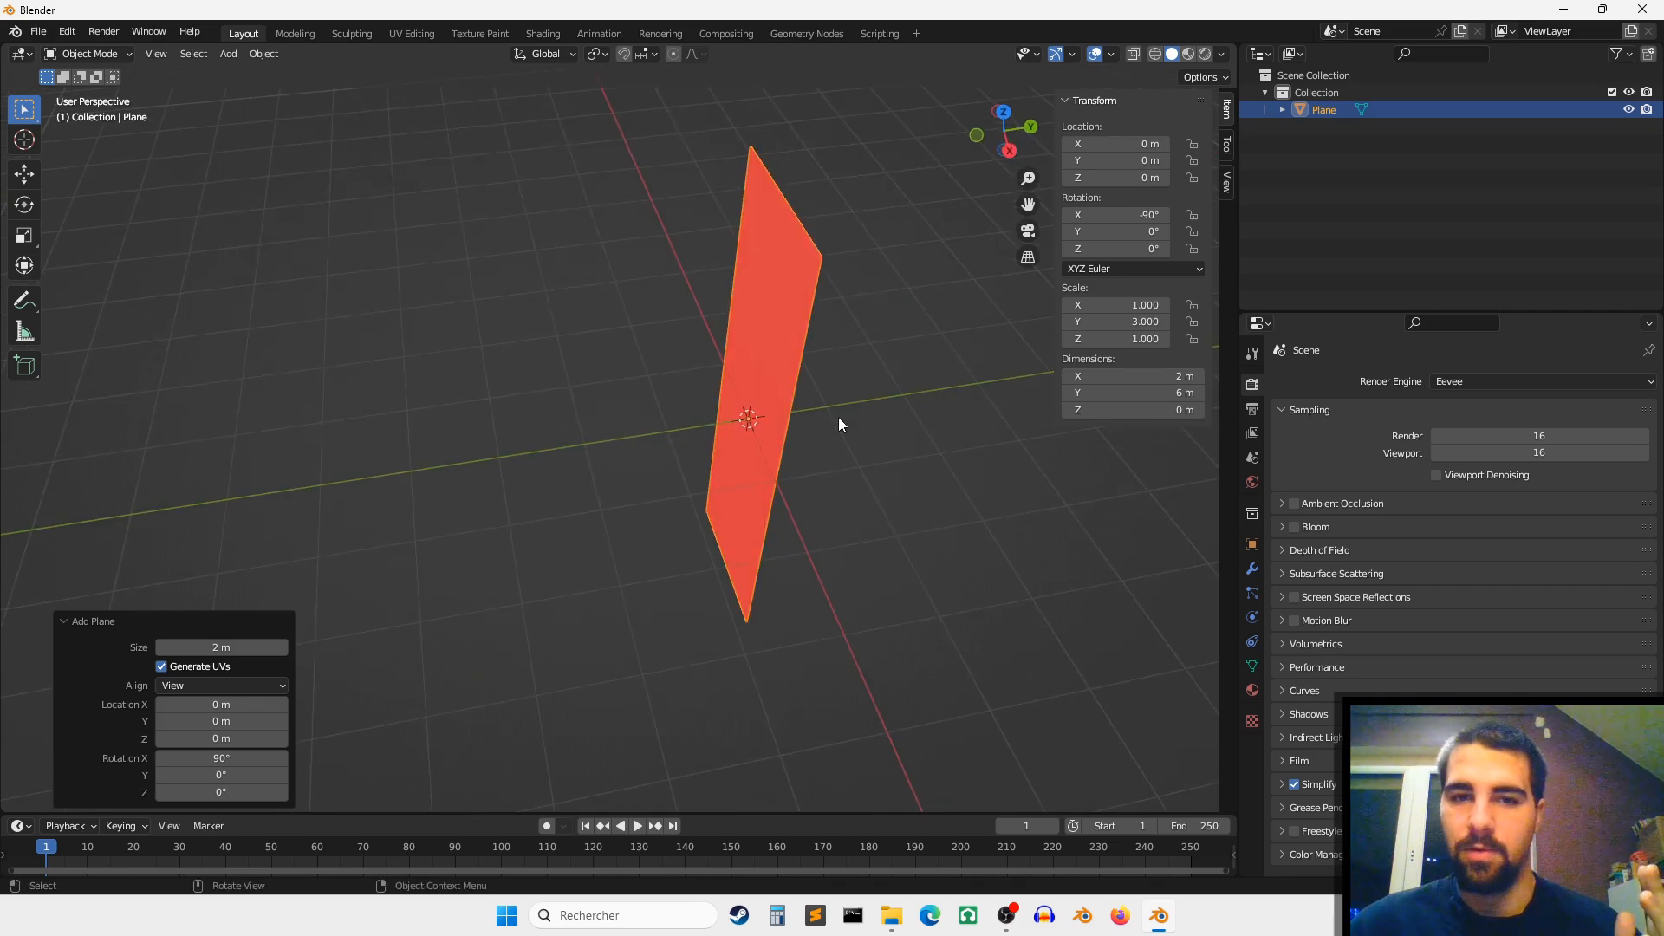
pyautogui.moveTo(933, 386); pyautogui.dragTo(783, 352, button='middle')
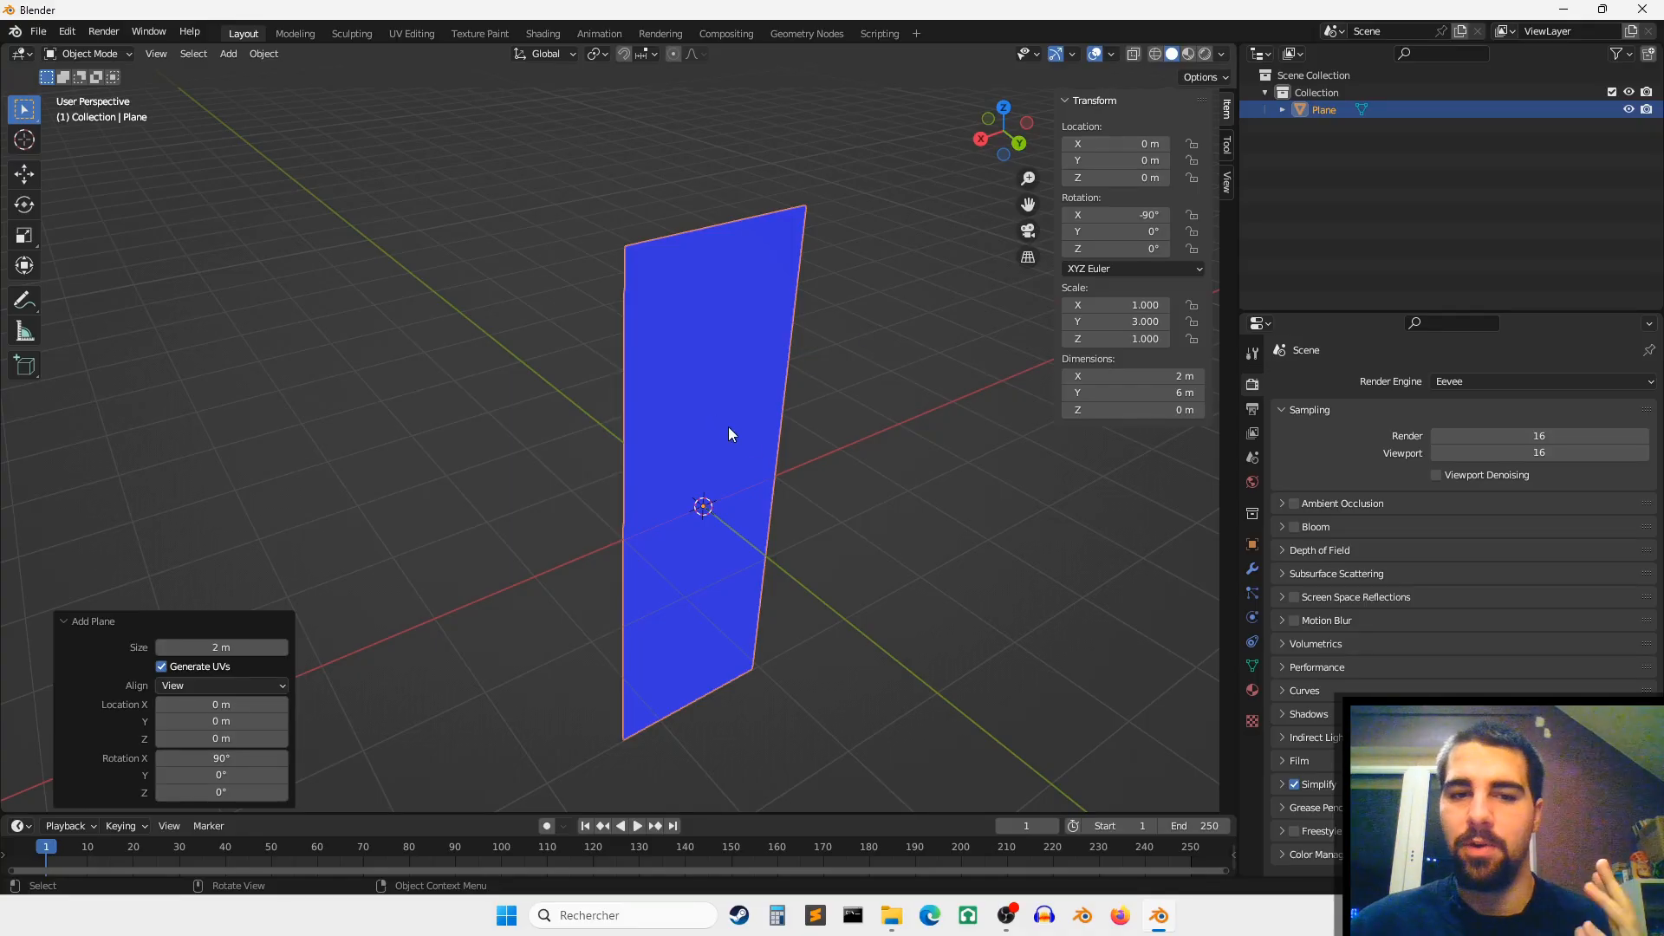
pyautogui.moveTo(728, 427); pyautogui.dragTo(659, 406, button='middle')
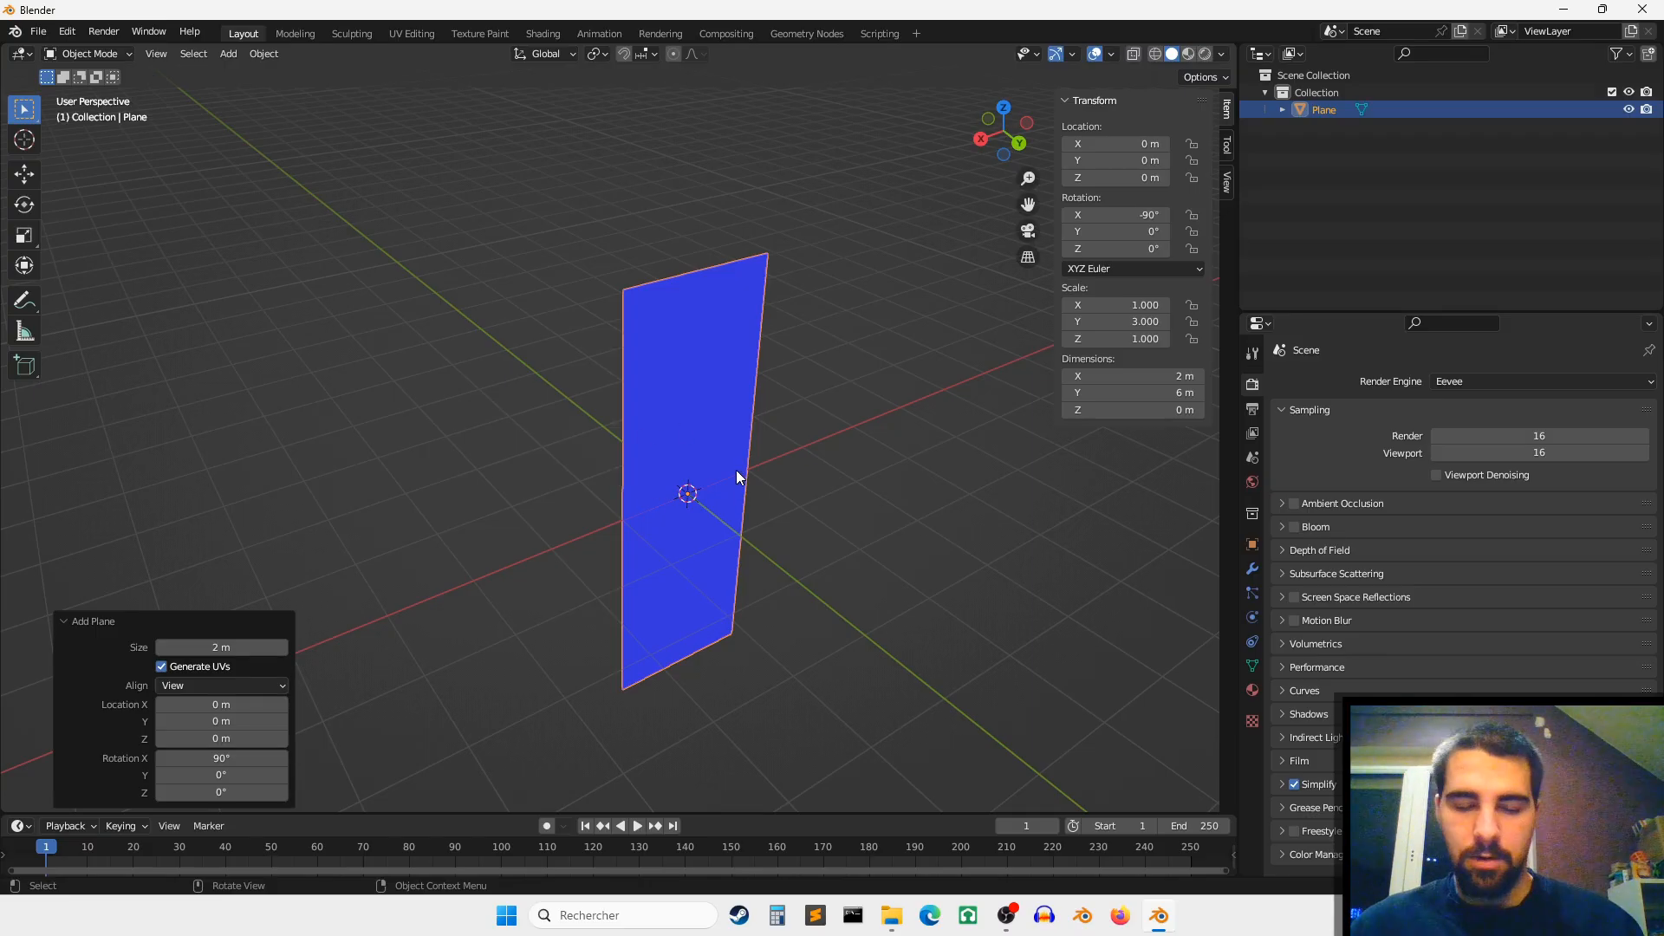
pyautogui.moveTo(669, 451); pyautogui.dragTo(731, 398, button='middle')
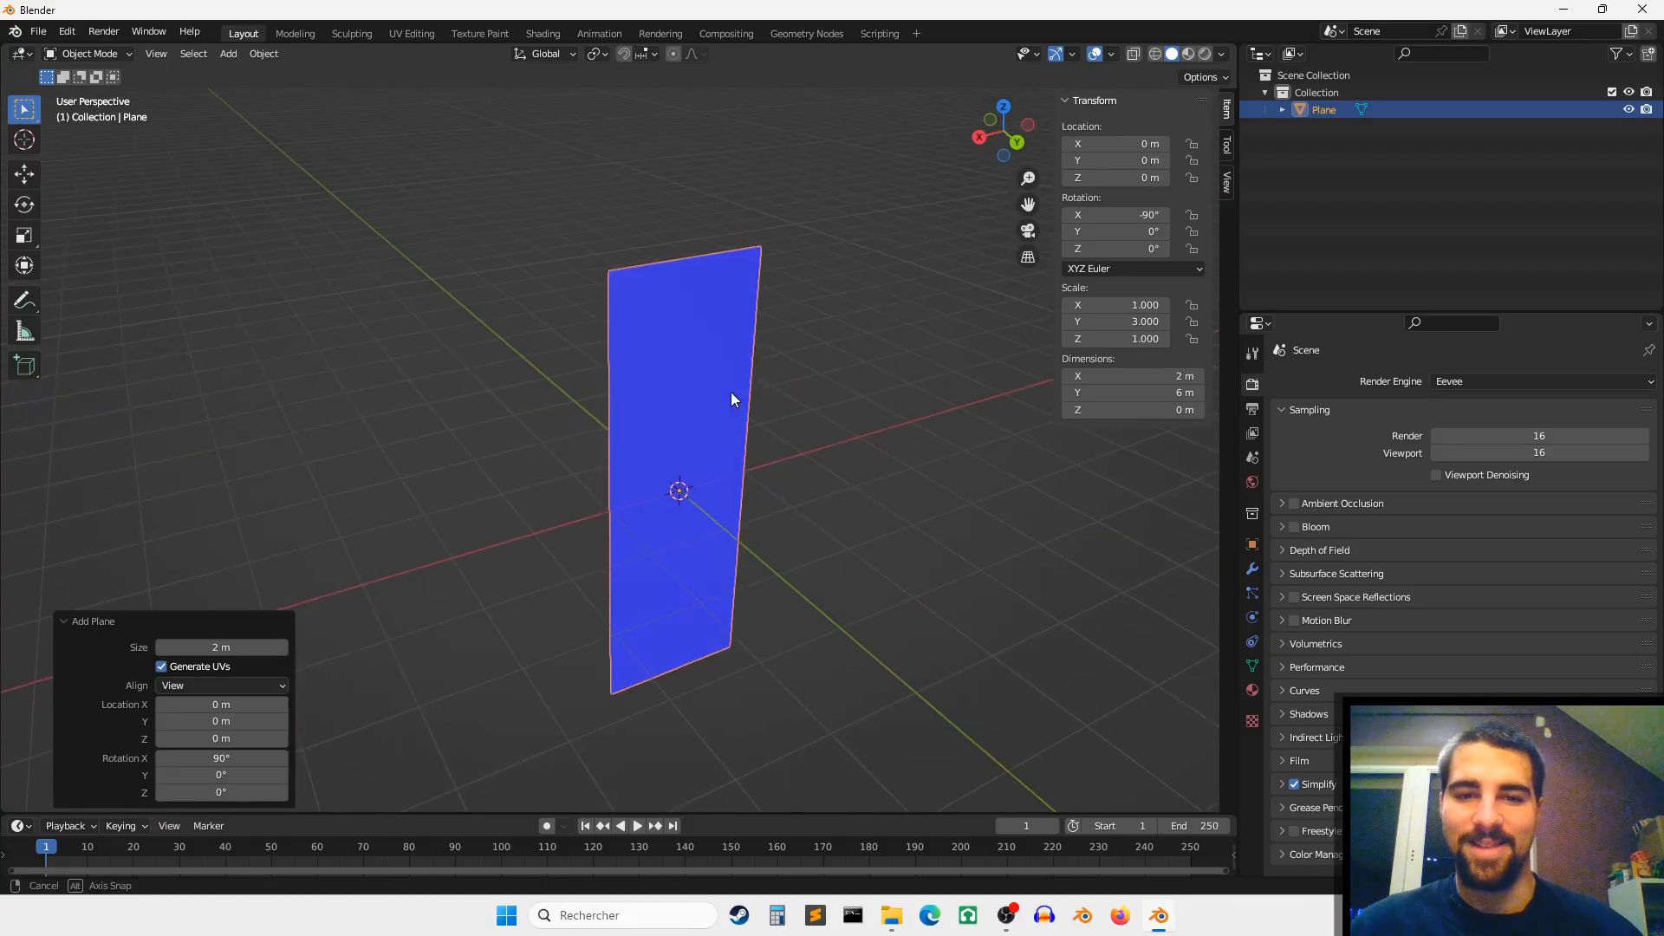
# Step: Turn off the Face Orientation overlay
pyautogui.click(1111, 55)
pyautogui.click(1042, 386)
pyautogui.press('n')
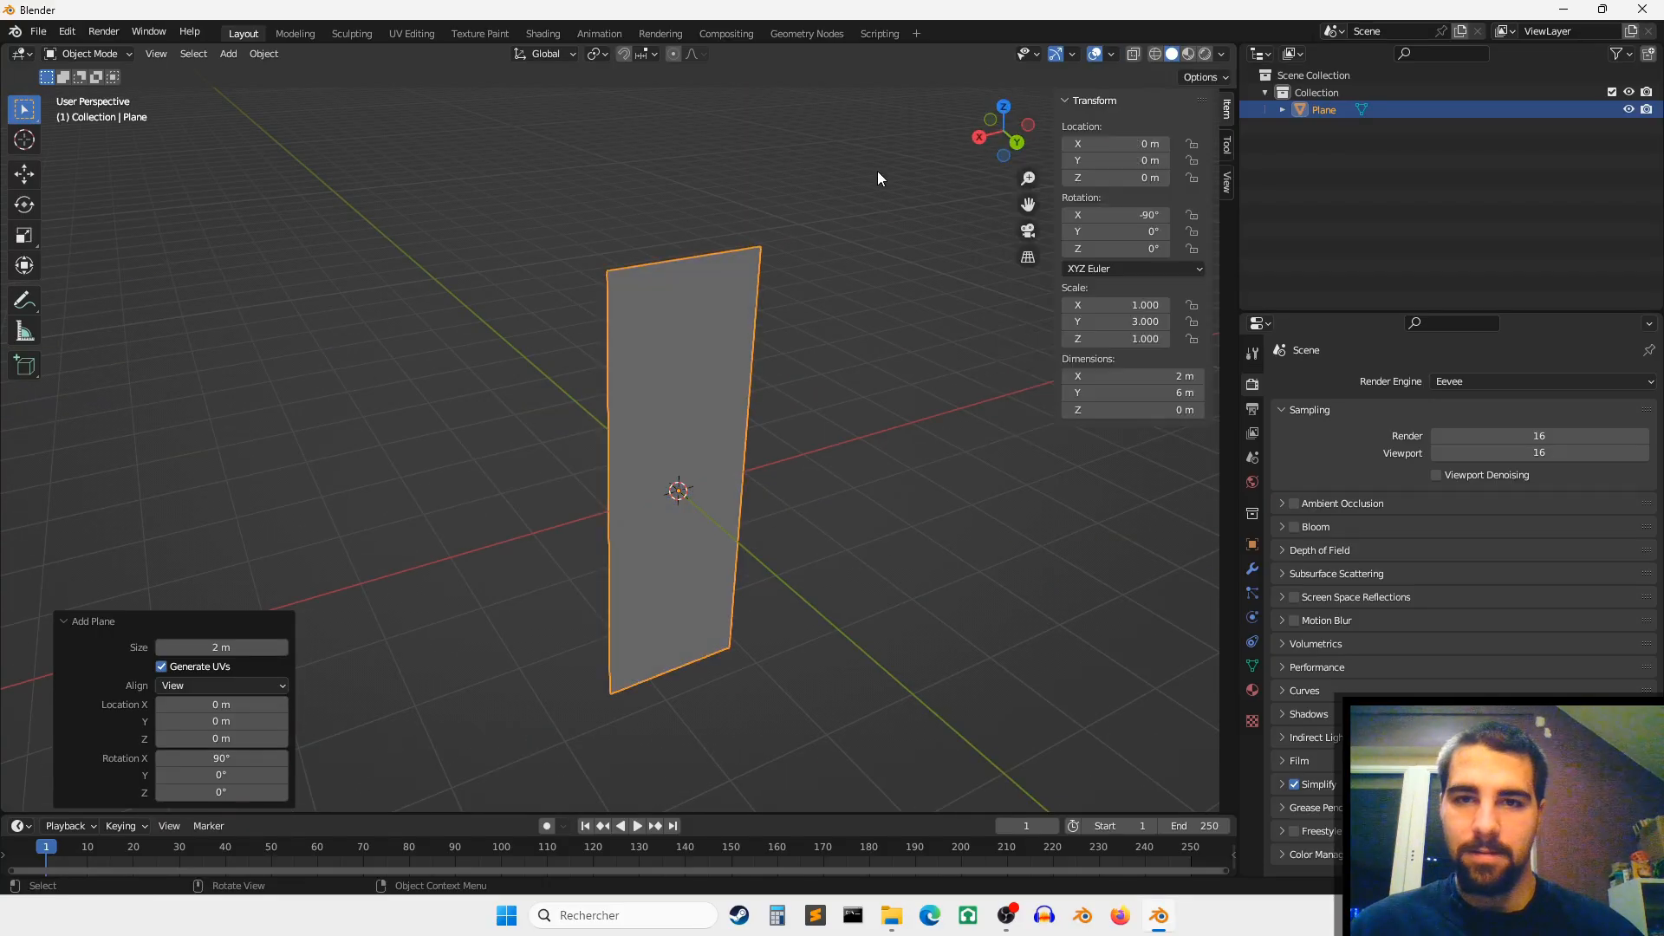
# Step: Enable snapping and, in the top view, move the plane -0.5 m along the Y axis
pyautogui.click(1008, 109)
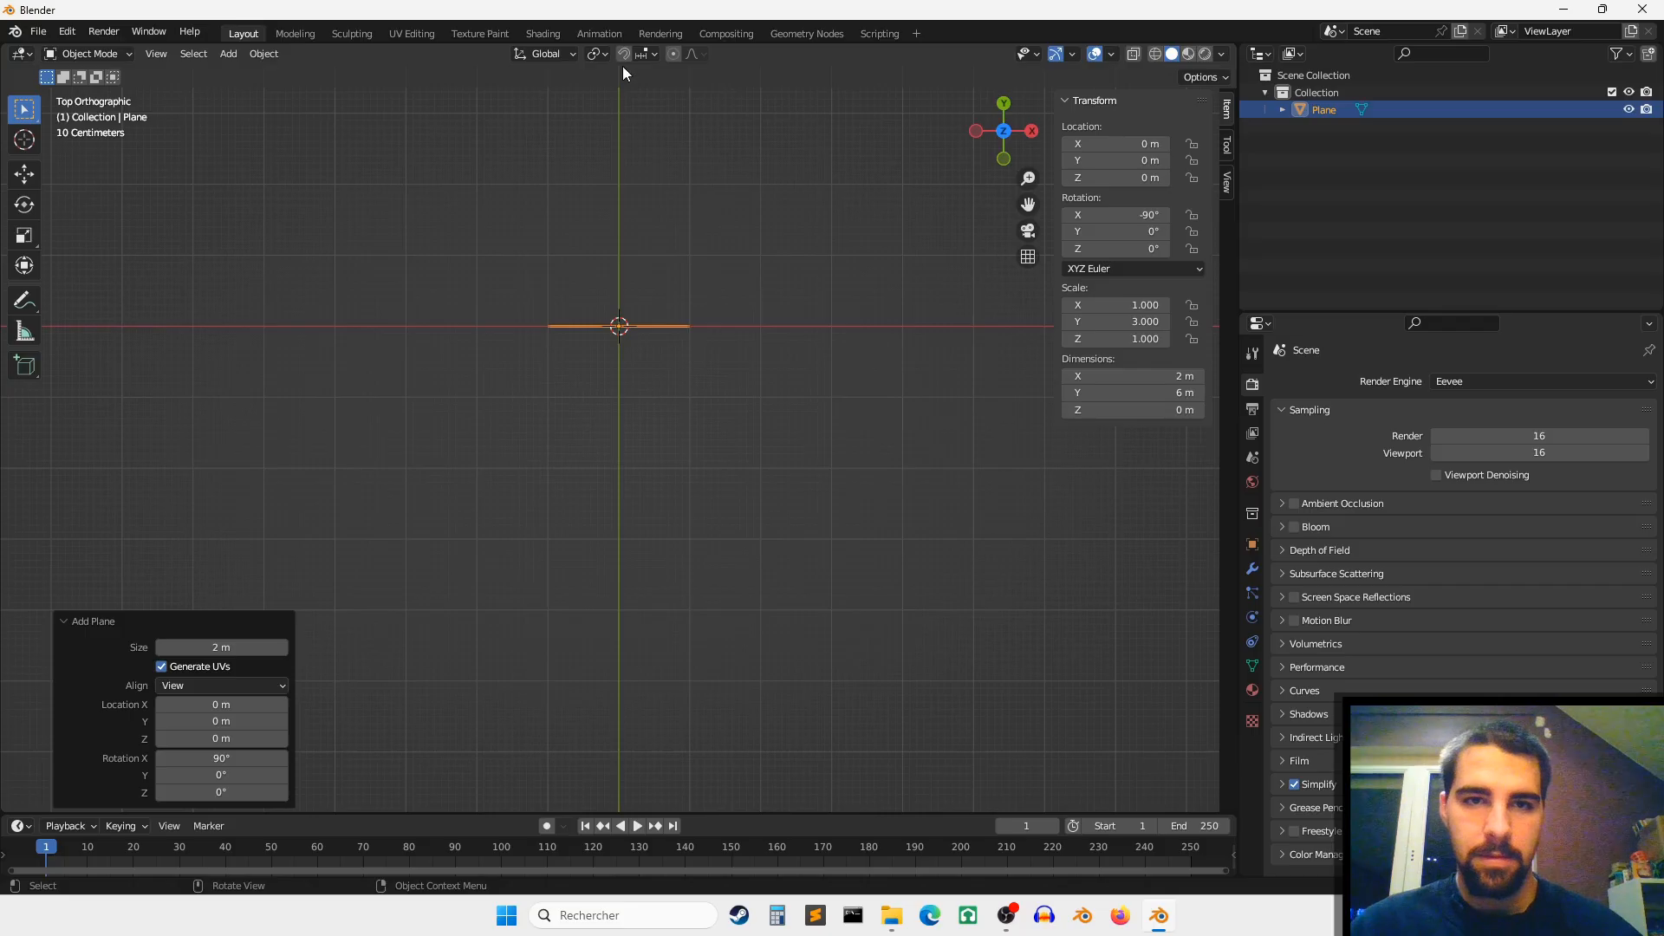
pyautogui.scroll(1, 702, 122)
pyautogui.press('g')
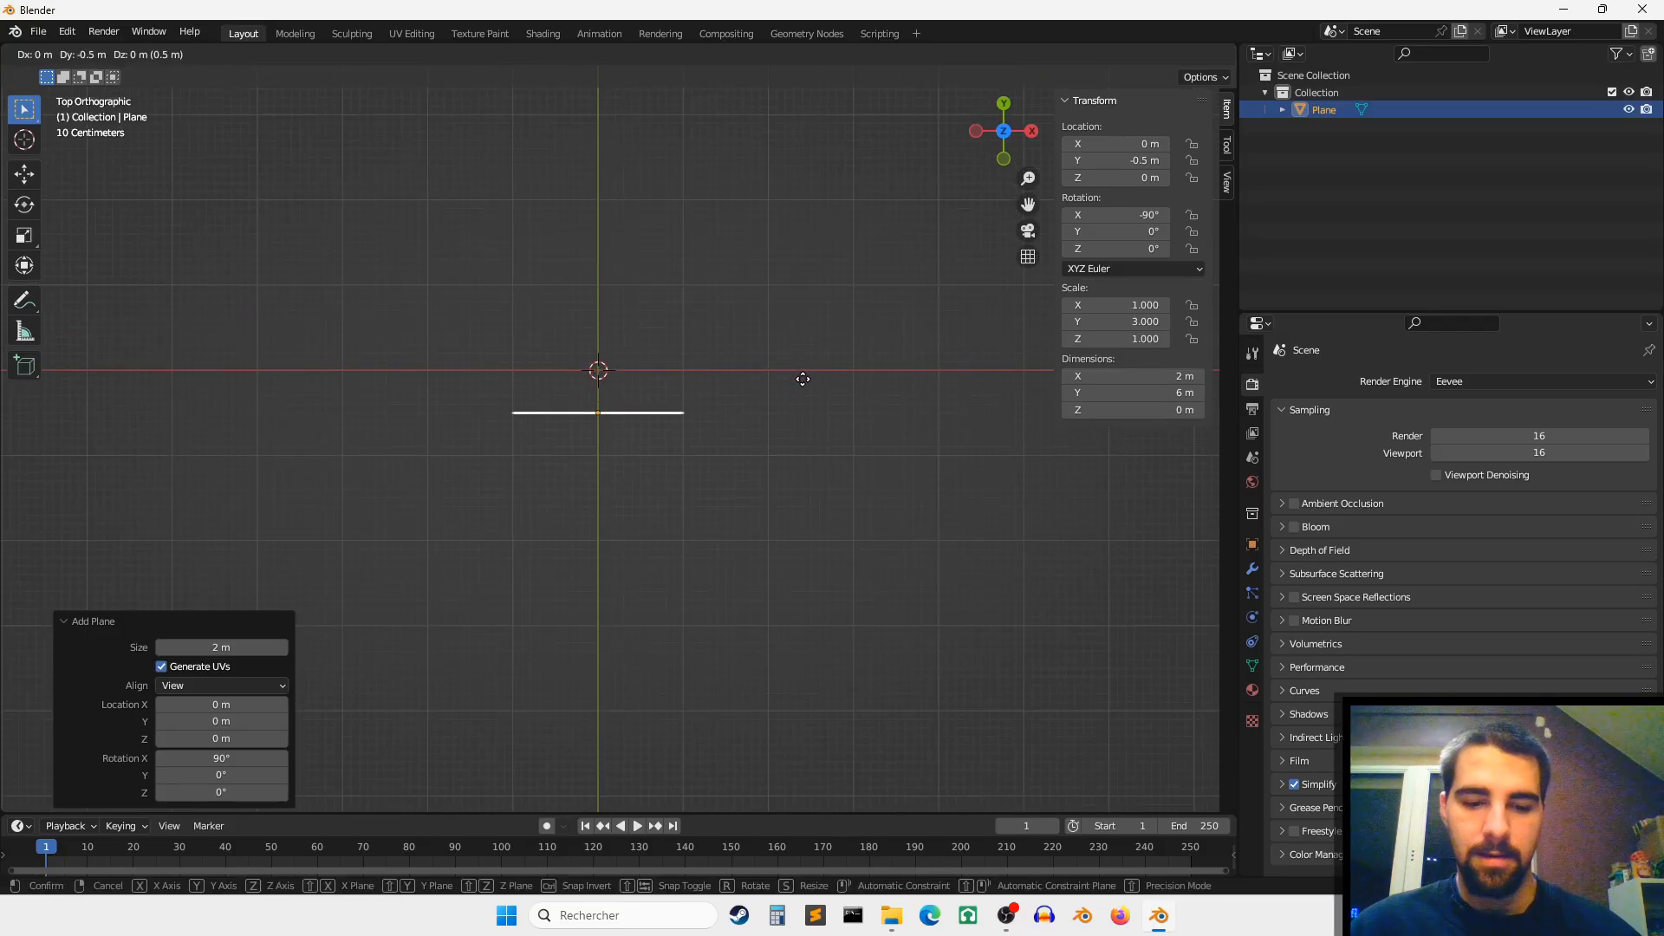
pyautogui.click(803, 379)
pyautogui.keyDown('shift'); pyautogui.moveTo(650, 308); pyautogui.dragTo(726, 376, button='middle'); pyautogui.keyUp('shift')
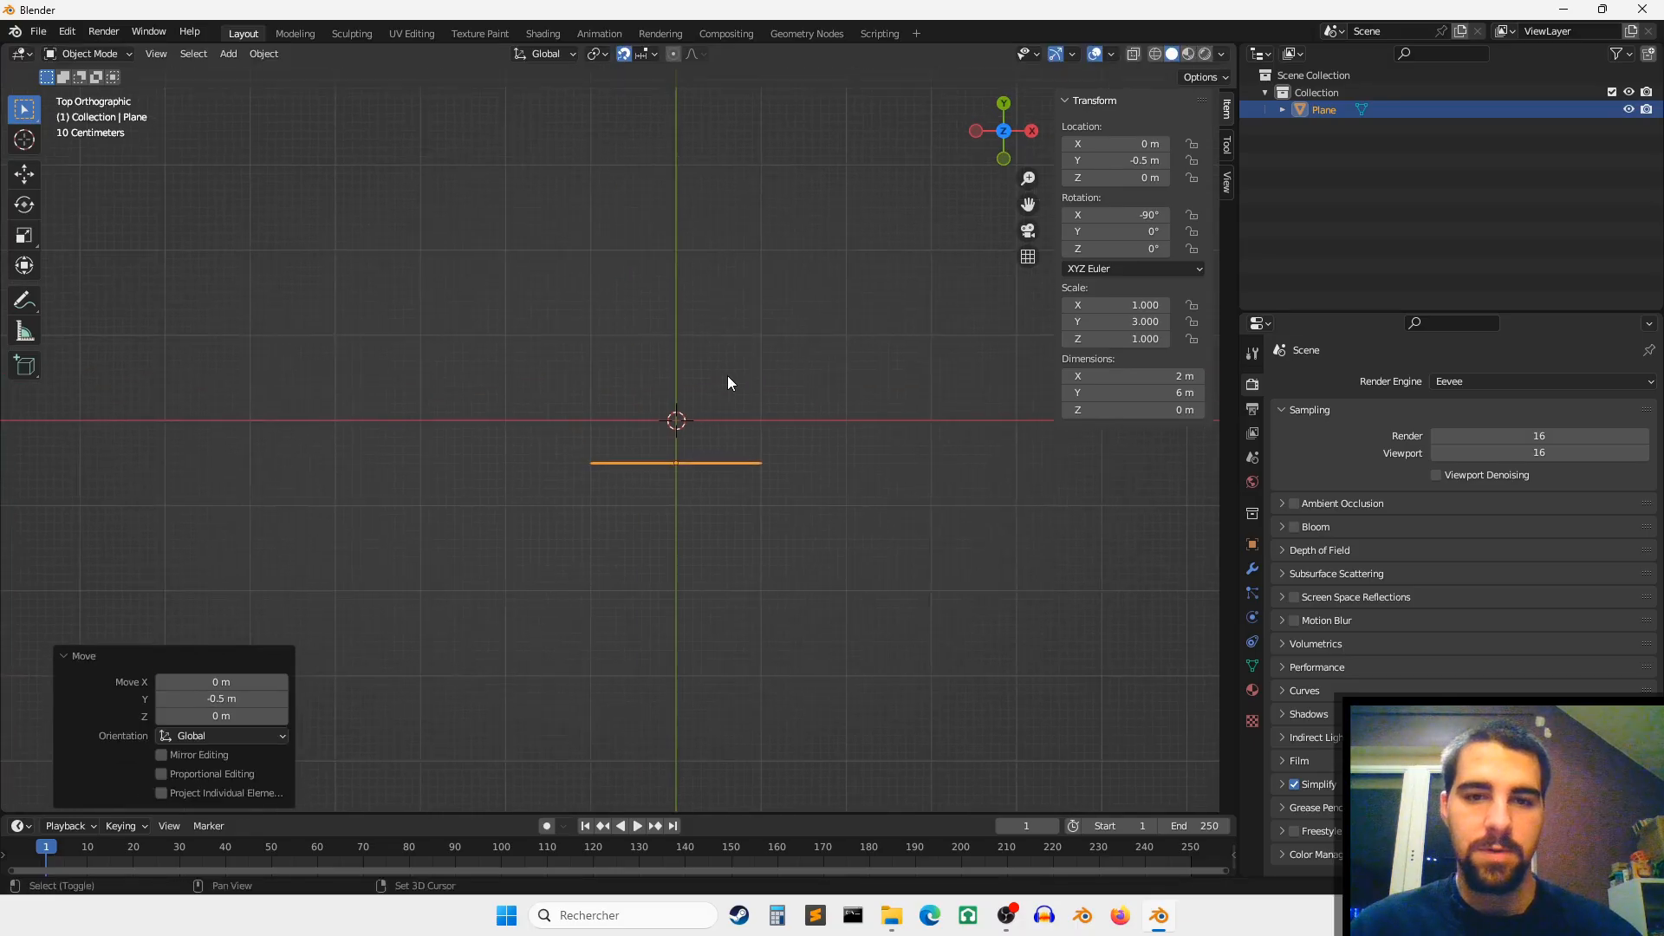
pyautogui.scroll(3, 762, 416)
pyautogui.scroll(-2, 793, 446)
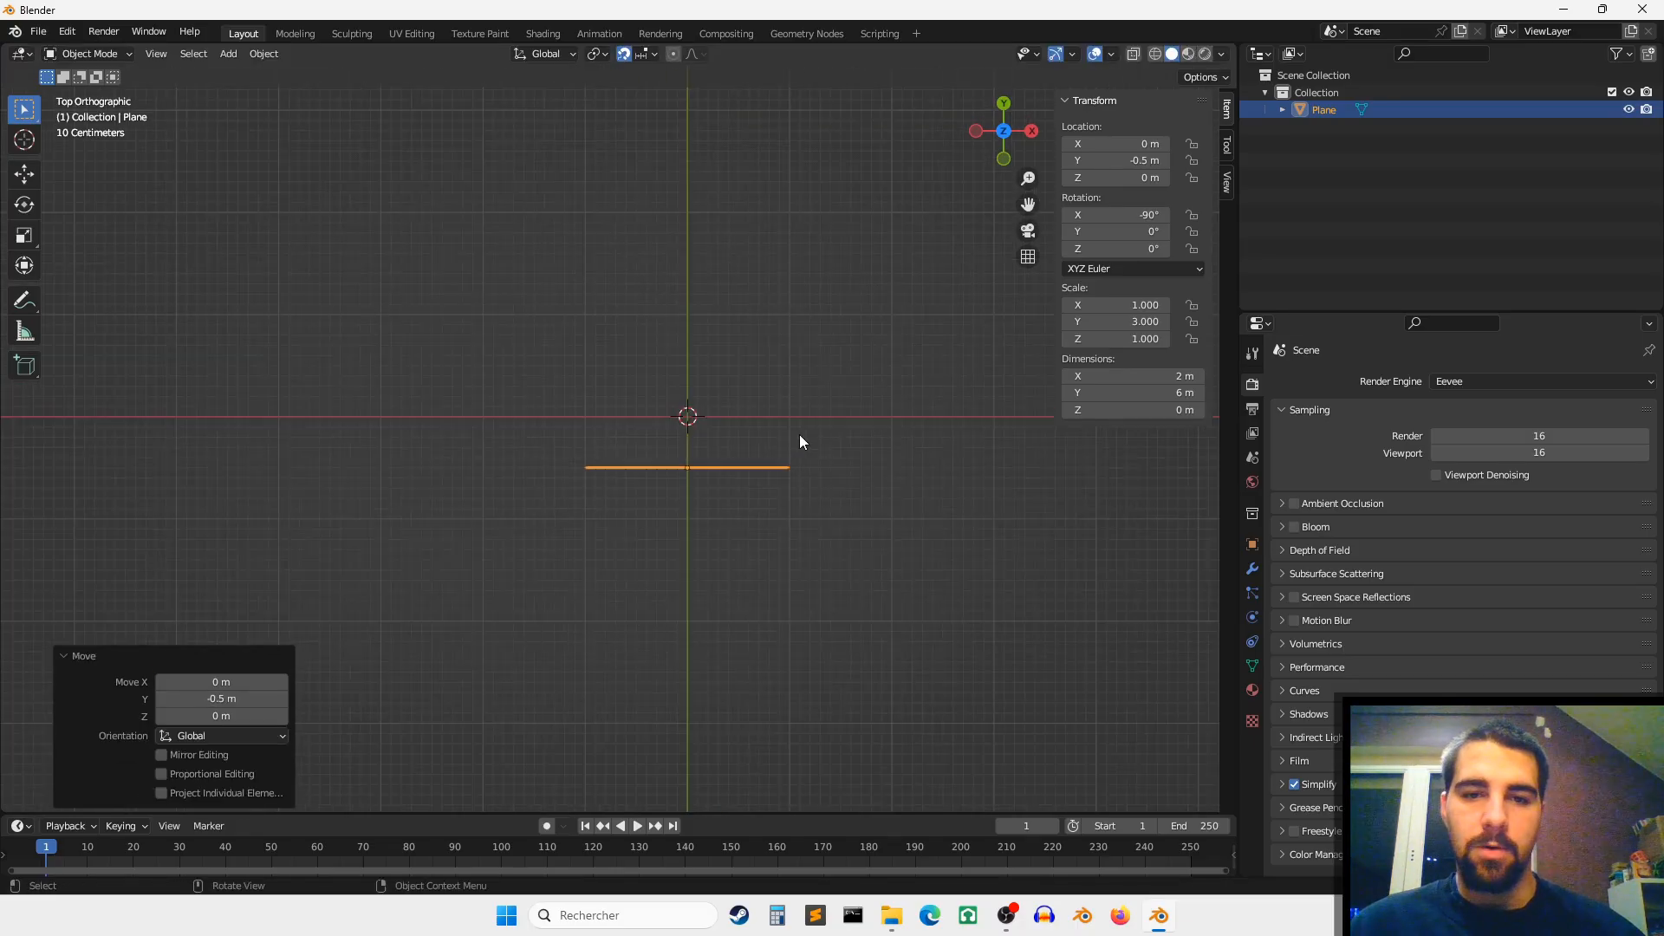
pyautogui.scroll(-4, 818, 445)
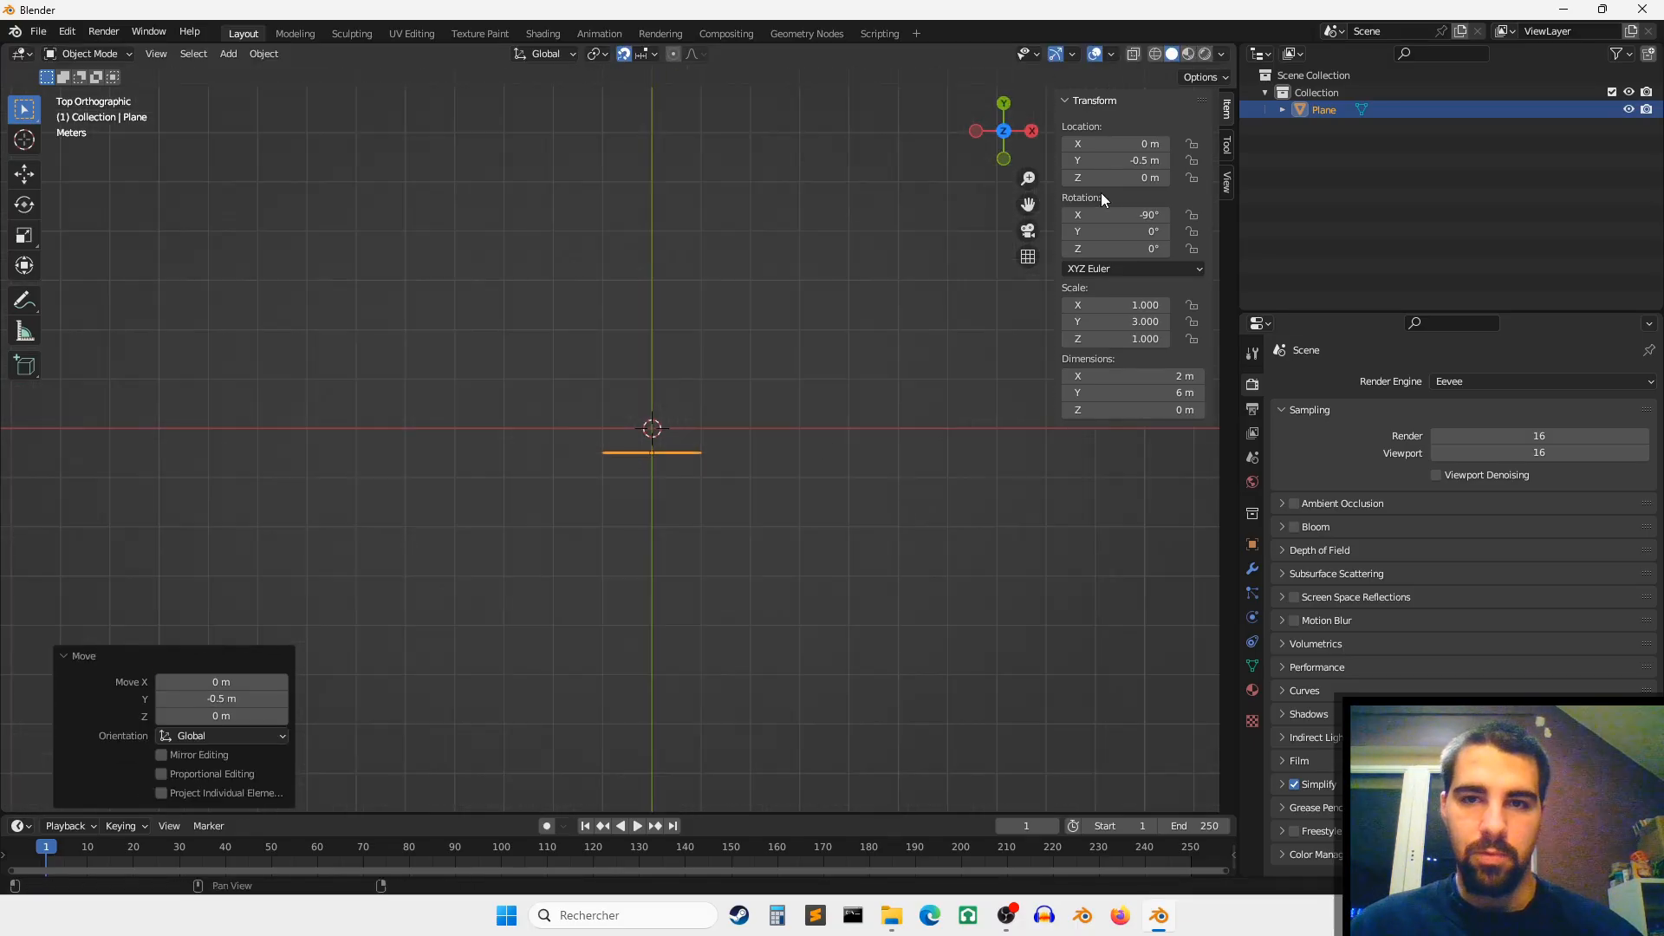
# Step: Add a Reflection Plane light probe at the origin, aligned to the front view
pyautogui.click(1004, 162)
pyautogui.hotkey('shift', 'a')
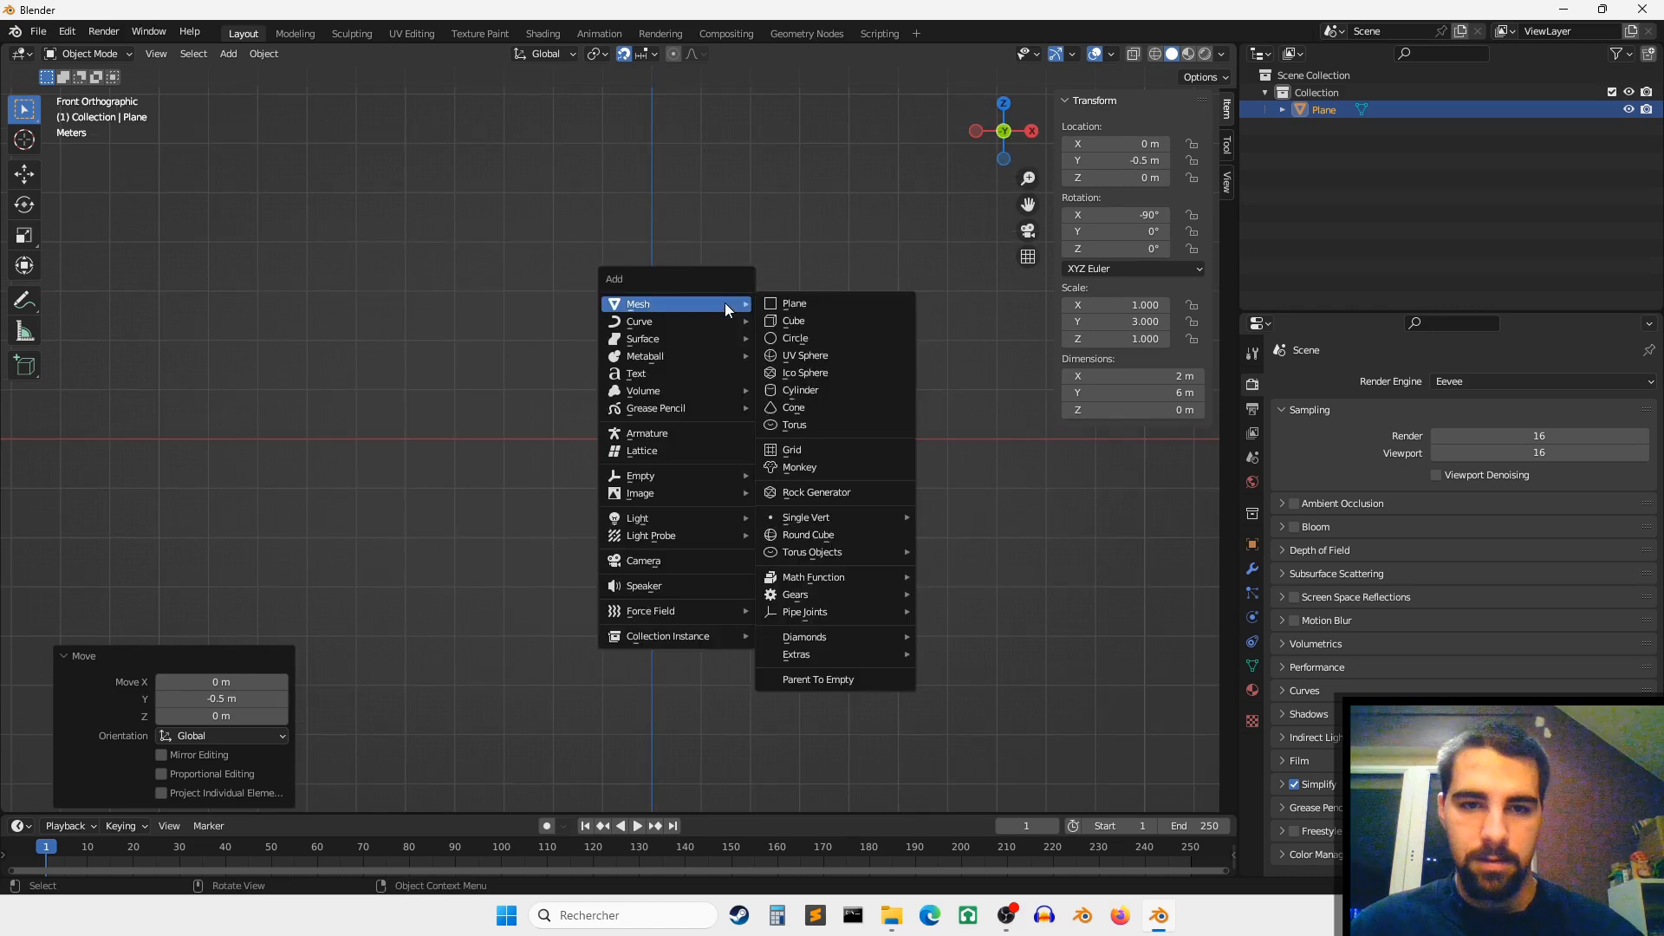
pyautogui.moveTo(704, 538)
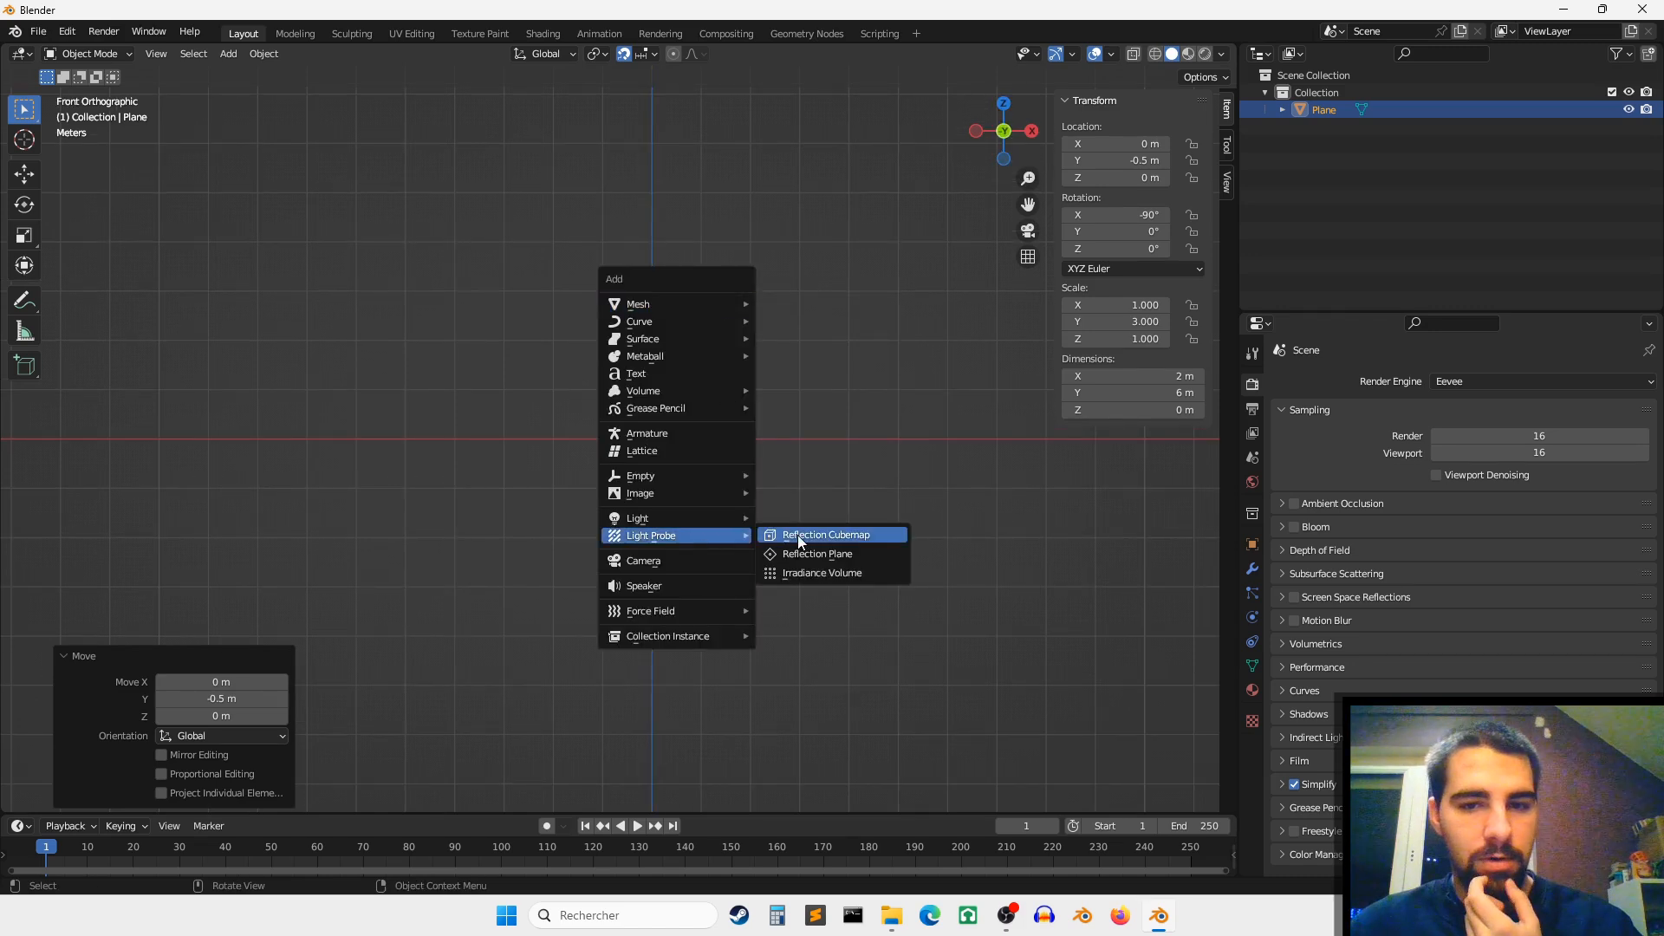
pyautogui.click(813, 554)
pyautogui.click(211, 687)
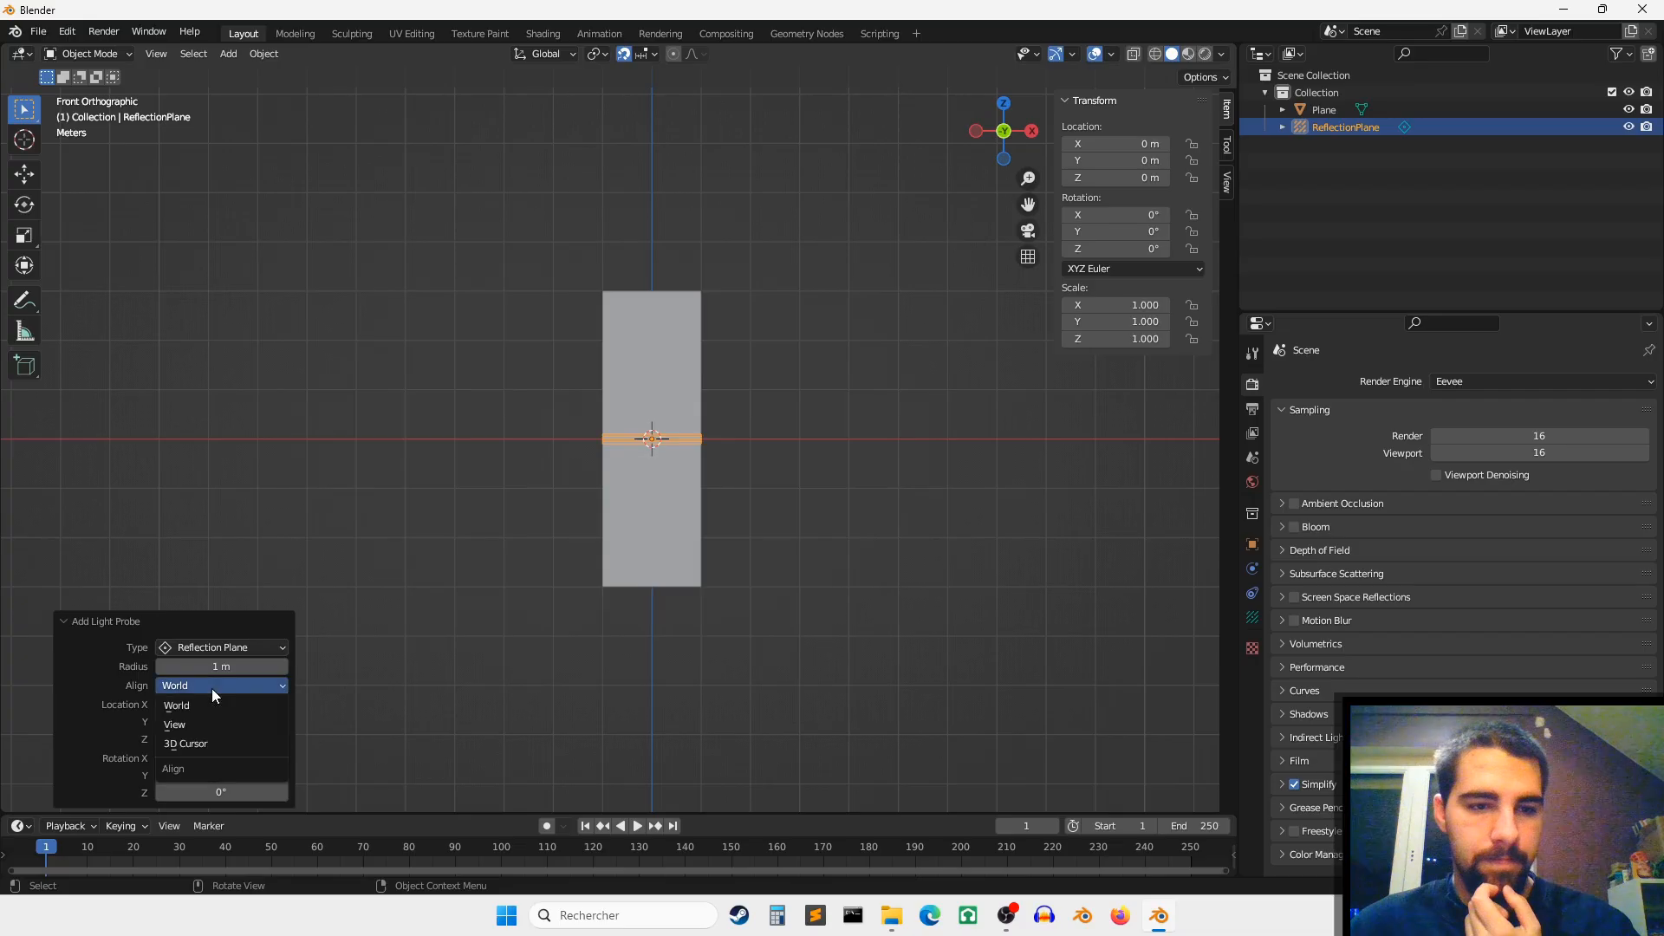
pyautogui.click(215, 728)
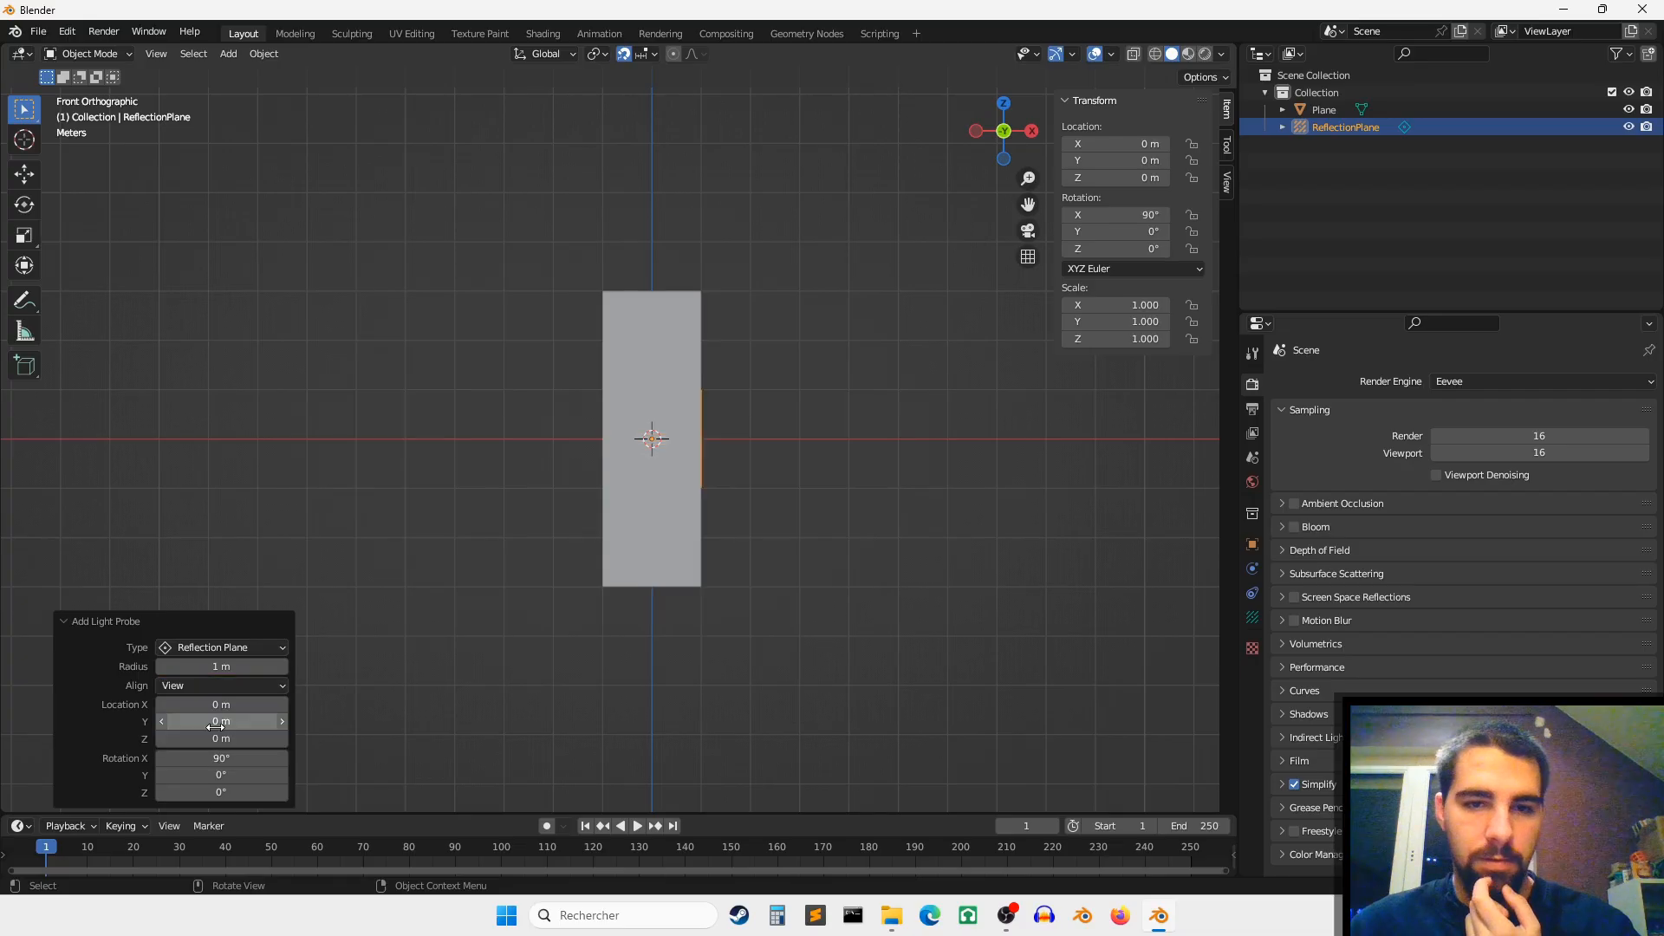
# Step: Set the reflection plane's Y scale to 3 to match the height of the mirror plane
pyautogui.moveTo(1104, 322); pyautogui.dragTo(1166, 322)
pyautogui.click(1120, 321)
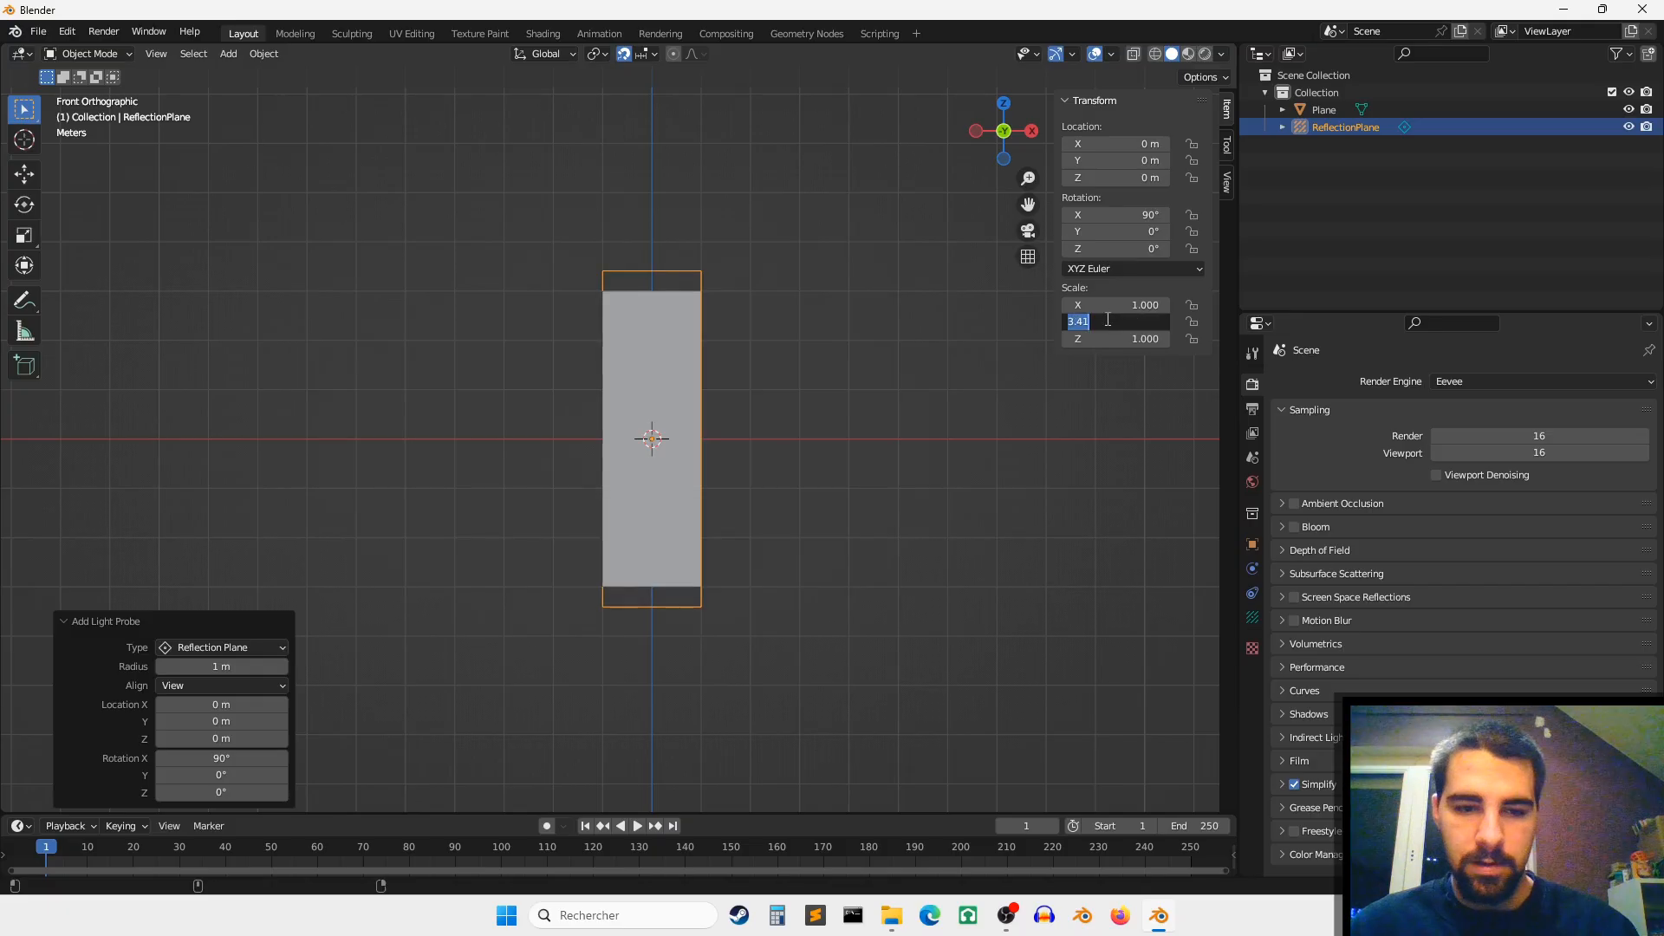
pyautogui.write('3')
pyautogui.press('Return')
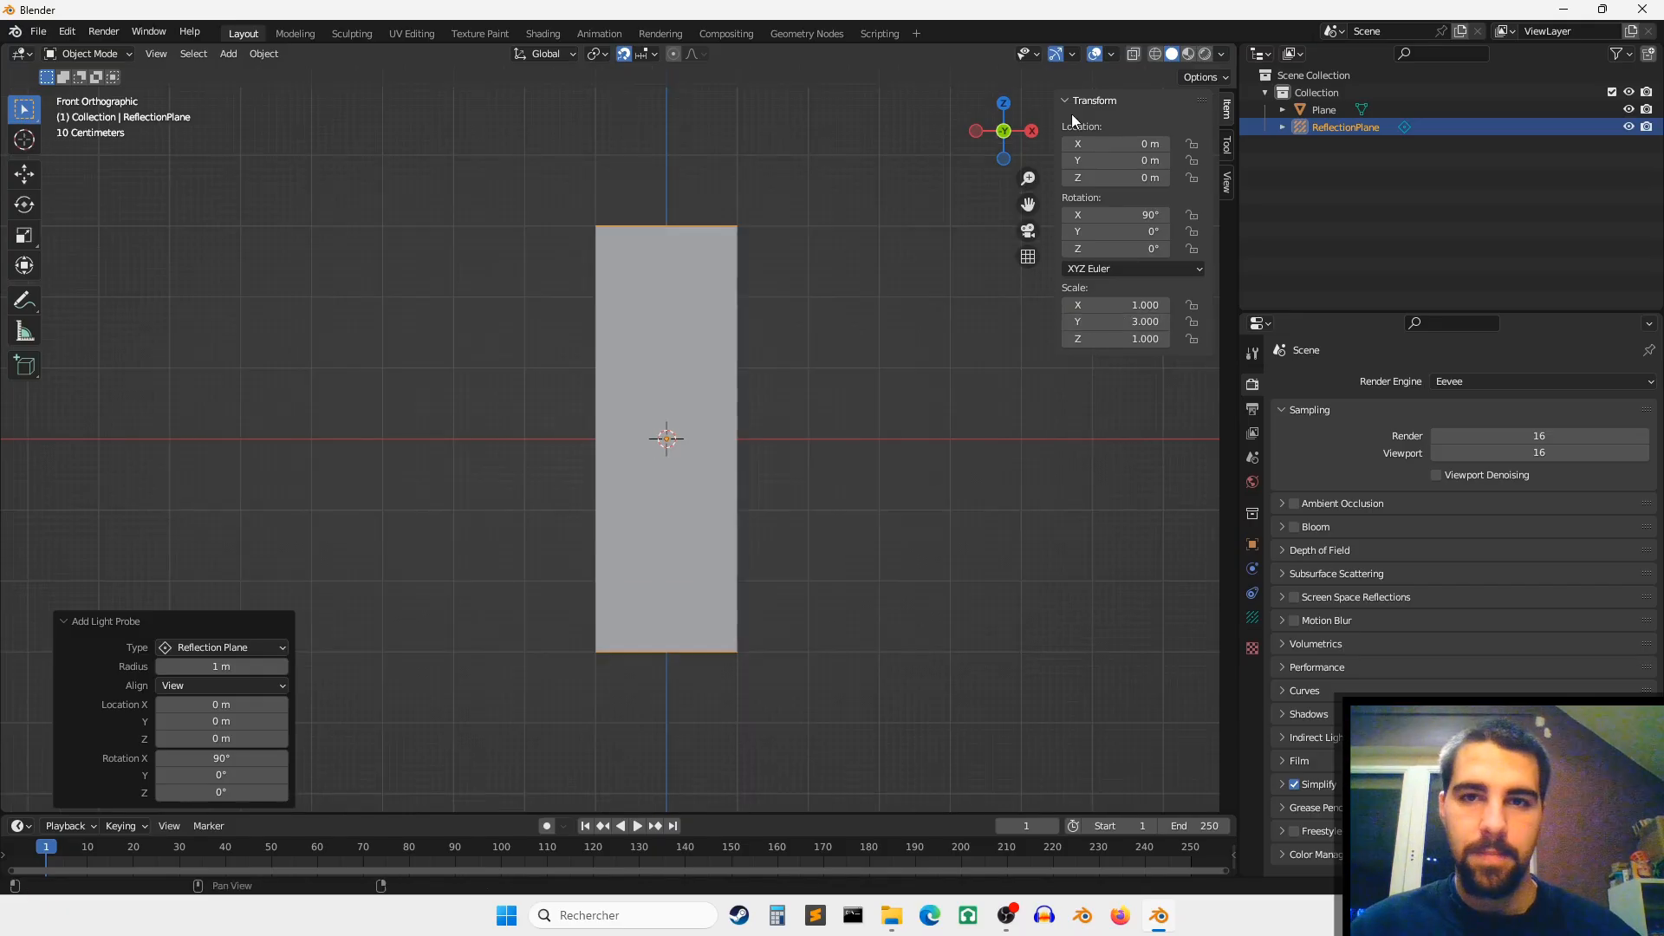
# Step: Set the reflection plane's X rotation to -90° so its arrow points along positive Y, checking in the top view
pyautogui.click(1003, 103)
pyautogui.scroll(2, 834, 411)
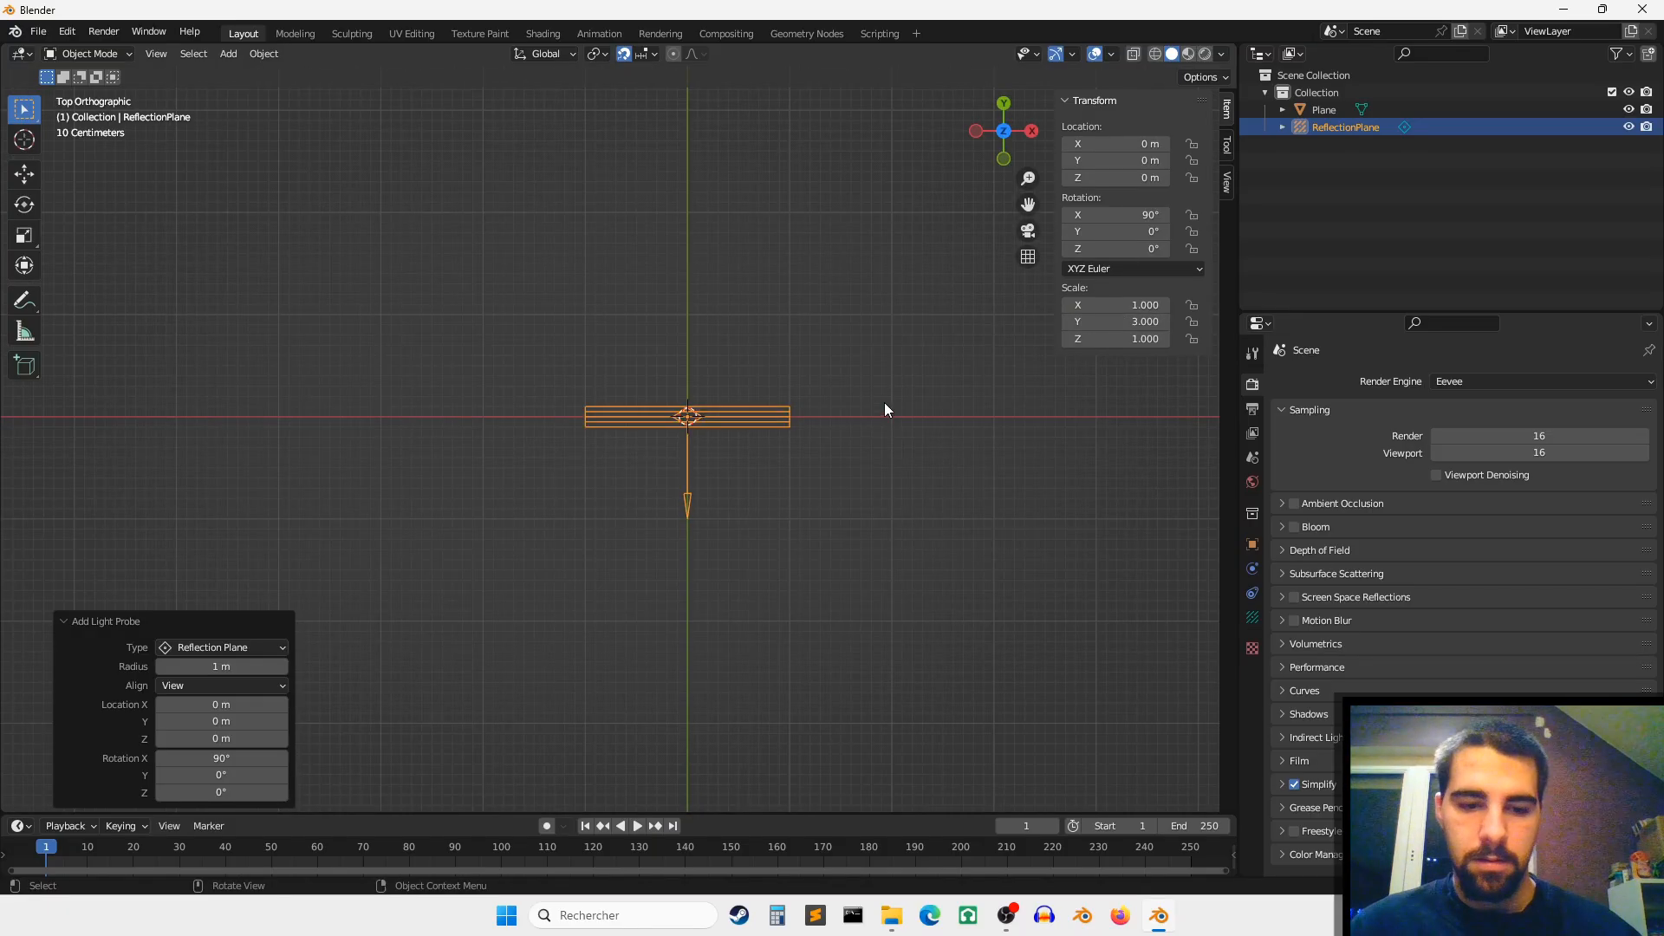
pyautogui.moveTo(1118, 214); pyautogui.dragTo(1205, 214)
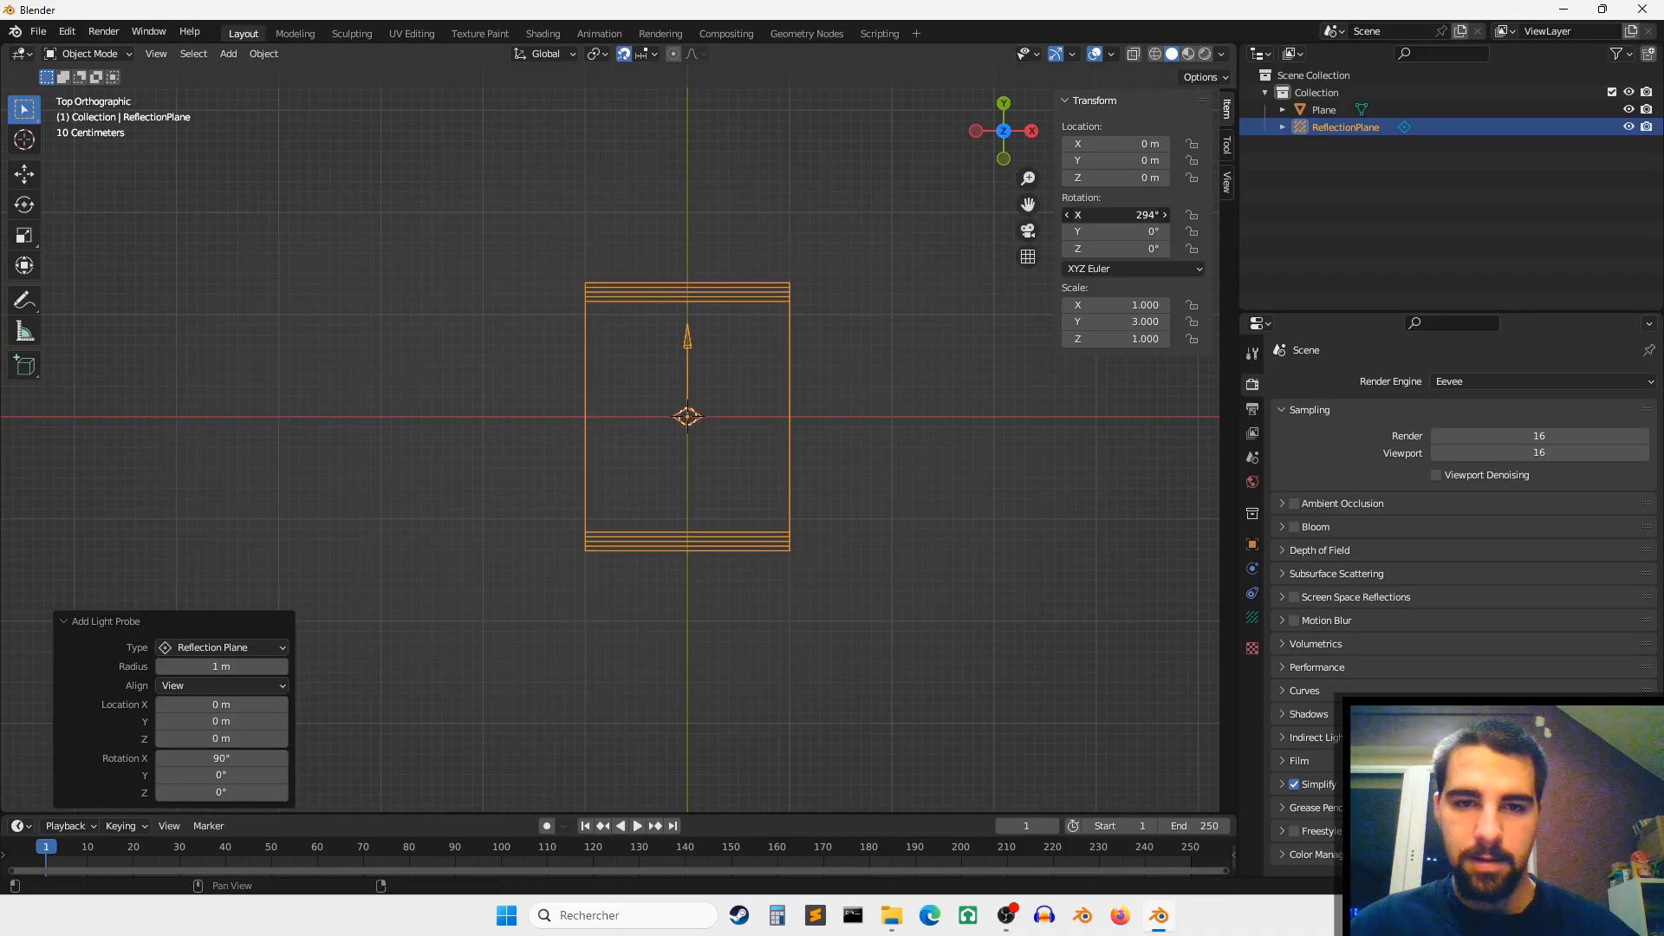
pyautogui.click(1115, 213)
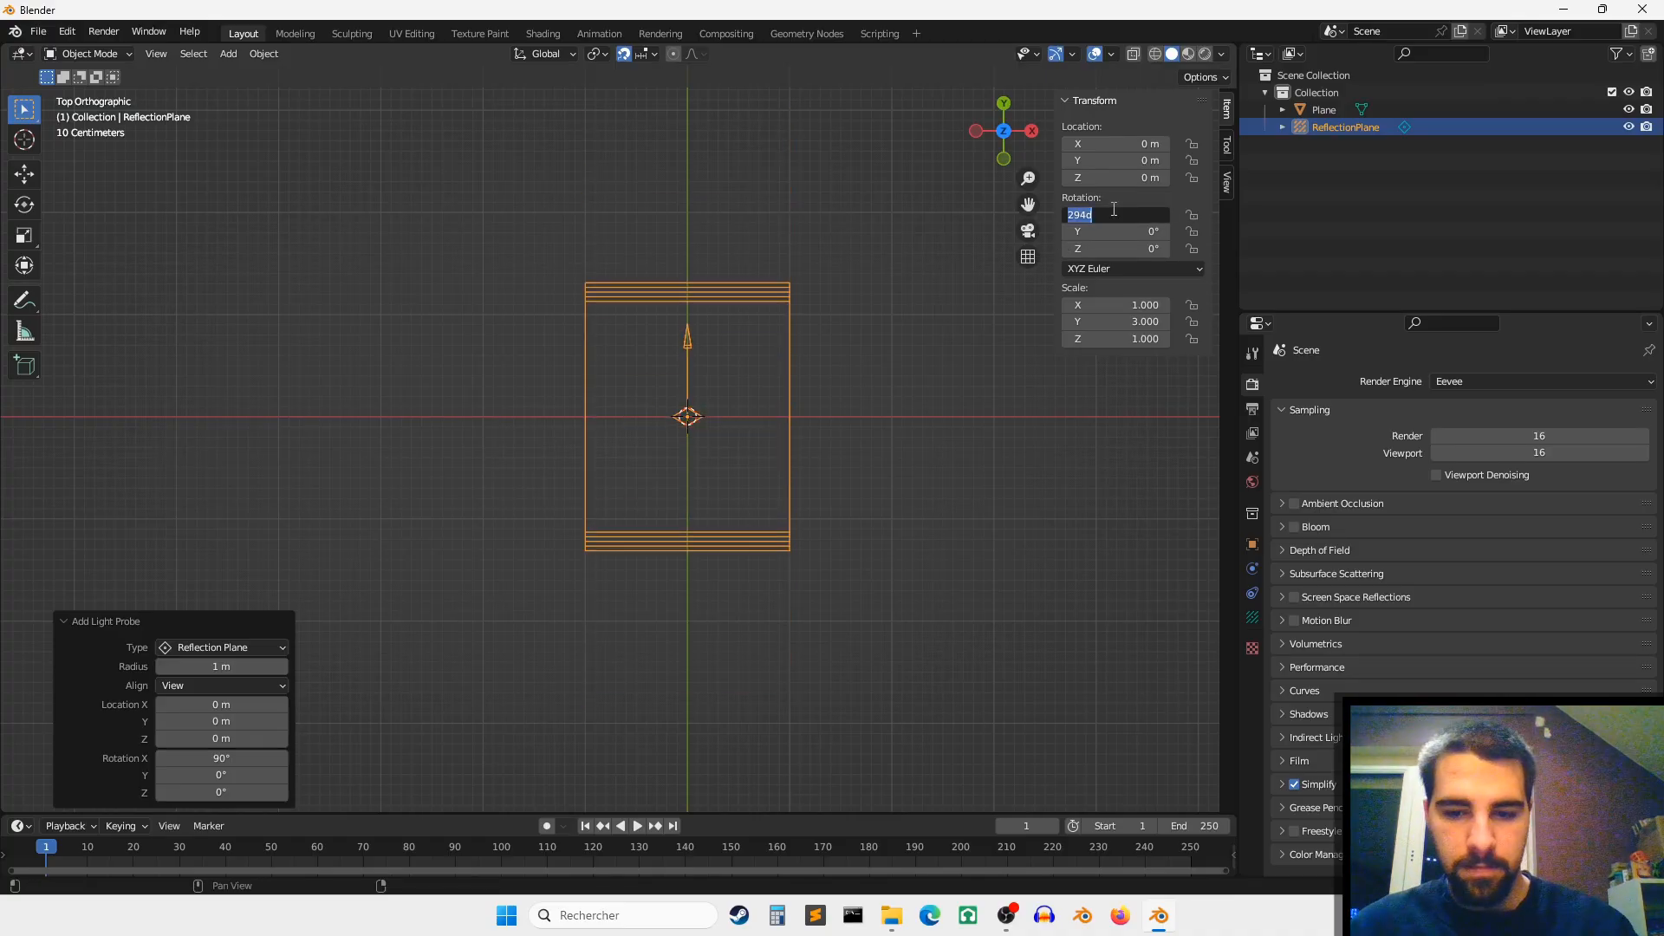
pyautogui.press('BackSpace')
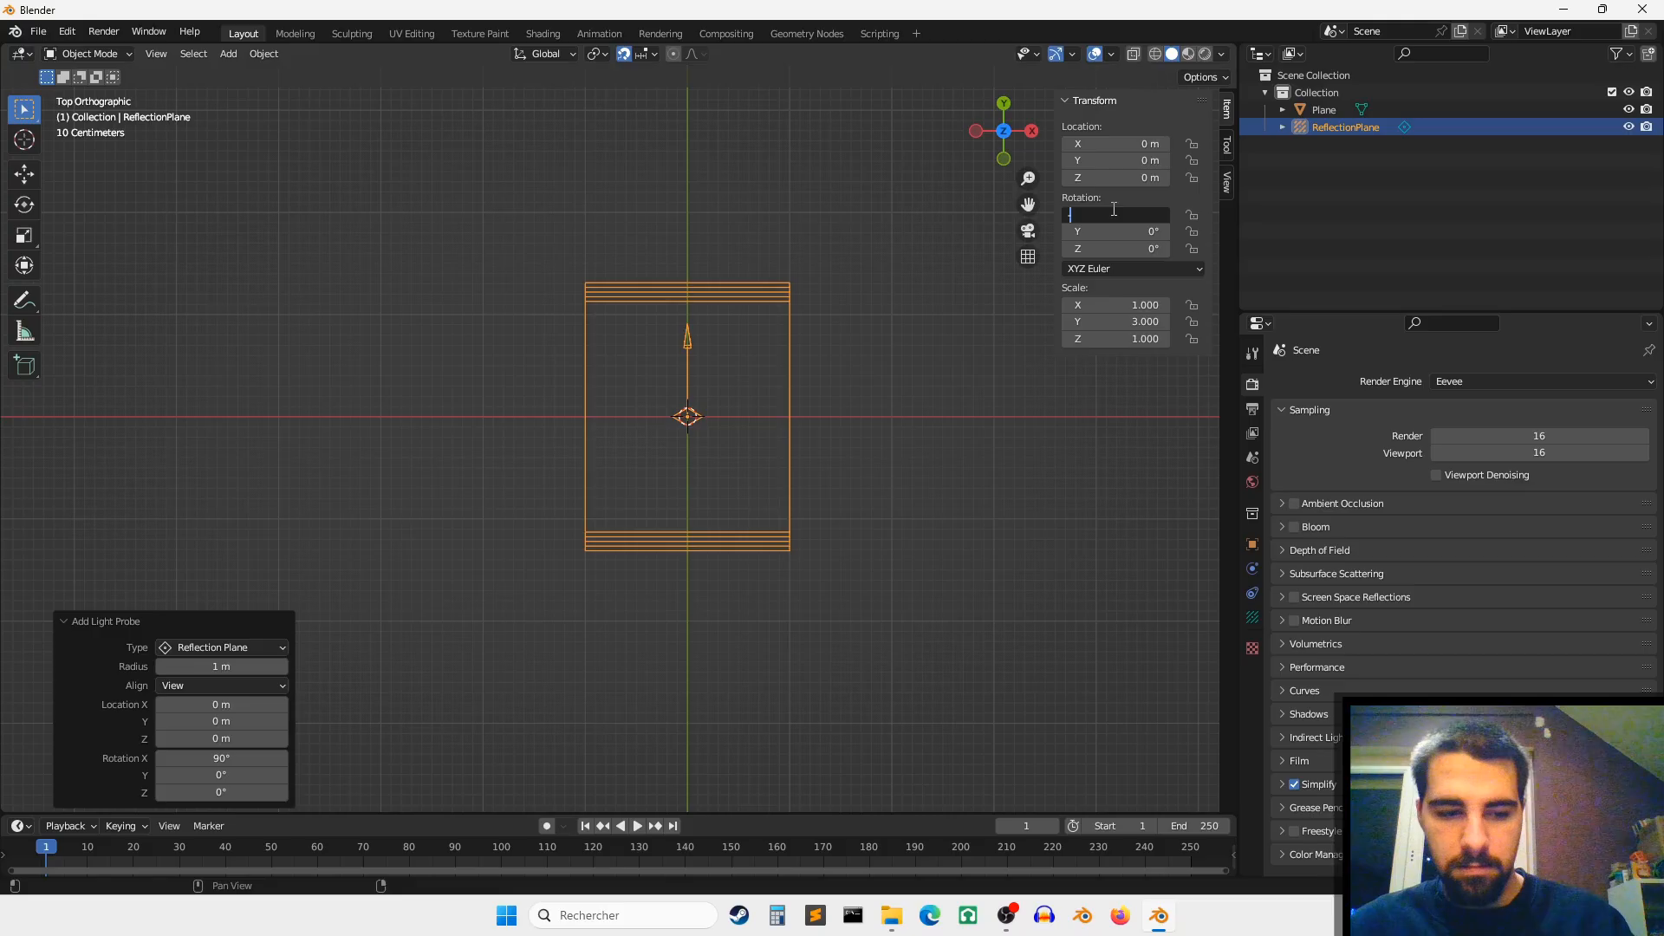
pyautogui.write('-90')
pyautogui.press('Return')
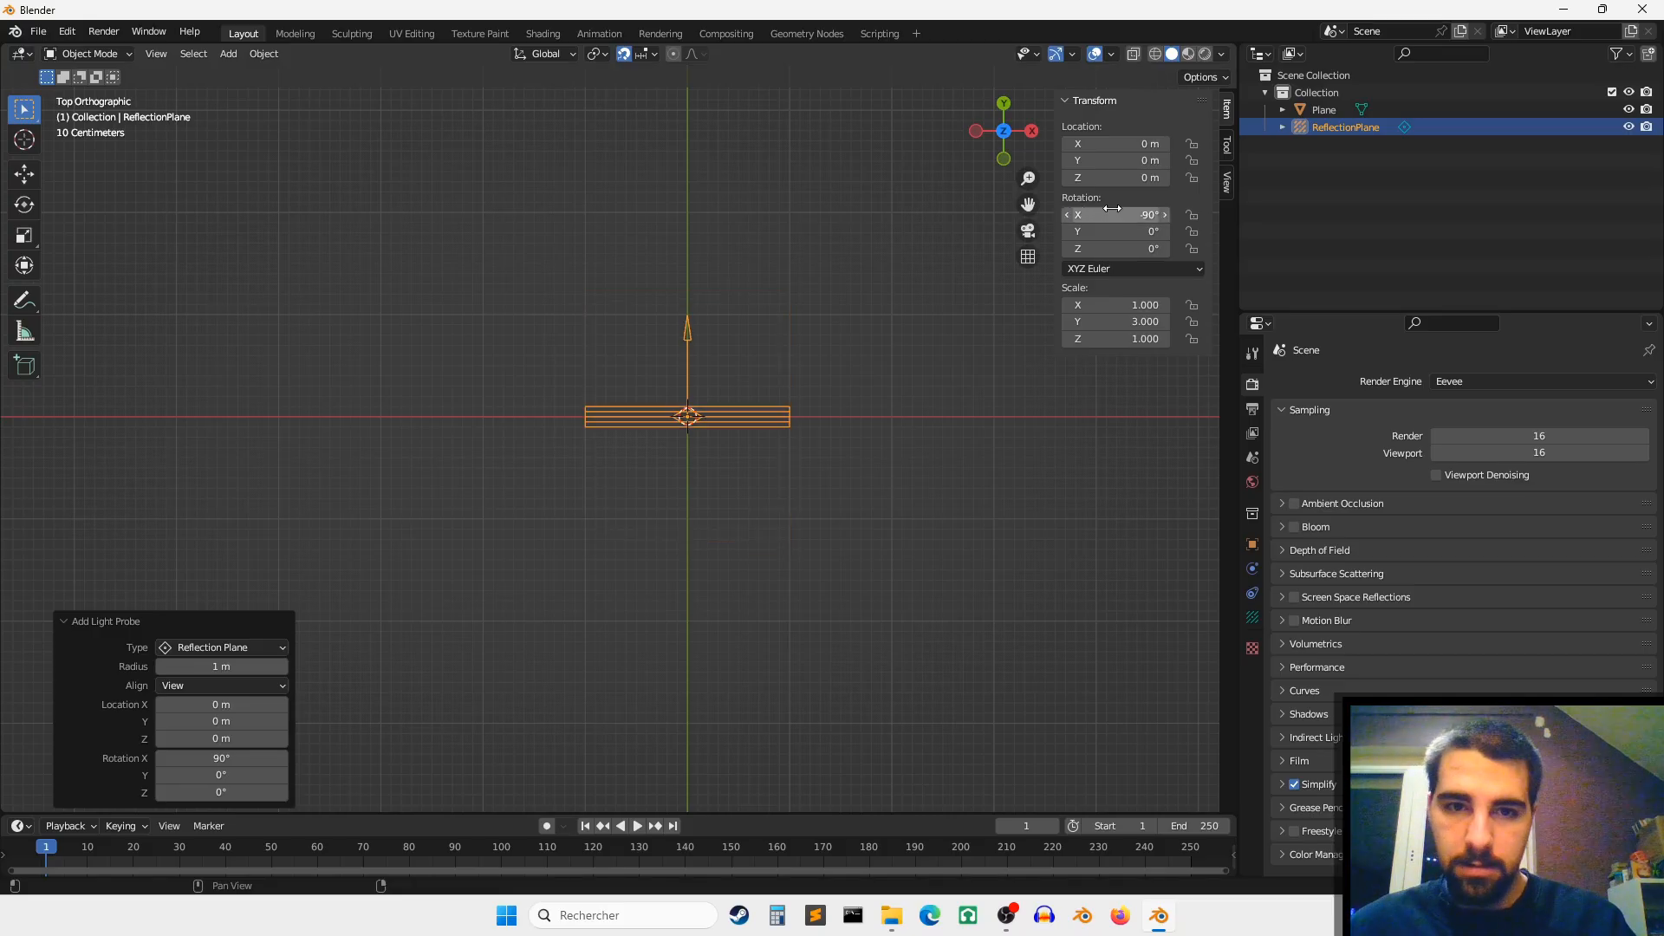
# Step: Move the reflection plane -0.5 m along Y onto the mirror plane in the right wireframe view, and return to solid shading
pyautogui.moveTo(763, 314); pyautogui.dragTo(672, 242, button='middle')
pyautogui.click(1001, 140)
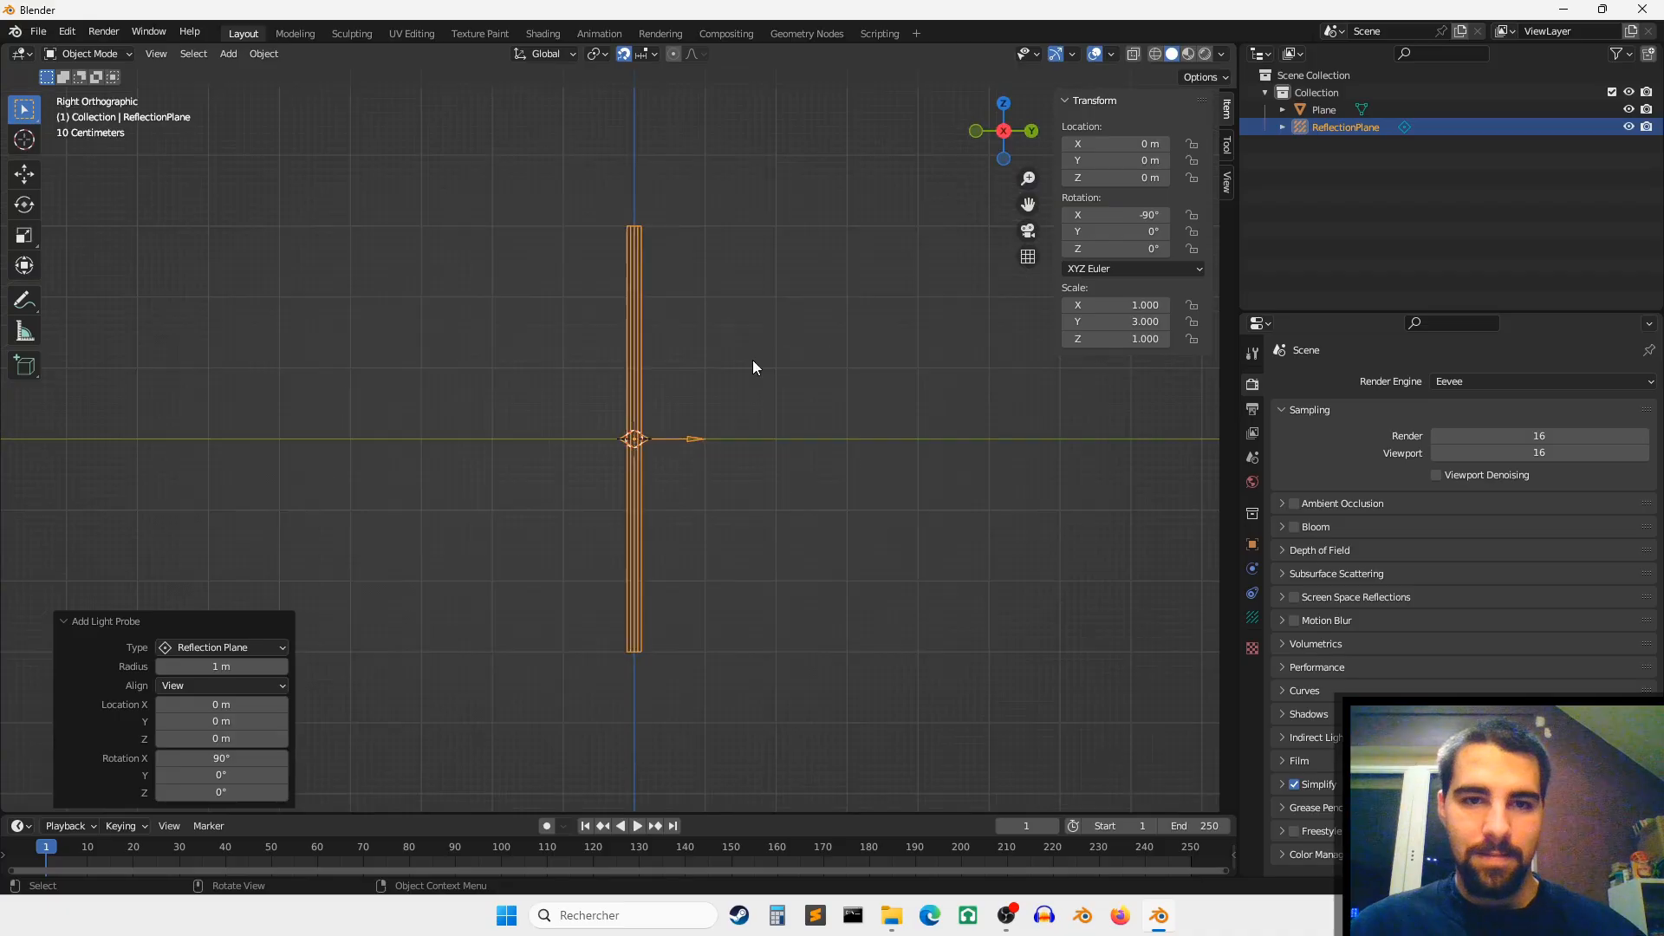
pyautogui.press('z')
pyautogui.click(624, 367)
pyautogui.scroll(-2, 681, 359)
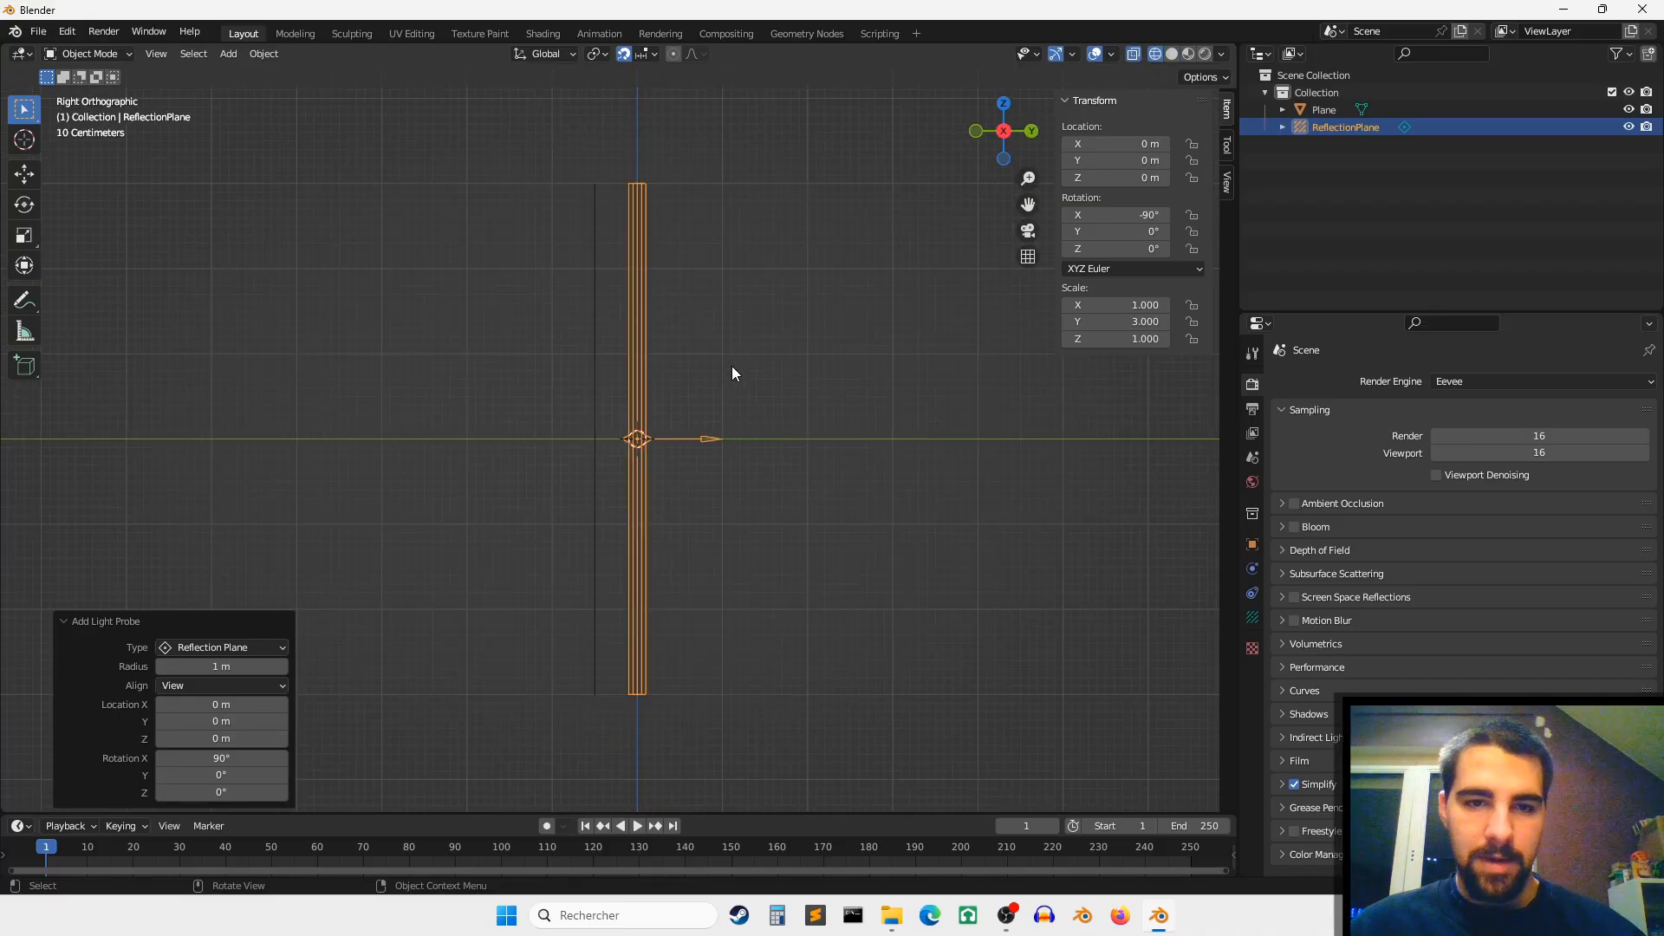
pyautogui.press('g')
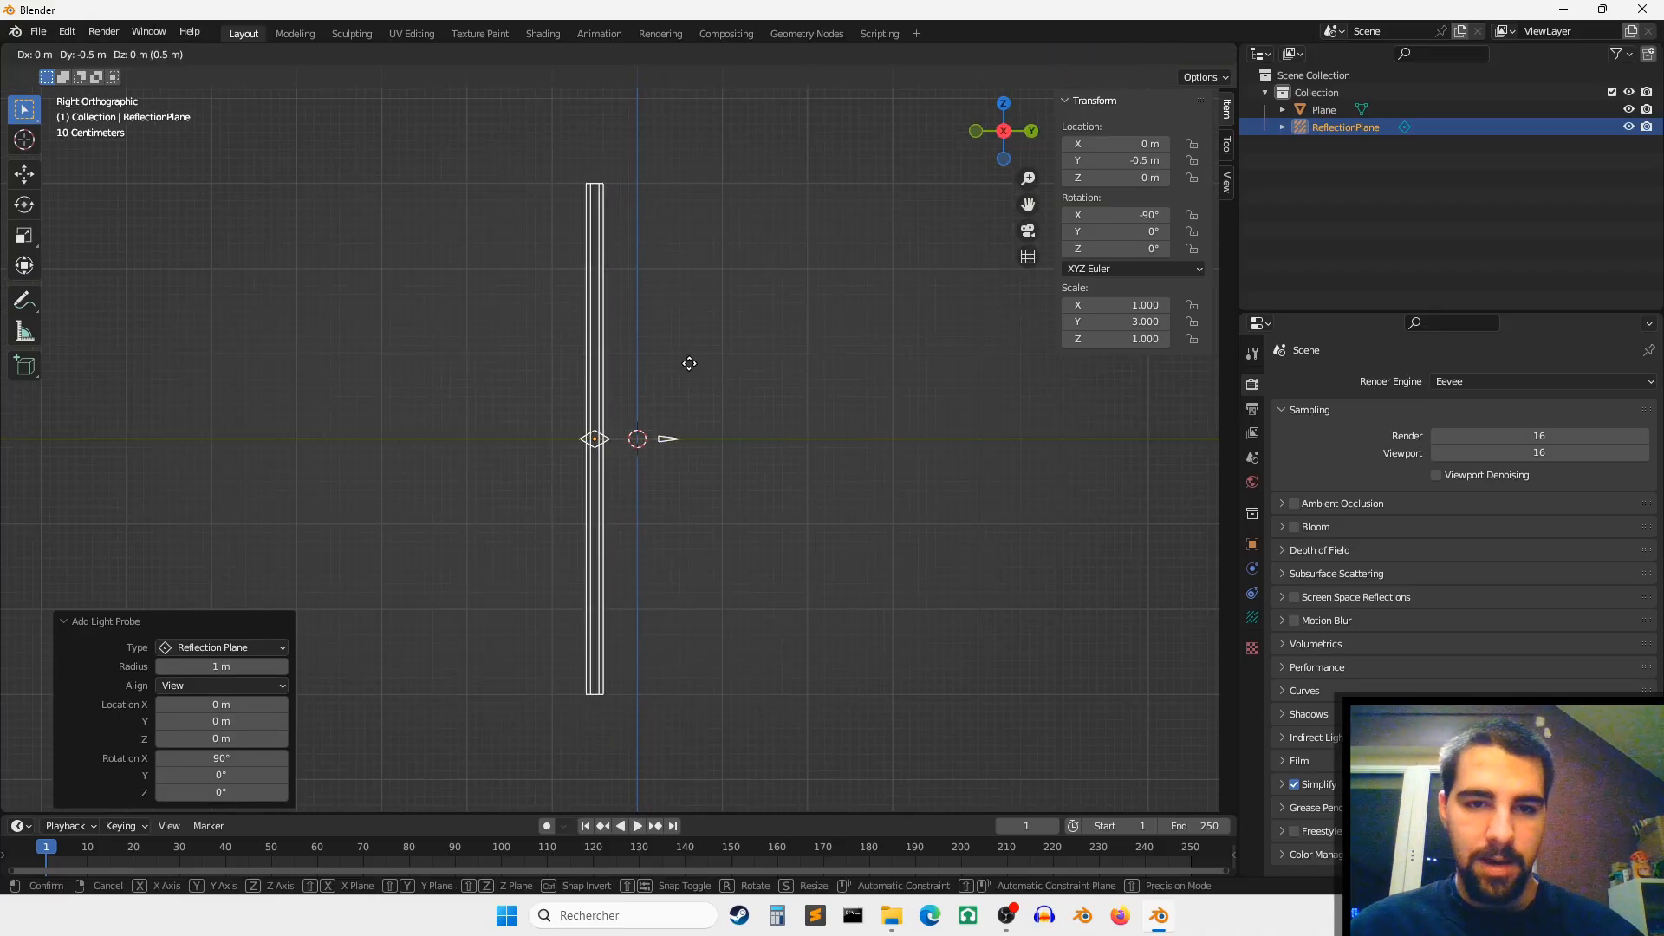
pyautogui.click(699, 374)
pyautogui.moveTo(698, 374); pyautogui.dragTo(769, 342, button='middle')
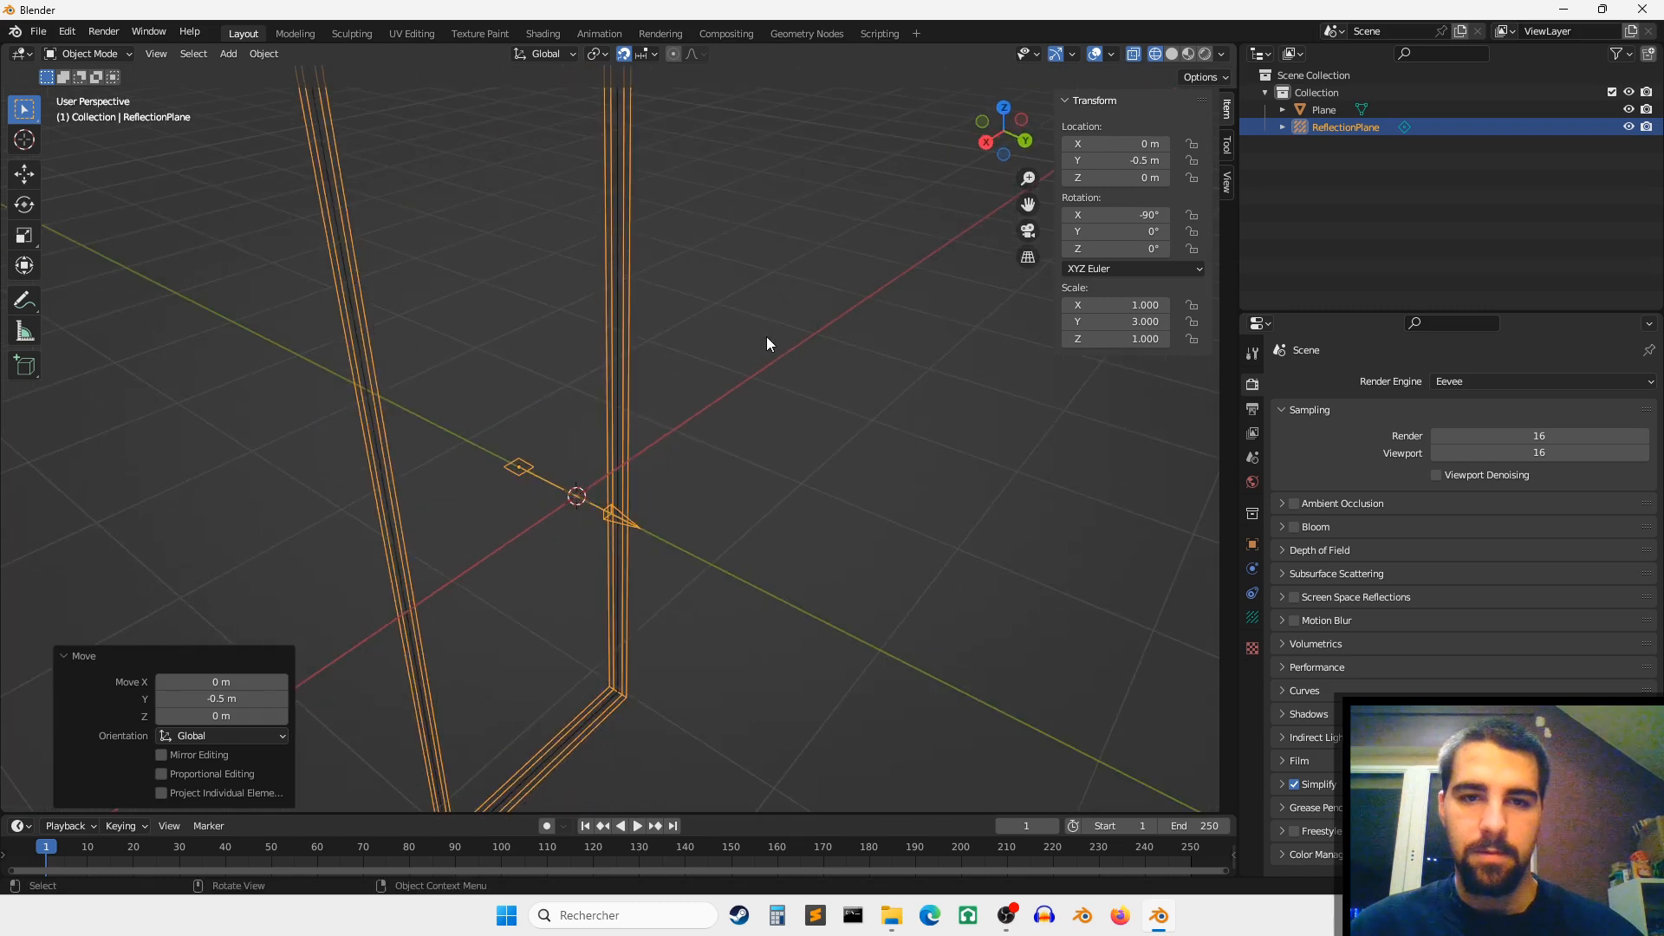
pyautogui.click(749, 366)
pyautogui.press('z')
pyautogui.click(839, 355)
# Step: Save the project as Kaléidoscope in the Kaléidoscope folder inside Blender - Illusions d'optique on the Desktop
pyautogui.hotkey('ctrl', 's')
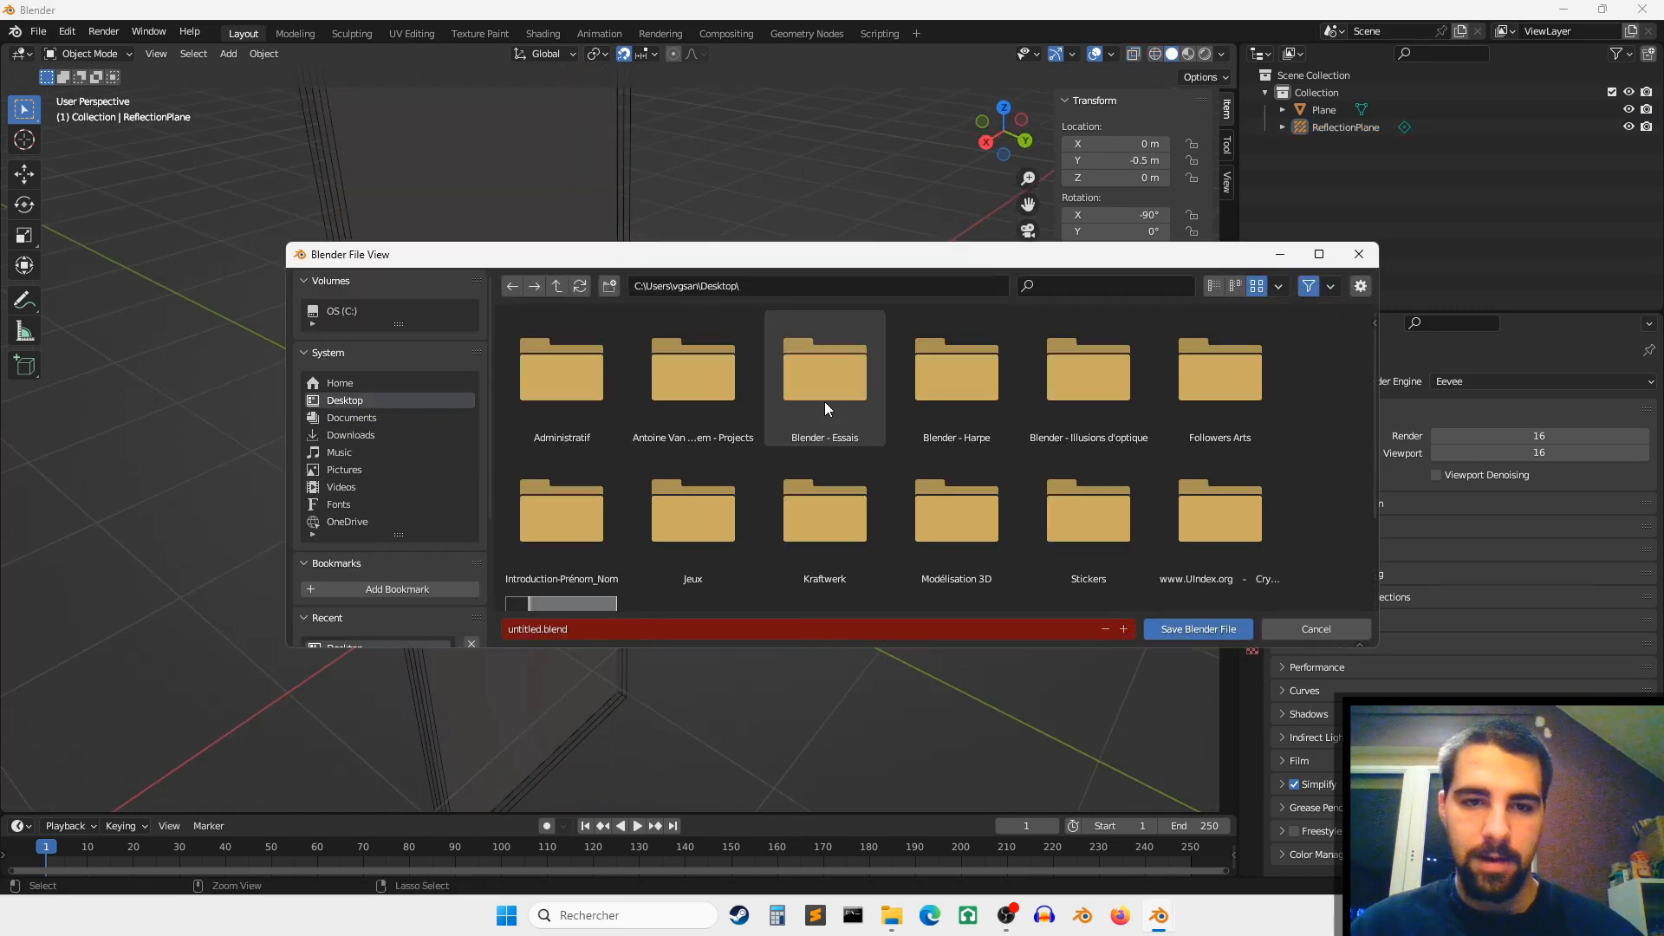
pyautogui.scroll(-2, 419, 448)
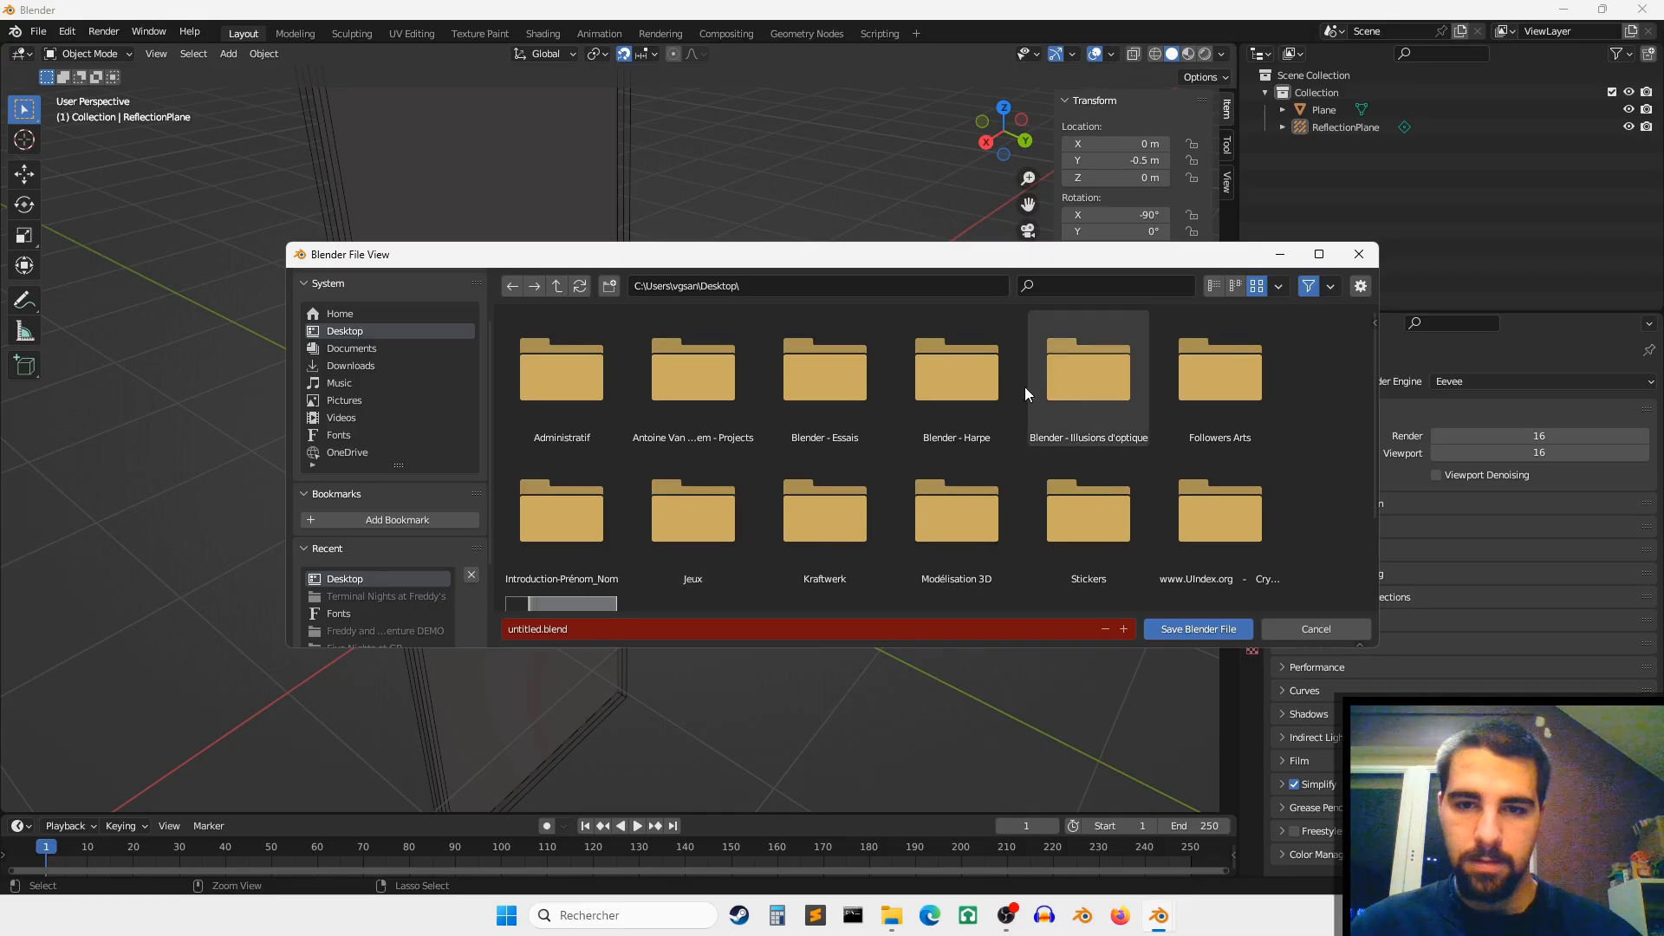
pyautogui.click(1099, 390)
pyautogui.doubleClick(1099, 390)
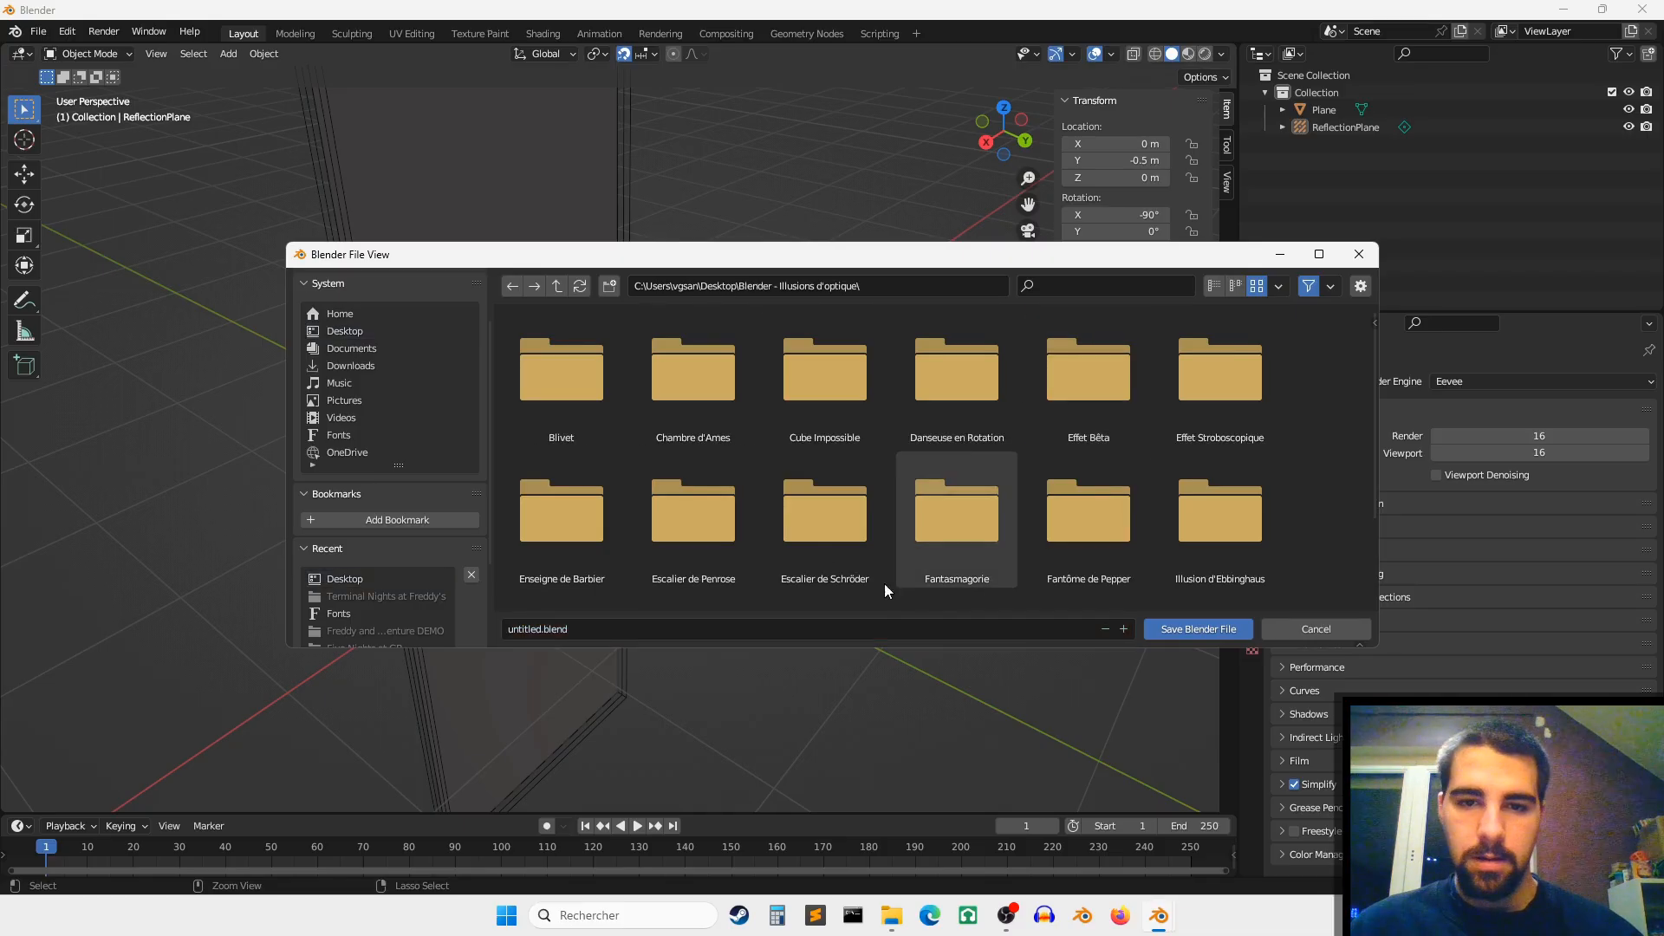
pyautogui.scroll(-1, 1187, 417)
pyautogui.scroll(-2, 1177, 430)
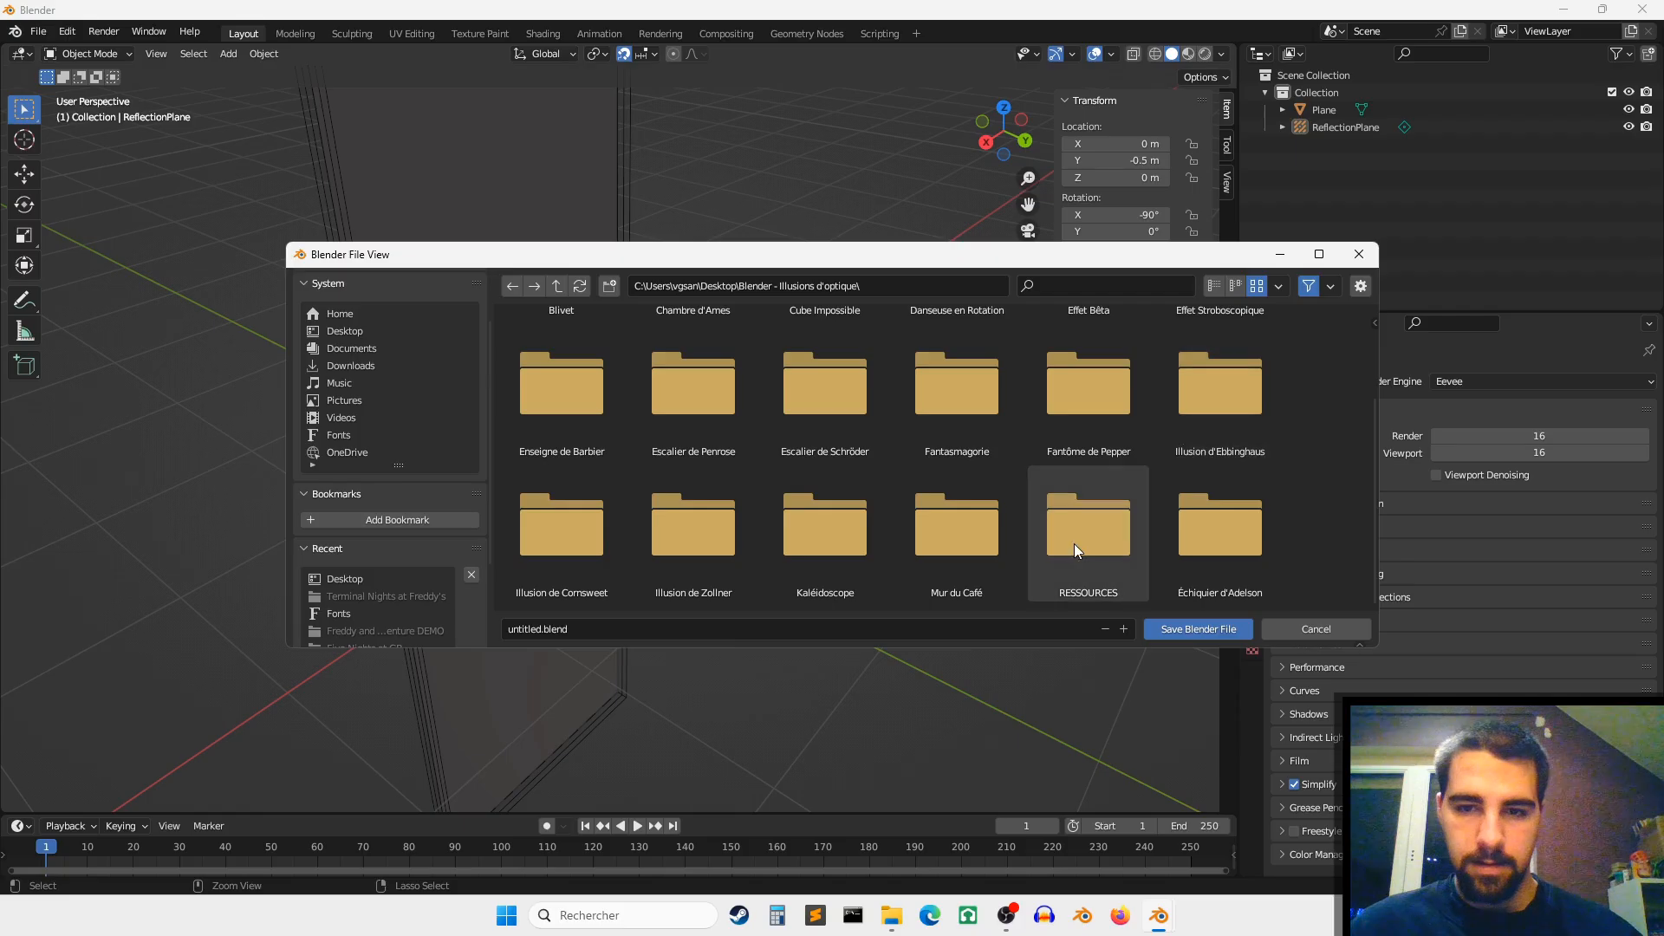
pyautogui.doubleClick(783, 557)
pyautogui.click(625, 627)
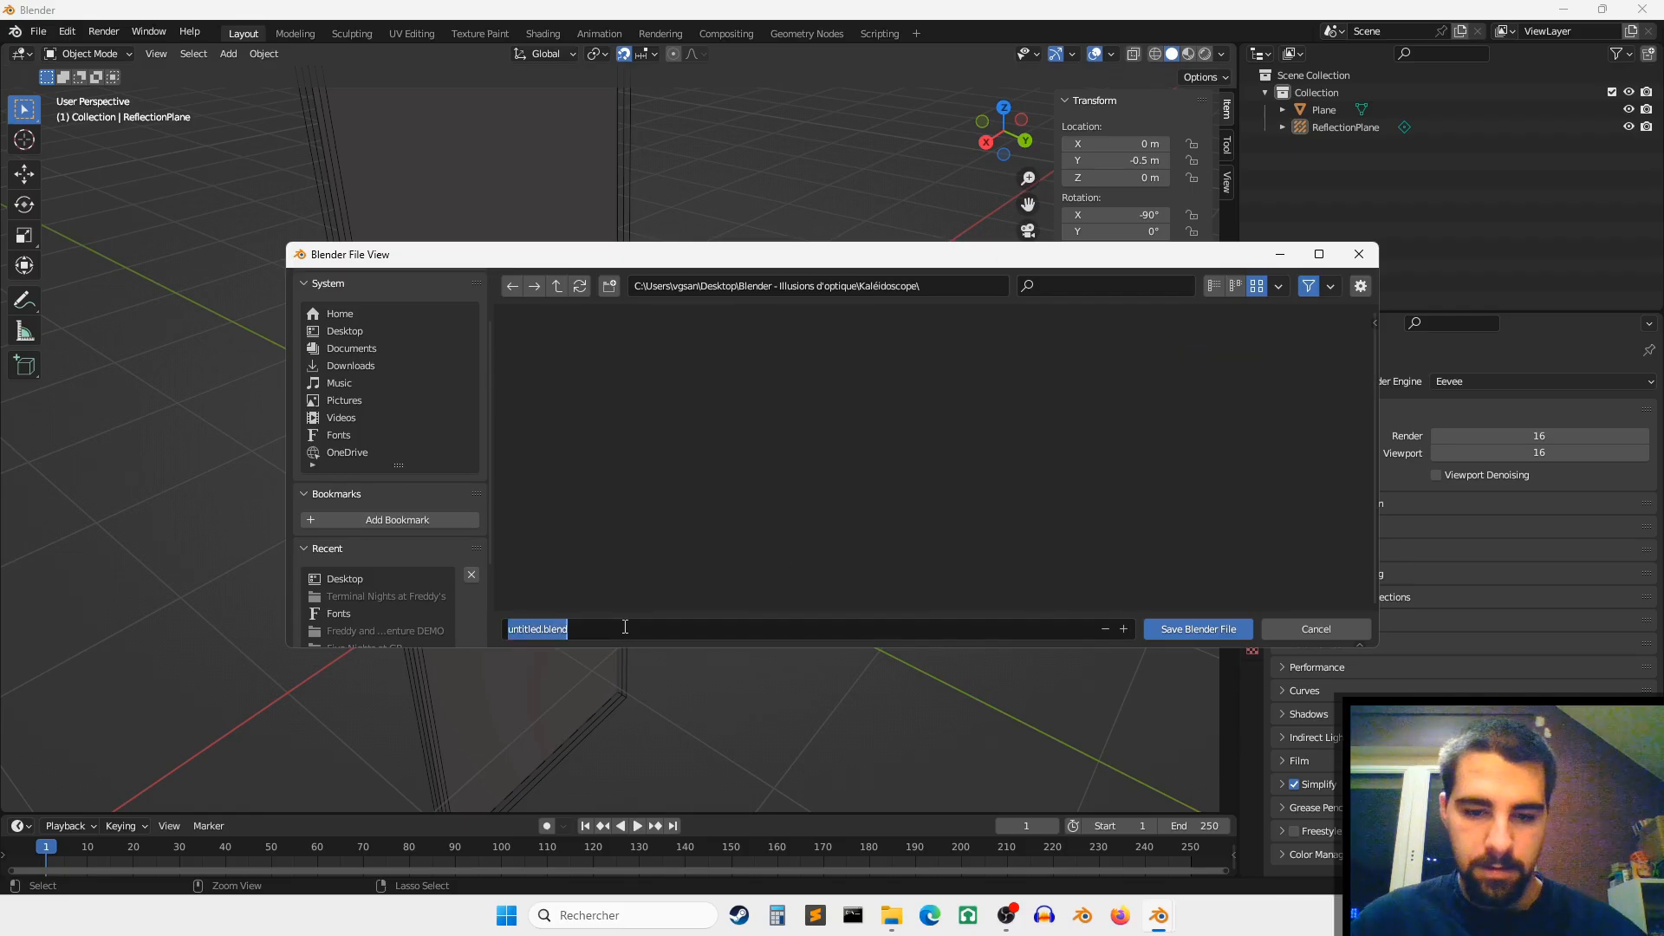
pyautogui.write('k2L')
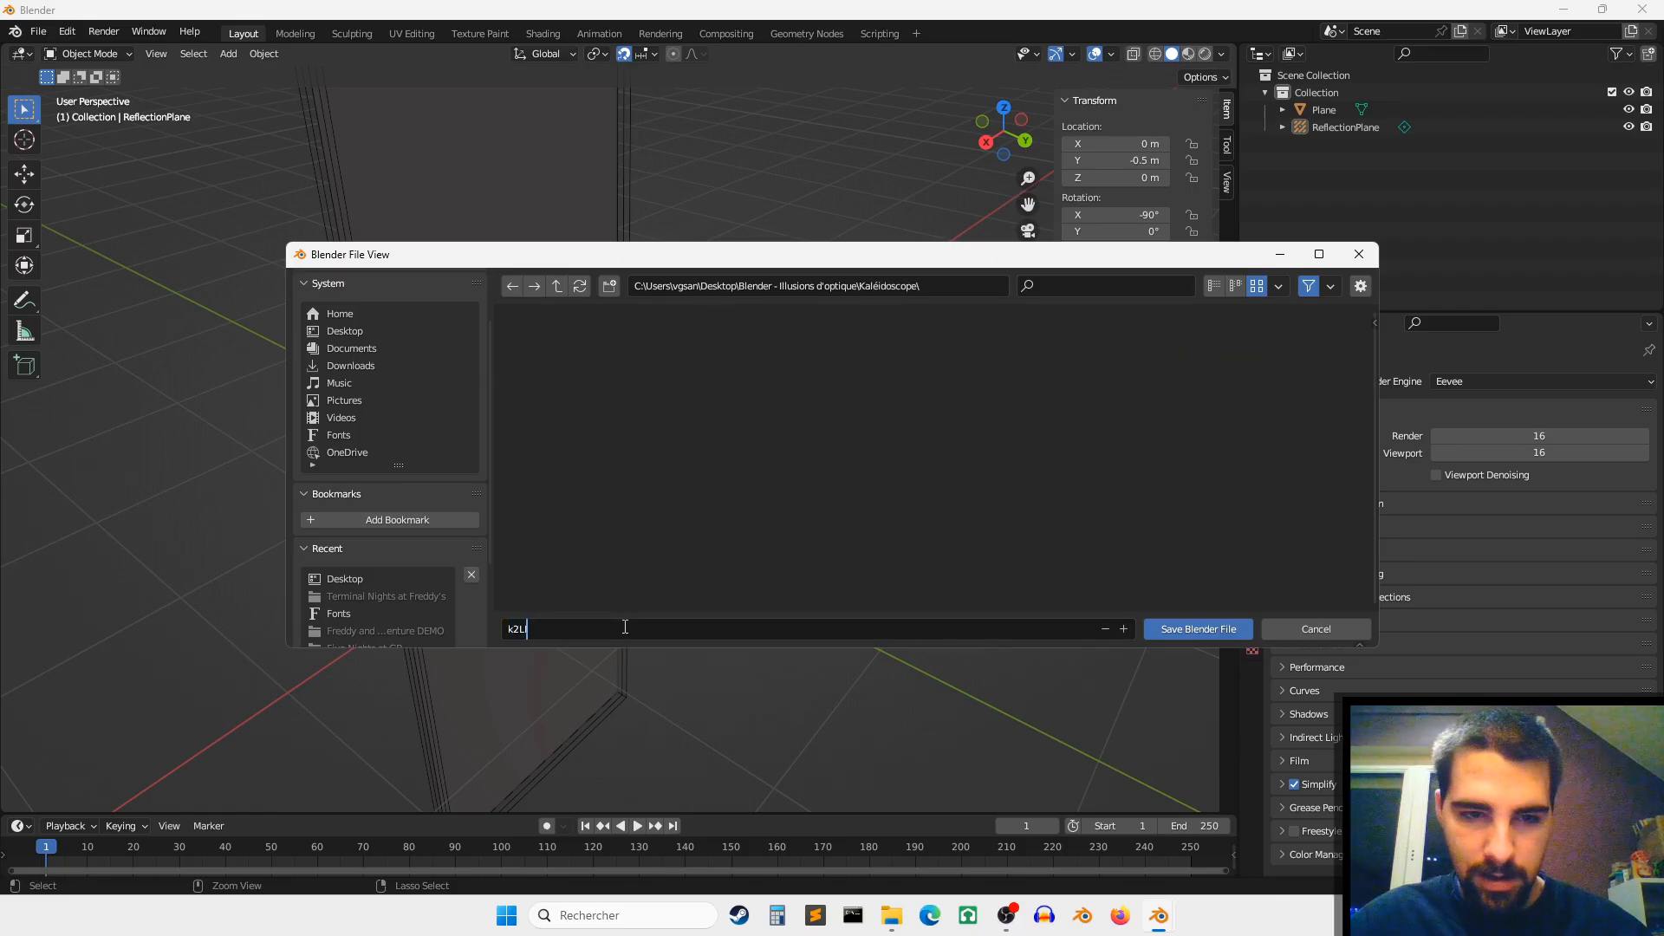
pyautogui.press('BackSpace')
pyautogui.press('BackSpace')
pyautogui.press('BackSpace')
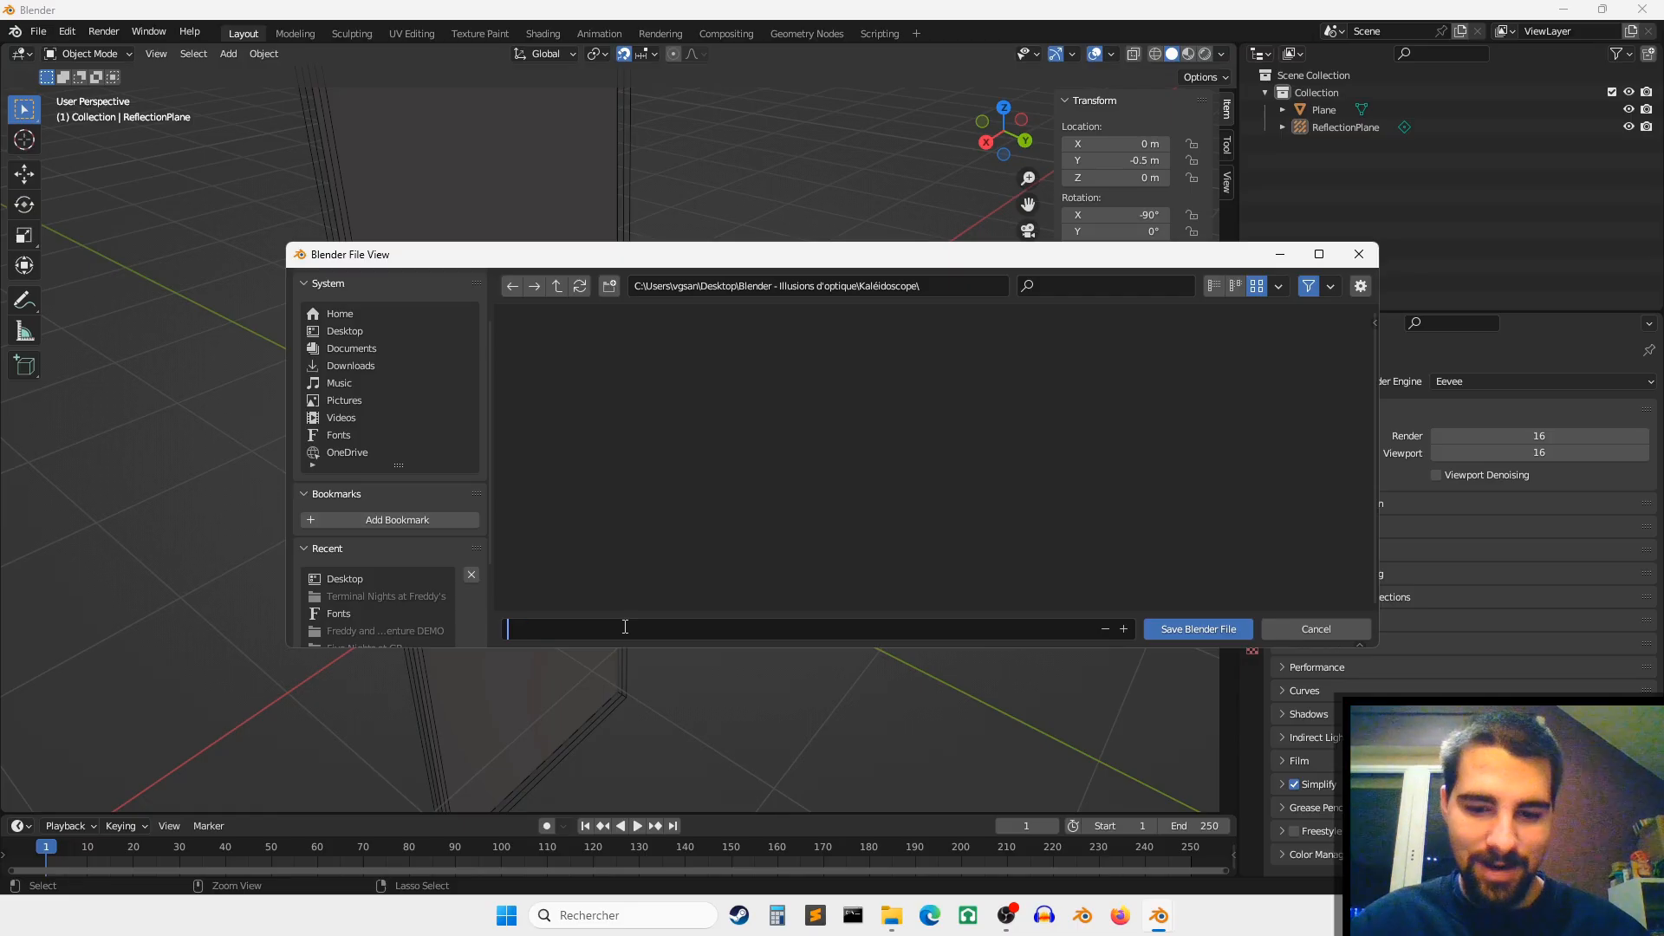
pyautogui.write('kaléidoscope')
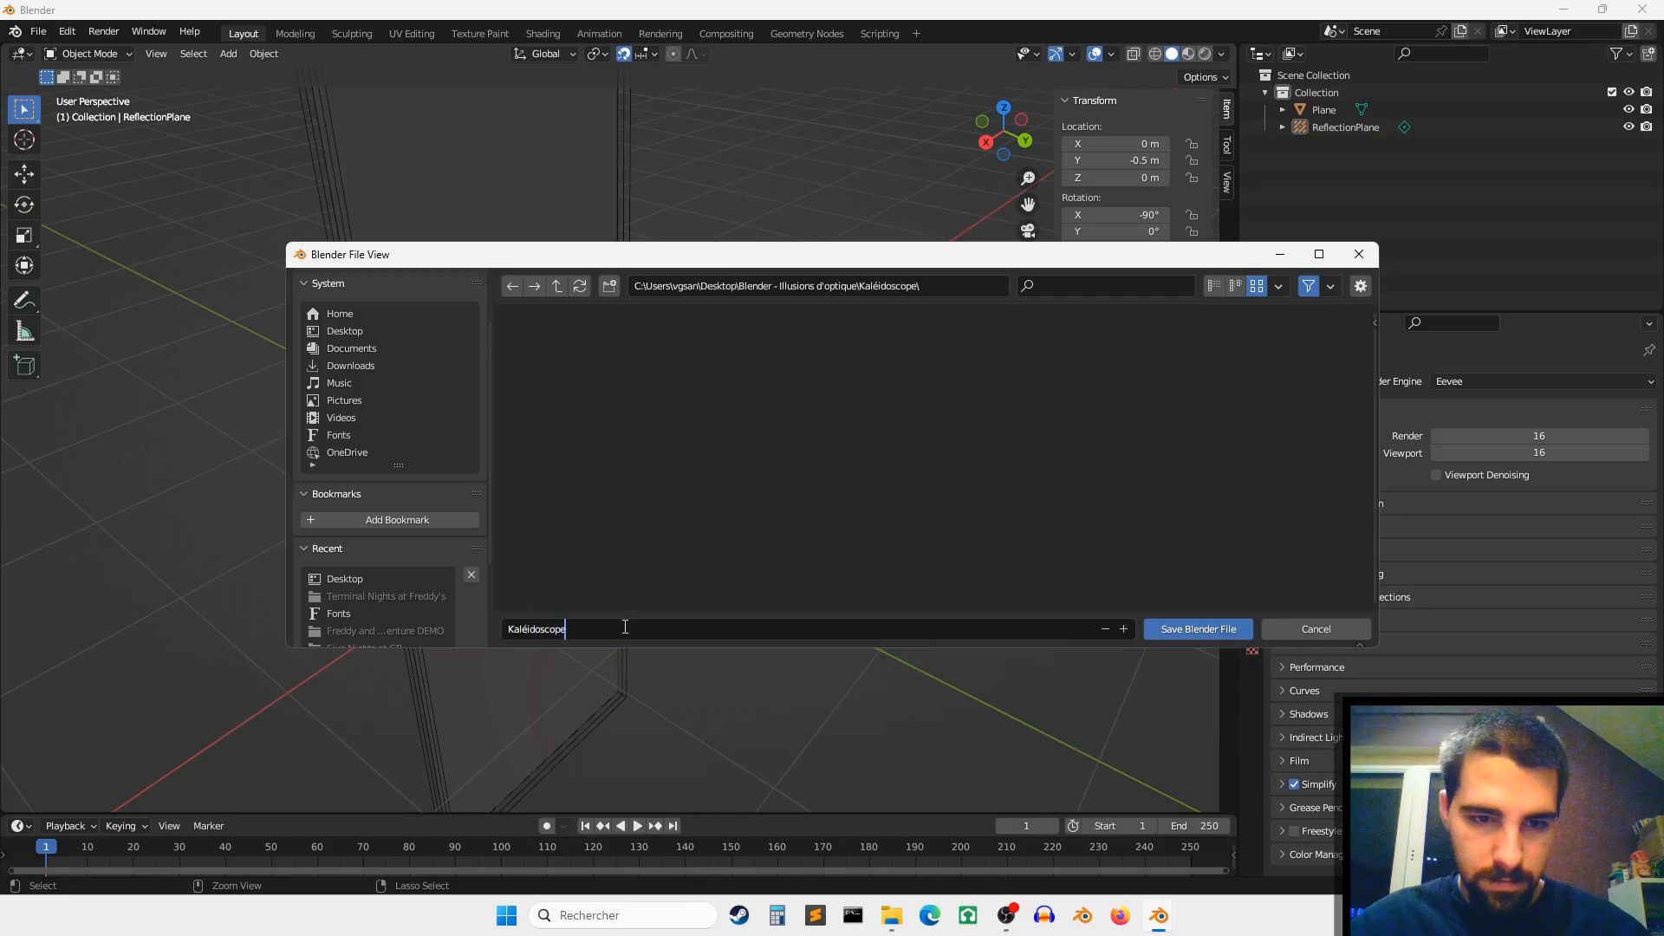
pyautogui.press('Return')
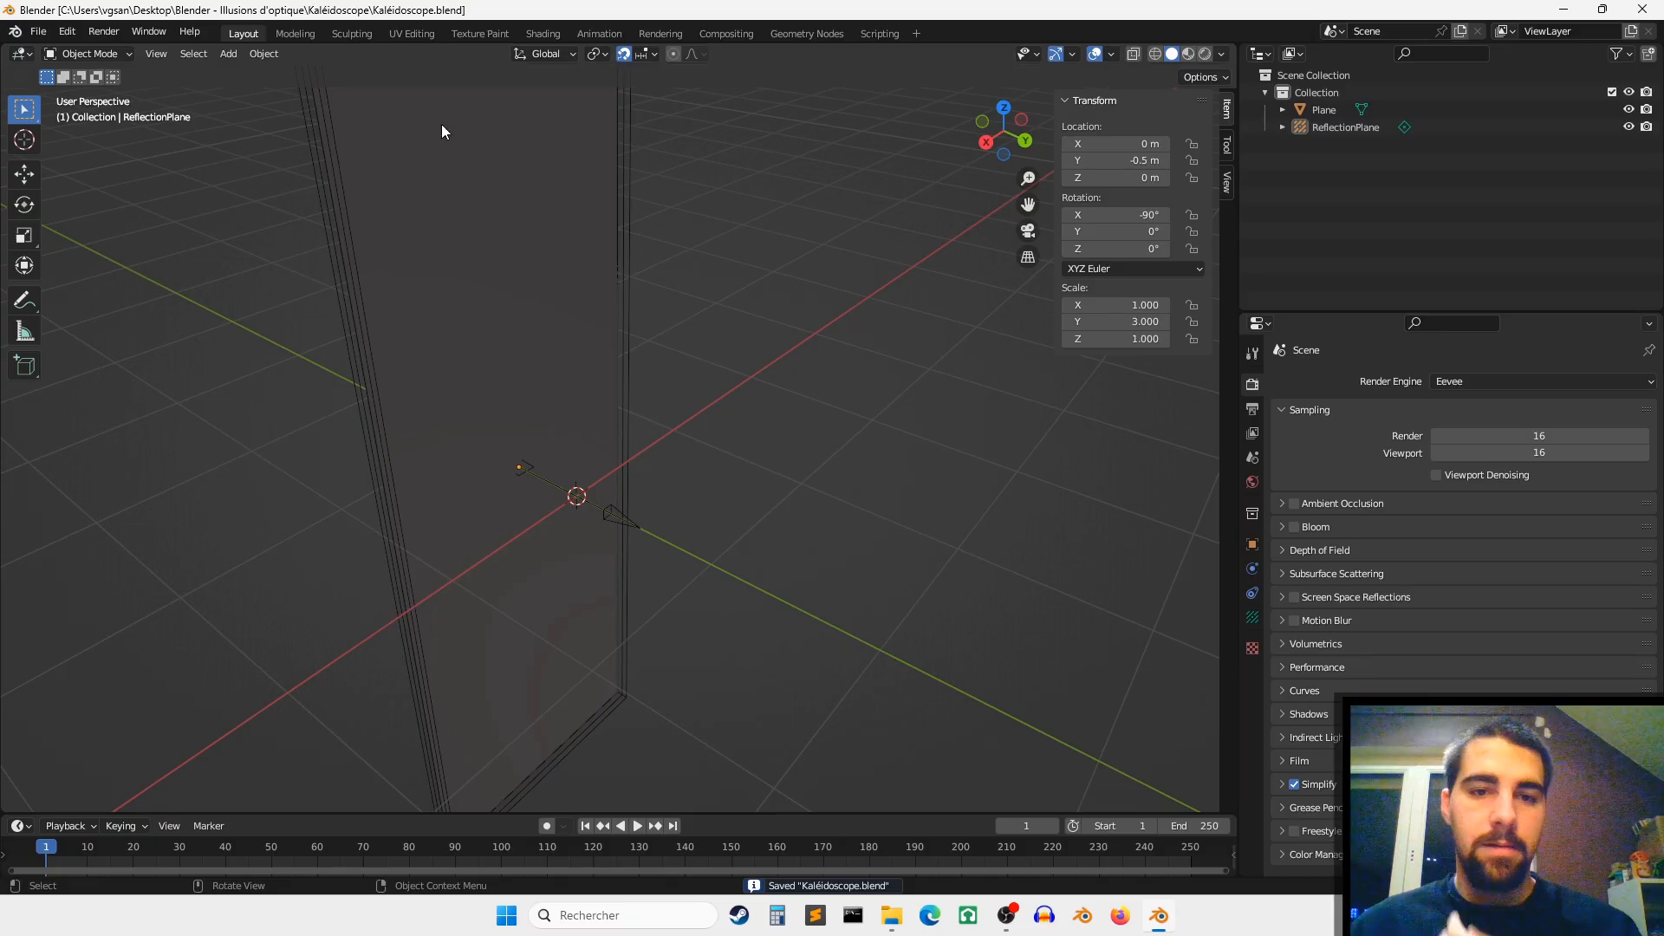
# Step: Select the mirror plane and enable Screen Space Reflections in the Eevee render settings
pyautogui.click(472, 132)
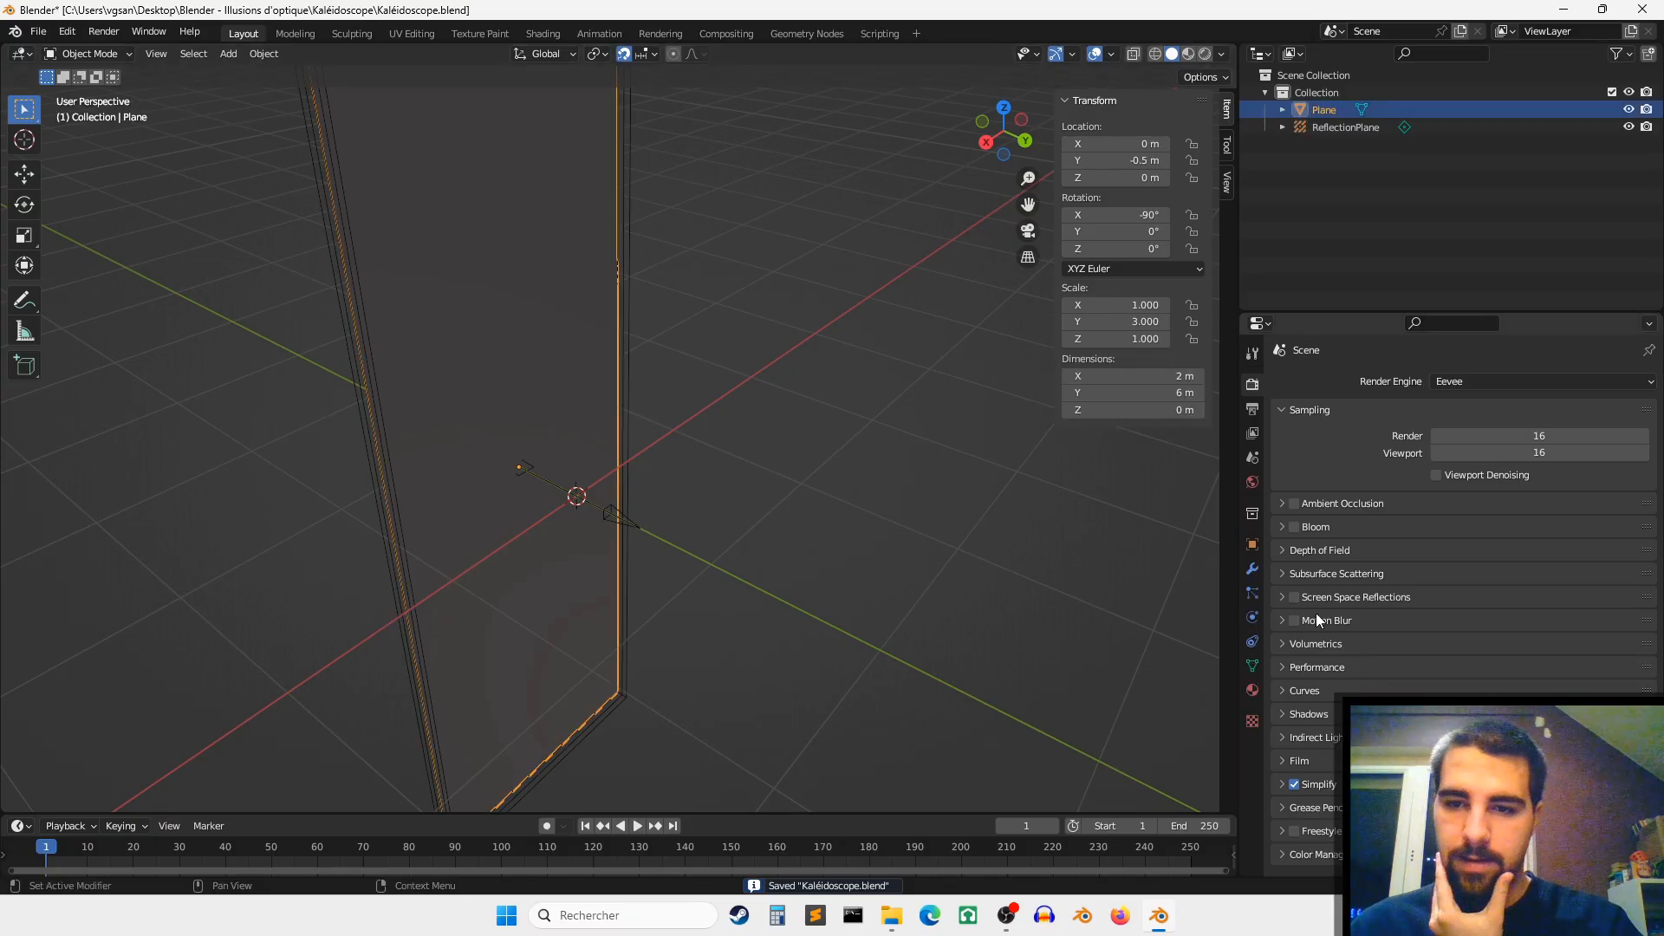
pyautogui.click(1280, 598)
pyautogui.scroll(-2, 1339, 546)
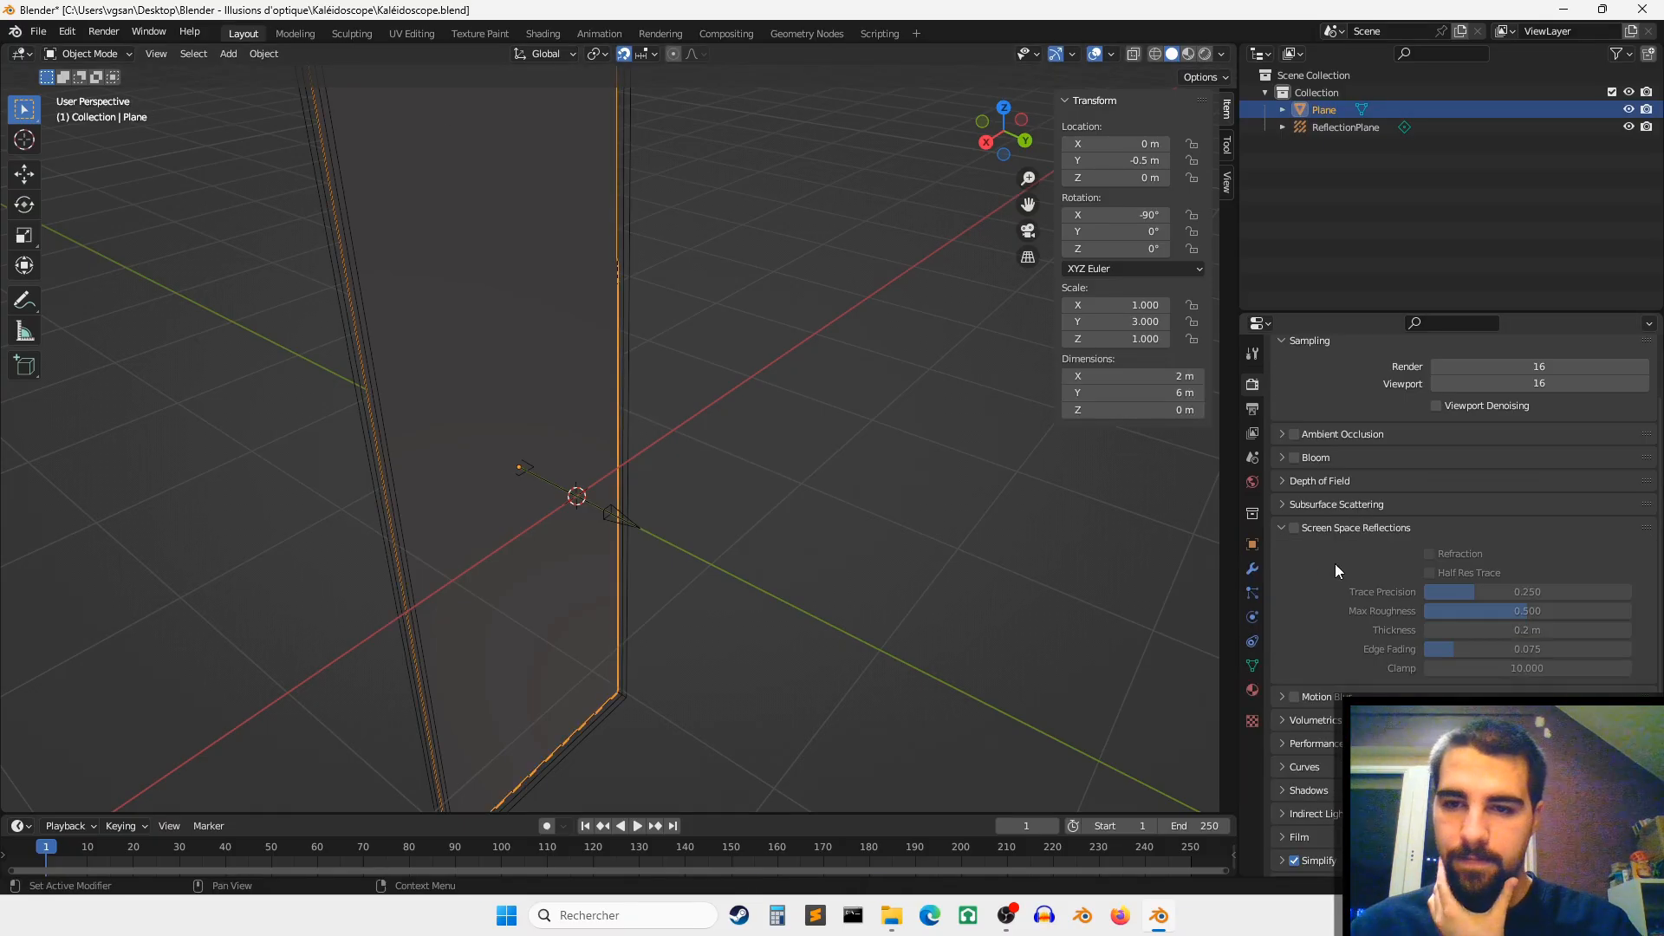
pyautogui.click(1294, 529)
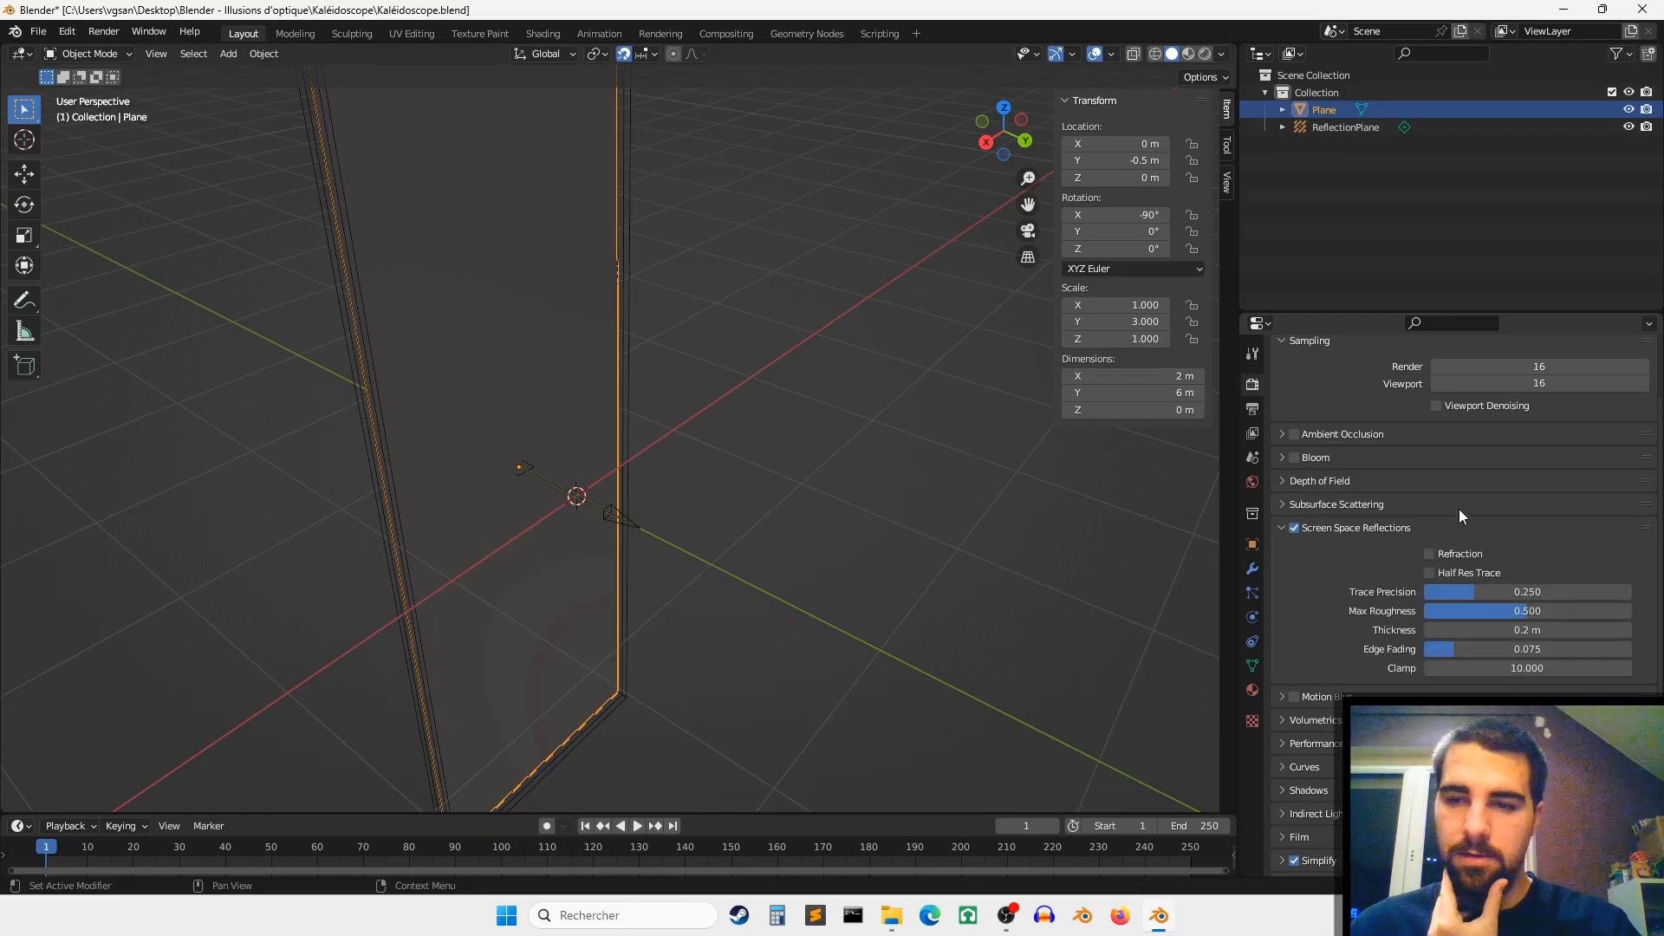
# Step: Add a new material to the mirror plane, keeping the Principled BSDF surface shader
pyautogui.click(1253, 691)
pyautogui.click(1435, 452)
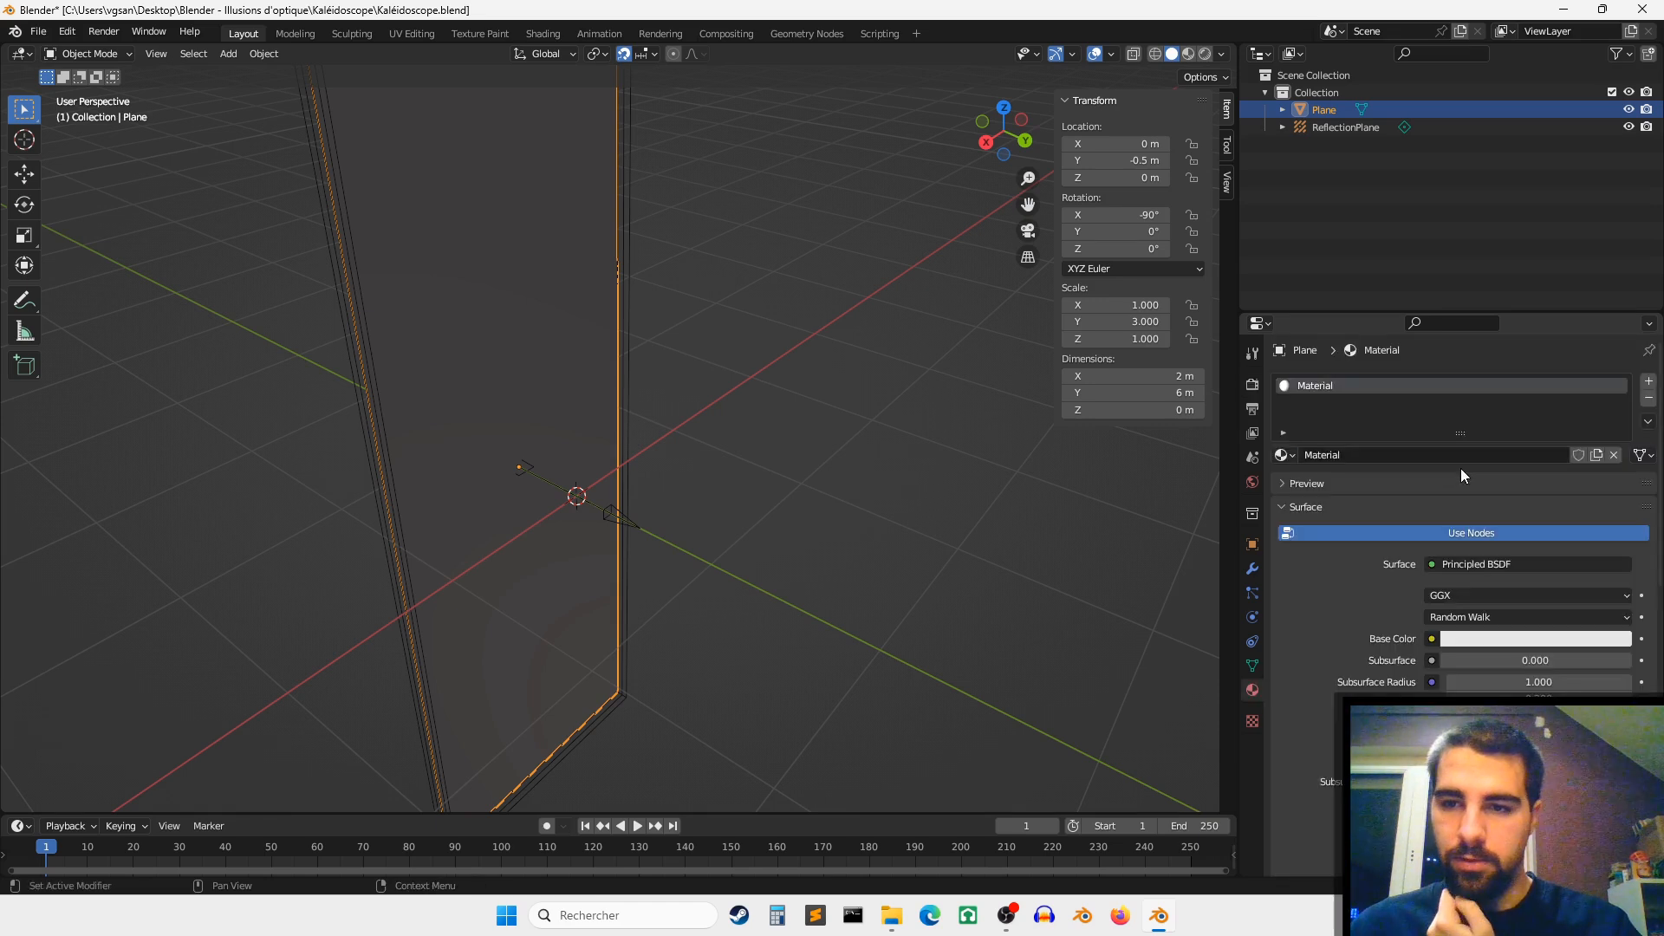
pyautogui.click(1491, 562)
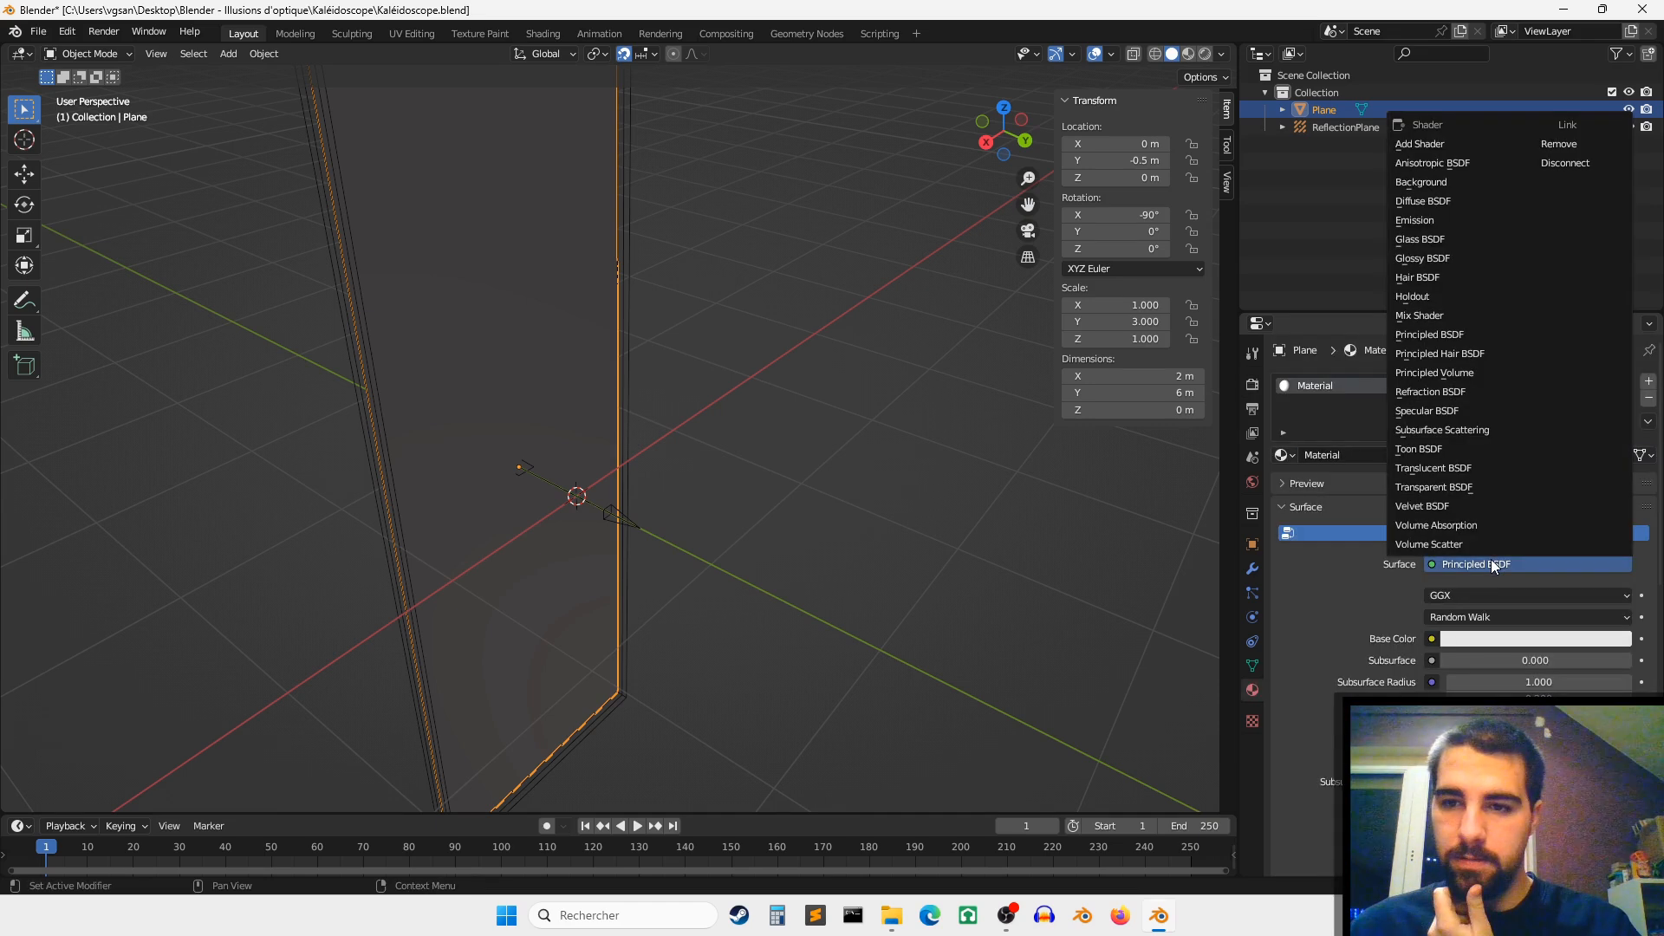
# Step: Enlarge the timeline area, turn it into a Shader Editor, and bring the plane's material nodes into view
pyautogui.moveTo(846, 816); pyautogui.dragTo(659, 552)
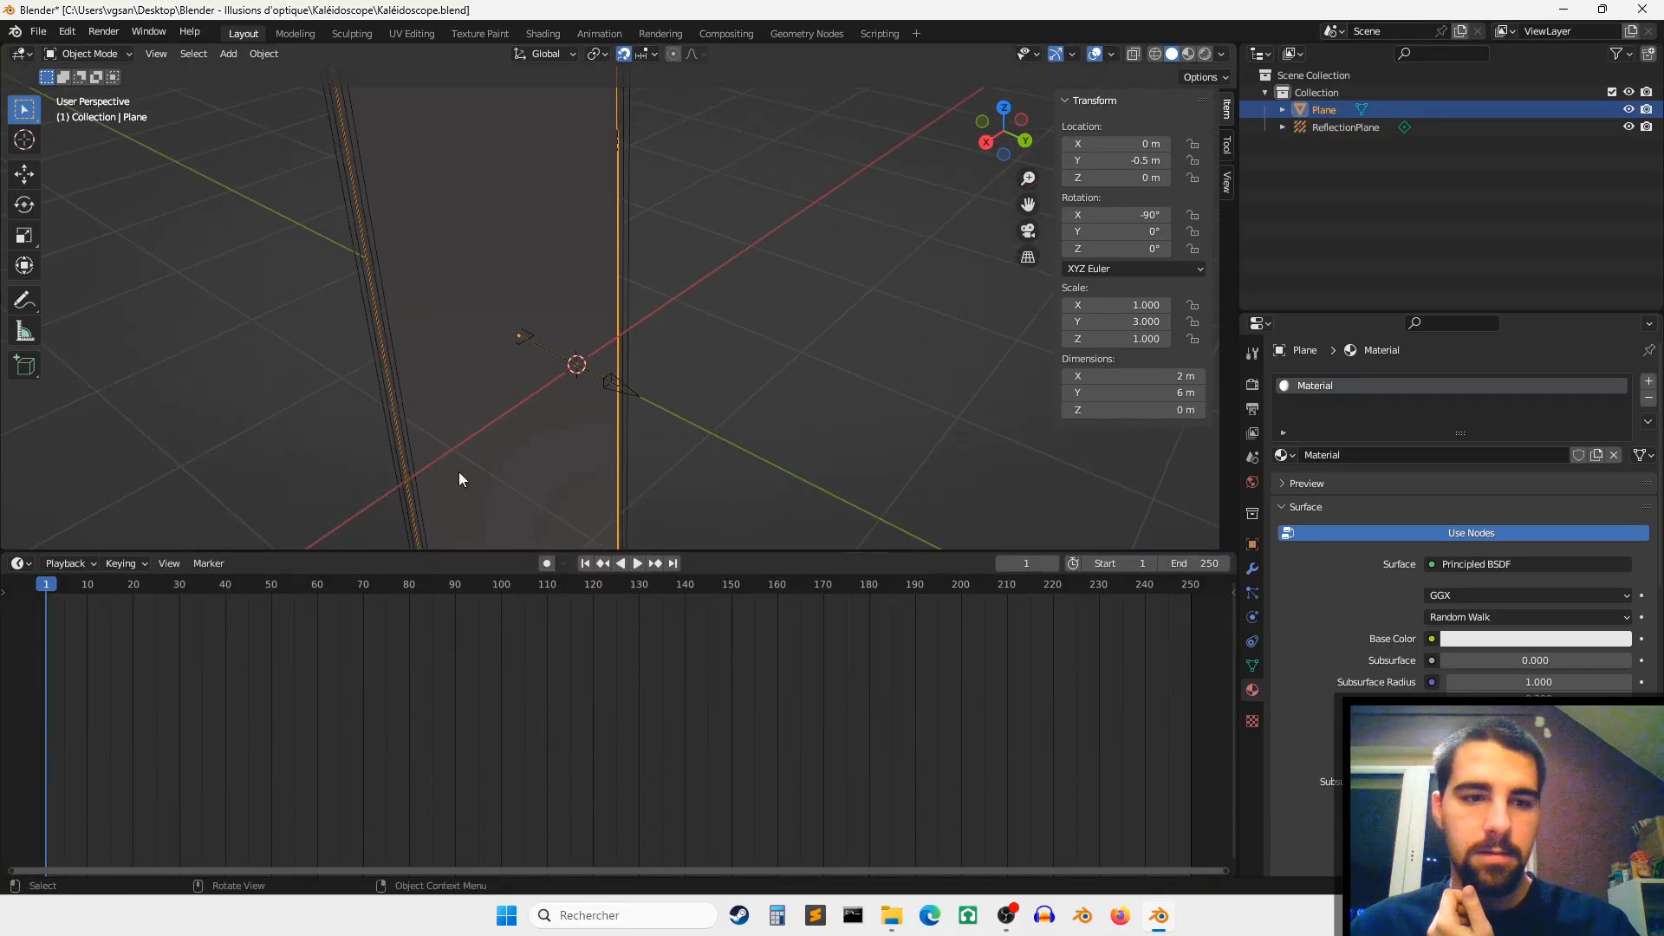
pyautogui.click(23, 565)
pyautogui.click(65, 726)
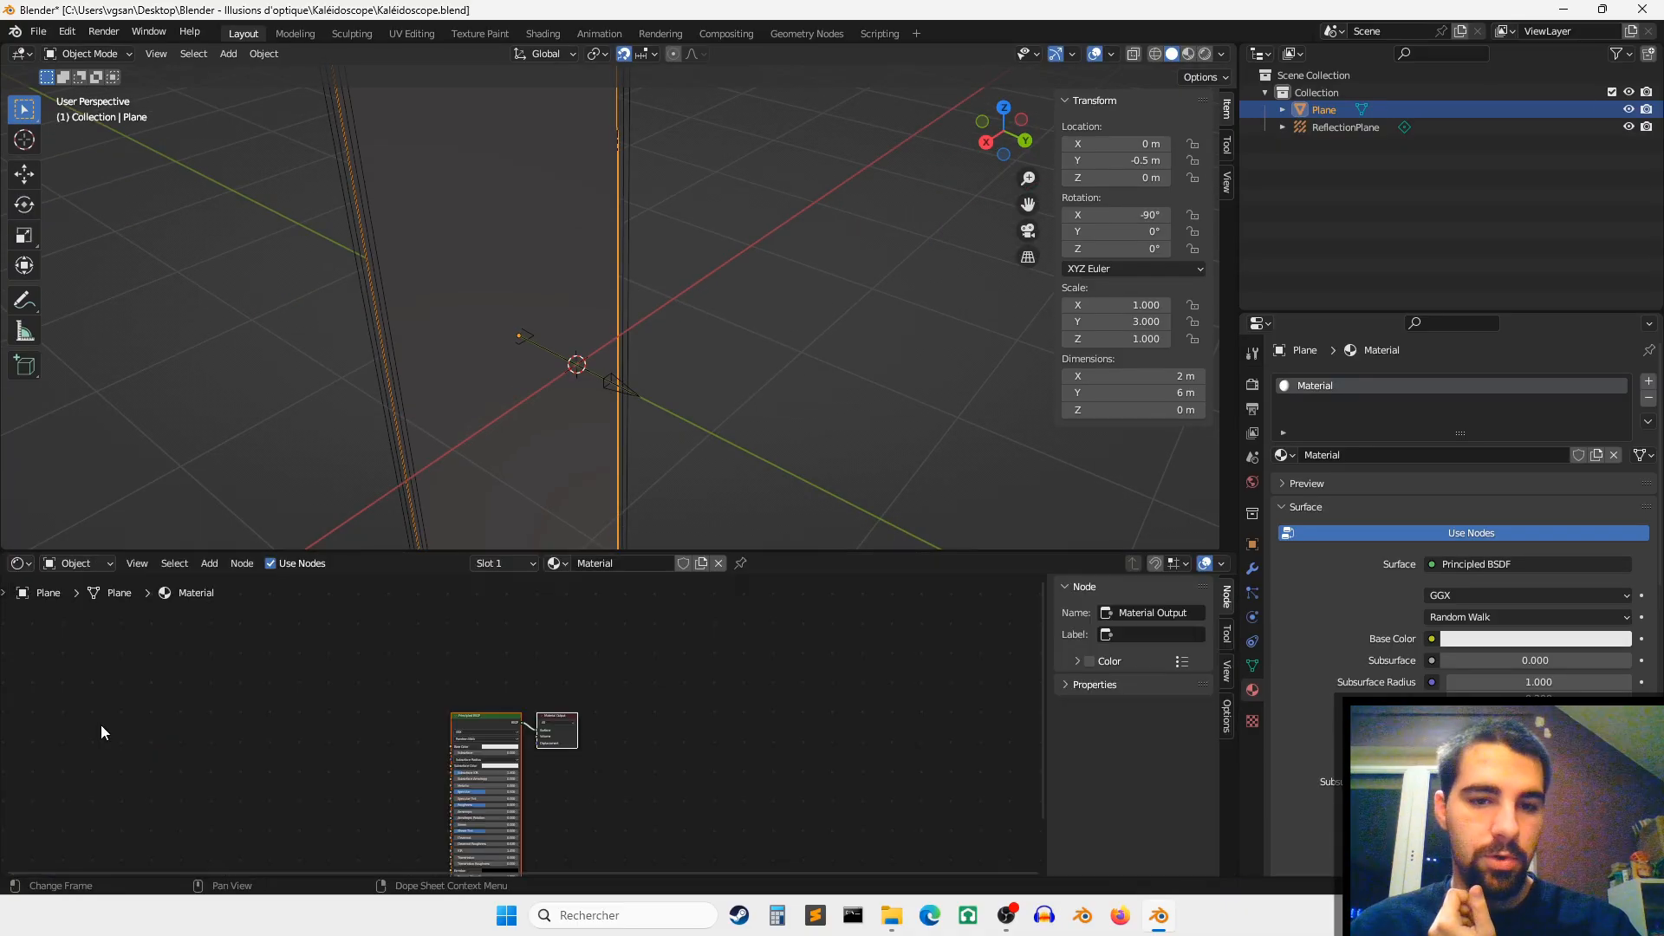
pyautogui.scroll(3, 551, 694)
pyautogui.click(958, 707)
pyautogui.scroll(3, 594, 732)
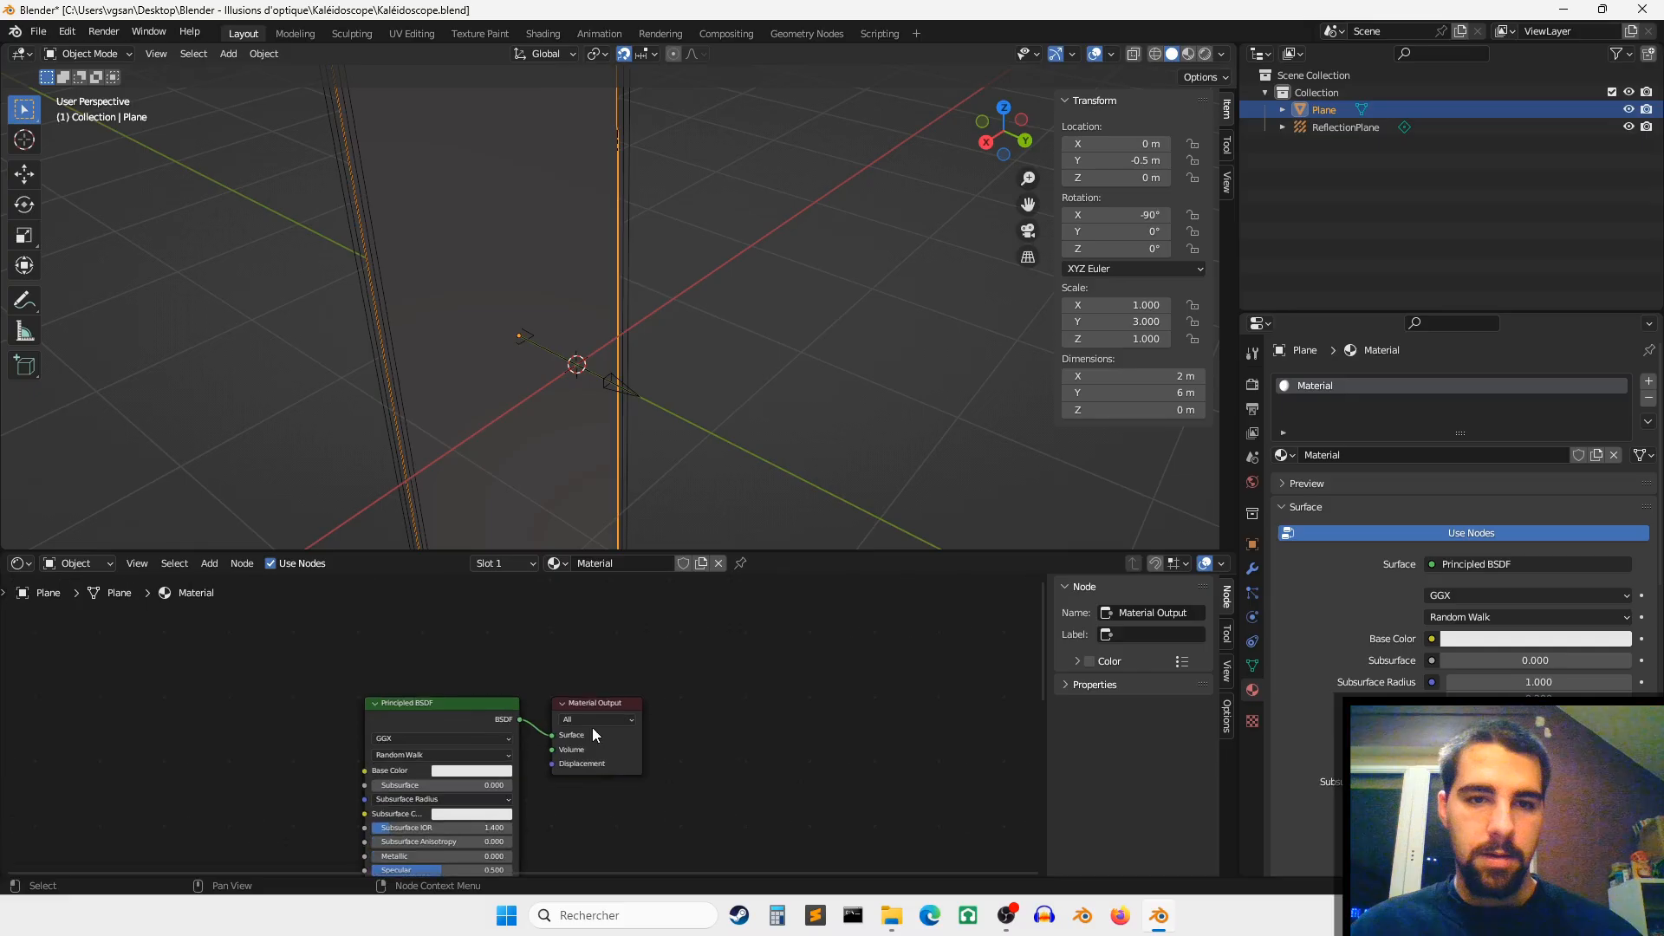
pyautogui.moveTo(595, 731); pyautogui.dragTo(832, 648, button='middle')
# Step: Switch the 3D viewport to Material Preview shading and frame the mirror plane
pyautogui.click(1189, 54)
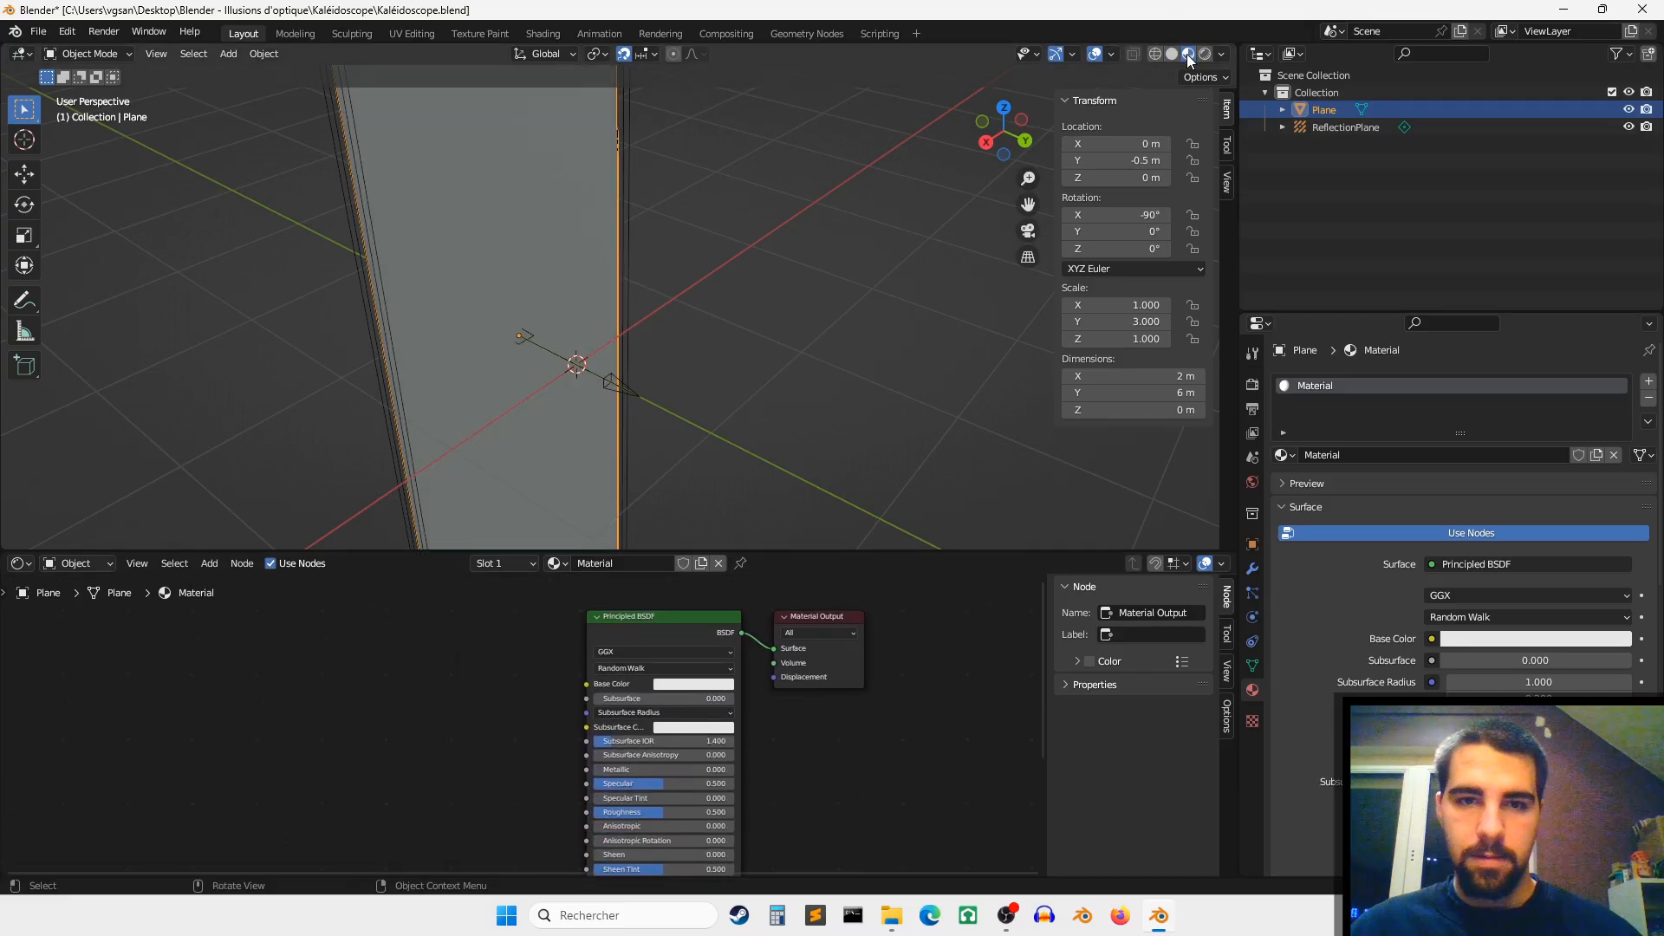
pyautogui.scroll(-2, 629, 344)
pyautogui.moveTo(995, 179); pyautogui.dragTo(944, 180, button='middle')
pyautogui.keyDown('shift'); pyautogui.moveTo(691, 322); pyautogui.dragTo(710, 300, button='middle'); pyautogui.keyUp('shift')
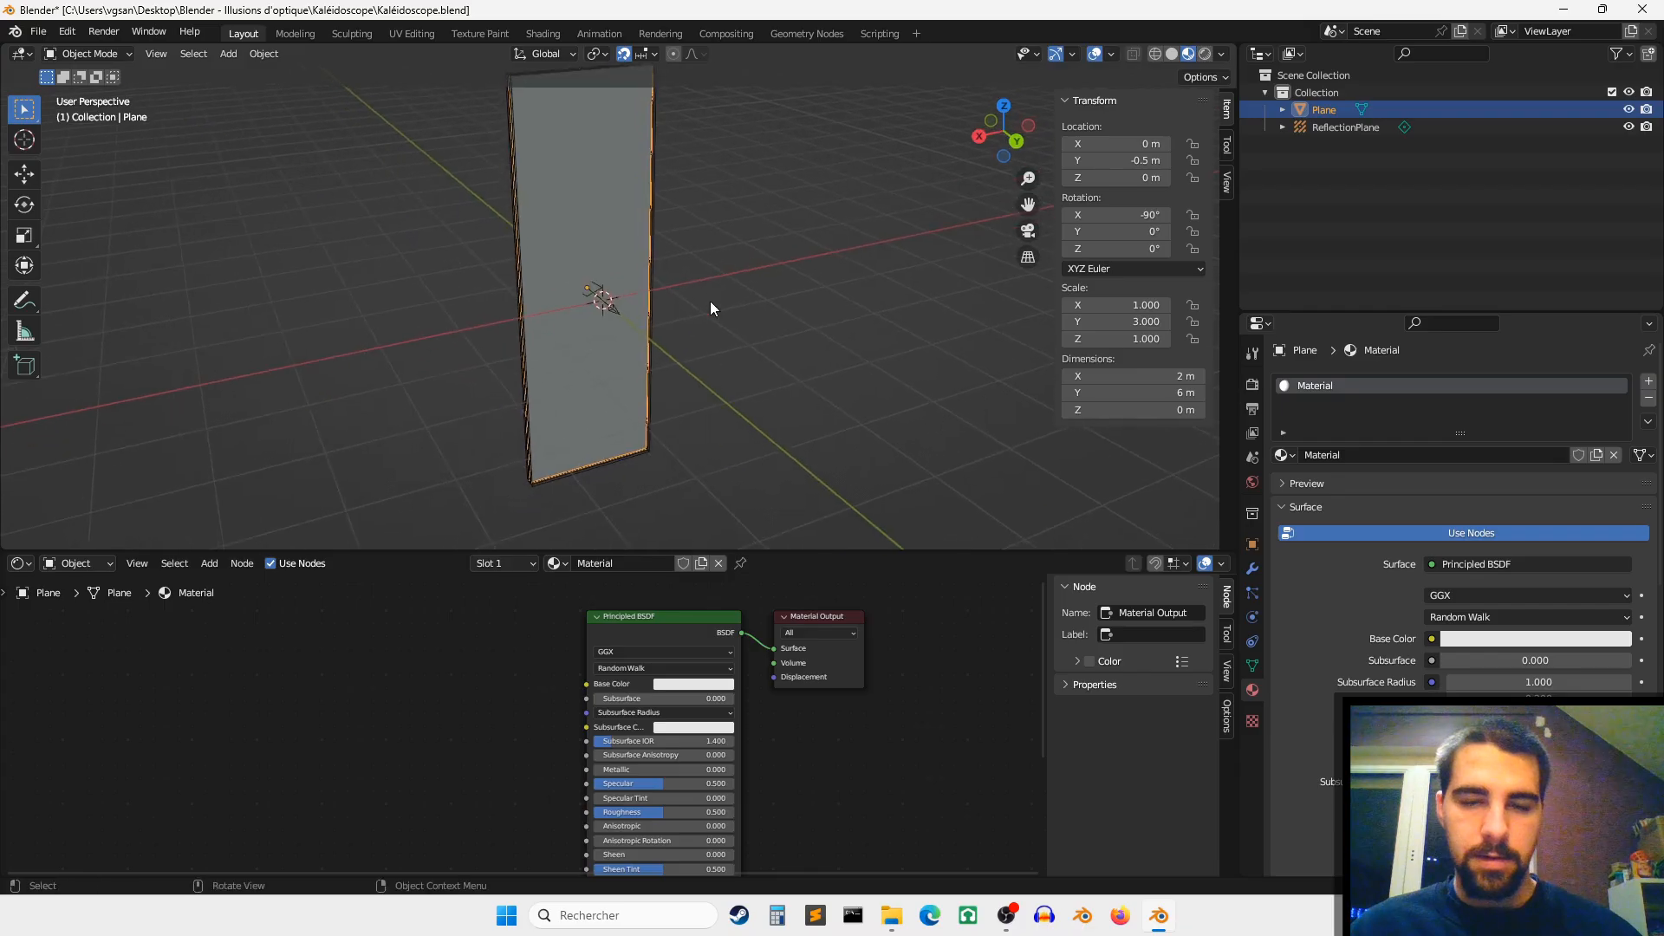
pyautogui.scroll(3, 719, 291)
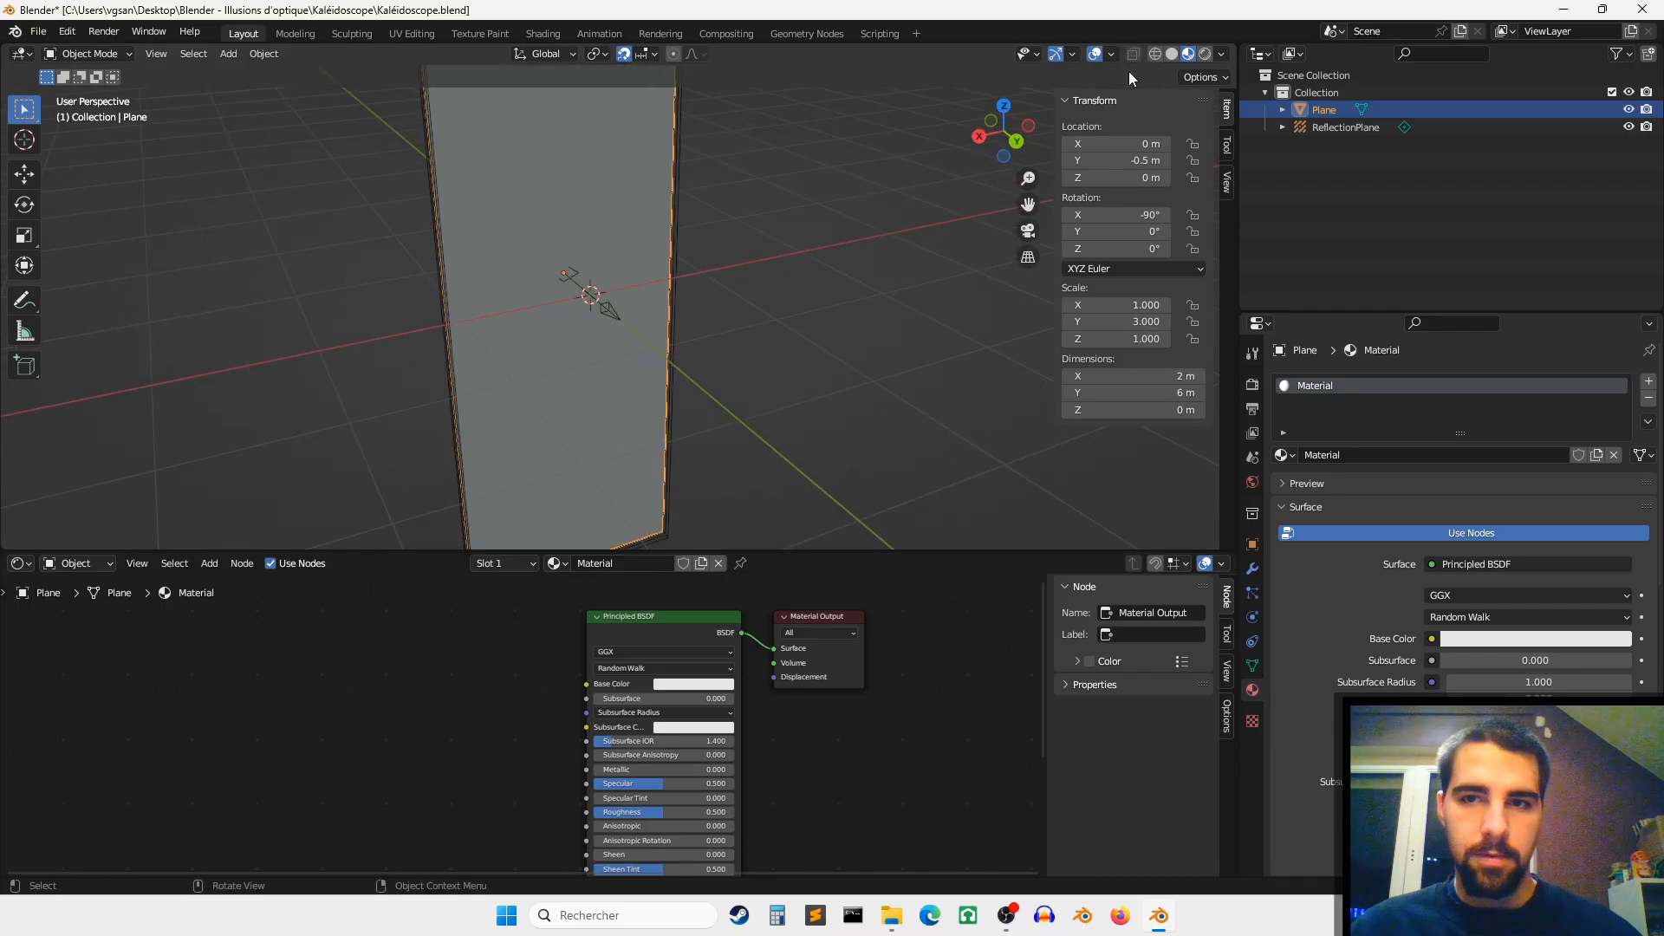
# Step: Set the Principled BSDF's Roughness to 0 and Metallic to 1 to make the plane a mirror
pyautogui.scroll(4, 747, 734)
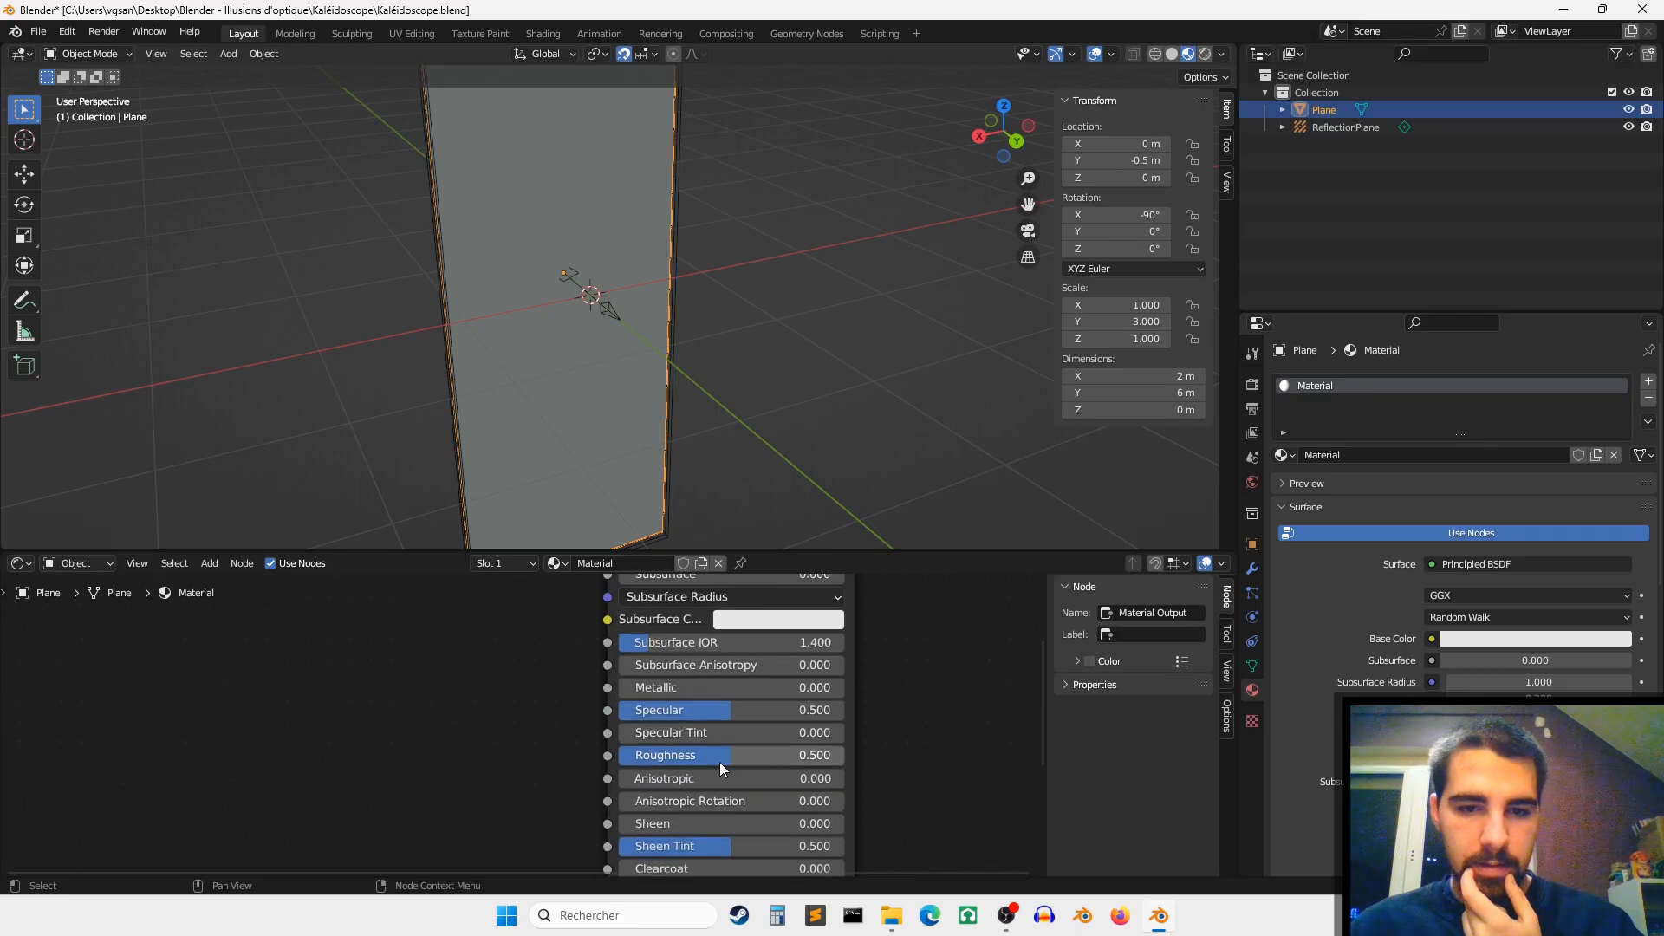
pyautogui.moveTo(728, 755); pyautogui.dragTo(618, 755)
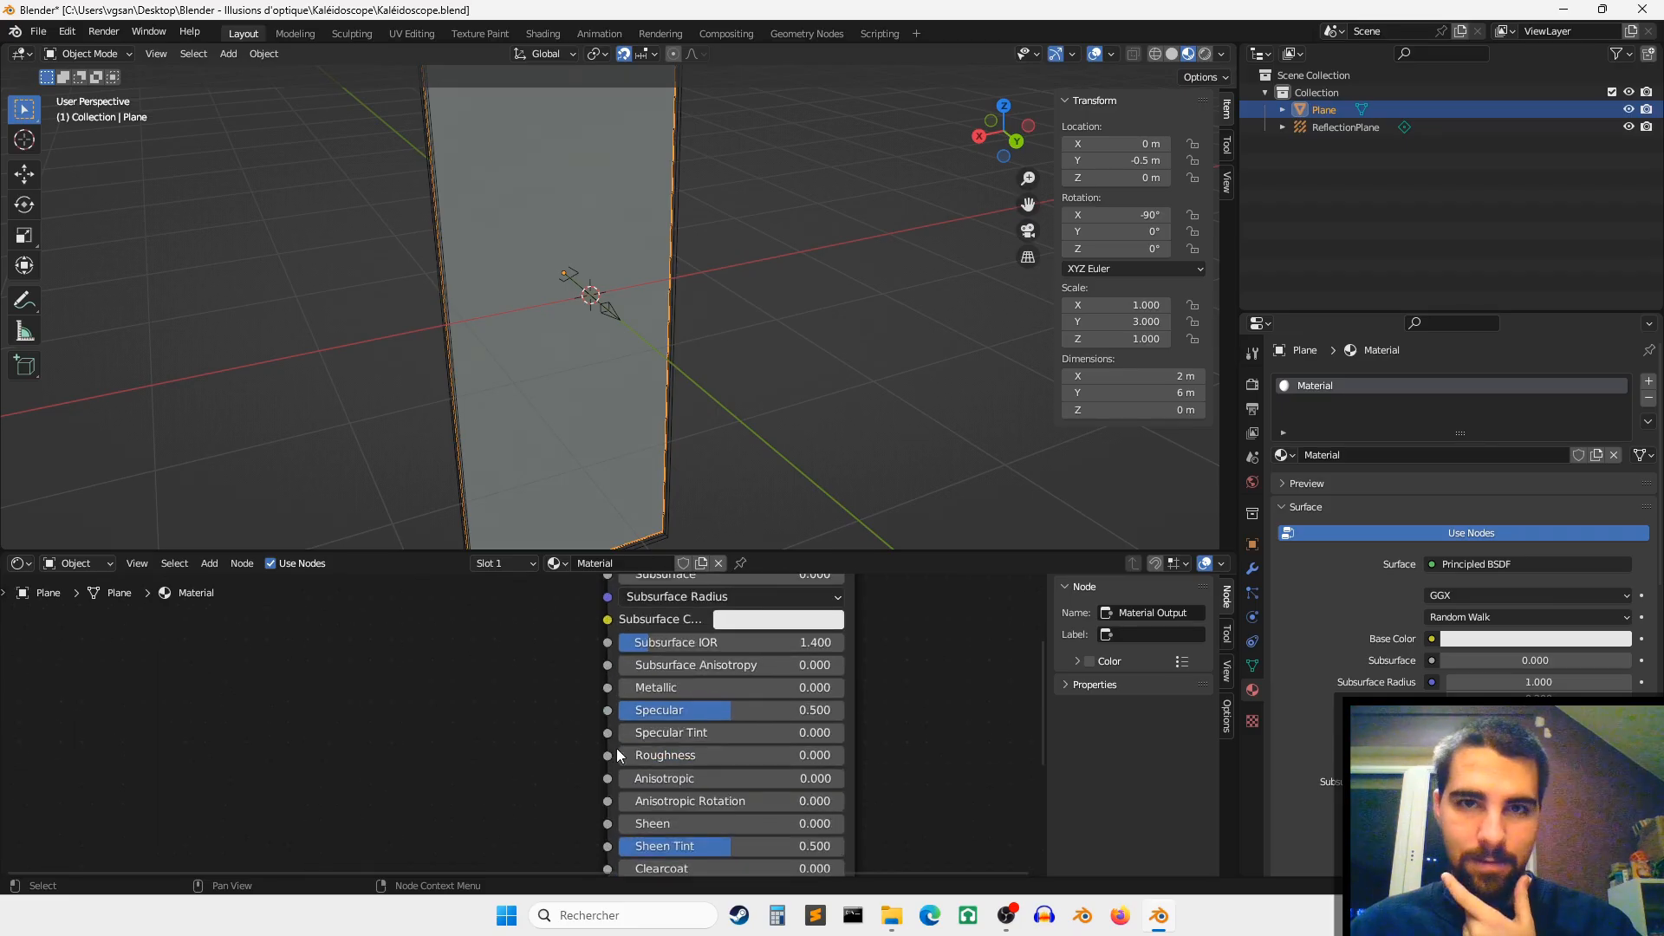
pyautogui.moveTo(899, 743); pyautogui.dragTo(887, 648, button='middle')
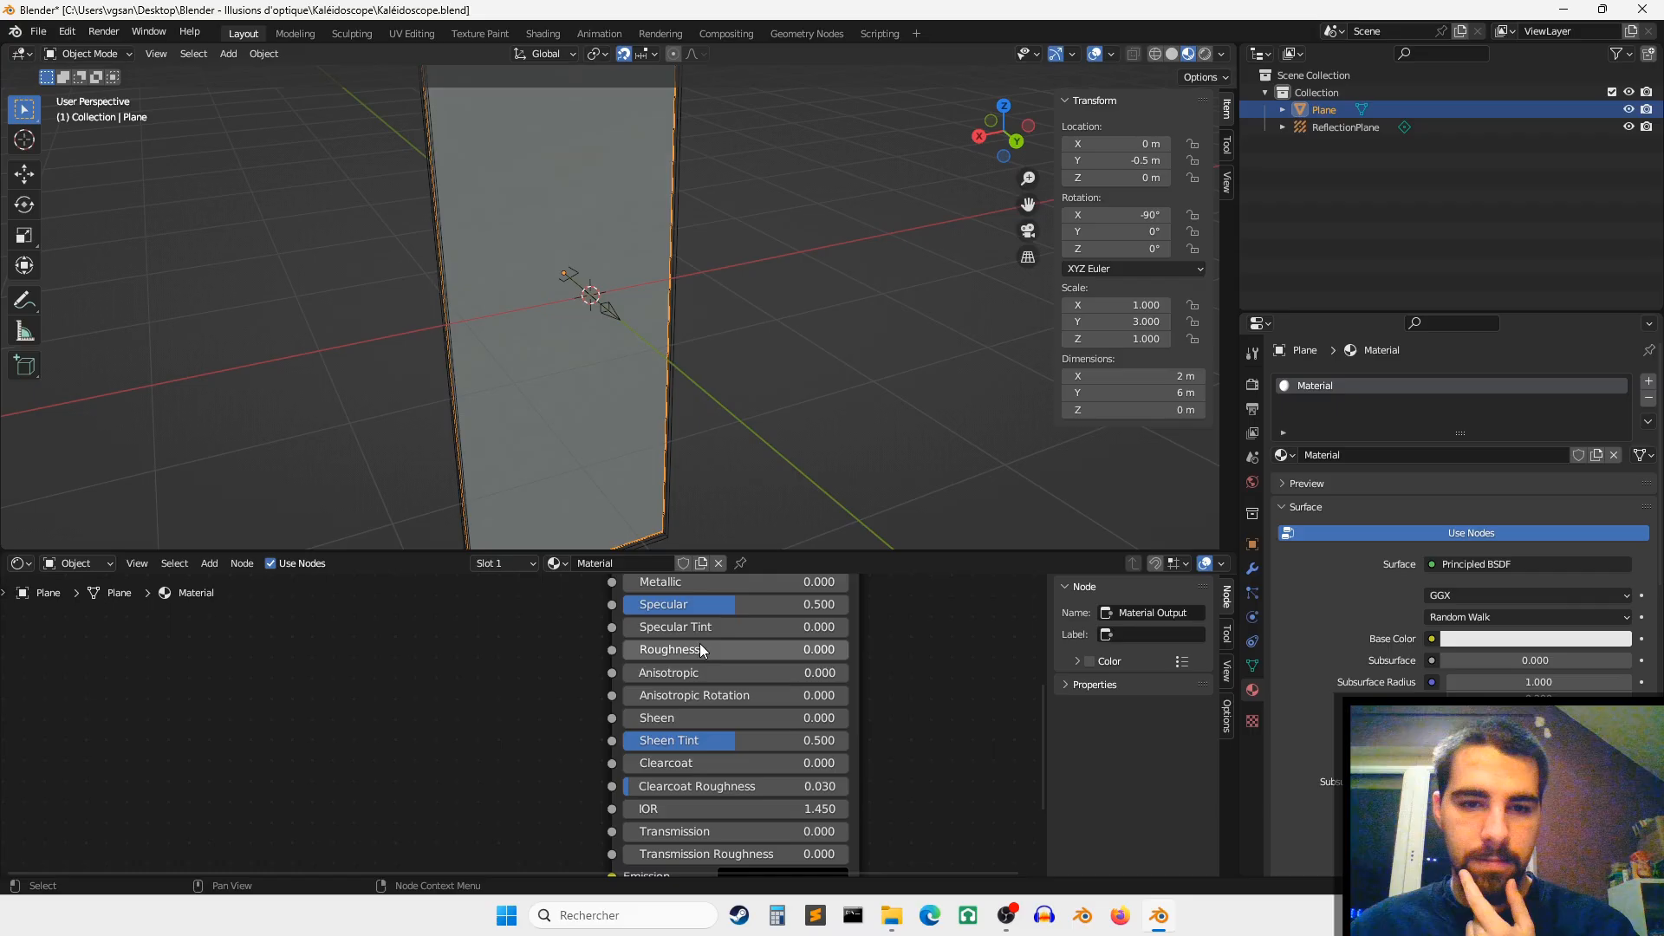
pyautogui.moveTo(699, 643); pyautogui.dragTo(688, 677, button='middle')
pyautogui.moveTo(692, 617); pyautogui.dragTo(828, 618)
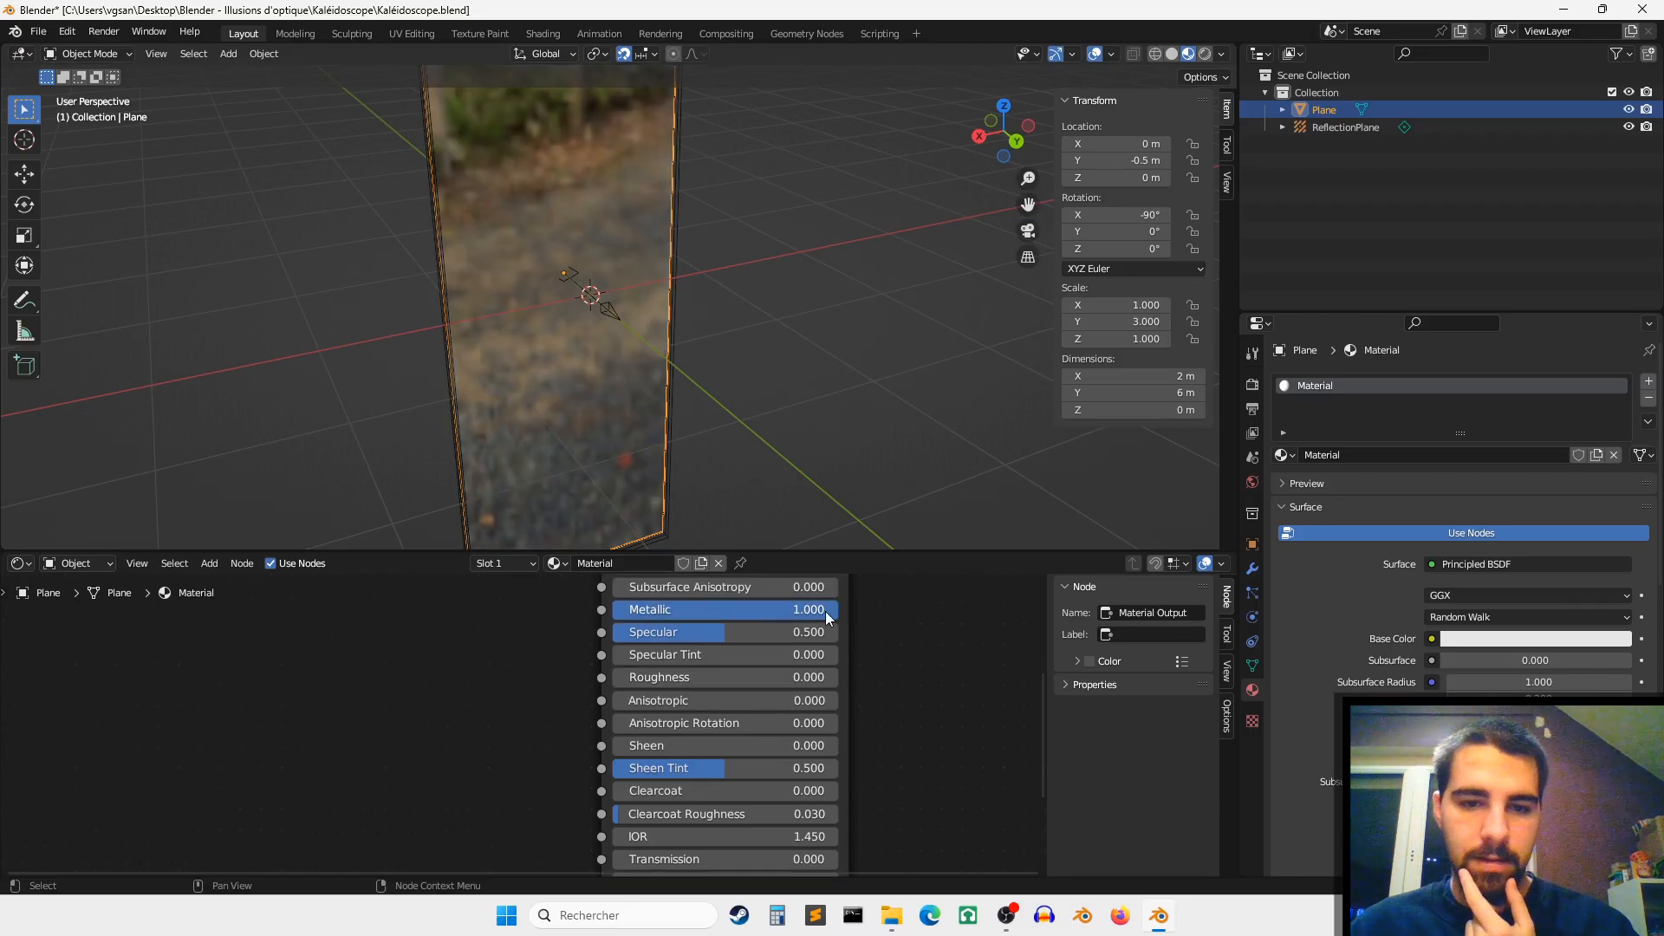
# Step: Set the Principled BSDF's Transmission to 1 in the mirror plane's material
pyautogui.moveTo(869, 800); pyautogui.dragTo(890, 683, button='middle')
pyautogui.scroll(2, 891, 683)
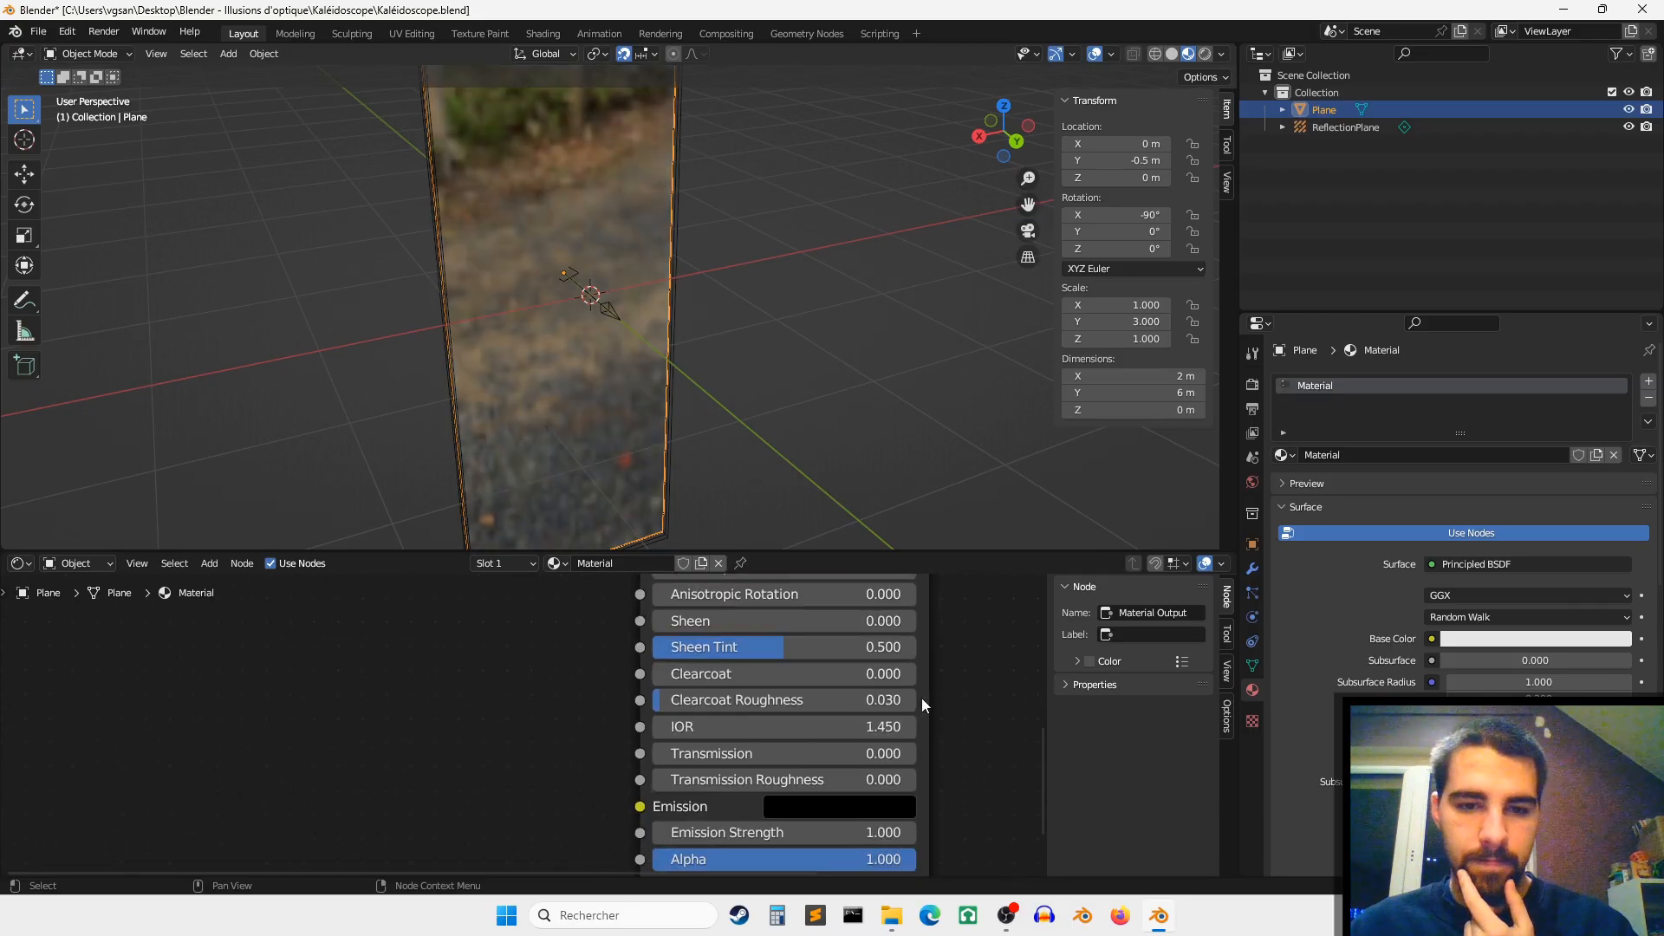
pyautogui.click(838, 756)
pyautogui.write('1')
pyautogui.press('Return')
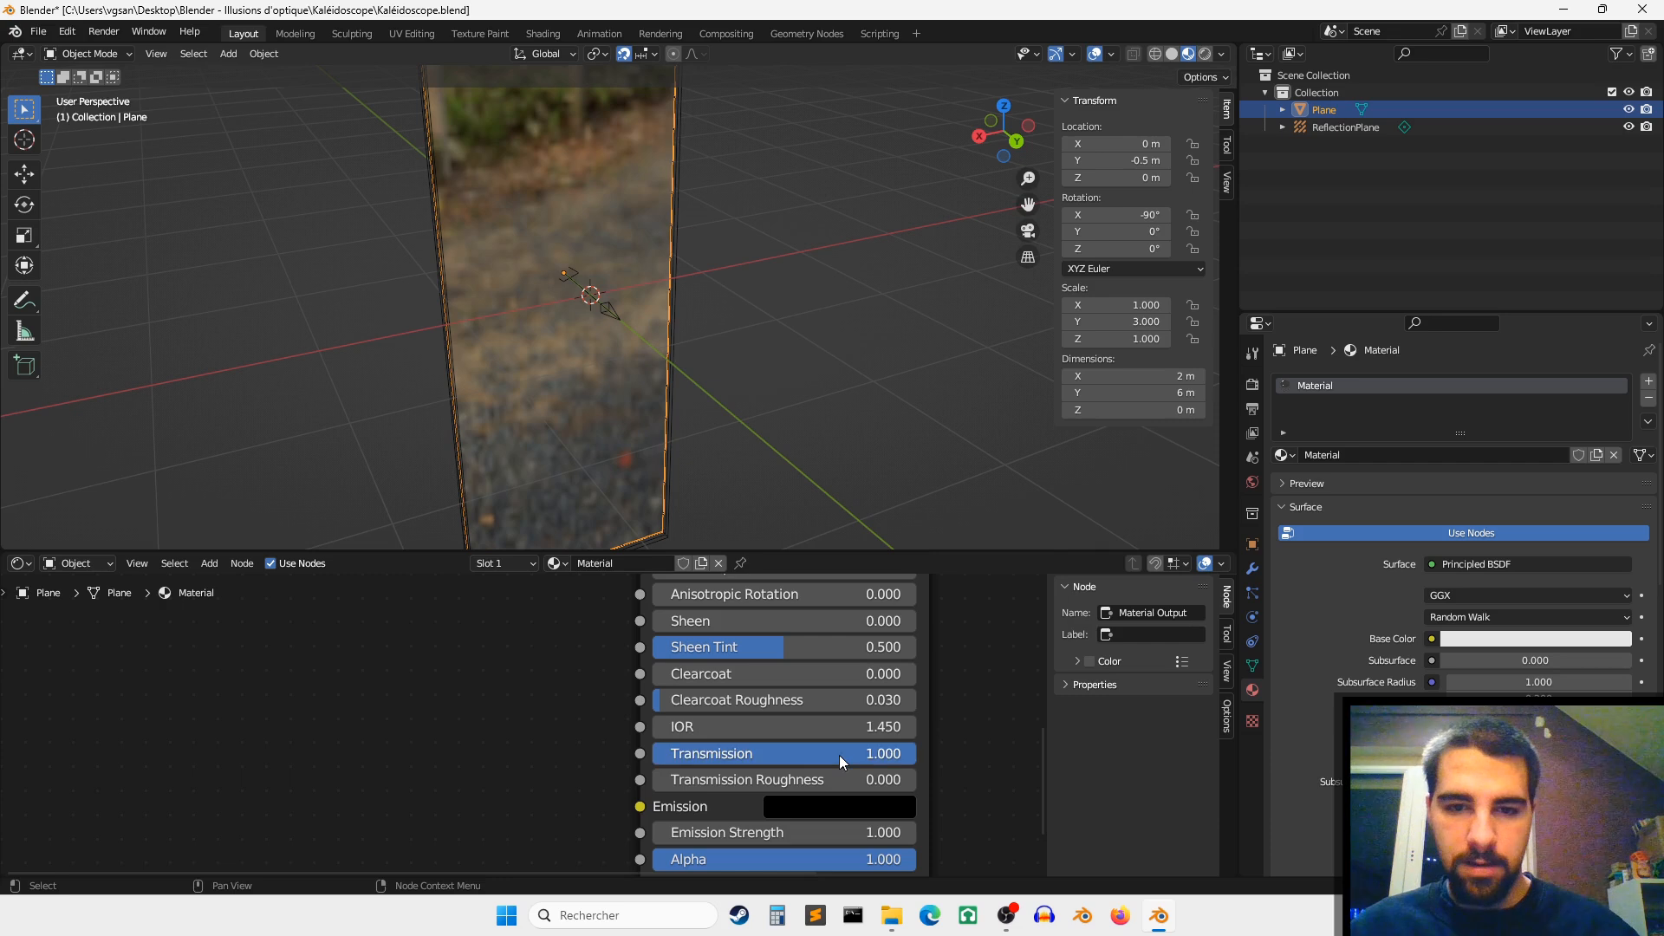
pyautogui.scroll(-1, 945, 752)
pyautogui.moveTo(947, 758); pyautogui.dragTo(941, 720, button='middle')
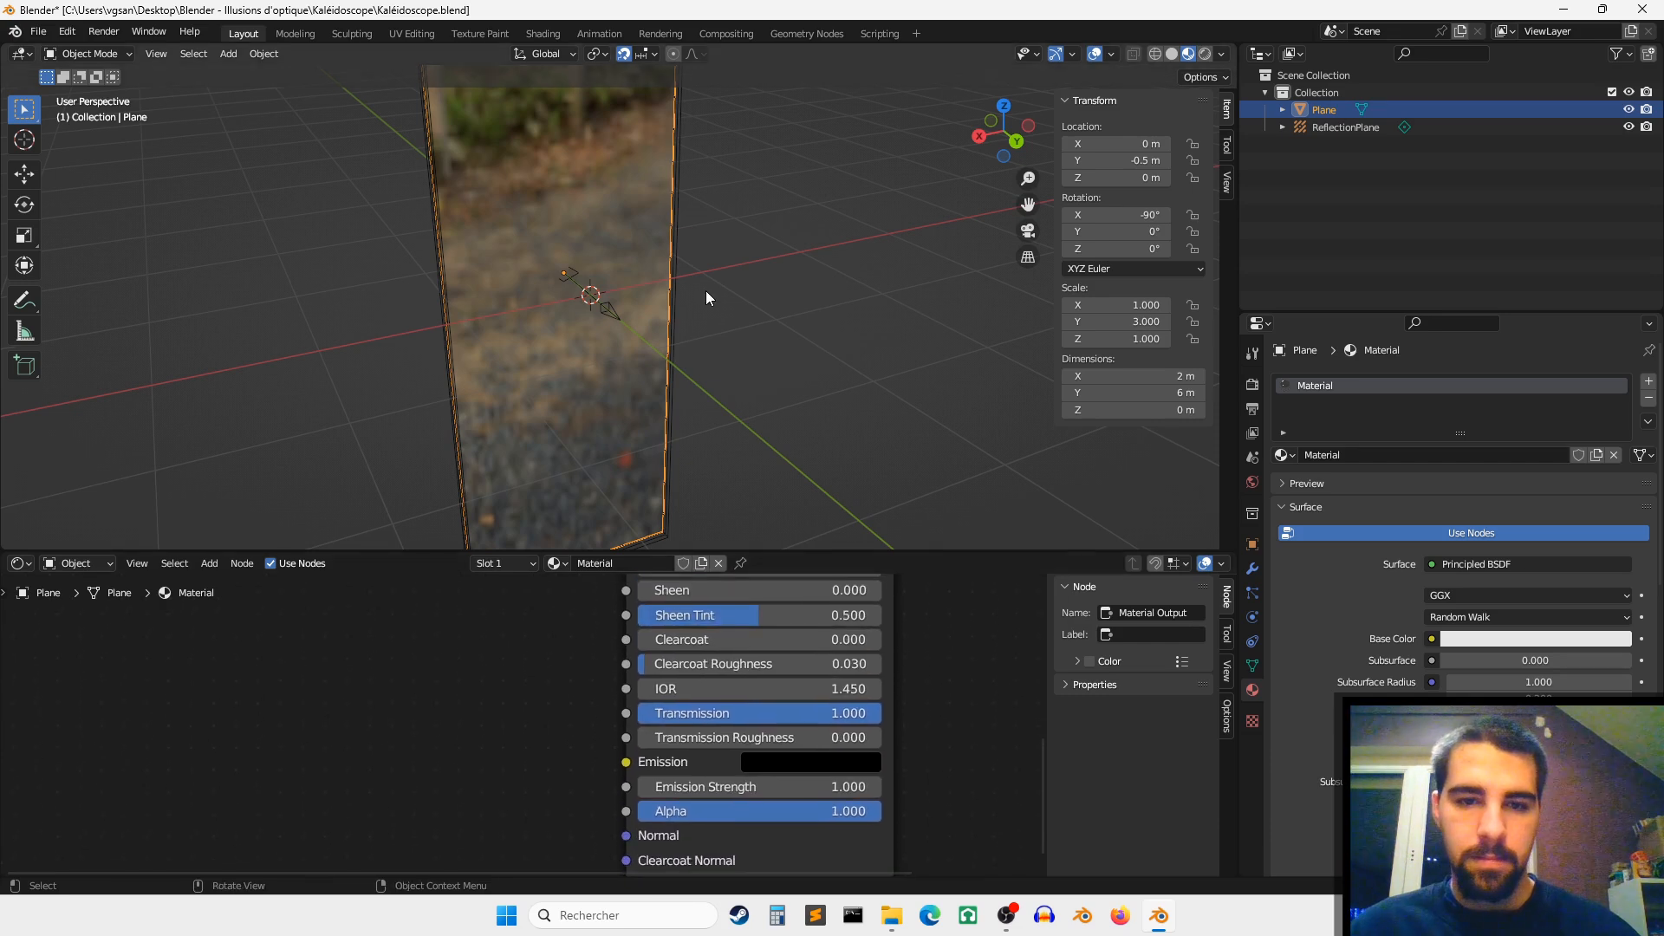
pyautogui.scroll(-3, 837, 682)
pyautogui.moveTo(835, 613); pyautogui.dragTo(868, 844, button='middle')
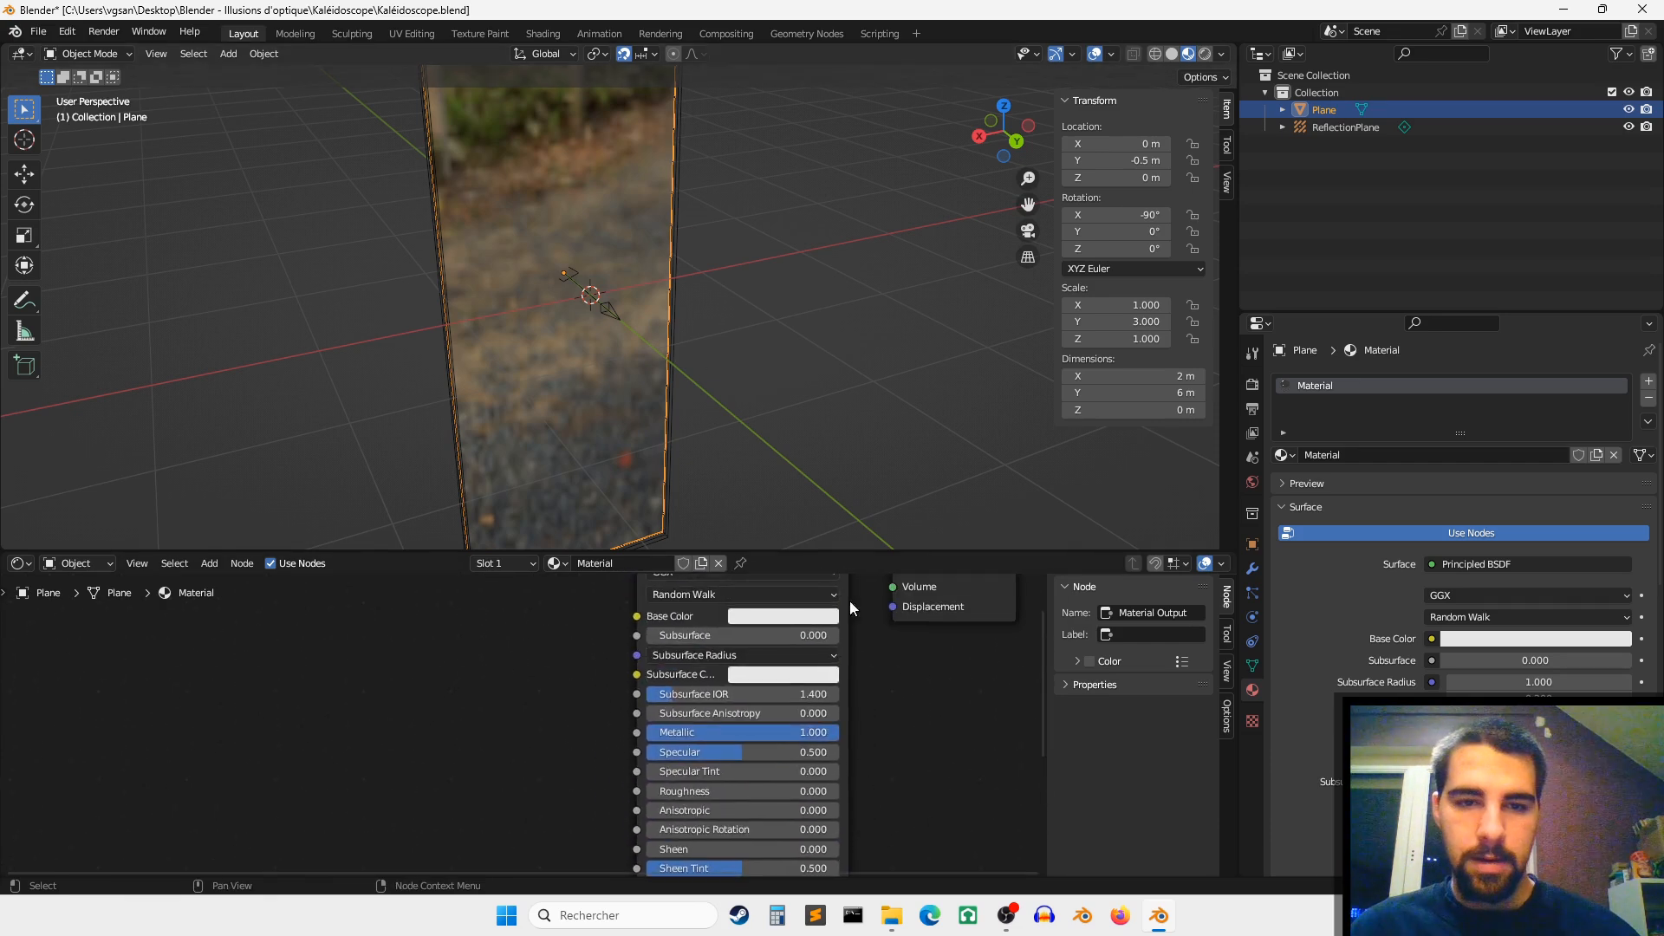
pyautogui.scroll(2, 731, 359)
pyautogui.keyDown('shift'); pyautogui.moveTo(651, 241); pyautogui.dragTo(745, 324, button='middle'); pyautogui.keyUp('shift')
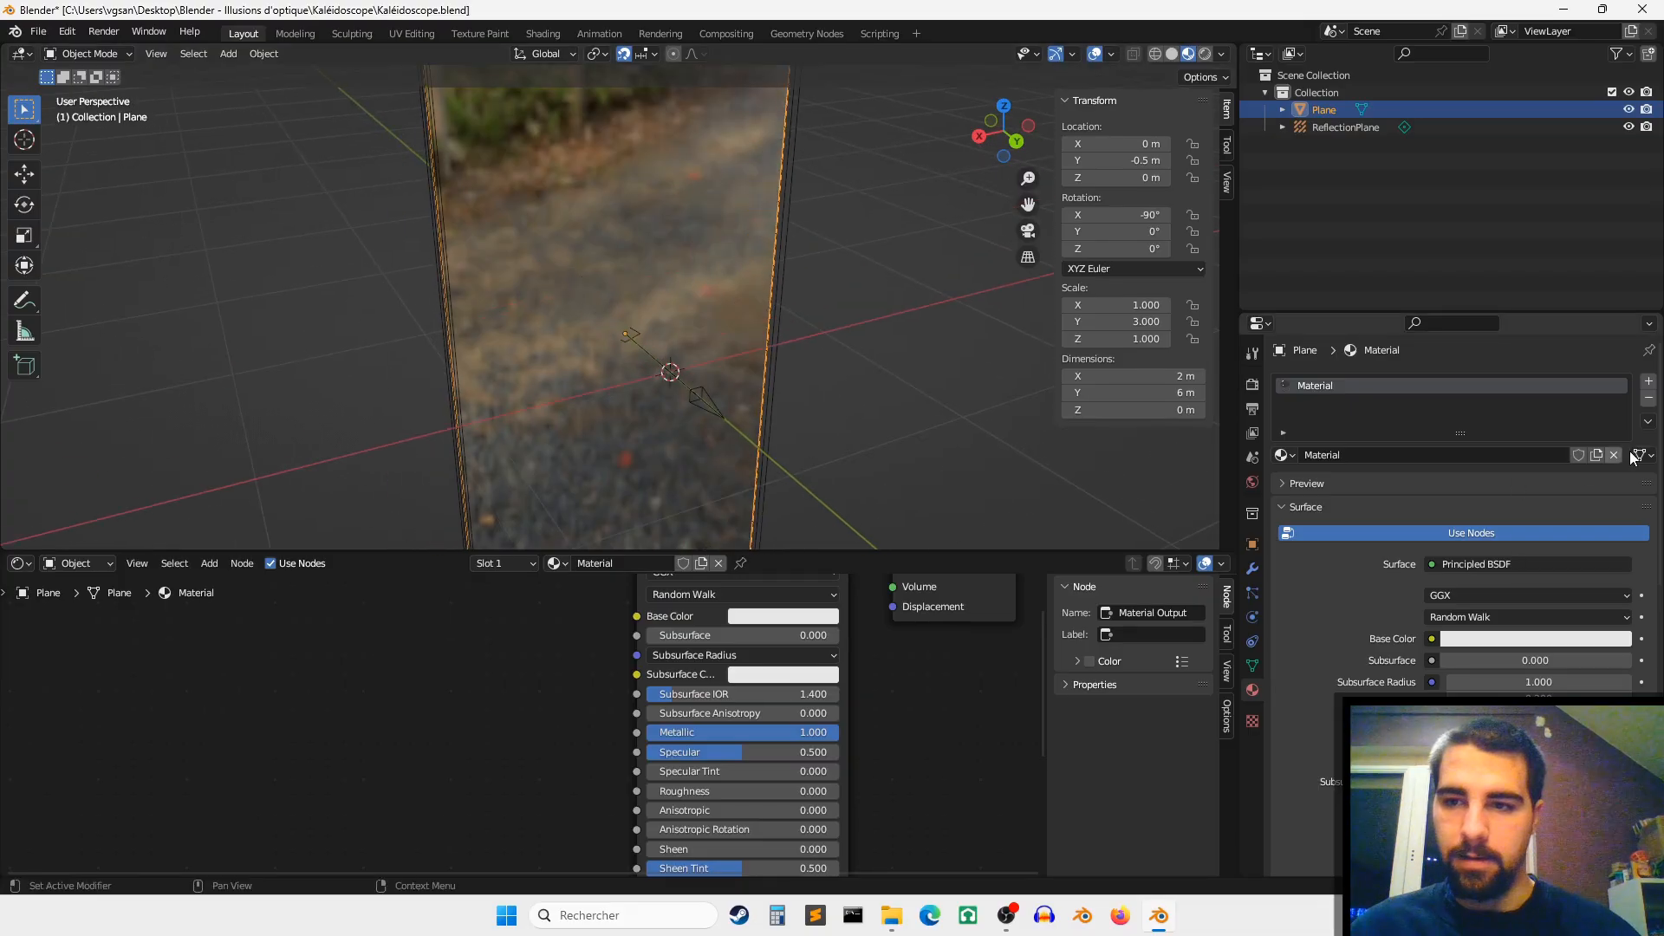
# Step: Expand the mirror material's preview and set its preview render type to Shader Ball
pyautogui.click(1449, 478)
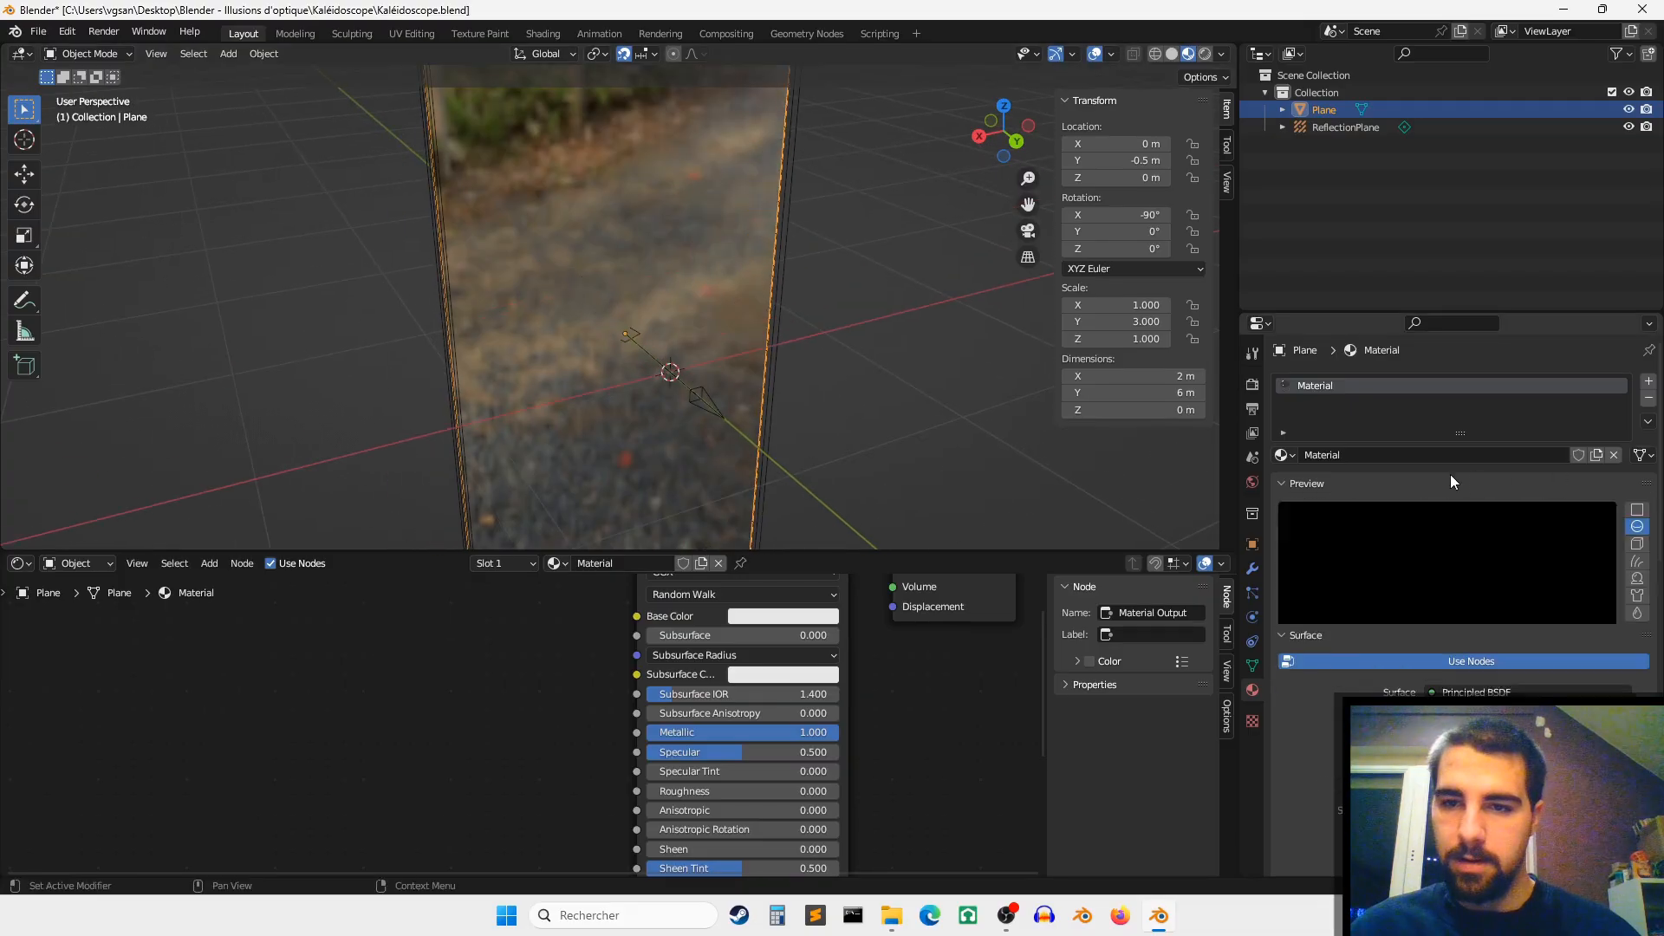
pyautogui.click(1638, 579)
pyautogui.click(1639, 596)
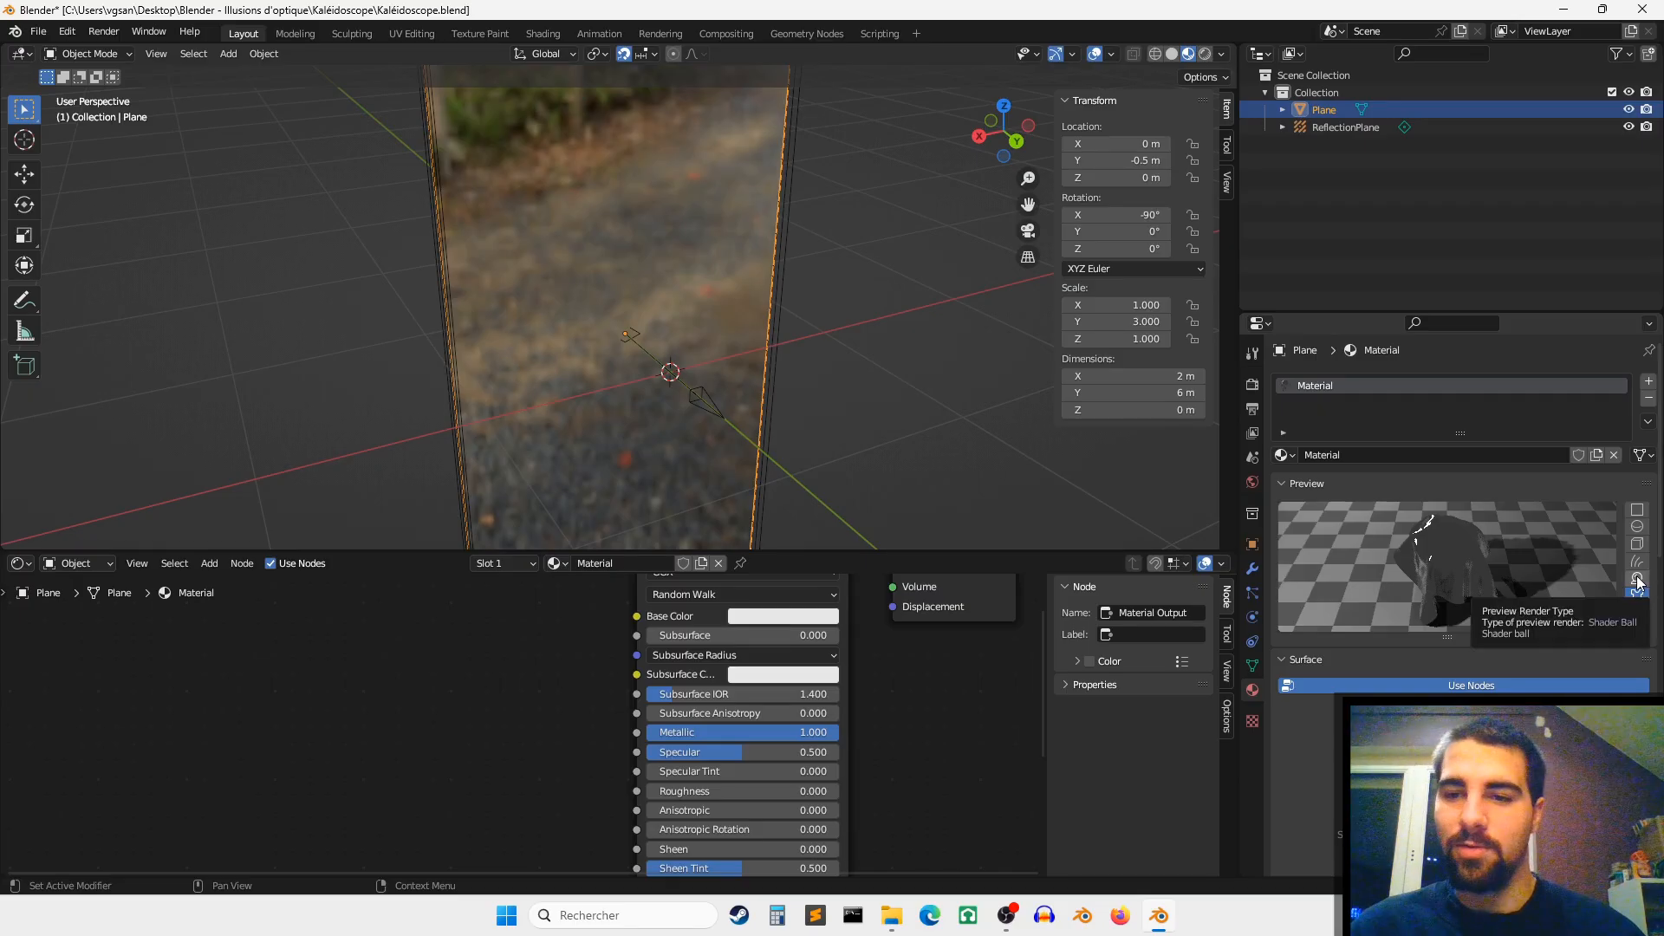
pyautogui.click(1638, 579)
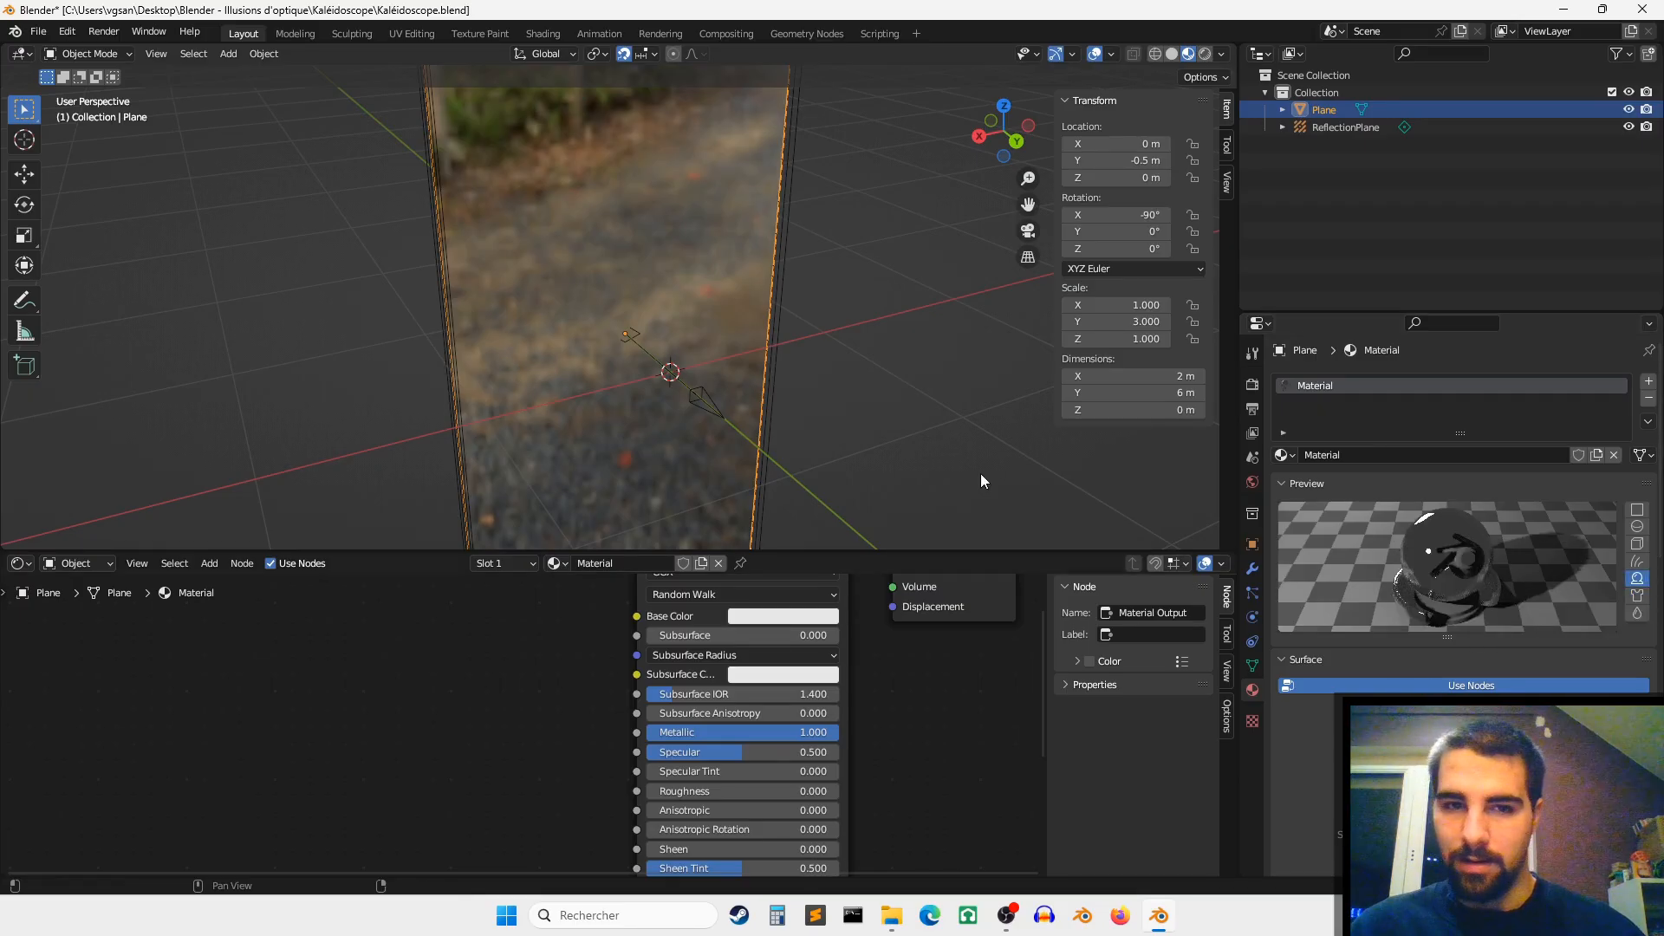
# Step: Add a cube in front of the mirror plane and scale it down to about 0.23, about 0.46 m per side
pyautogui.moveTo(798, 371); pyautogui.dragTo(865, 321, button='middle')
pyautogui.hotkey('shift', 'a')
pyautogui.moveTo(865, 320)
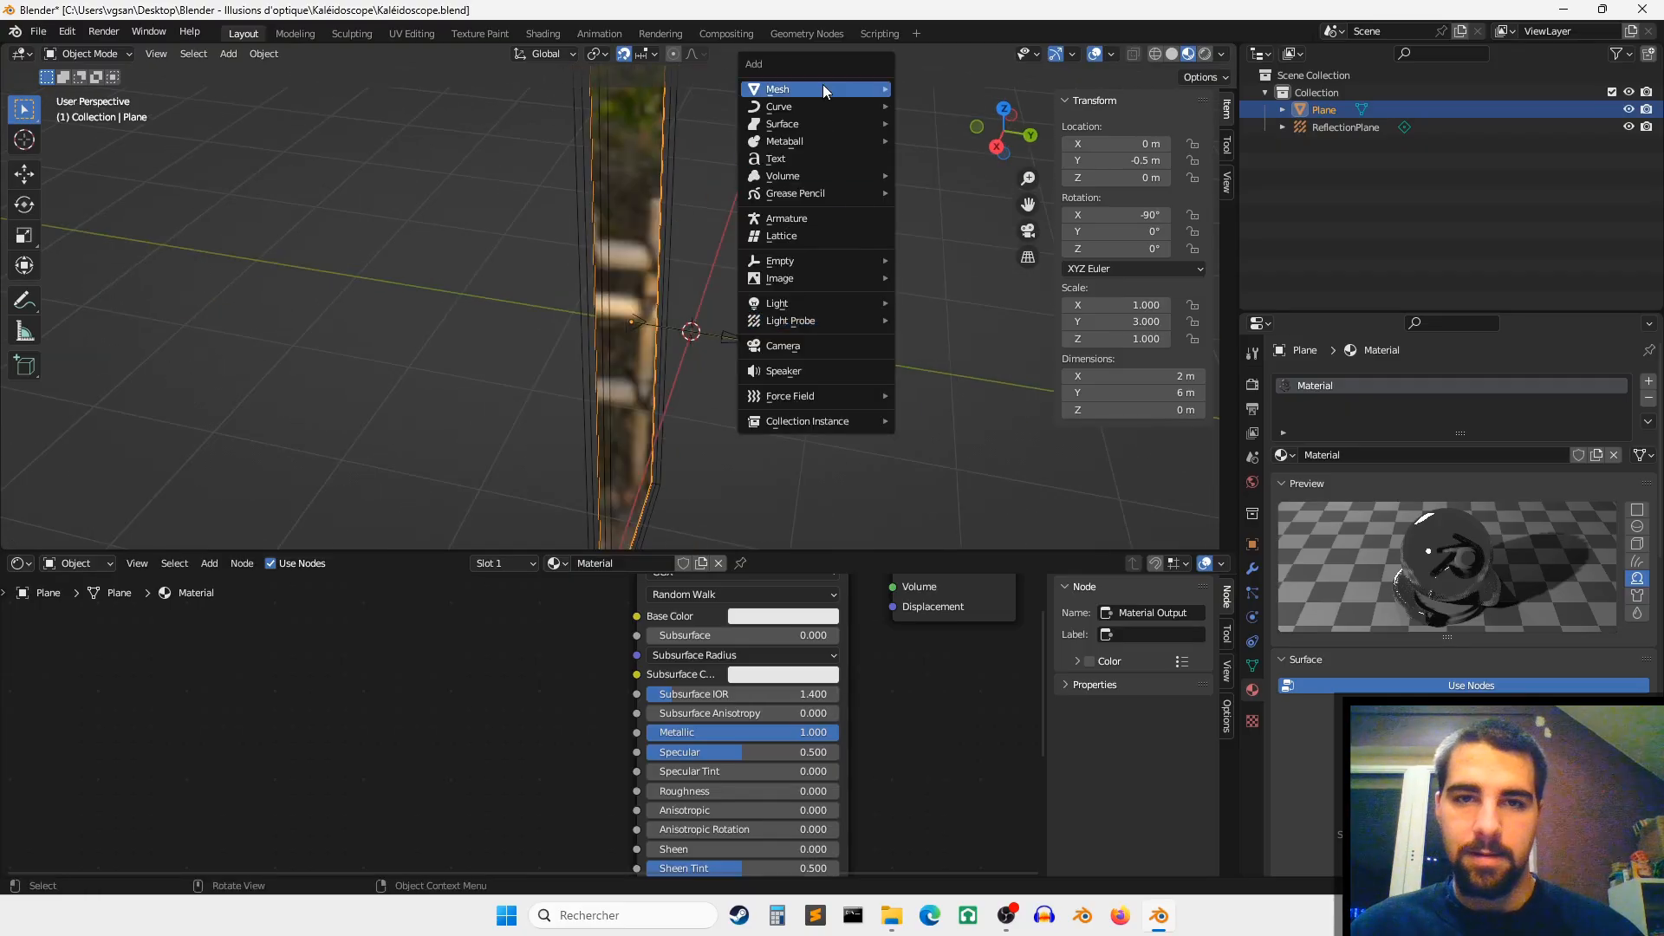
pyautogui.moveTo(823, 87)
pyautogui.click(959, 106)
pyautogui.scroll(3, 879, 227)
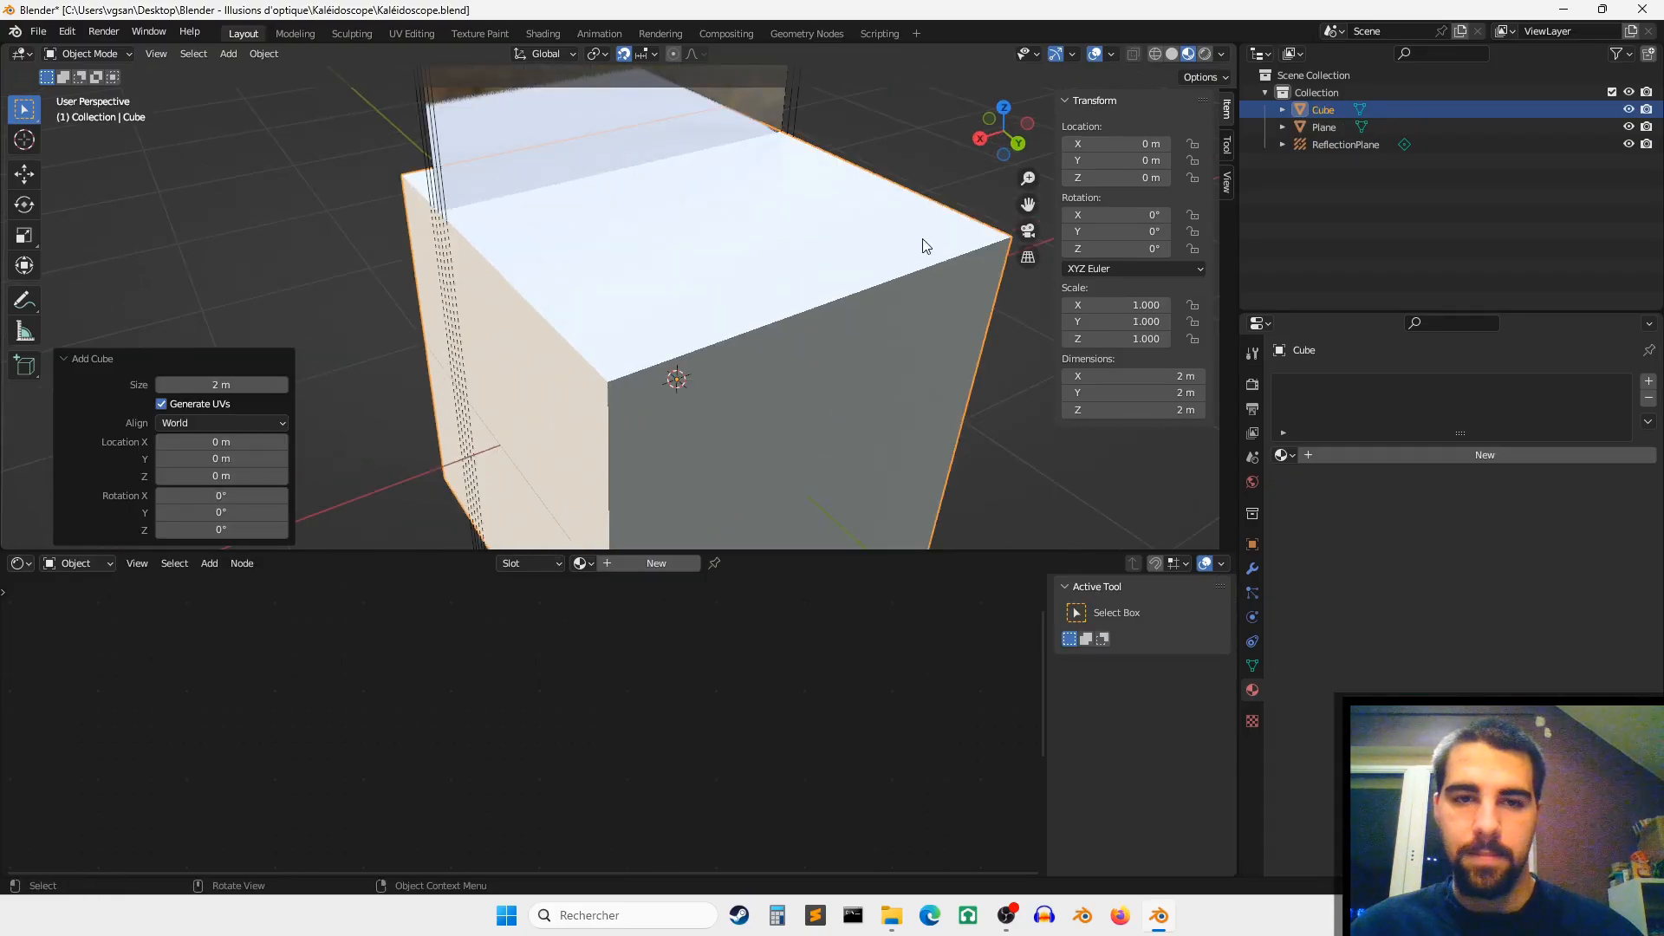
pyautogui.press('s')
pyautogui.click(726, 319)
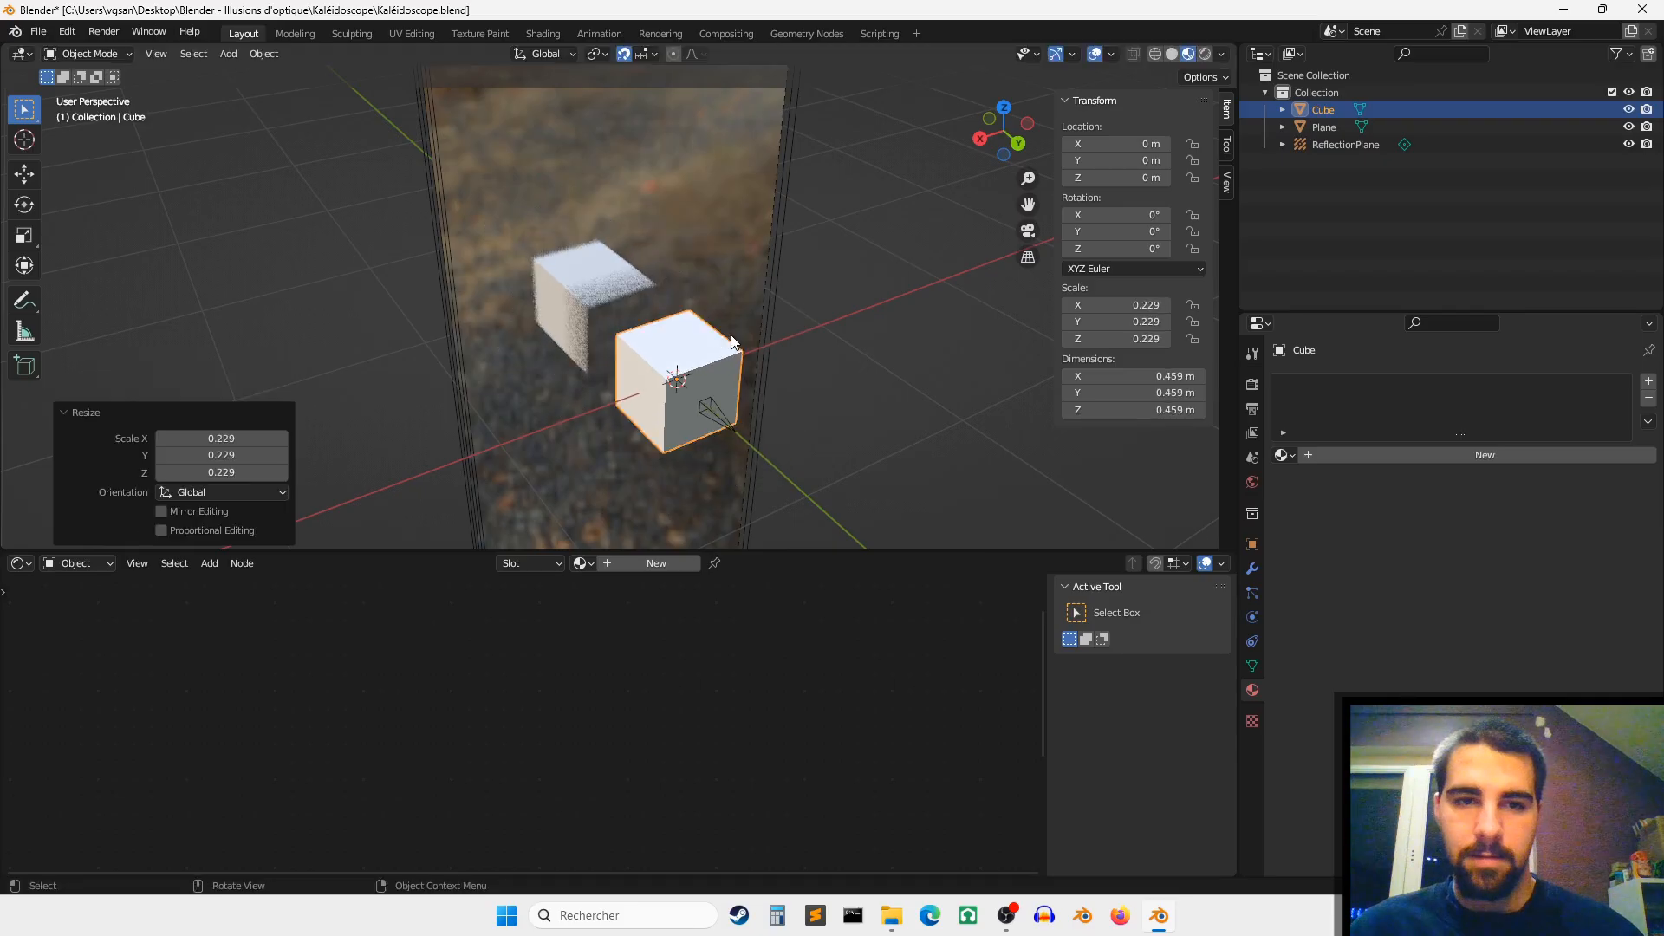
# Step: Examine the cube's reflection in the mirror plane from different angles and select the reflection plane probe
pyautogui.scroll(2, 727, 316)
pyautogui.moveTo(726, 317); pyautogui.dragTo(850, 235, button='middle')
pyautogui.scroll(-5, 815, 242)
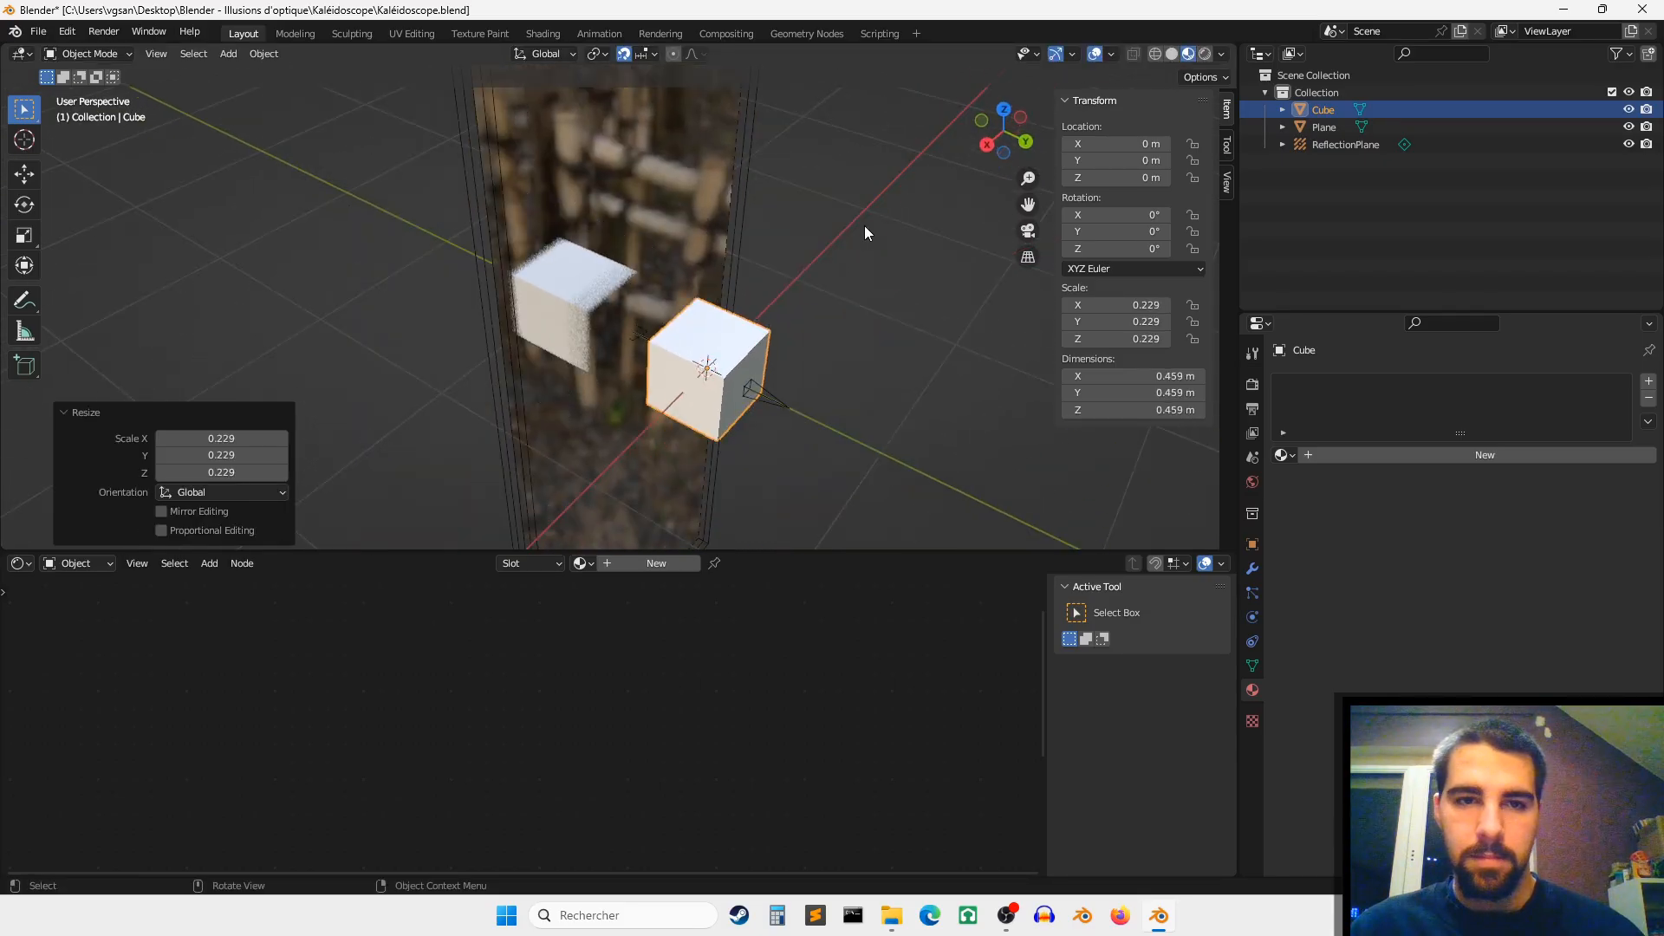
pyautogui.scroll(3, 818, 231)
pyautogui.press('g')
pyautogui.press('Escape')
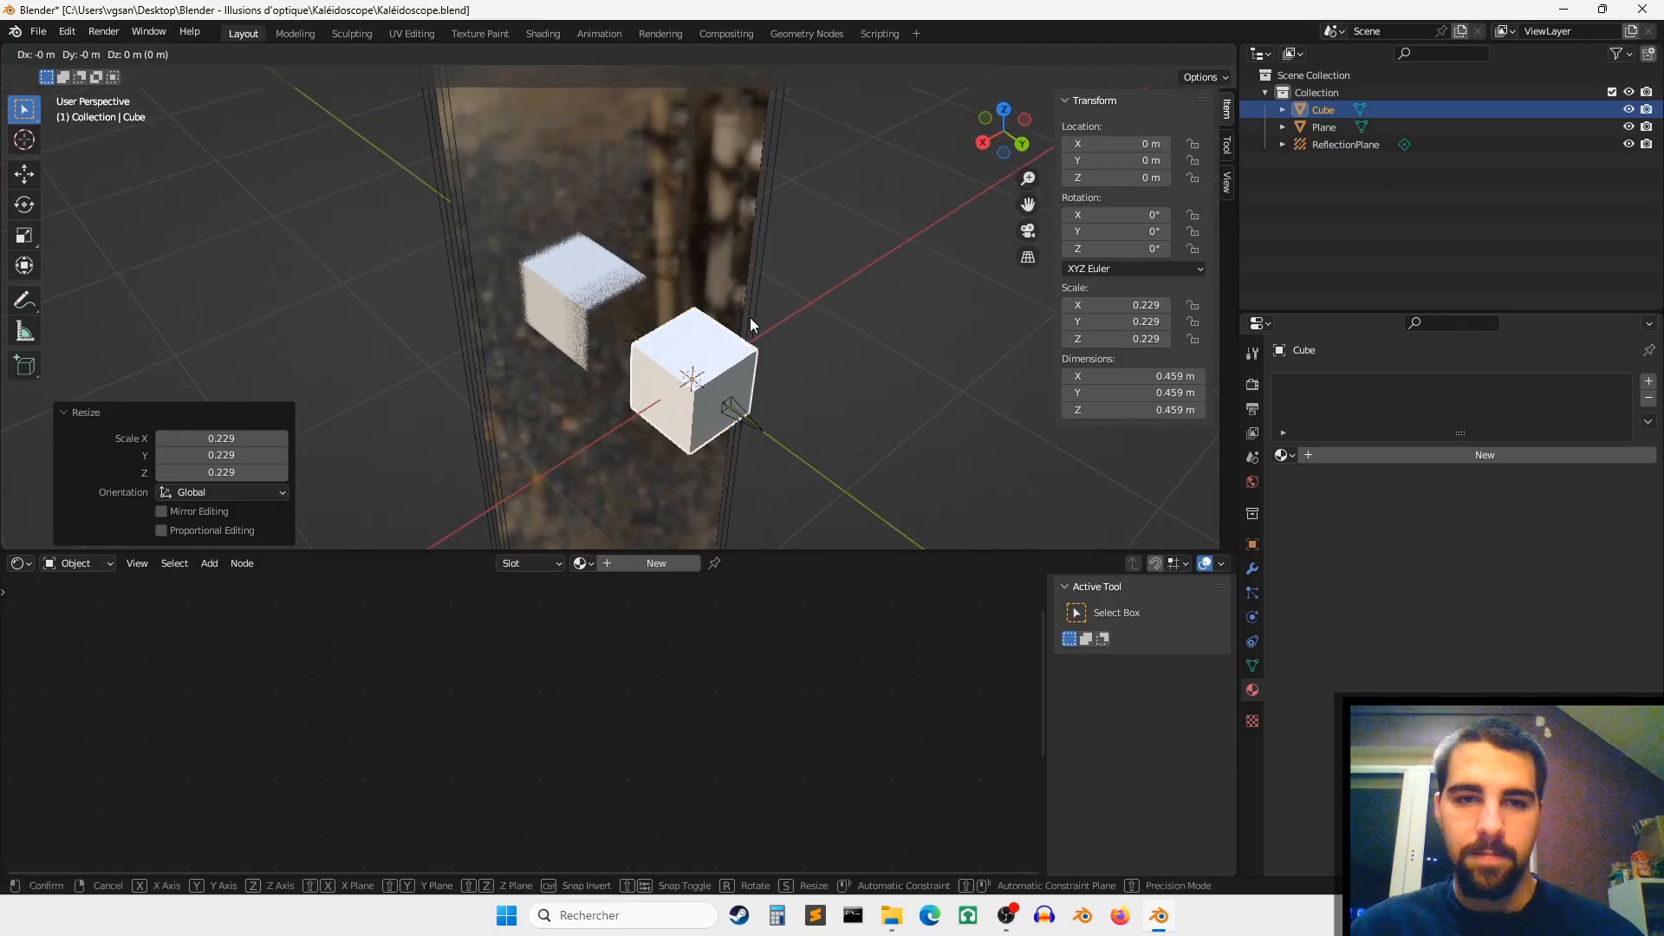
pyautogui.click(749, 144)
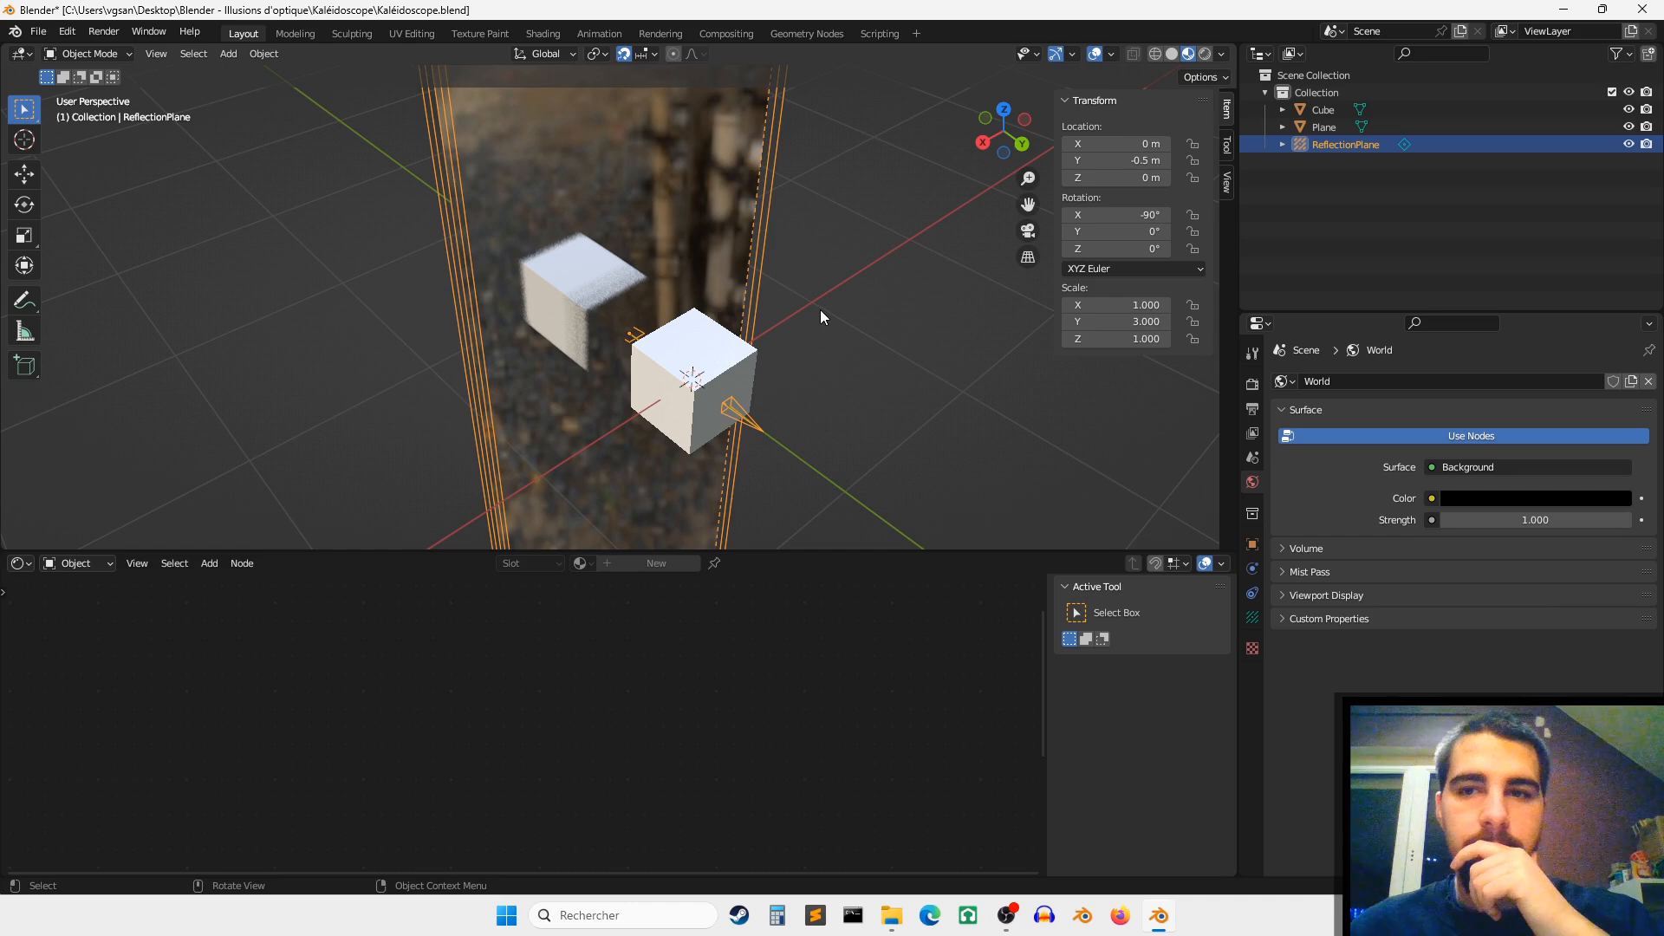
# Step: Switch the 3D viewport to Rendered shading and set the world background color to white
pyautogui.click(1205, 54)
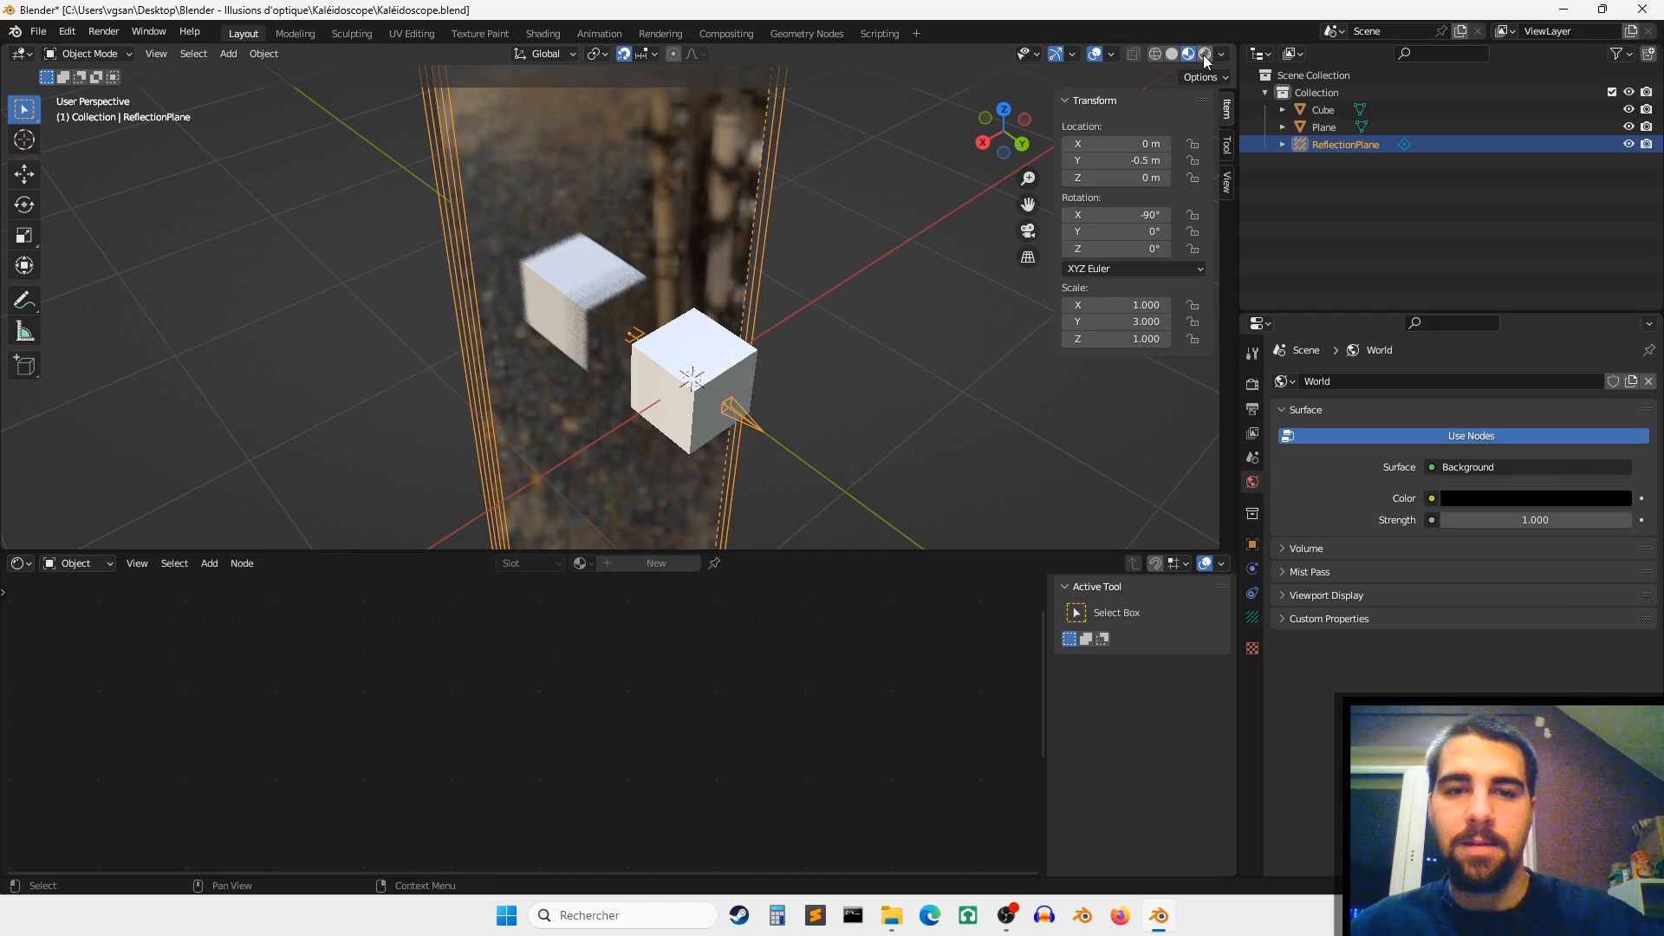
pyautogui.moveTo(798, 346); pyautogui.dragTo(773, 302, button='middle')
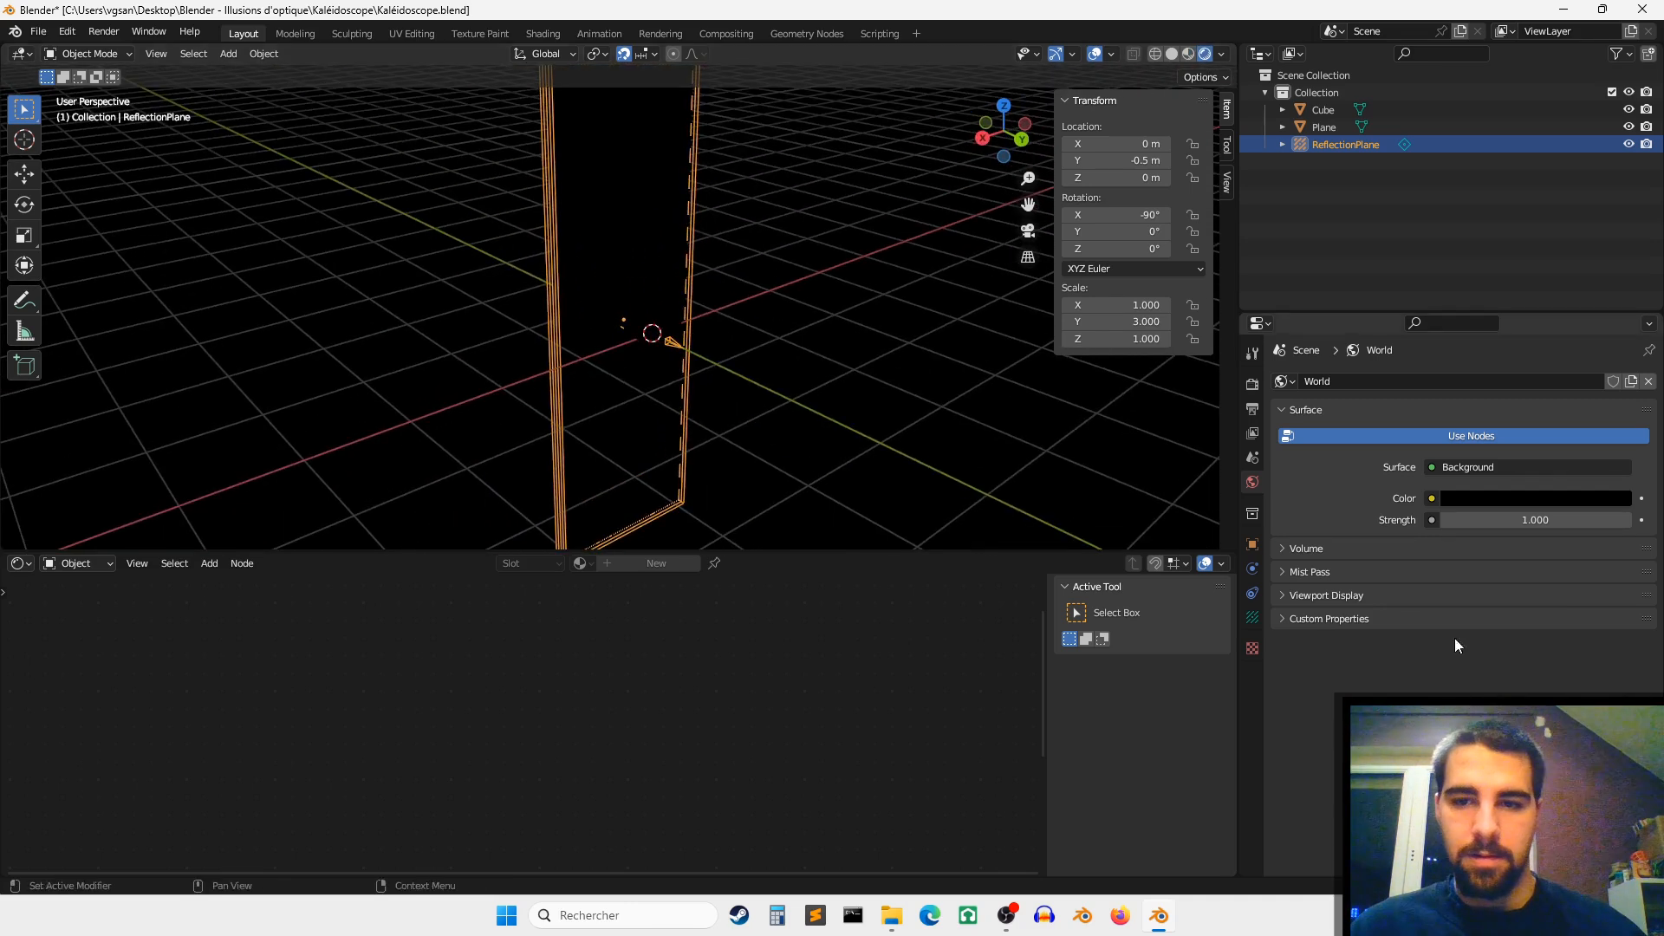
pyautogui.click(1488, 499)
pyautogui.moveTo(1619, 325); pyautogui.dragTo(1619, 249)
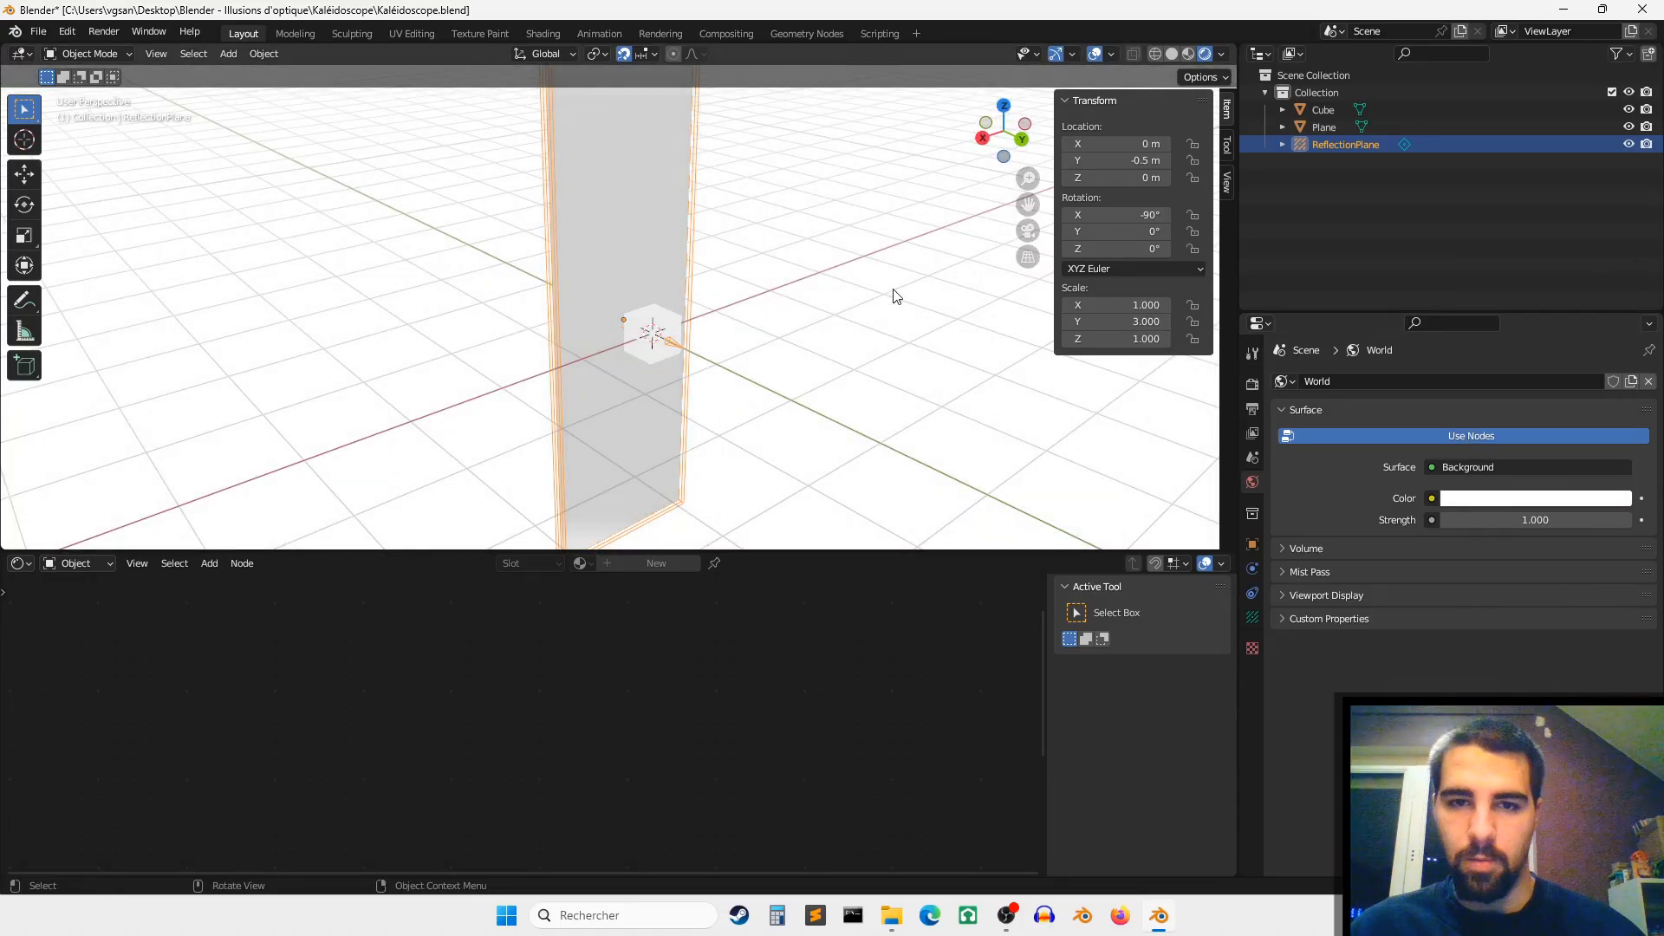
# Step: Add a new material to the cube and change its surface shader to Diffuse BSDF
pyautogui.scroll(2, 786, 355)
pyautogui.click(722, 335)
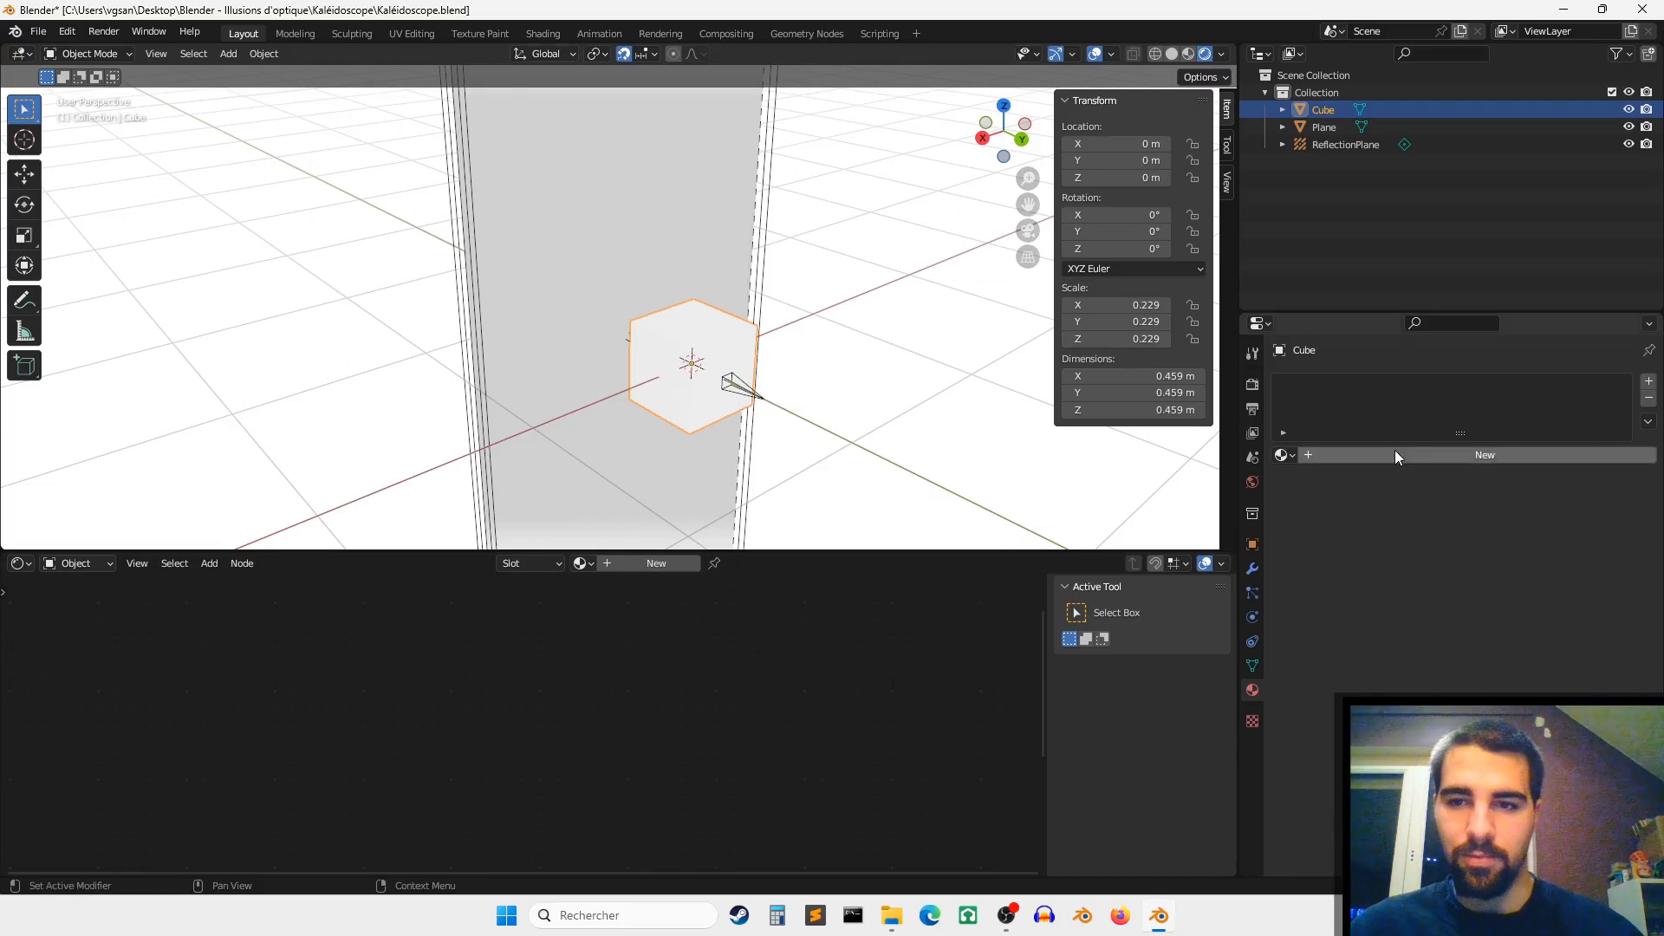
pyautogui.click(1455, 454)
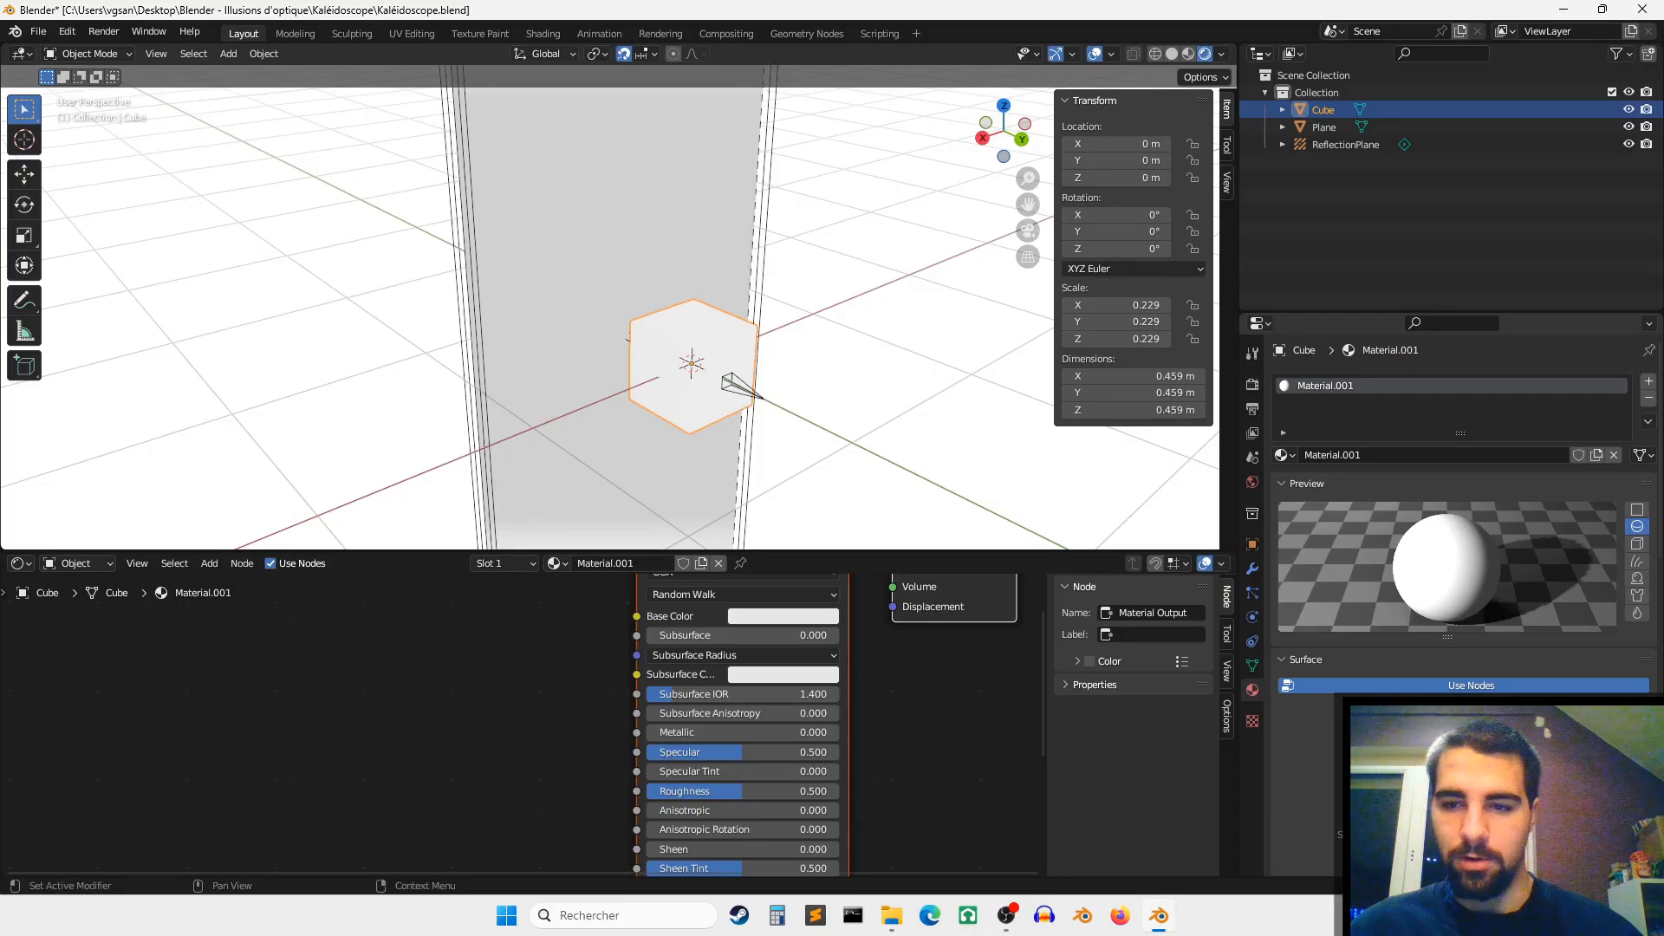
pyautogui.click(1508, 713)
pyautogui.click(1422, 354)
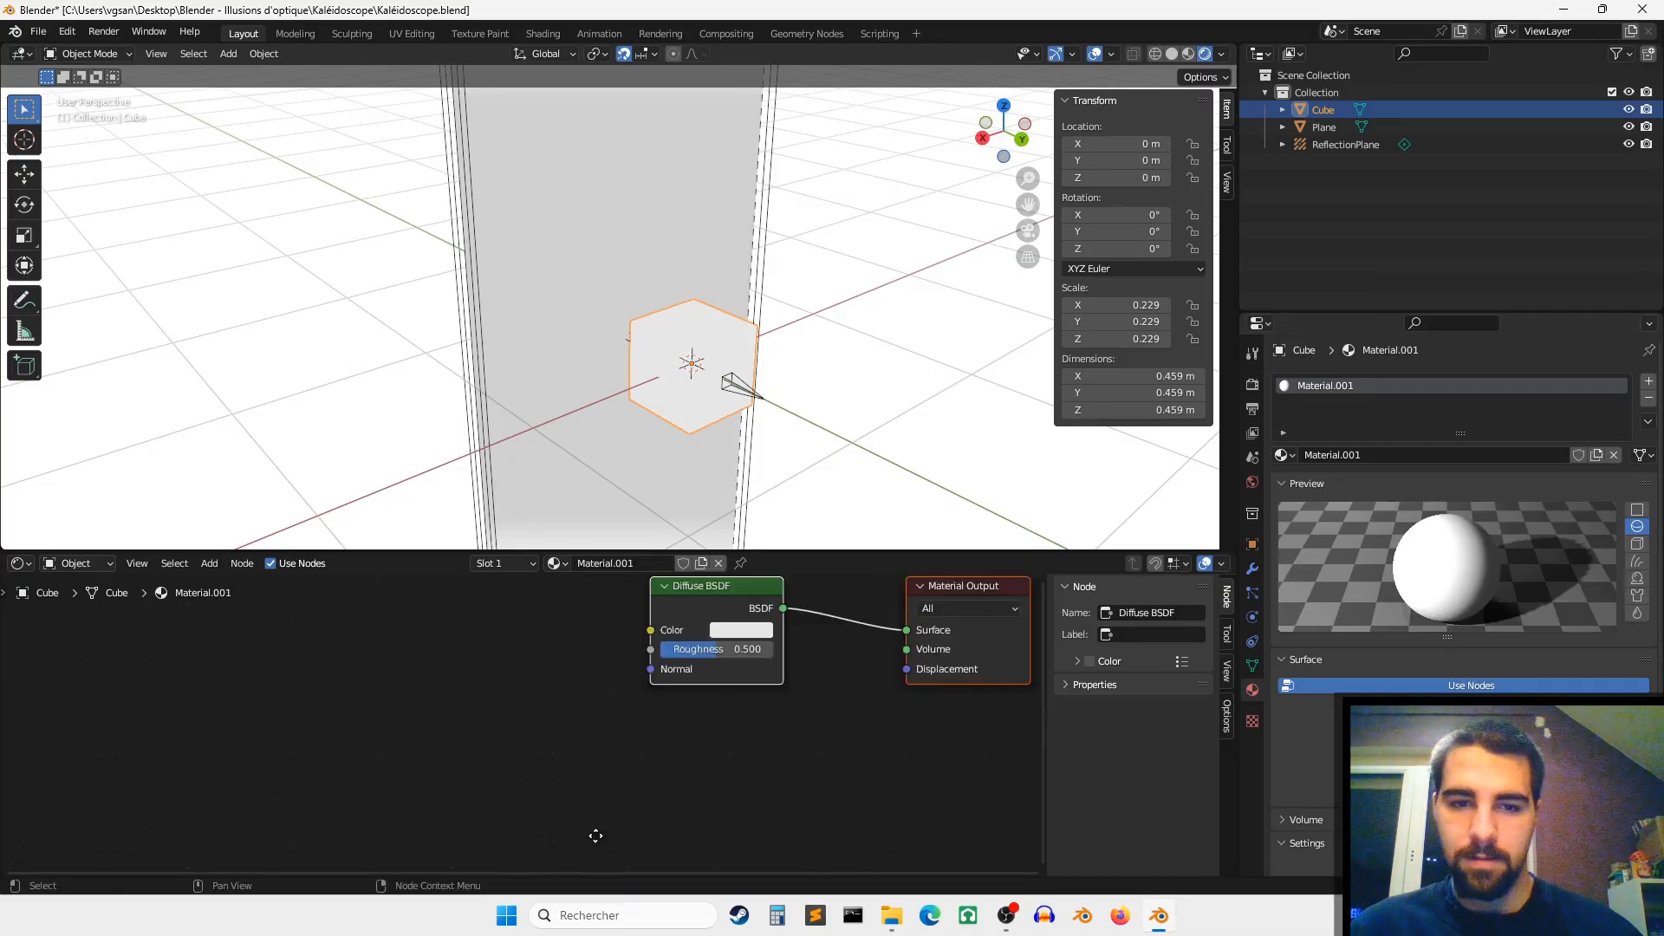
# Step: Set the cube's Diffuse BSDF color to orange, with a hue of about 0.043 and saturation of about 0.865
pyautogui.click(744, 680)
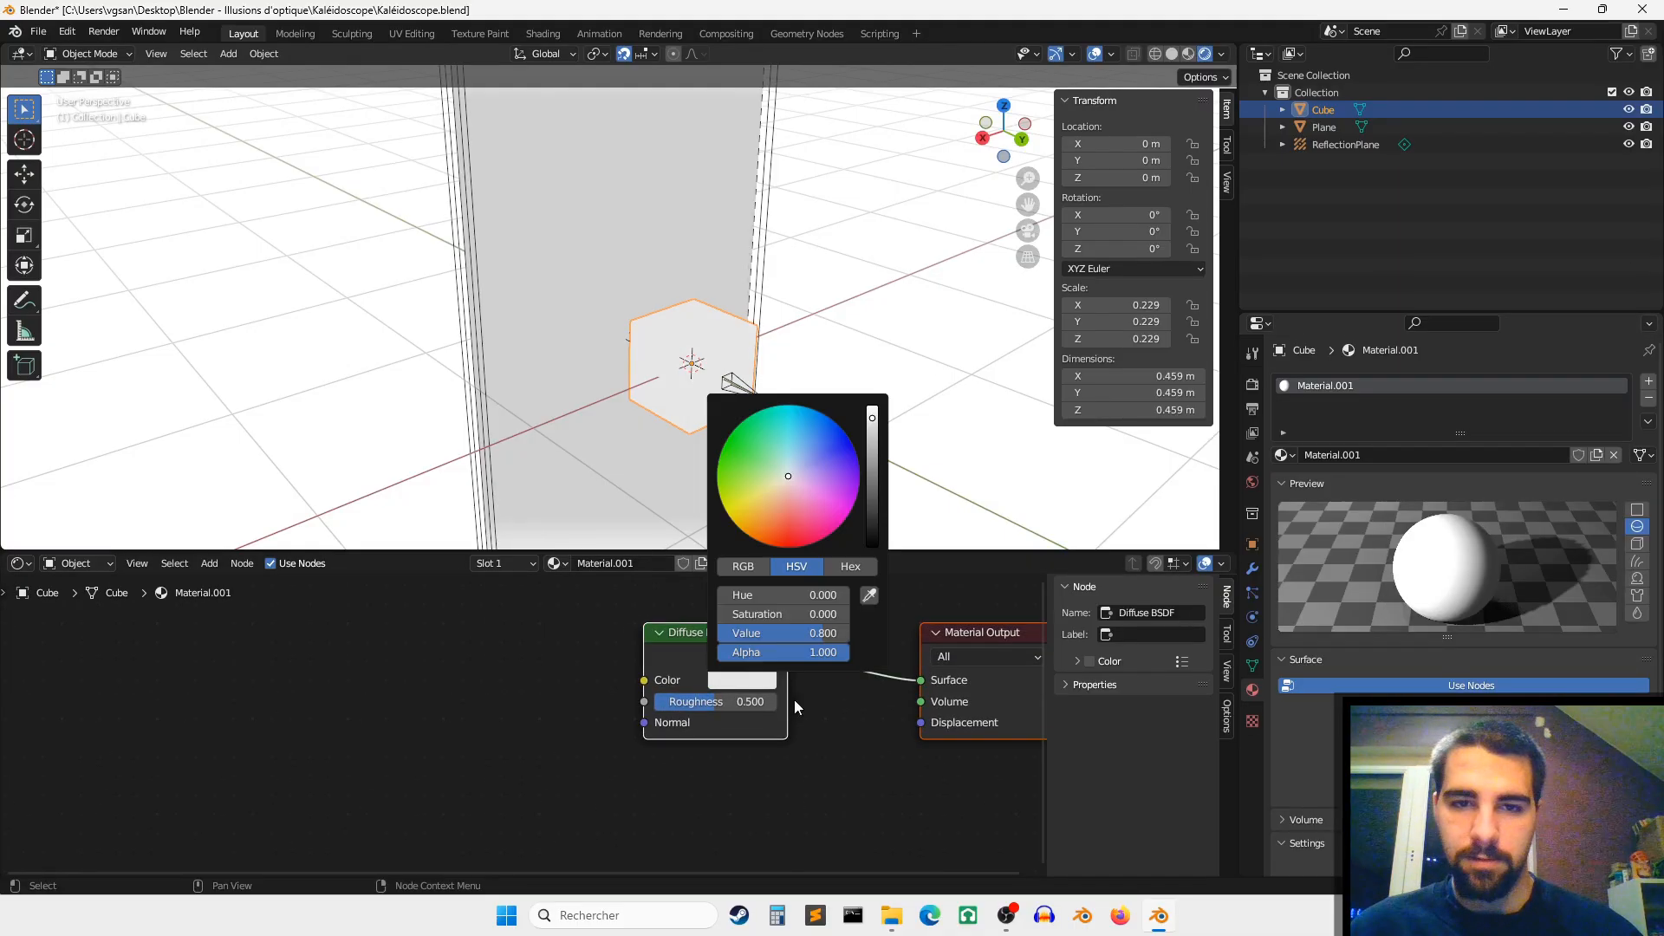
pyautogui.click(744, 680)
pyautogui.click(771, 516)
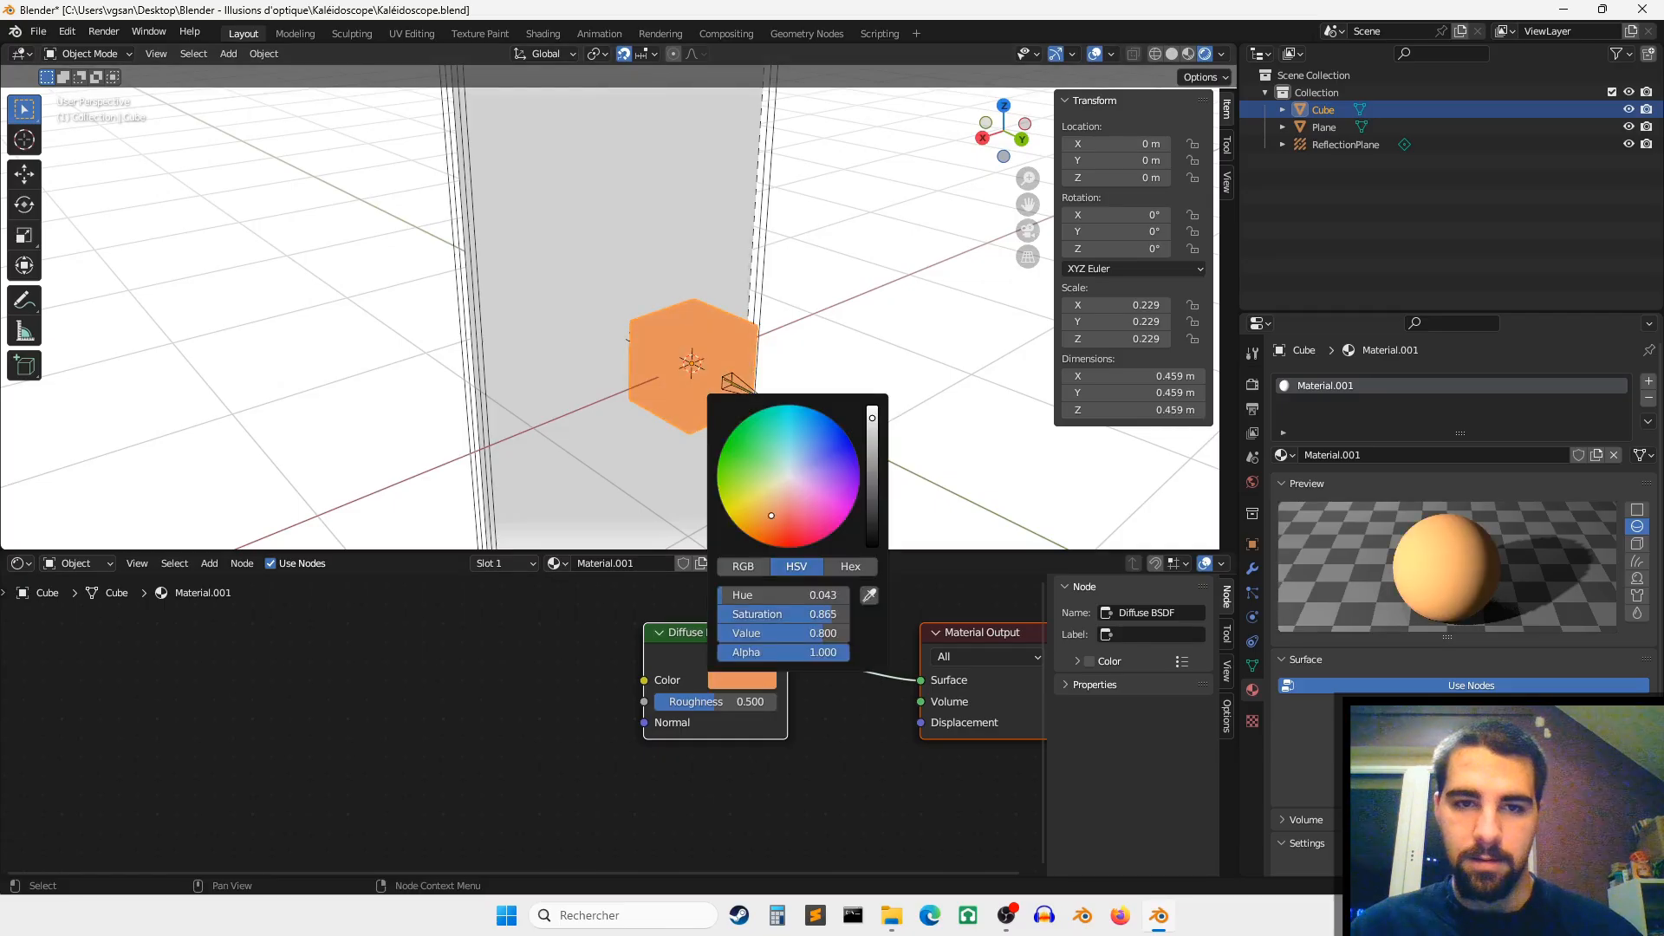
pyautogui.moveTo(851, 393); pyautogui.dragTo(808, 371, button='middle')
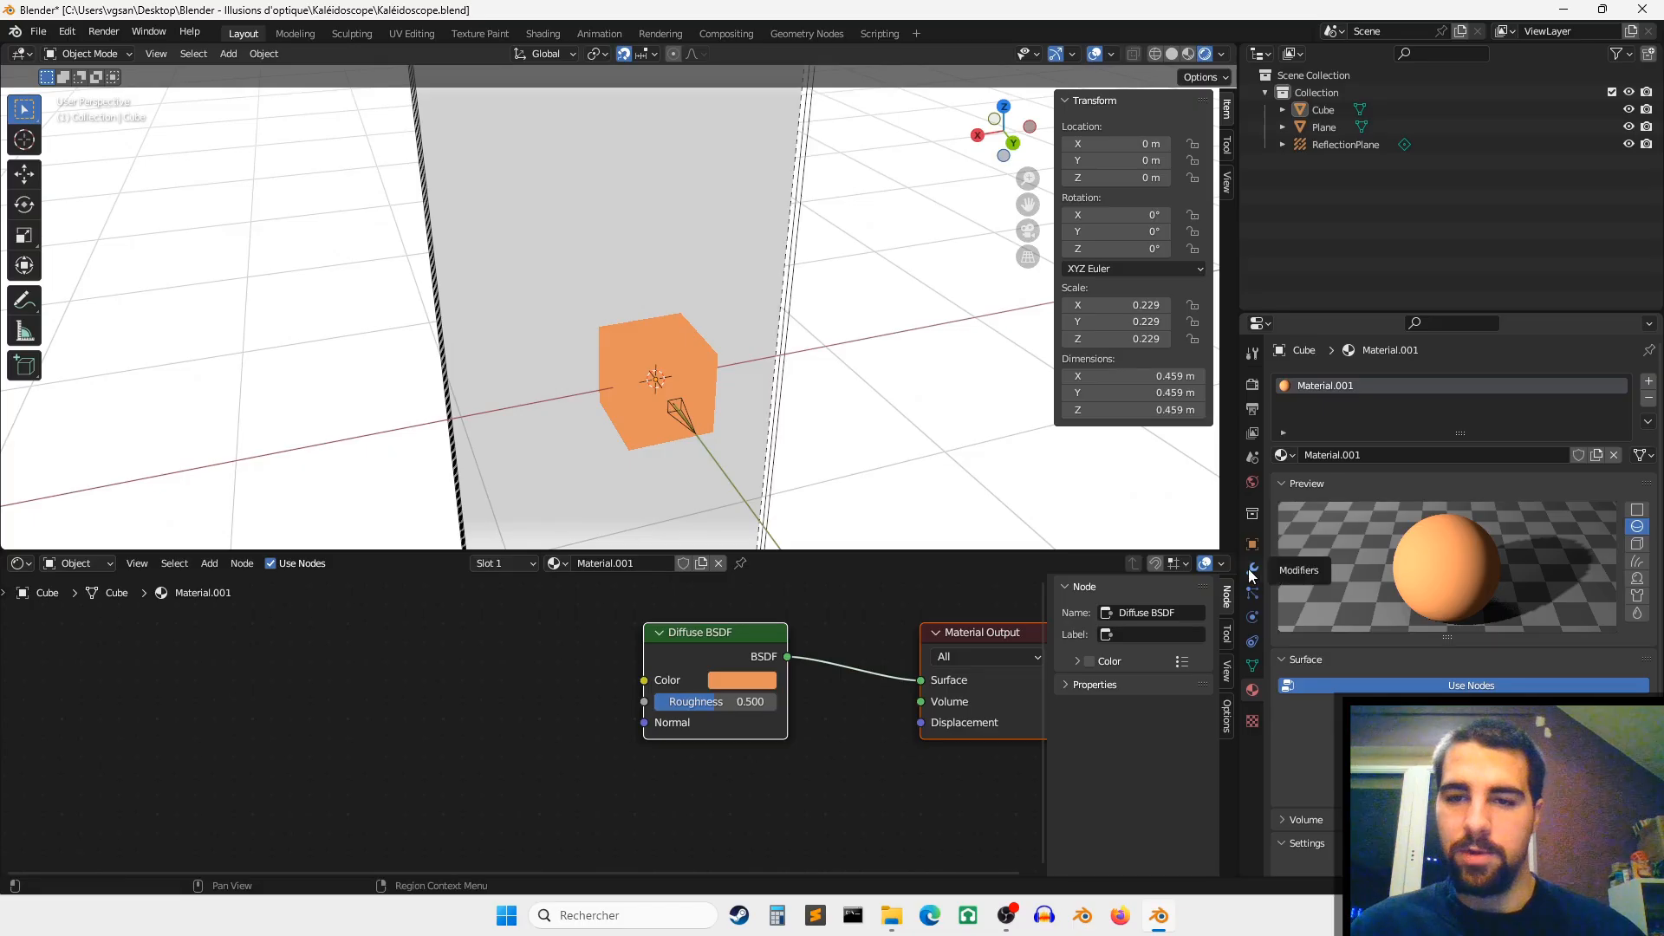
# Step: Set the world background Strength to 0 so that it no longer lights the scene
pyautogui.click(1256, 482)
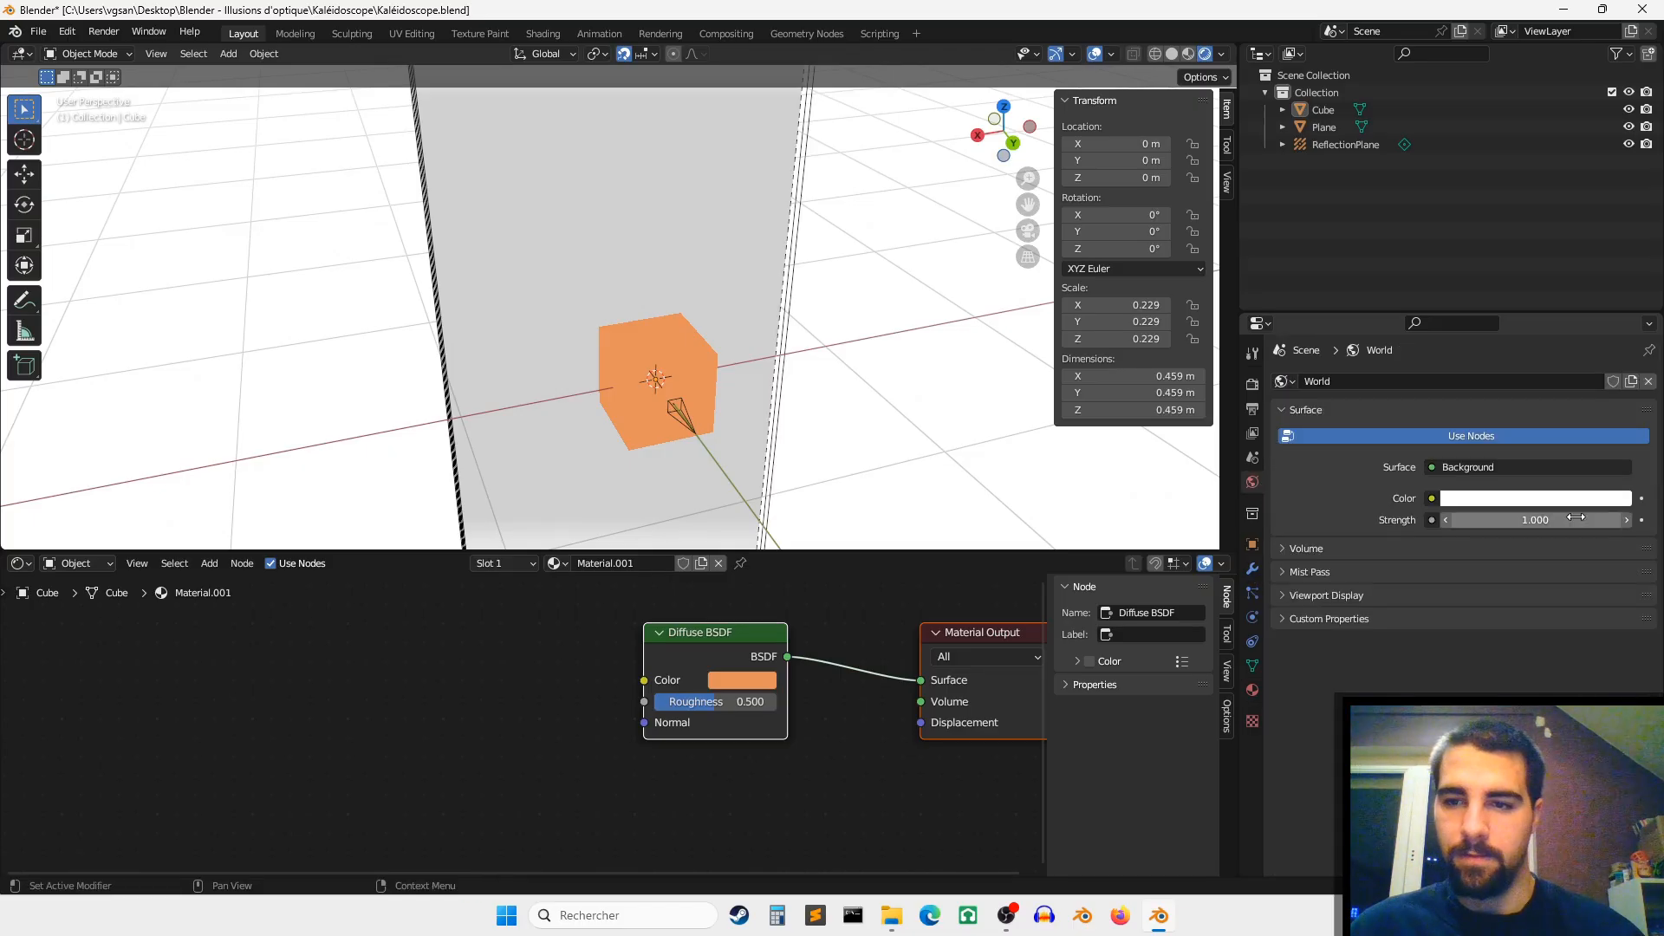
pyautogui.moveTo(1565, 520); pyautogui.dragTo(1446, 520)
pyautogui.moveTo(571, 371); pyautogui.dragTo(776, 336, button='middle')
# Step: Add a point light and move it 1 m along Y and 2 m up along Z from the origin
pyautogui.hotkey('shift', 'a')
pyautogui.moveTo(791, 352)
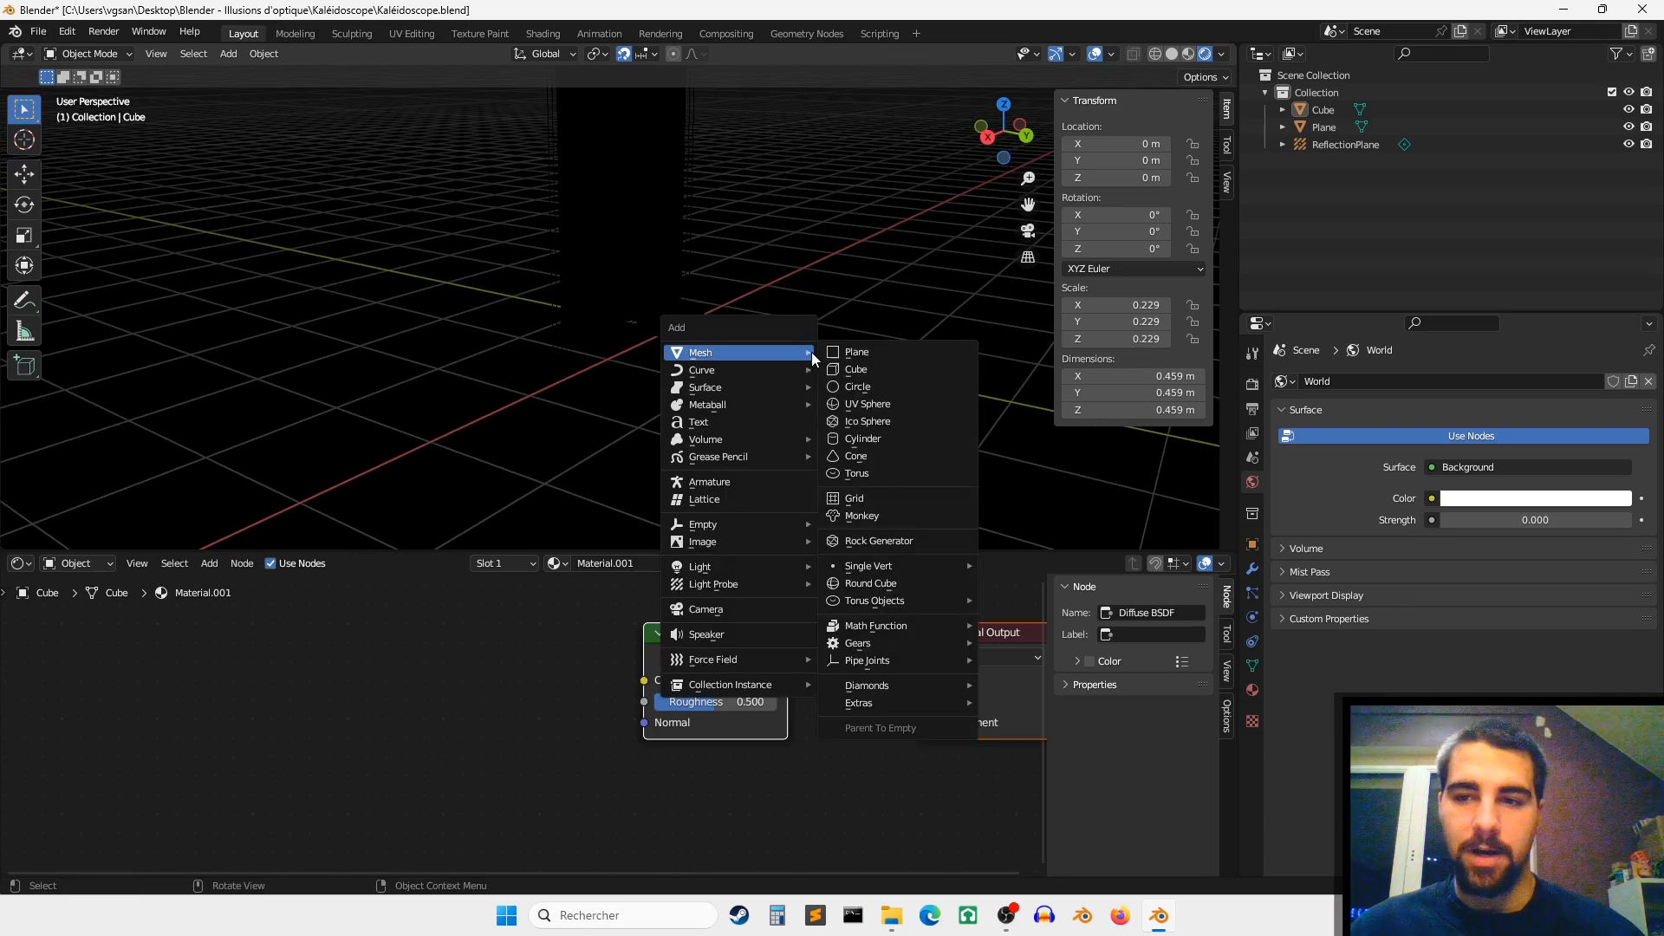
pyautogui.moveTo(745, 566)
pyautogui.click(857, 566)
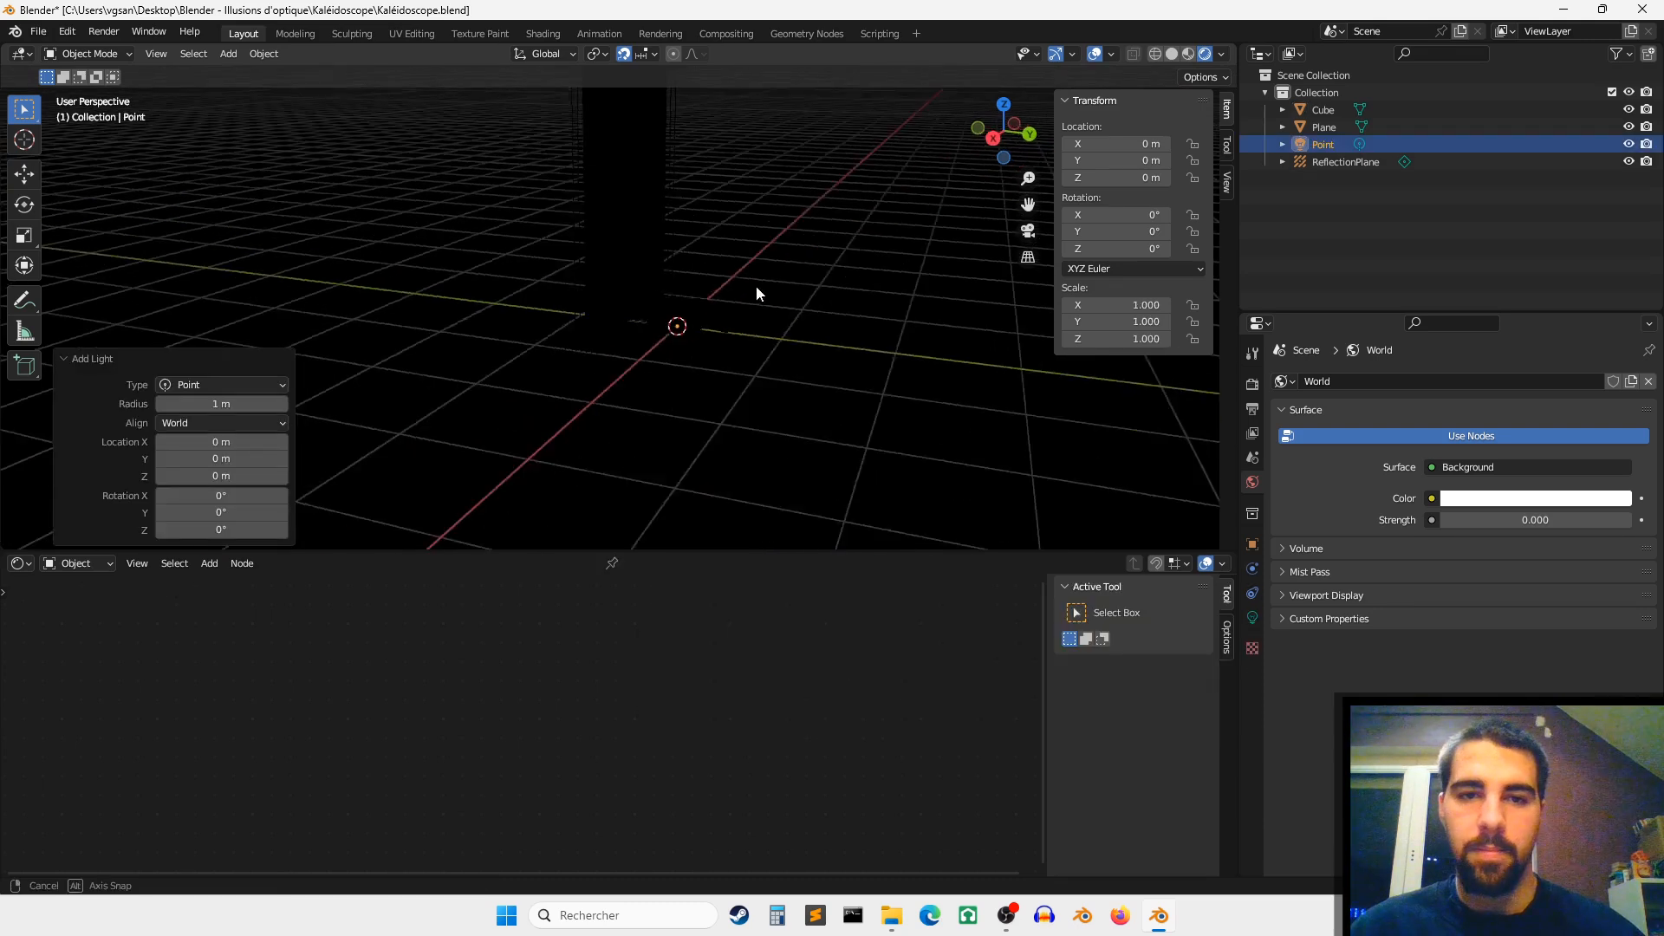
pyautogui.moveTo(757, 286); pyautogui.dragTo(839, 275, button='middle')
pyautogui.press('g')
pyautogui.click(870, 241)
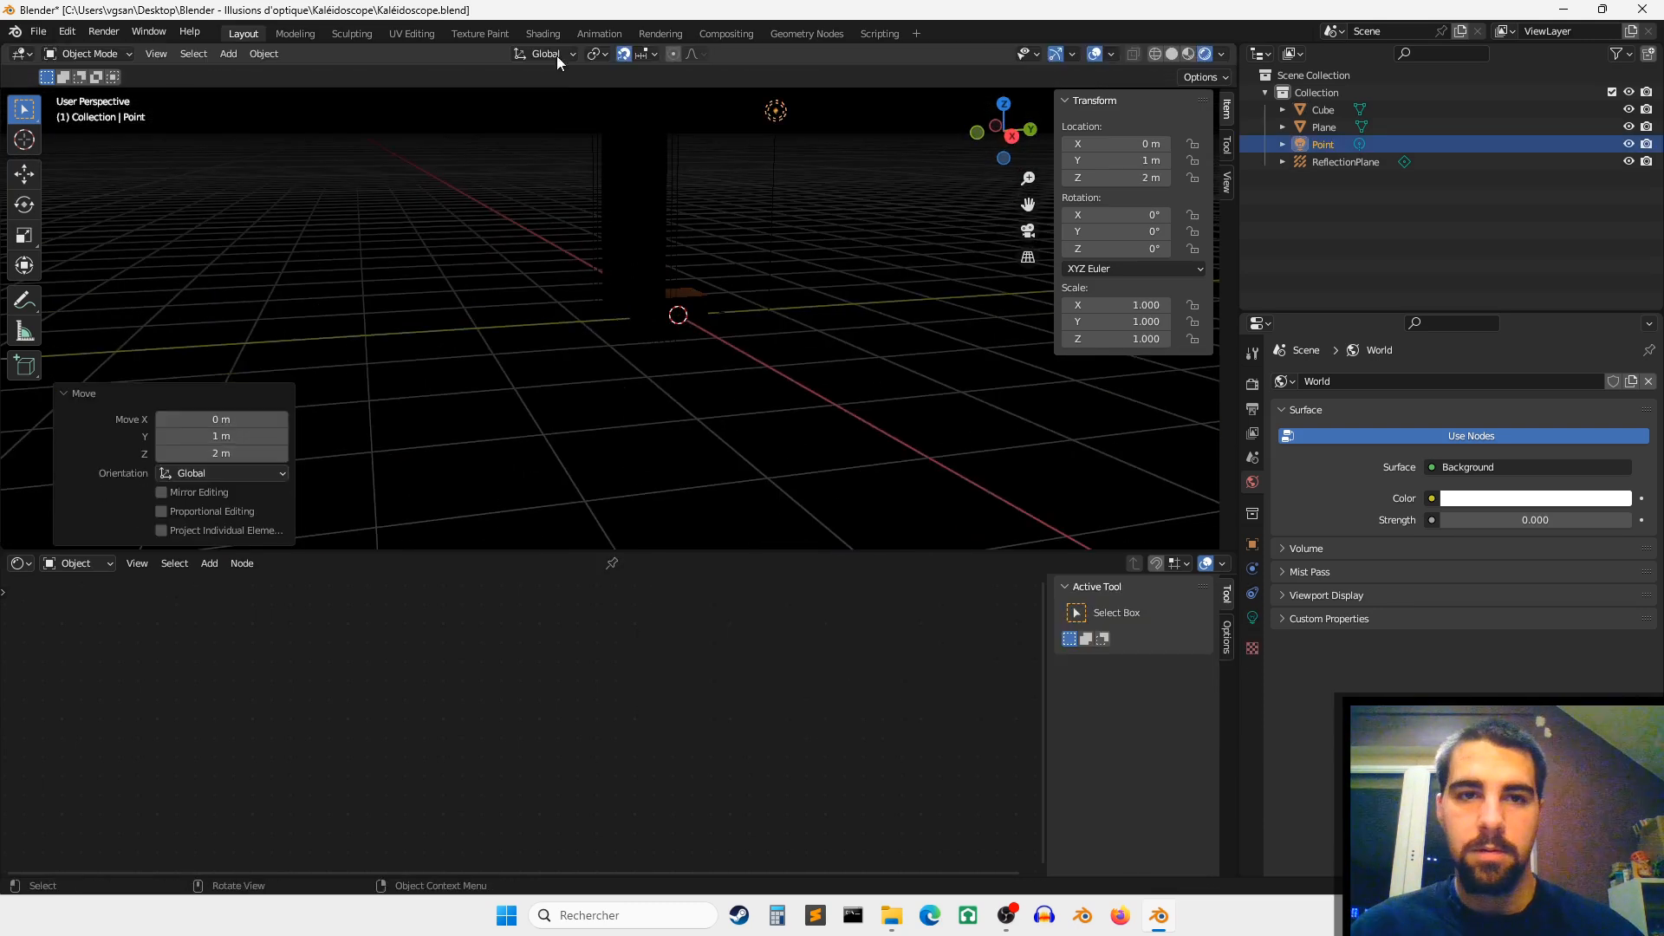
# Step: Turn off snapping and set the point light's Power to 100 W
pyautogui.click(624, 53)
pyautogui.moveTo(891, 206); pyautogui.dragTo(754, 286, button='middle')
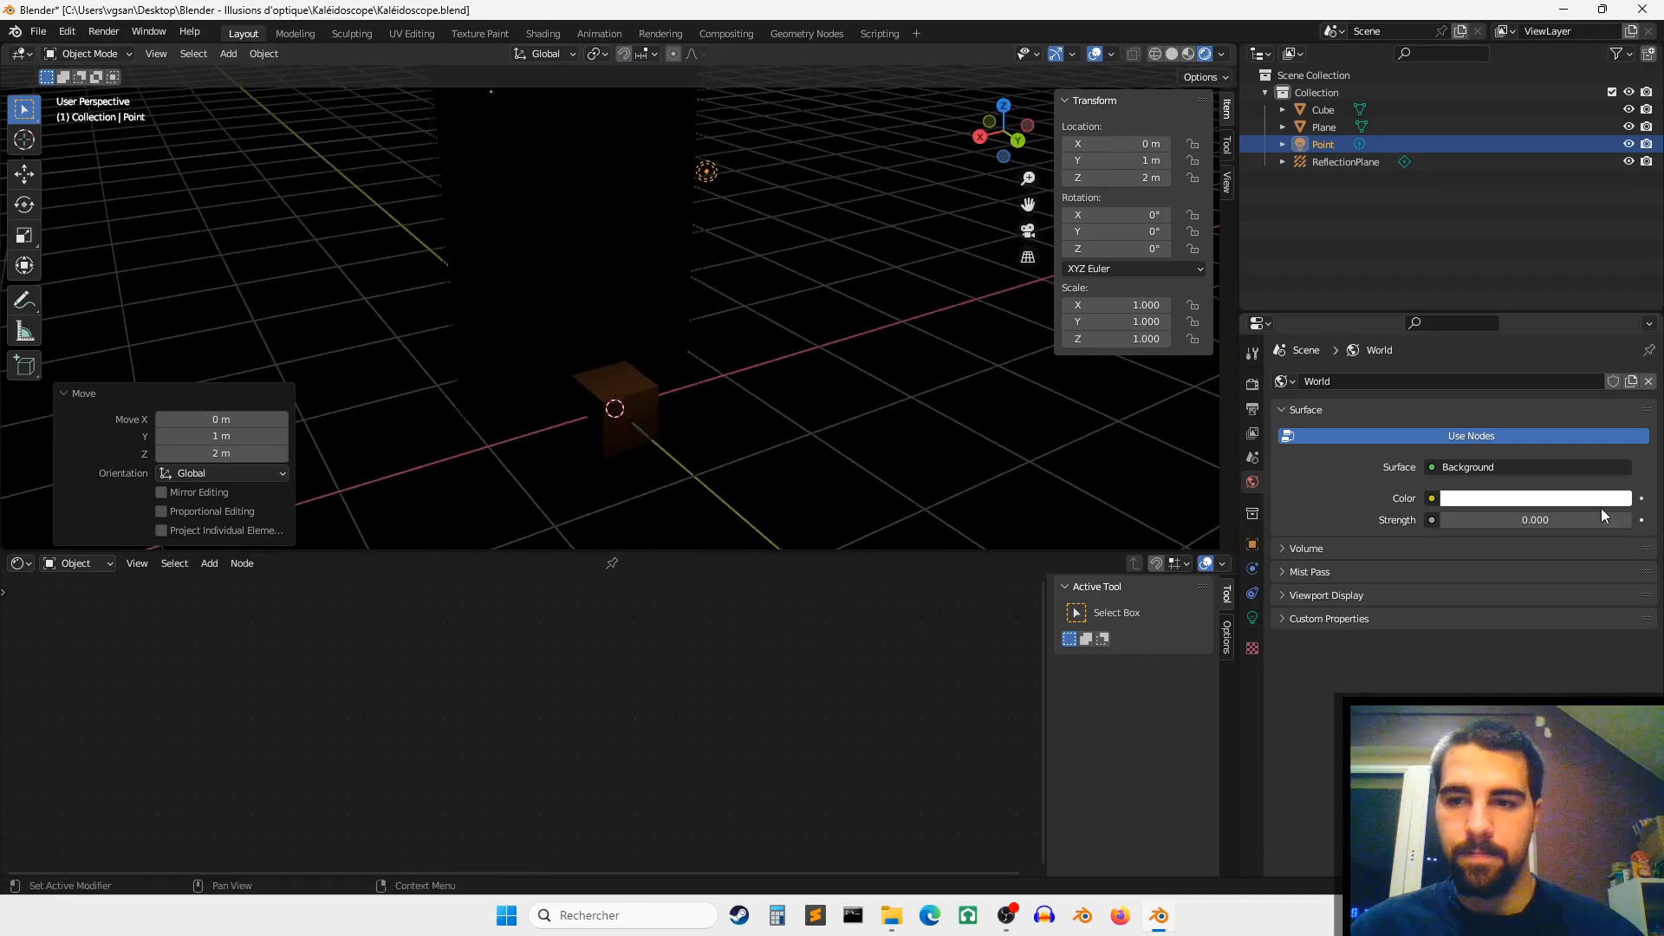
pyautogui.click(1253, 616)
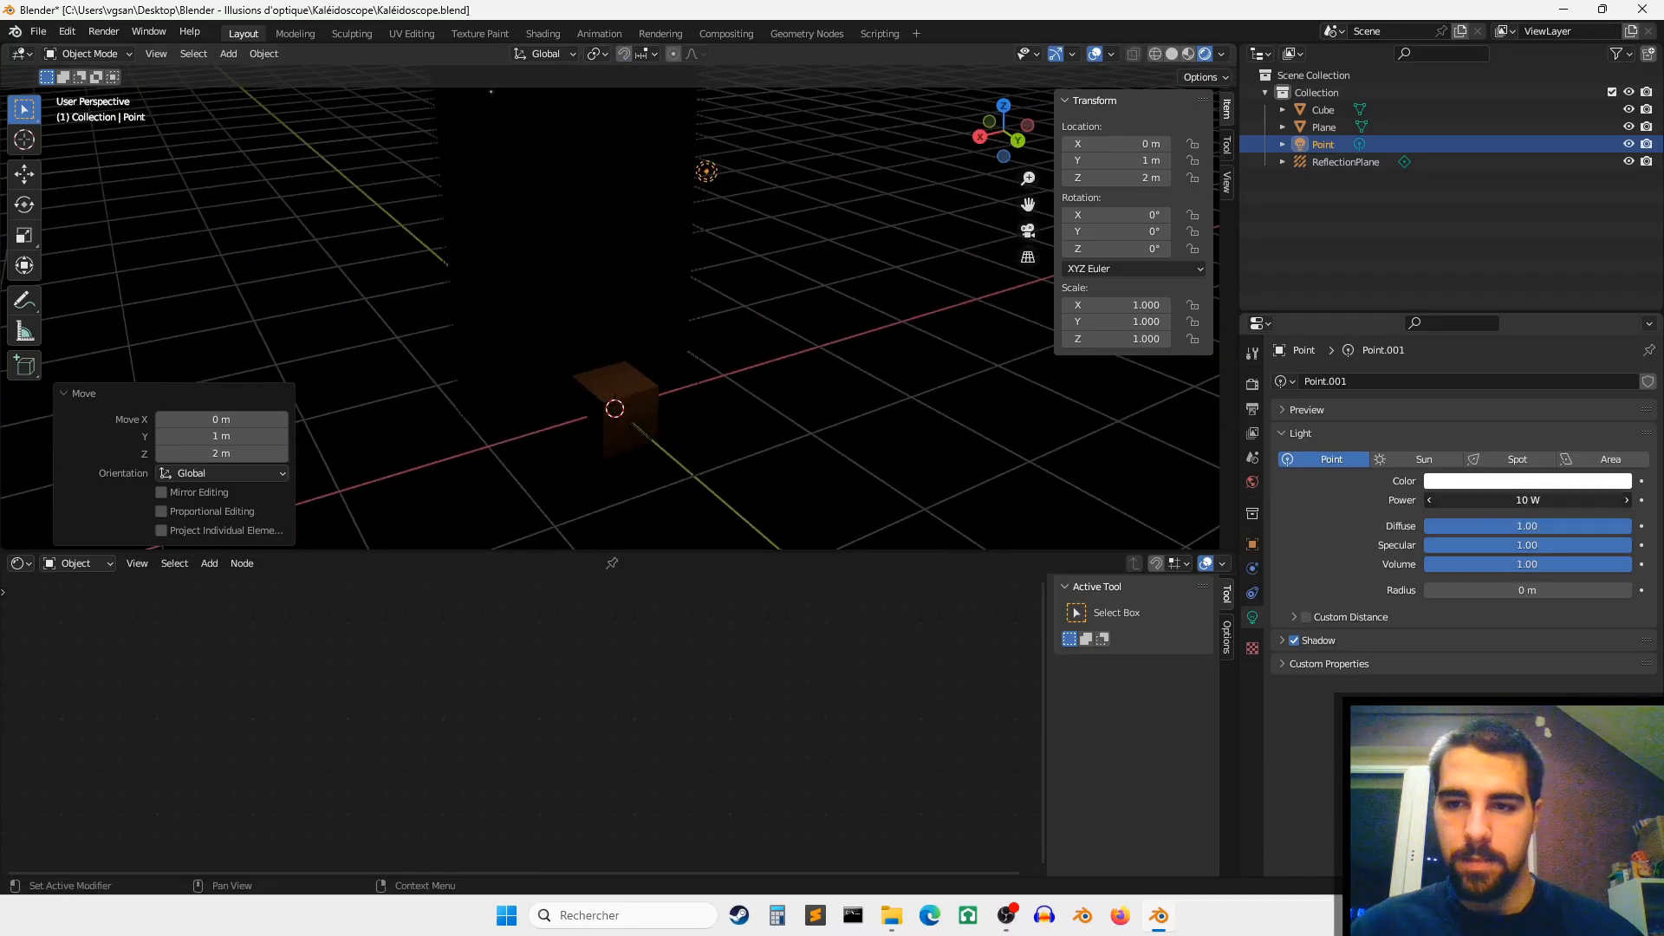
pyautogui.click(1531, 498)
pyautogui.write('100')
pyautogui.press('Return')
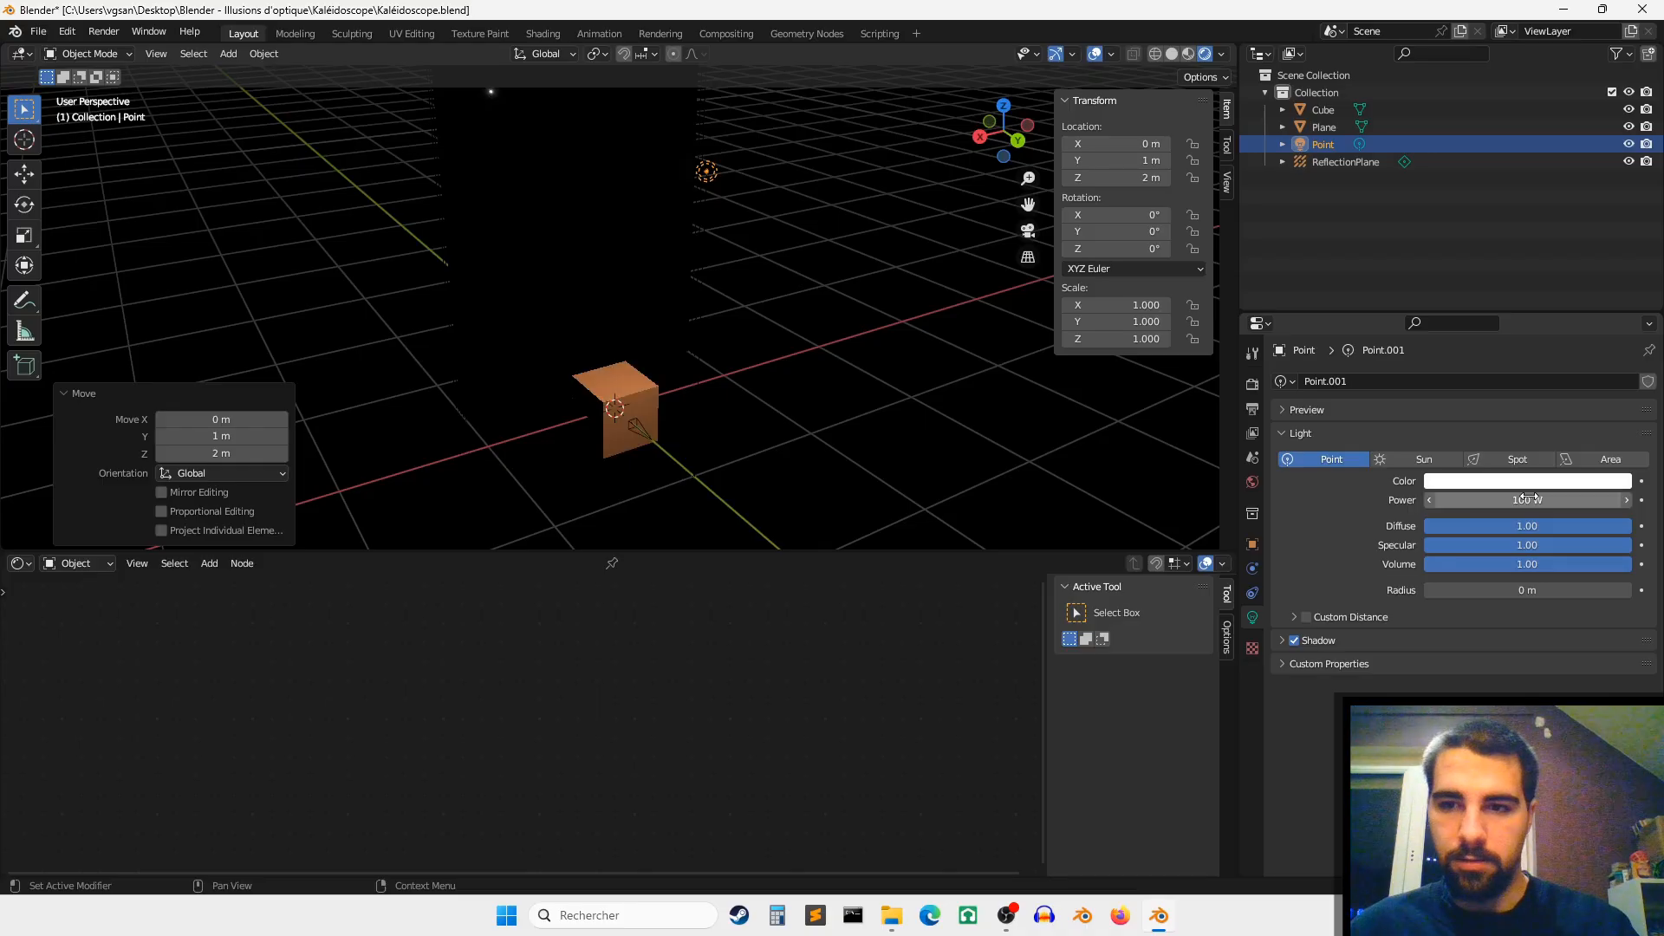
# Step: Duplicate the point light twice in top view, placing the first copy about 1.7 m along X and the second on the cube's opposite side
pyautogui.moveTo(754, 285); pyautogui.dragTo(1054, 153, button='middle')
pyautogui.click(1004, 131)
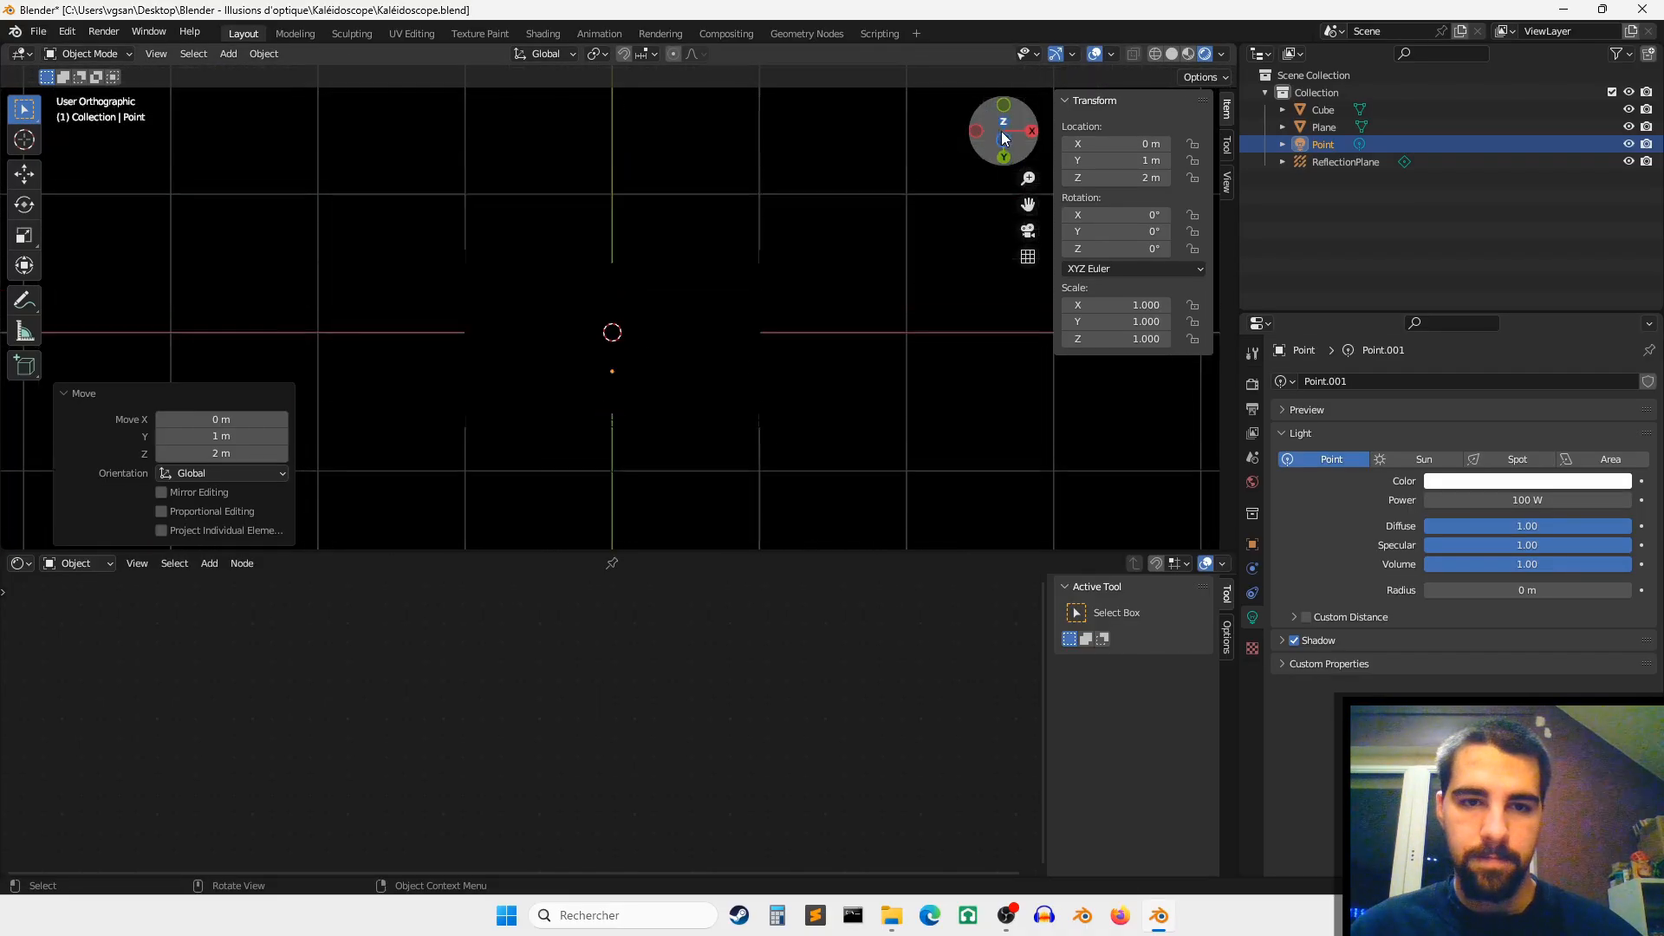
pyautogui.hotkey('shift', 'd')
pyautogui.click(923, 197)
pyautogui.hotkey('shift', 'd')
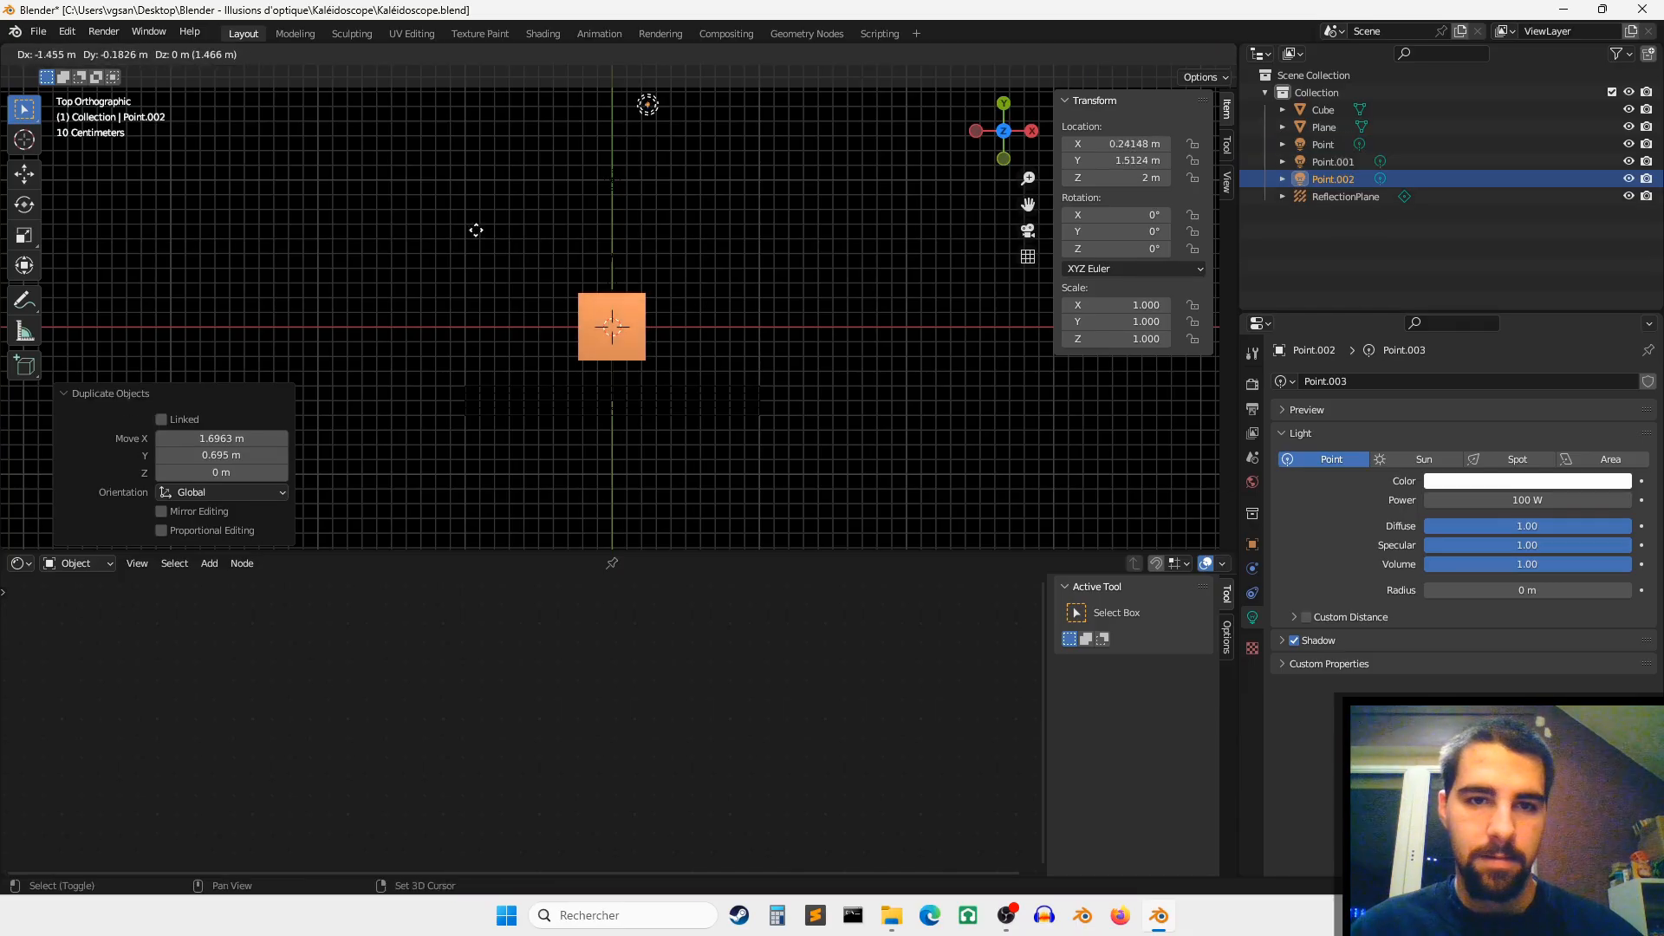
pyautogui.click(430, 420)
# Step: Move the reflection plane probe about 0.001 m along the Y axis, just in front of the mirror plane
pyautogui.moveTo(803, 342); pyautogui.dragTo(808, 237, button='middle')
pyautogui.click(656, 470)
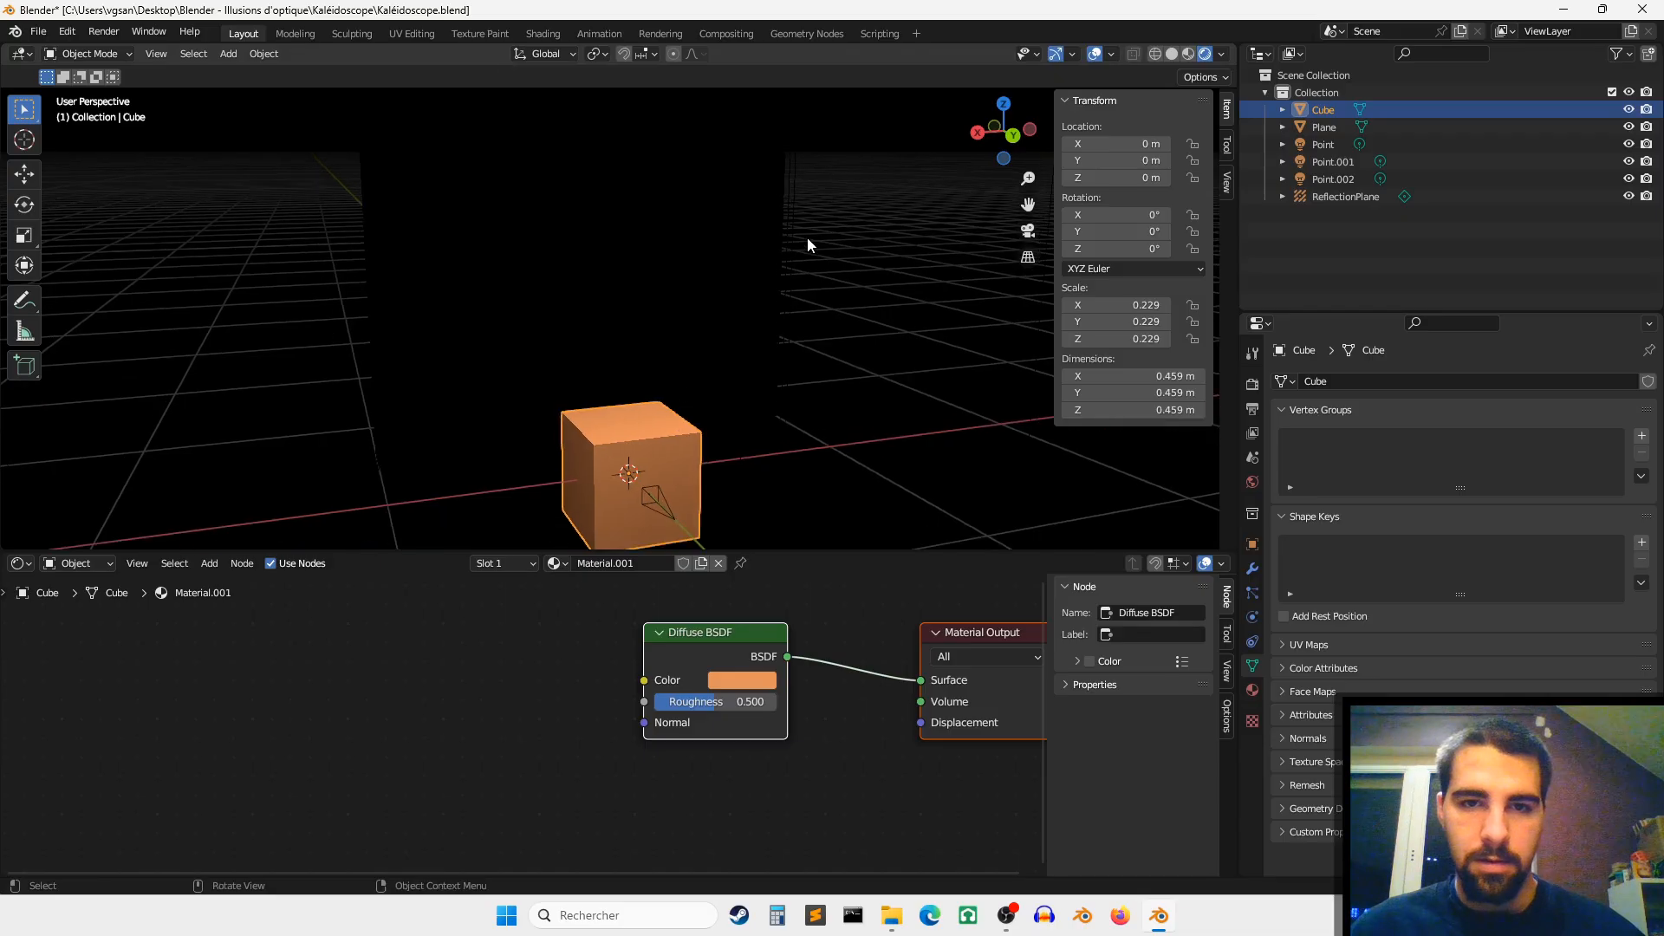
pyautogui.click(1346, 196)
pyautogui.moveTo(730, 335); pyautogui.dragTo(917, 378, button='middle')
pyautogui.press('g')
pyautogui.press('y')
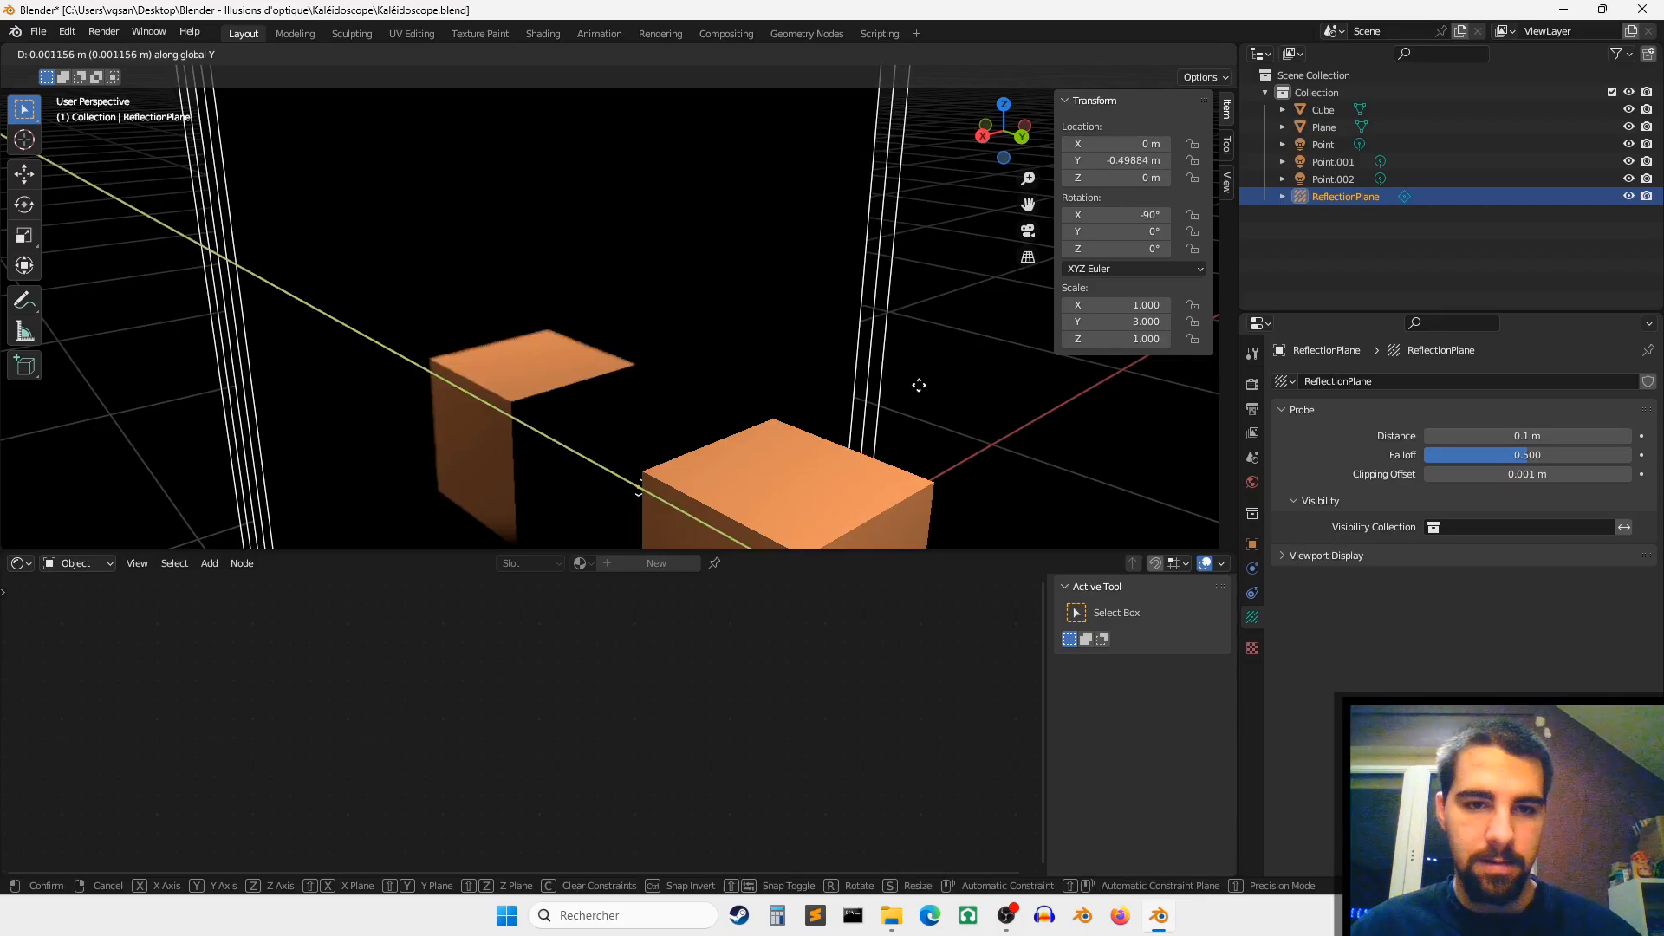
pyautogui.click(918, 384)
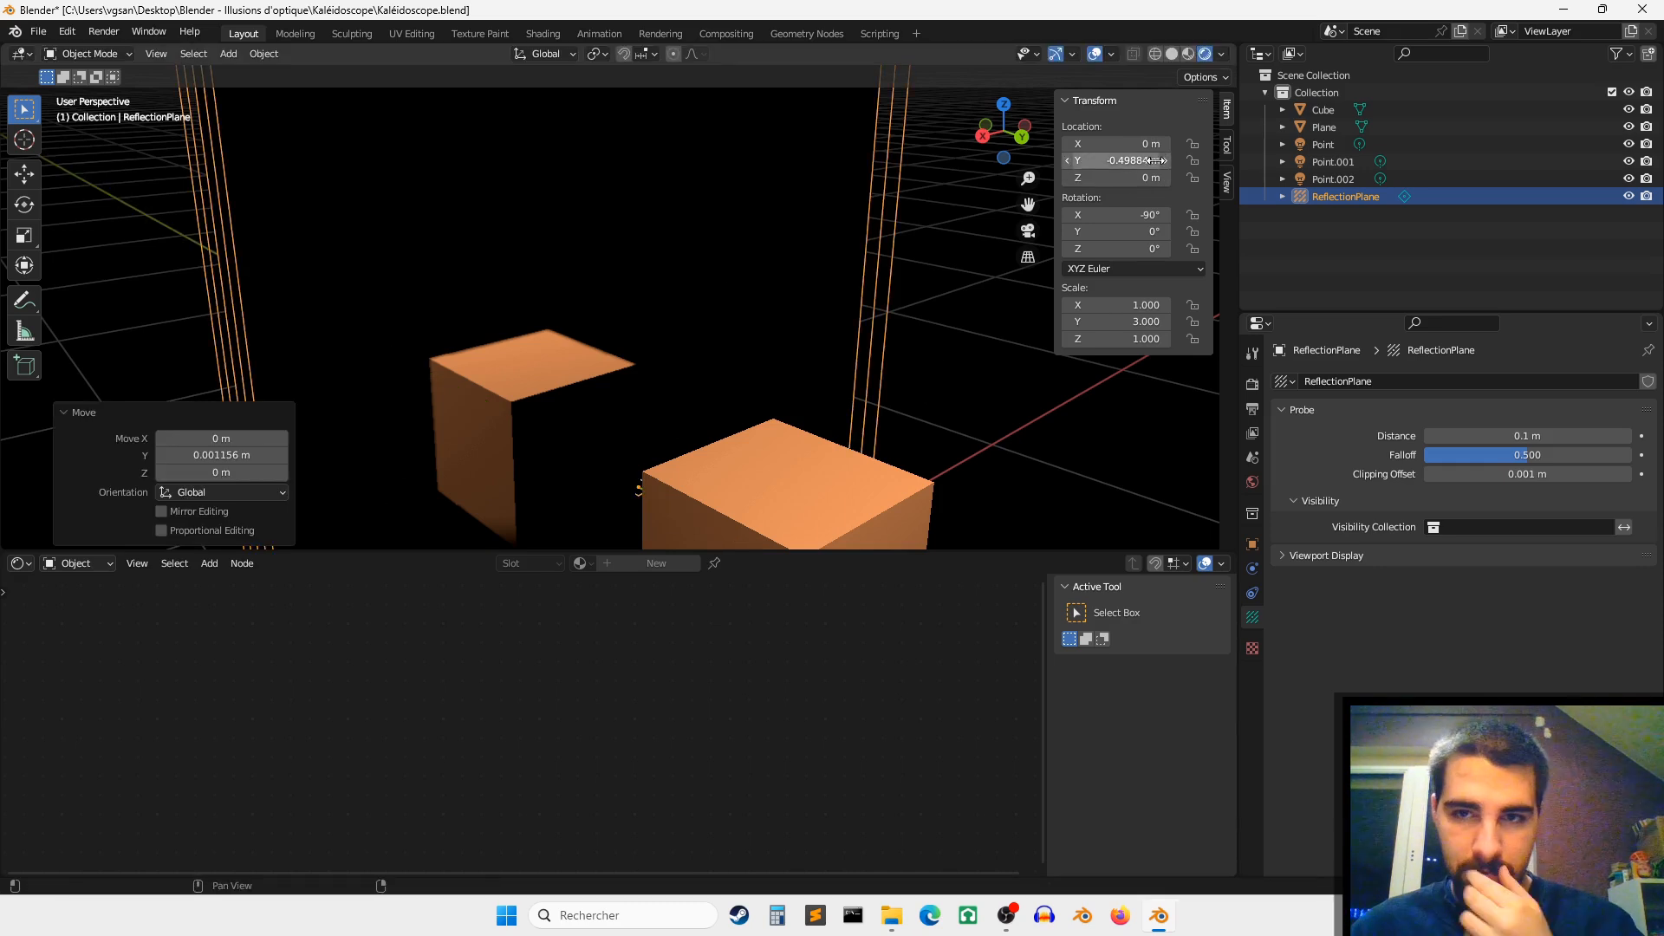
# Step: Set the reflection plane probe's Y location to -0.49 m
pyautogui.moveTo(621, 374); pyautogui.dragTo(657, 401, button='middle')
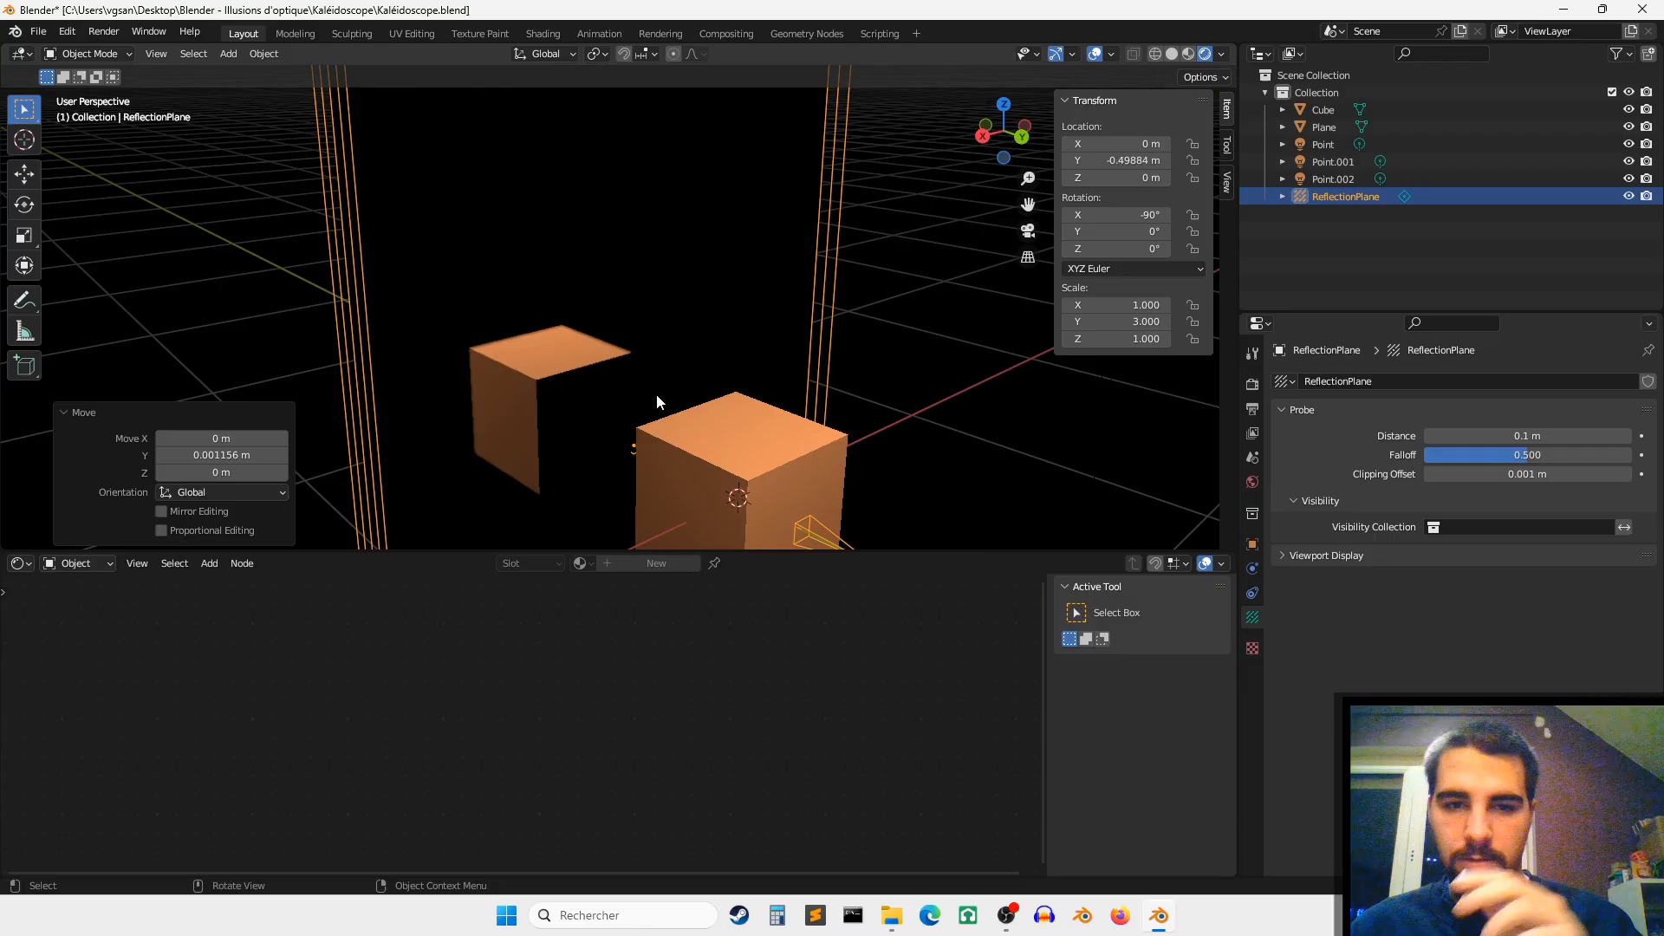
pyautogui.doubleClick(1138, 161)
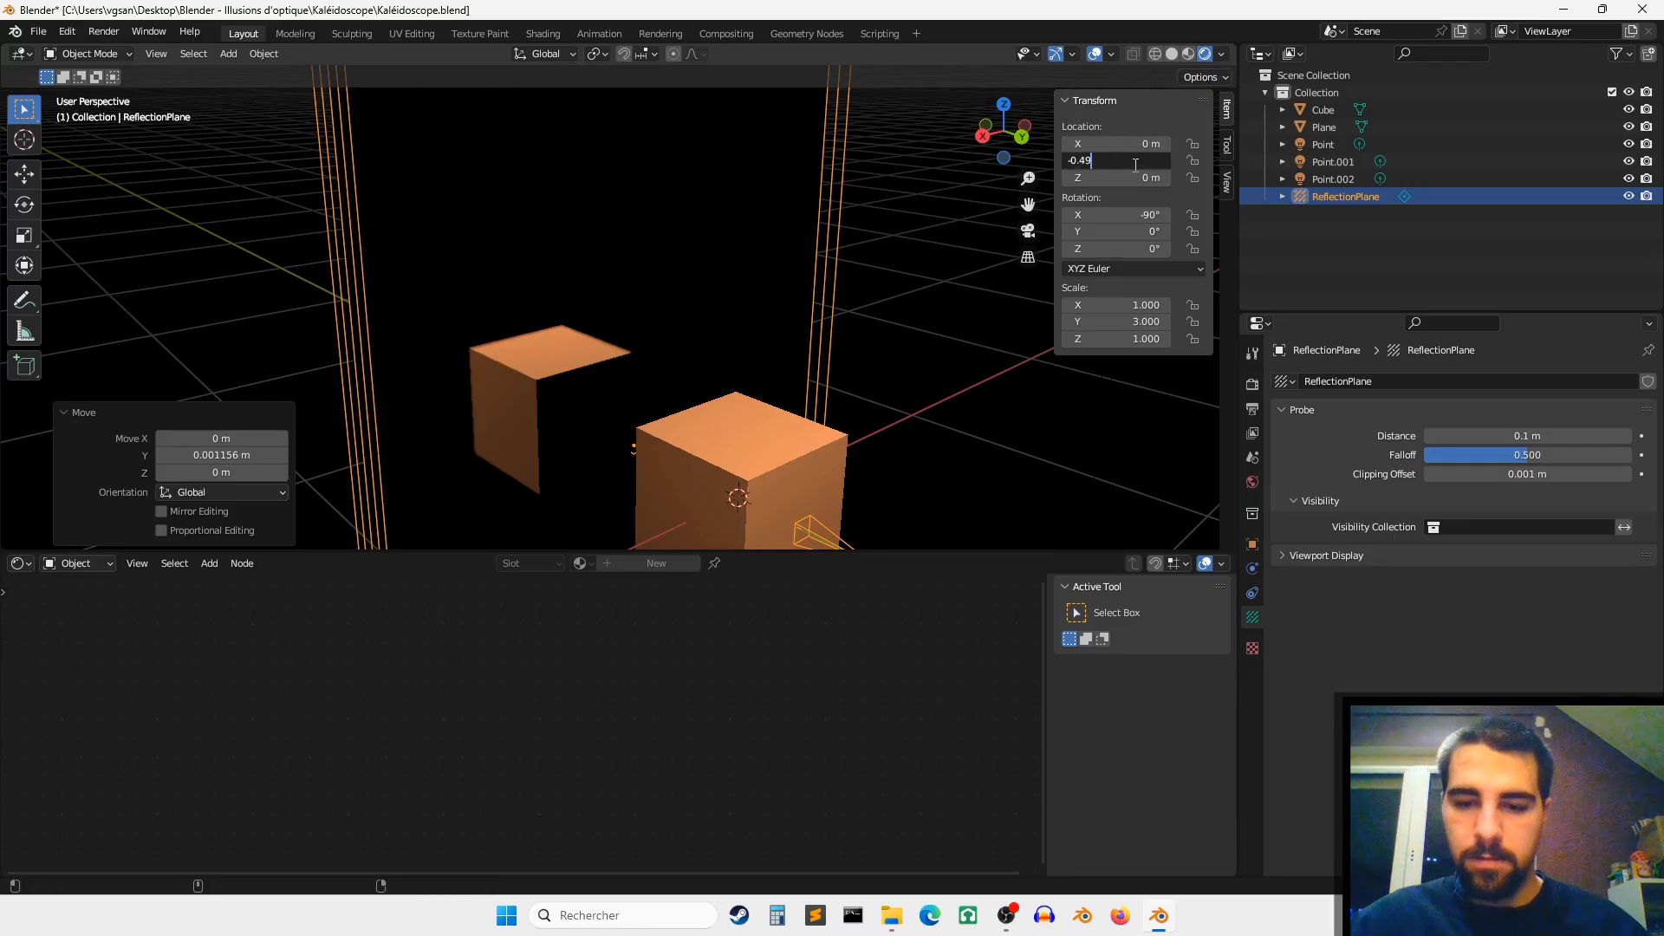
pyautogui.press('Return')
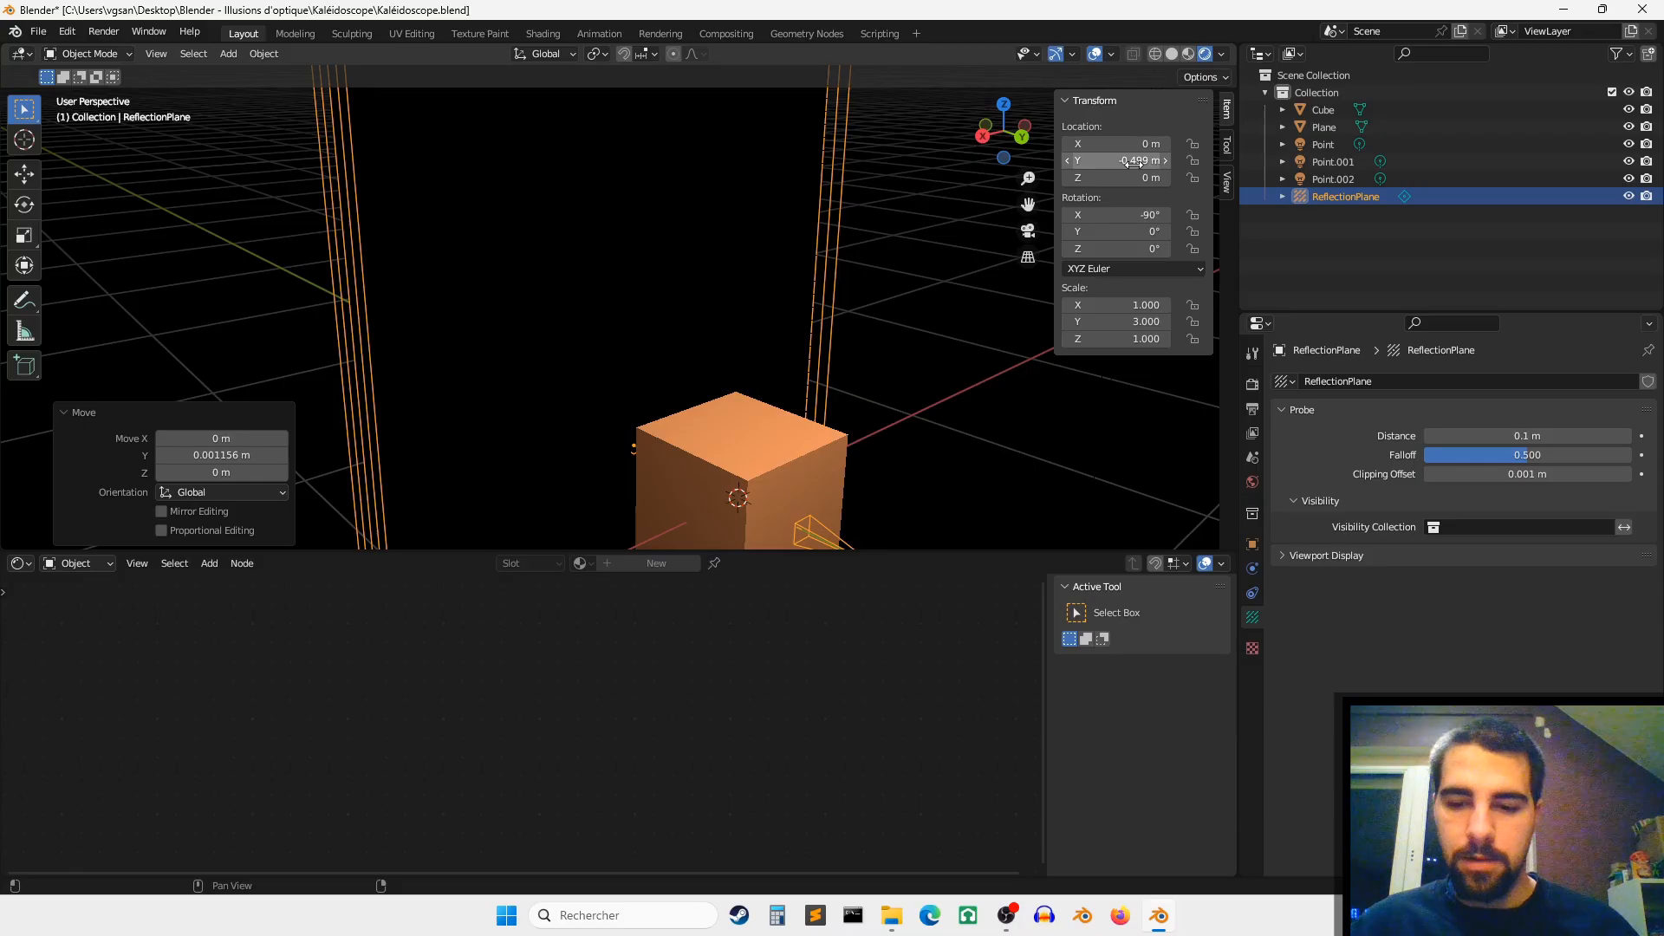
pyautogui.click(1134, 163)
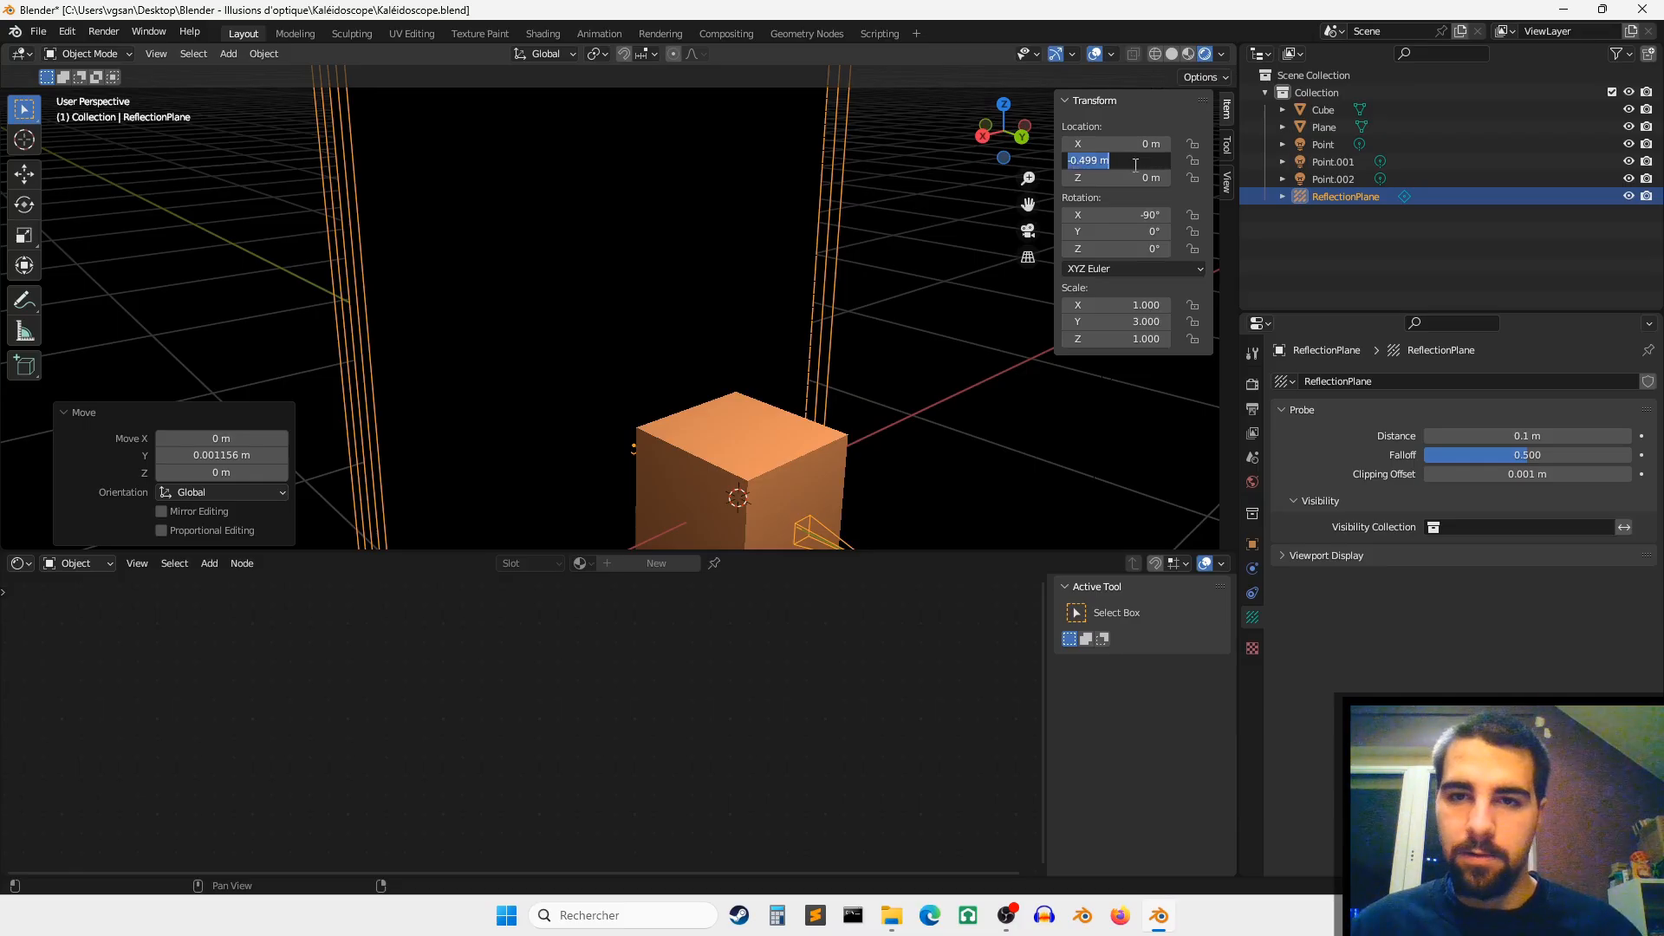
pyautogui.press('Return')
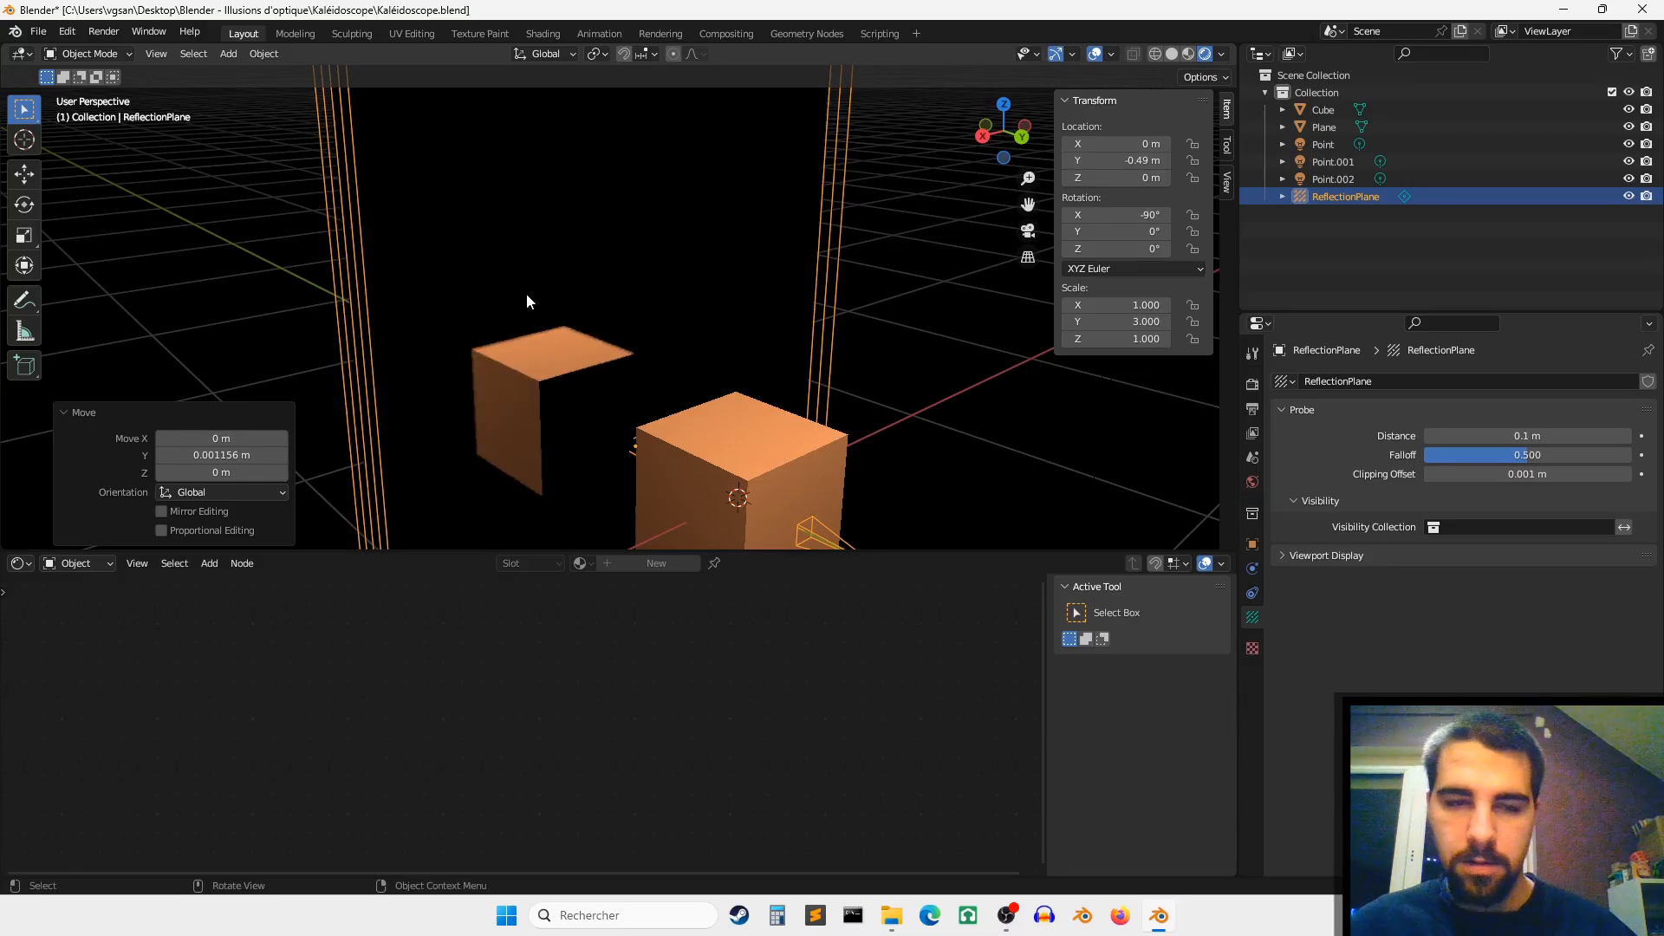
# Step: Try moving the cube around in front of the mirror plane to check how its reflection behaves
pyautogui.scroll(-2, 735, 225)
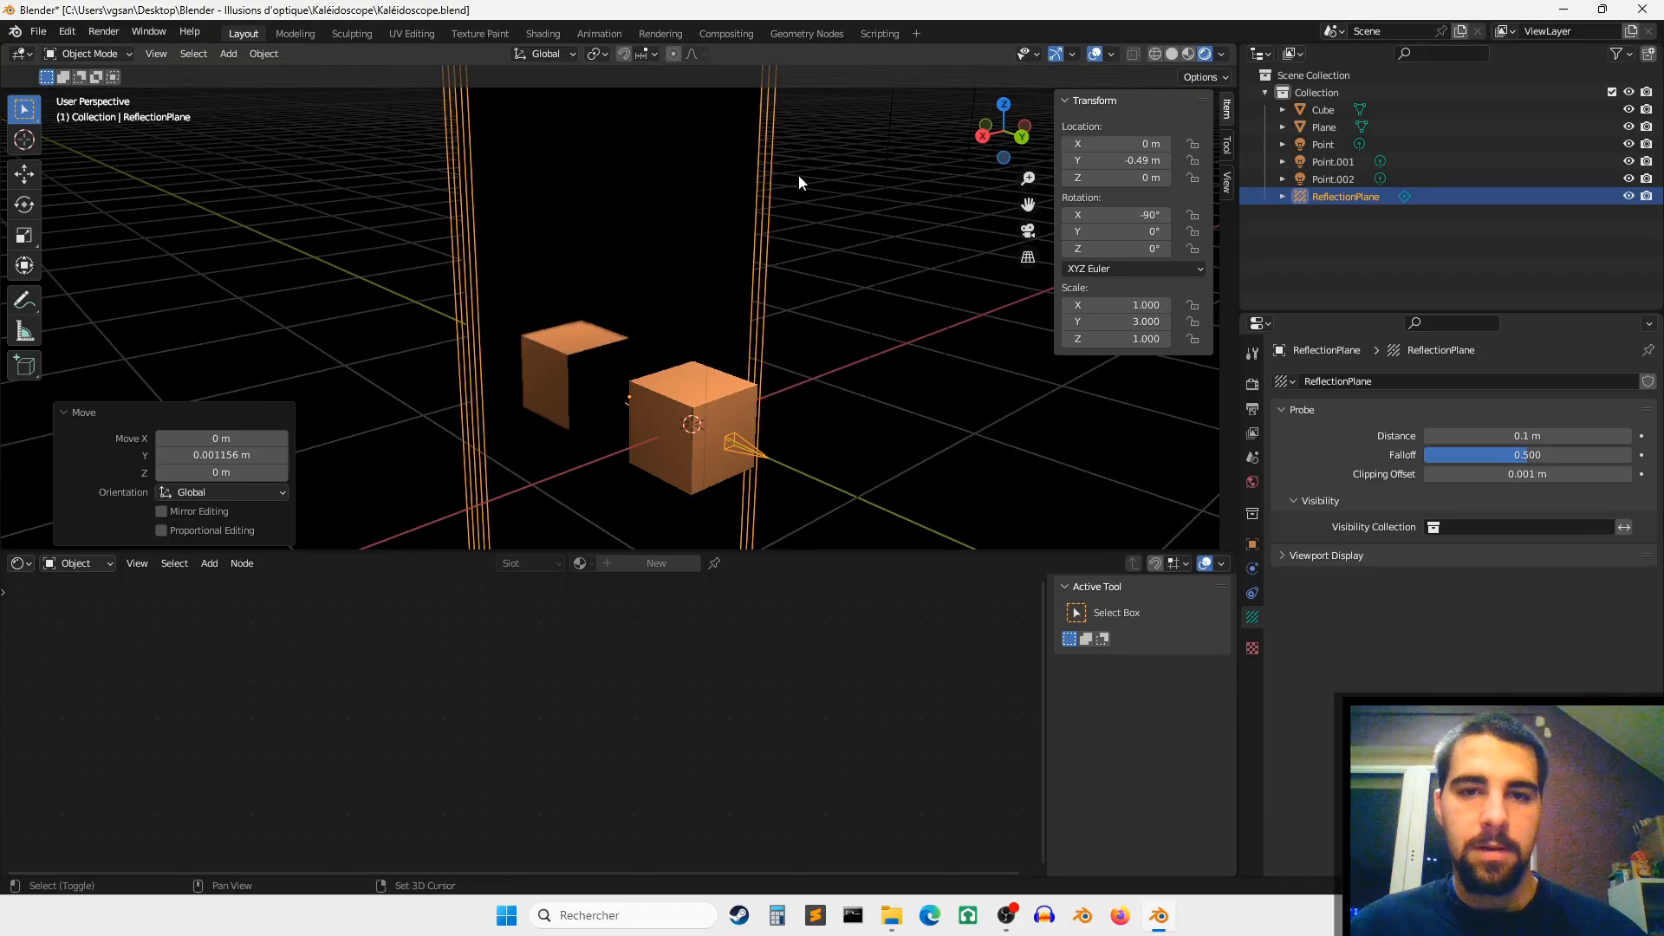
pyautogui.keyDown('shift'); pyautogui.moveTo(798, 175); pyautogui.dragTo(802, 333, button='middle'); pyautogui.keyUp('shift')
pyautogui.keyDown('shift'); pyautogui.moveTo(577, 545); pyautogui.dragTo(630, 340, button='middle'); pyautogui.keyUp('shift')
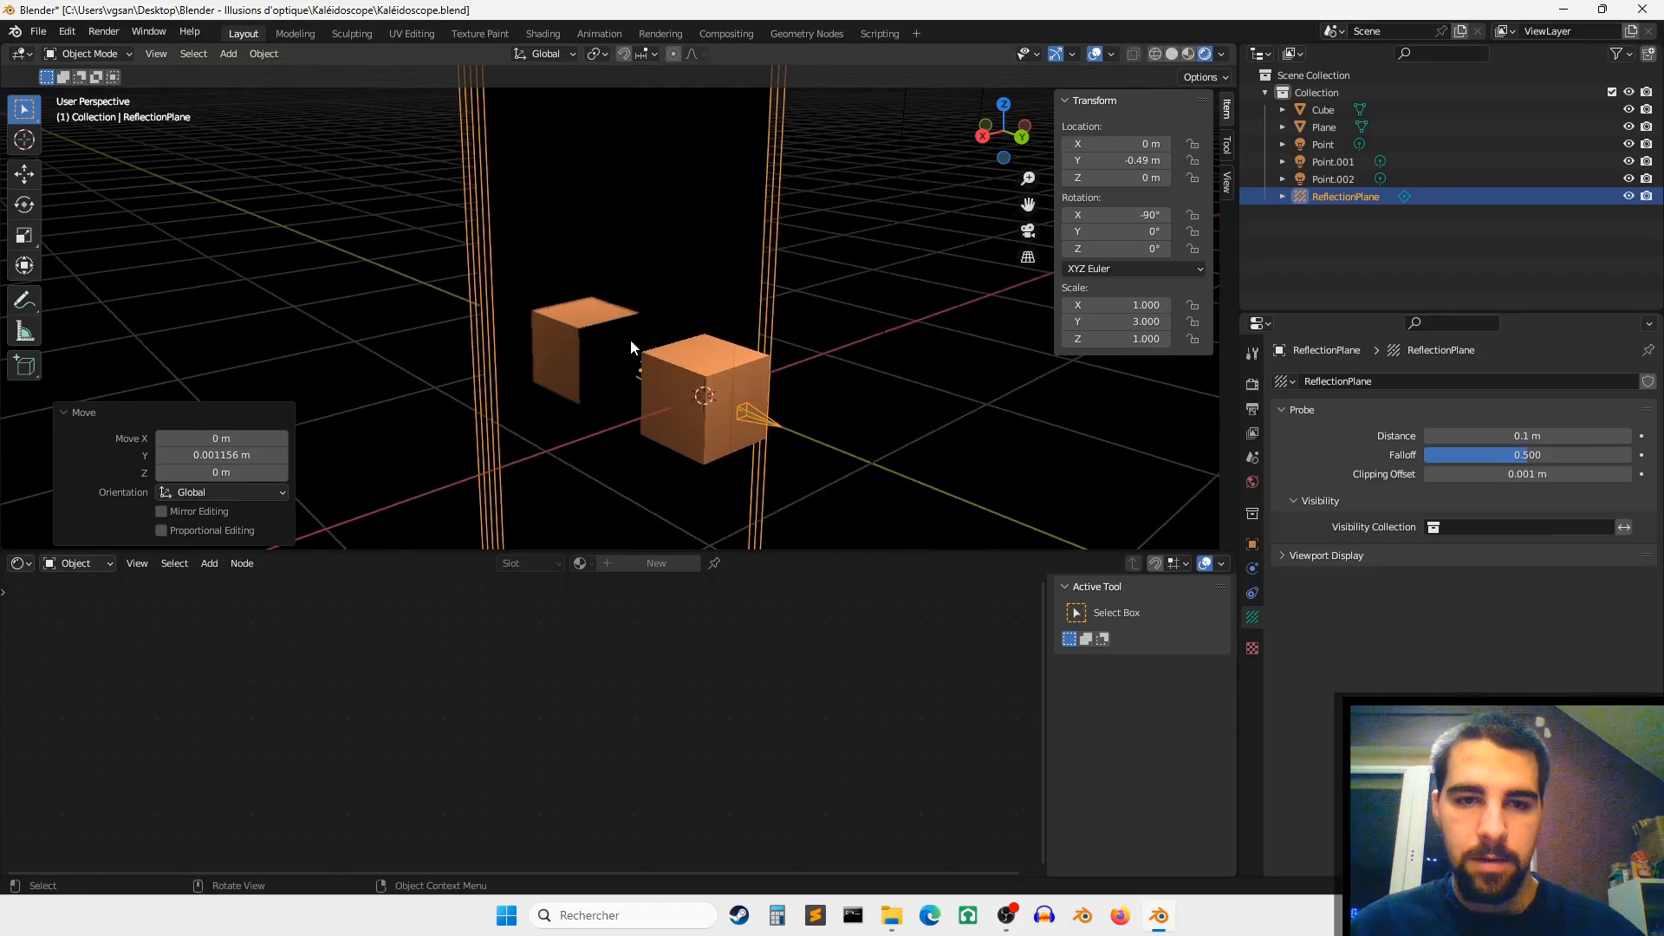
pyautogui.click(693, 377)
pyautogui.press('g')
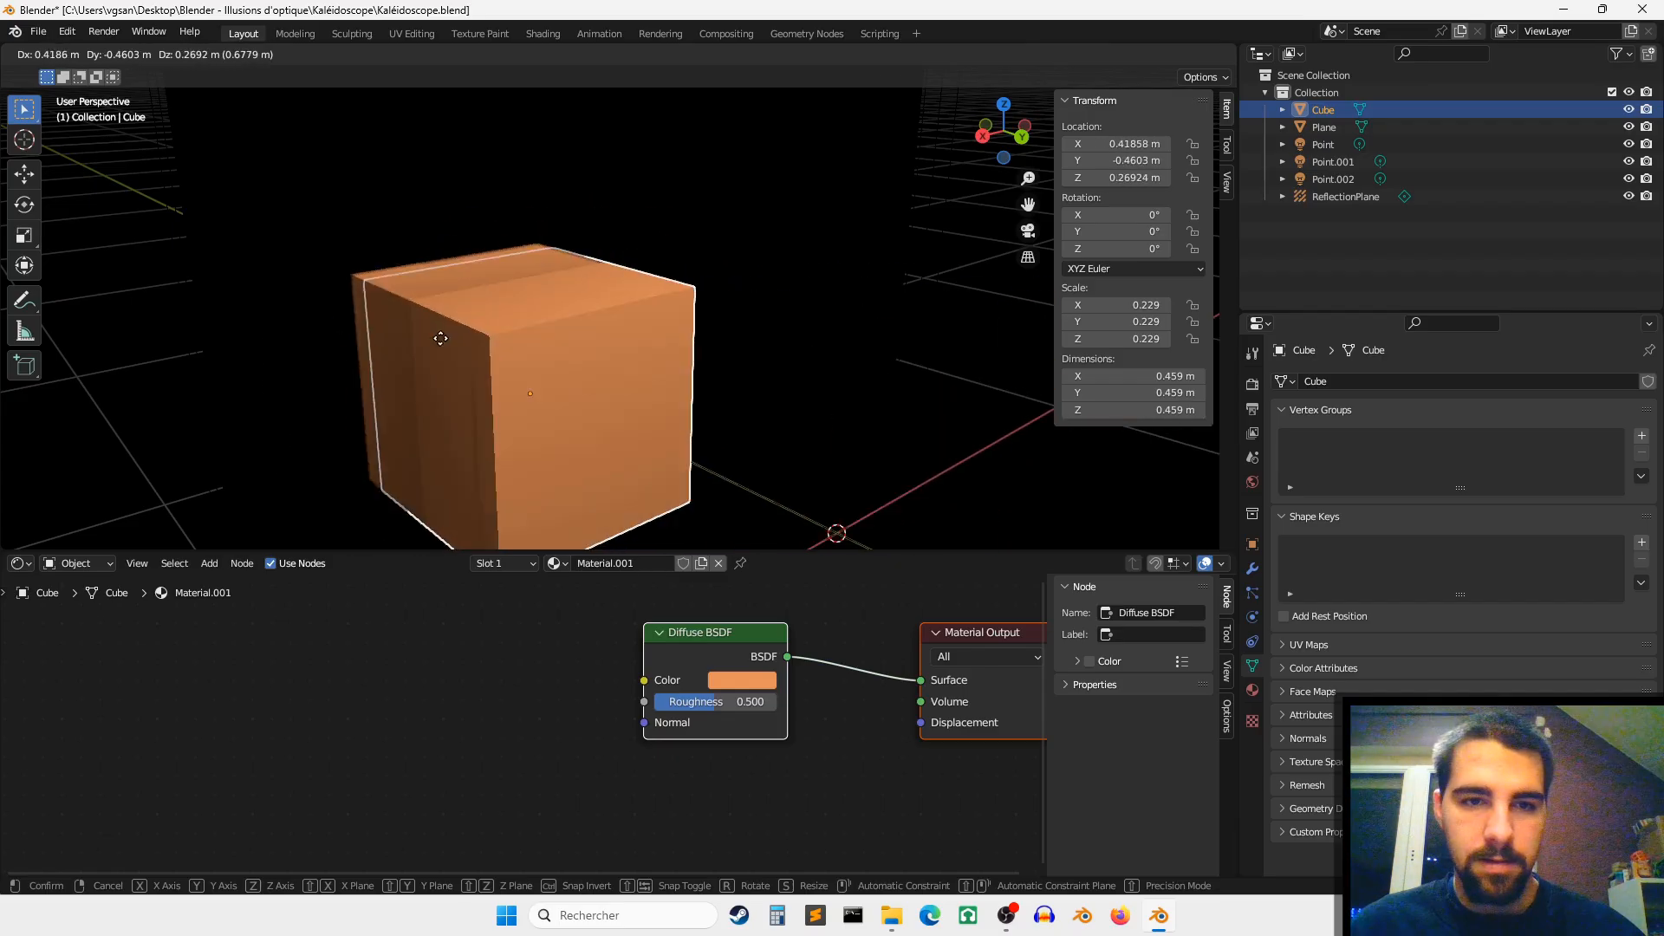
pyautogui.rightClick(618, 319)
# Step: Switch to solid shading and parent the reflection plane probe to the mirror plane as Object
pyautogui.scroll(-1, 619, 319)
pyautogui.moveTo(618, 319); pyautogui.dragTo(671, 557, button='middle')
pyautogui.click(1172, 54)
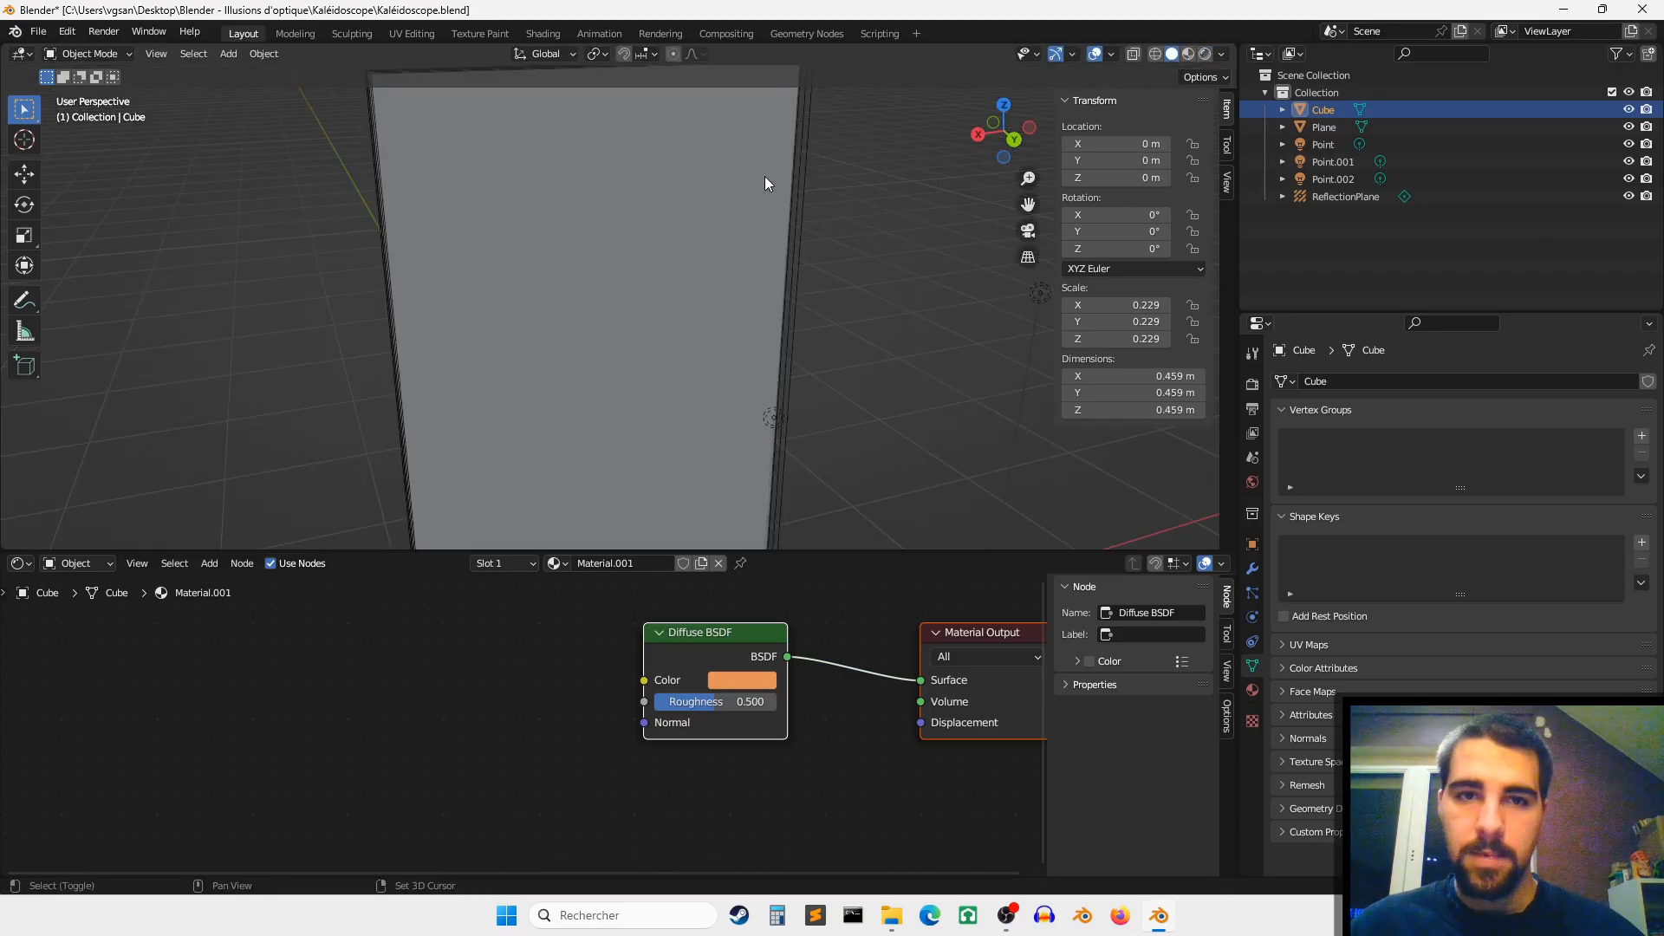
pyautogui.moveTo(764, 175)
pyautogui.mouseDown(button='middle')
pyautogui.moveTo(749, 359)
pyautogui.moveTo(1163, 78)
pyautogui.mouseUp(button='middle')
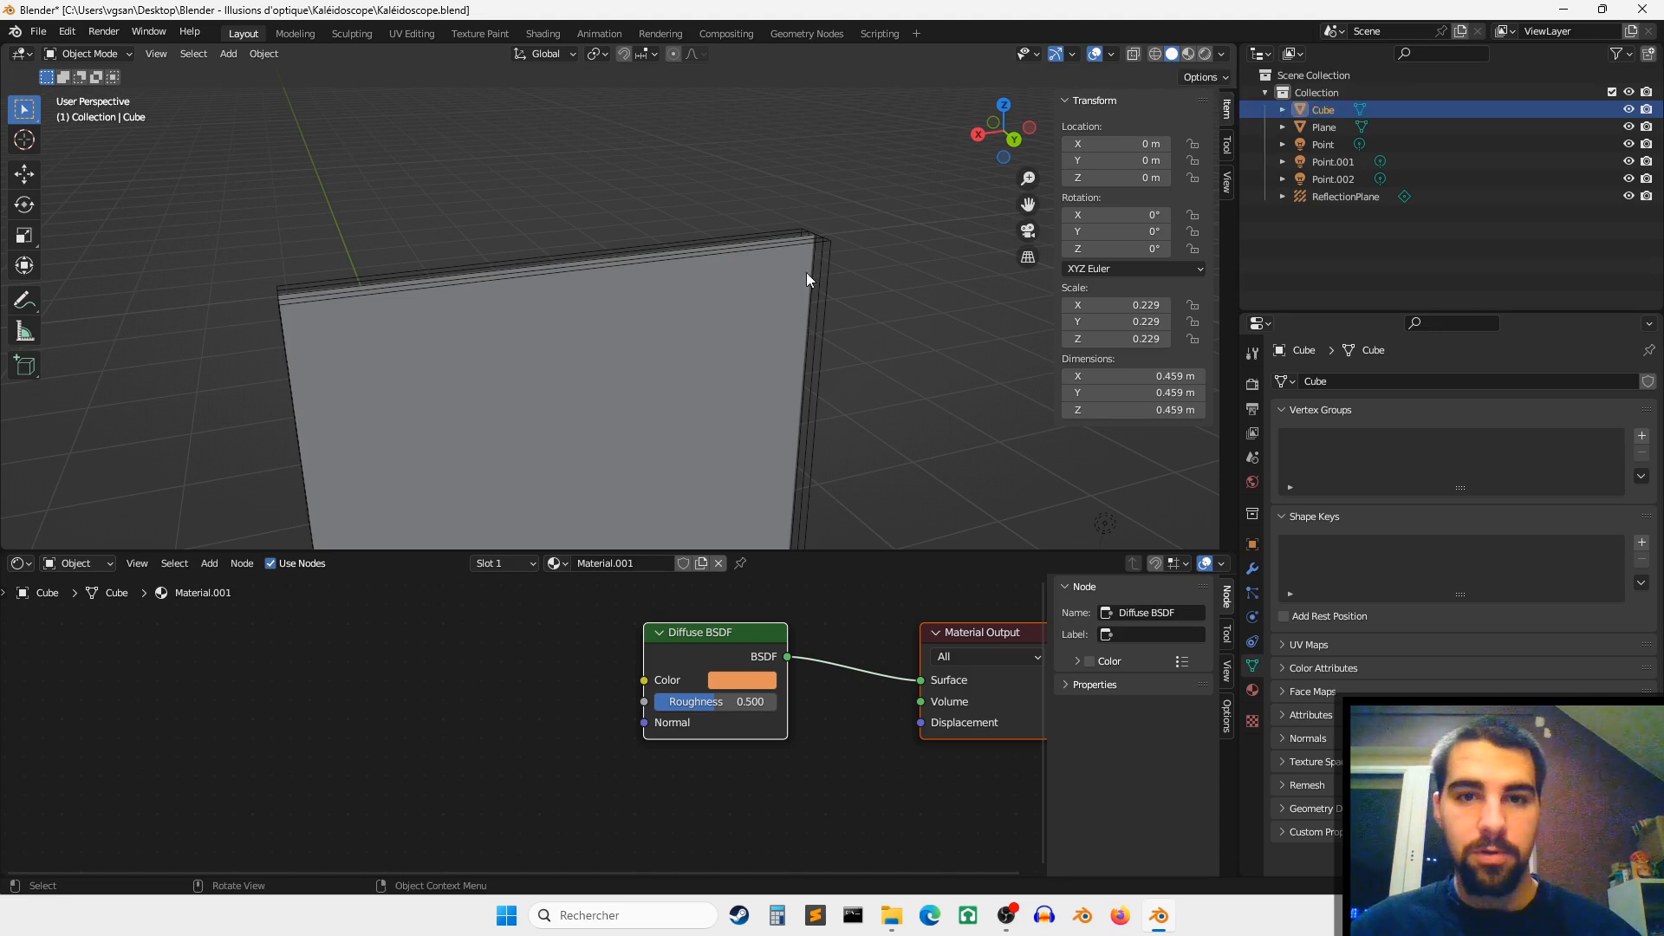
pyautogui.click(822, 251)
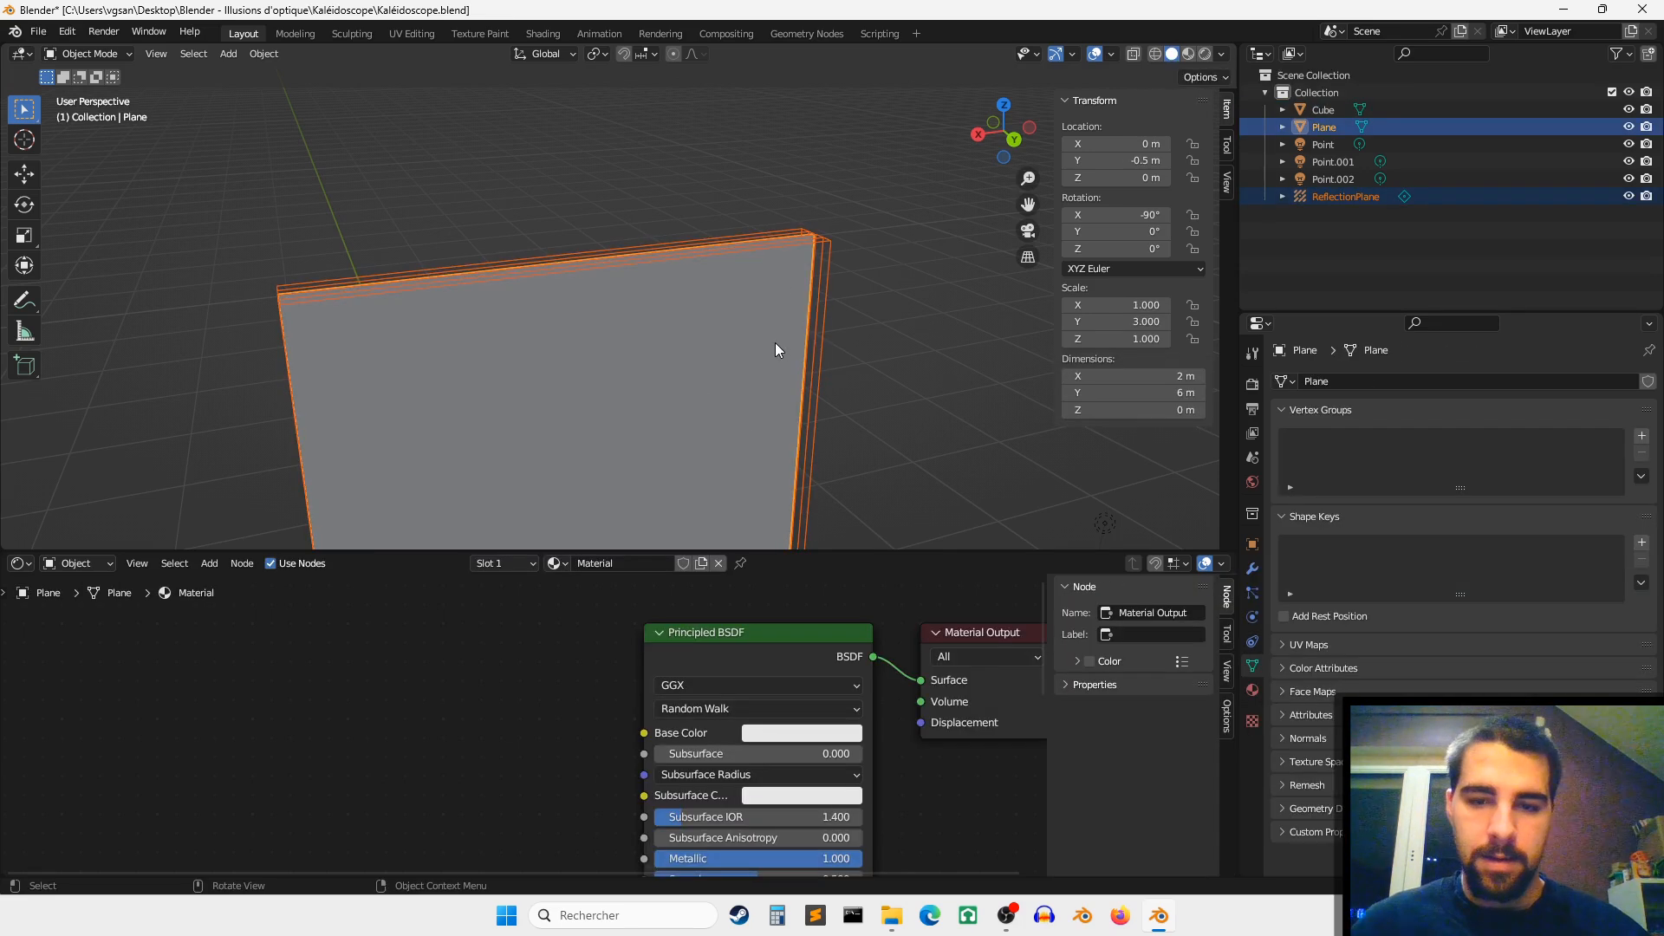
pyautogui.hotkey('ctrl', 'p')
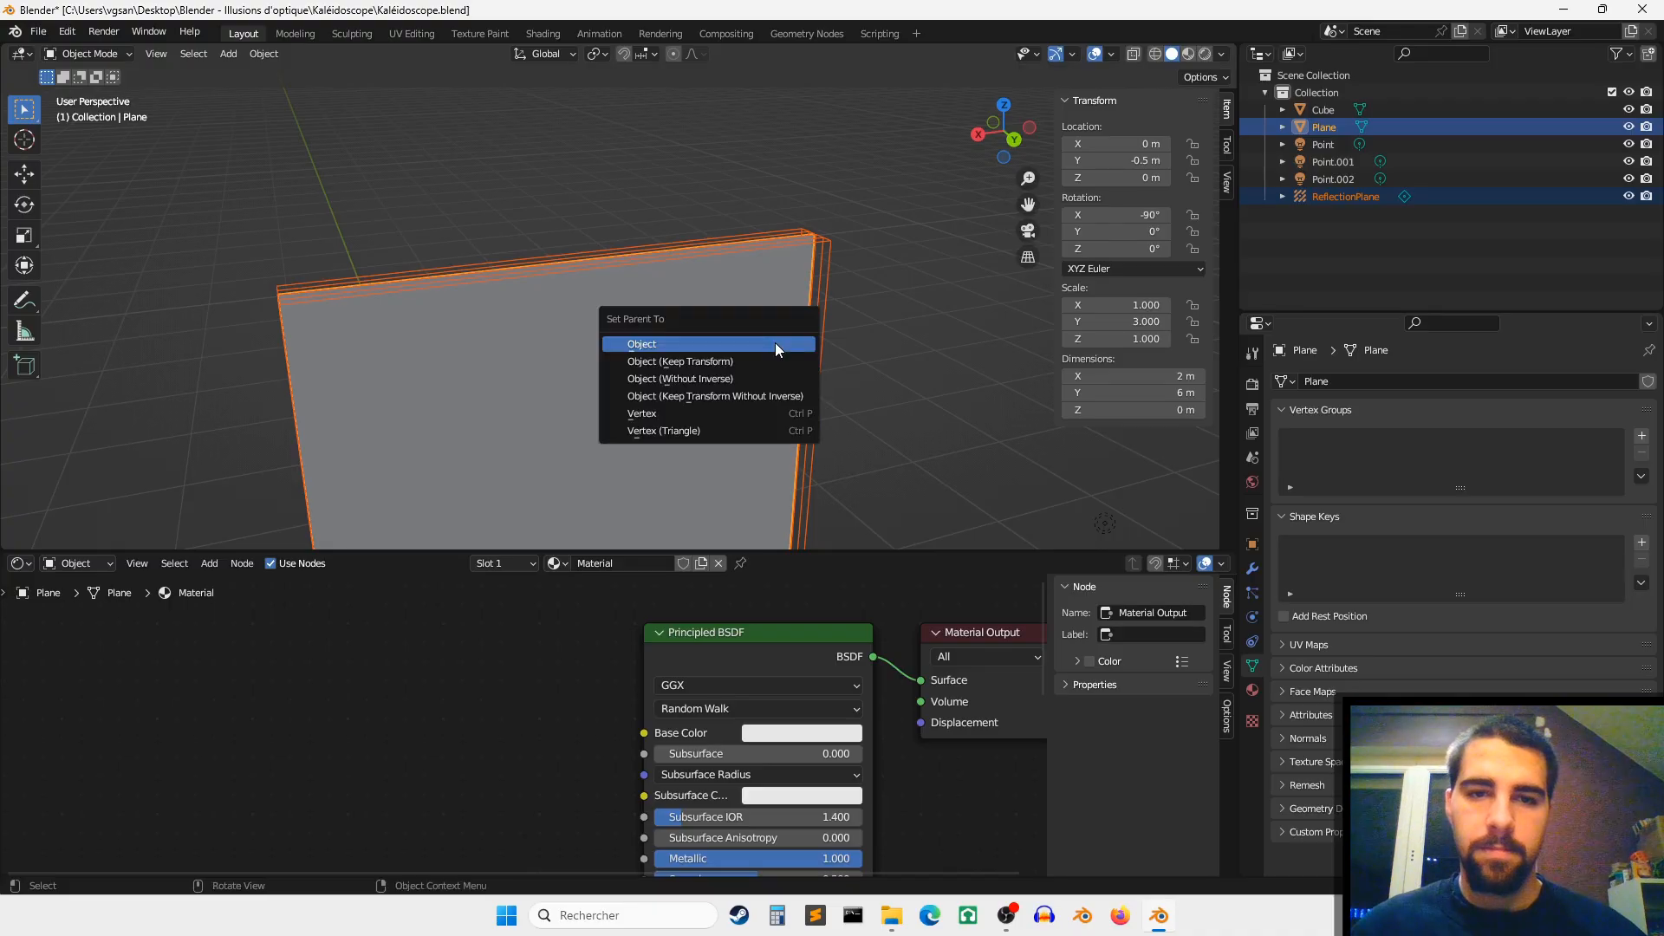
pyautogui.click(774, 344)
# Step: Try moving the mirror plane to check that its parented probe follows
pyautogui.moveTo(803, 238); pyautogui.dragTo(627, 277, button='middle')
pyautogui.click(626, 278)
pyautogui.press('g')
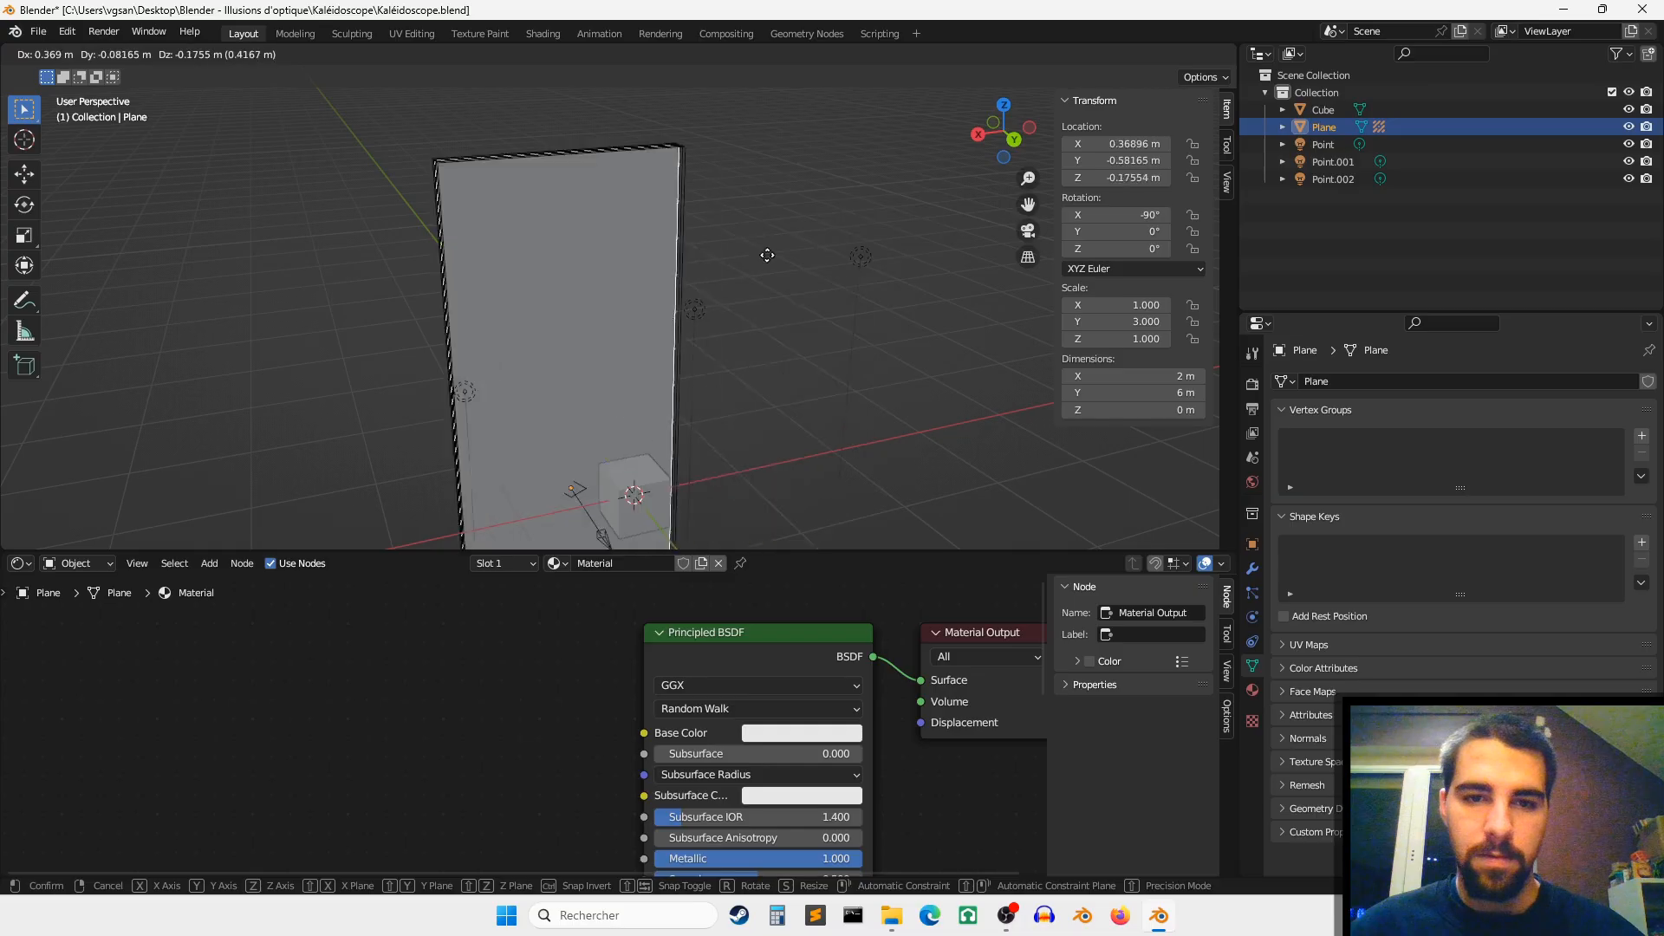
pyautogui.rightClick(804, 242)
# Step: Select the mirror plane together with its child reflection probe and duplicate both in place in top view
pyautogui.moveTo(804, 241); pyautogui.dragTo(701, 298, button='middle')
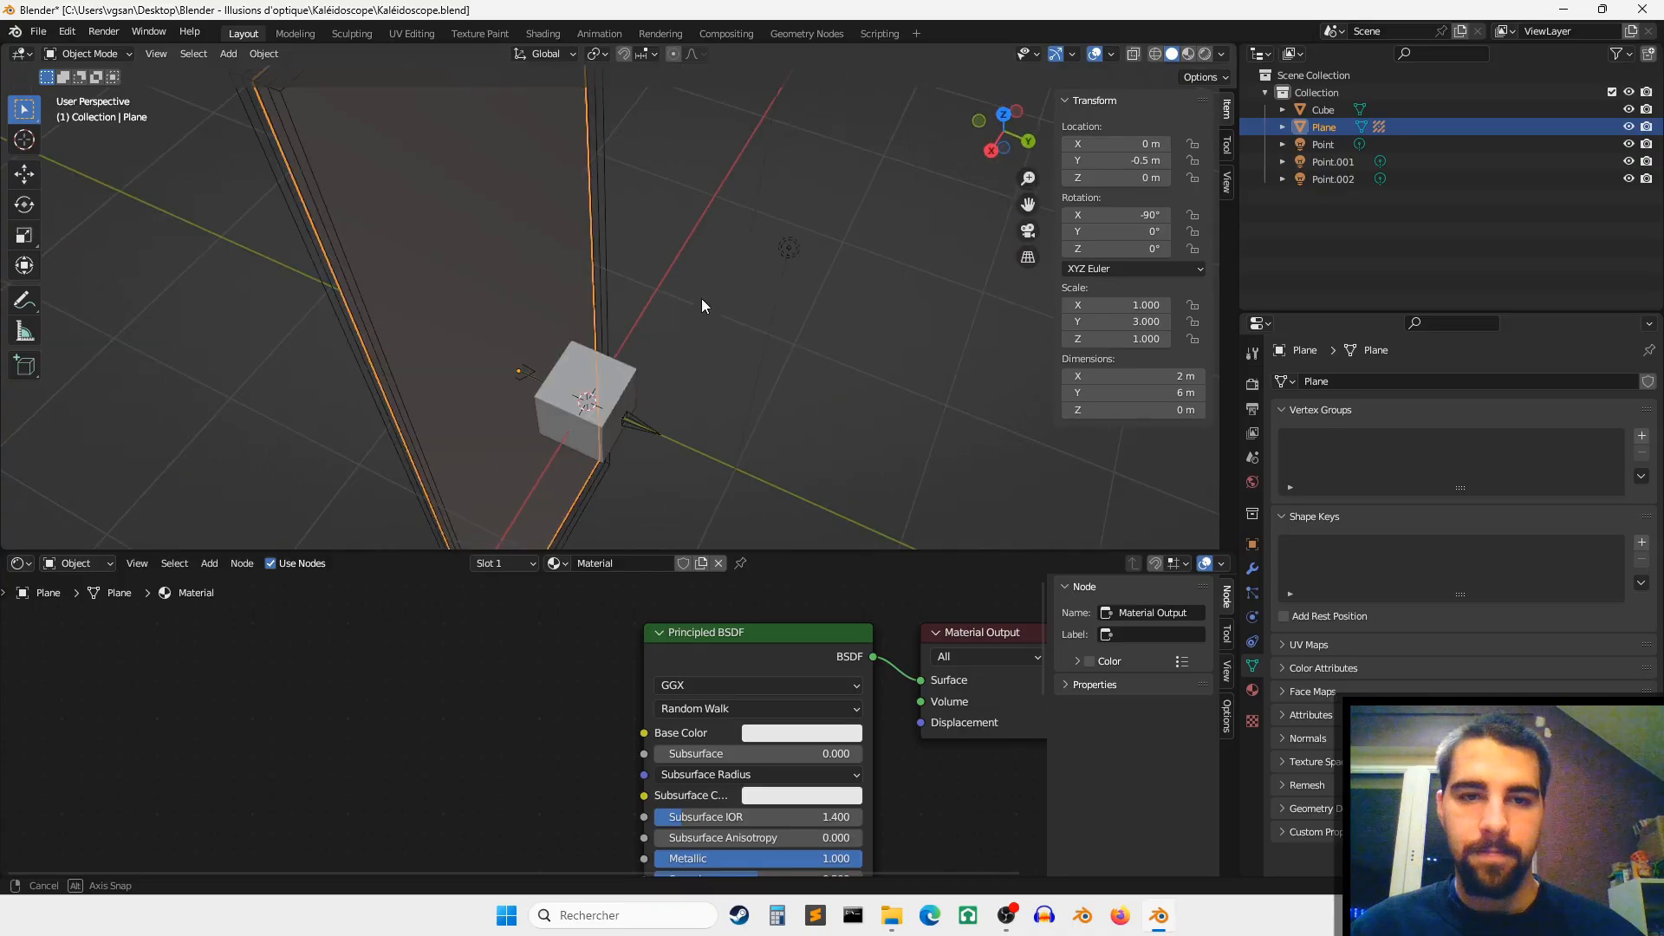
pyautogui.click(1008, 115)
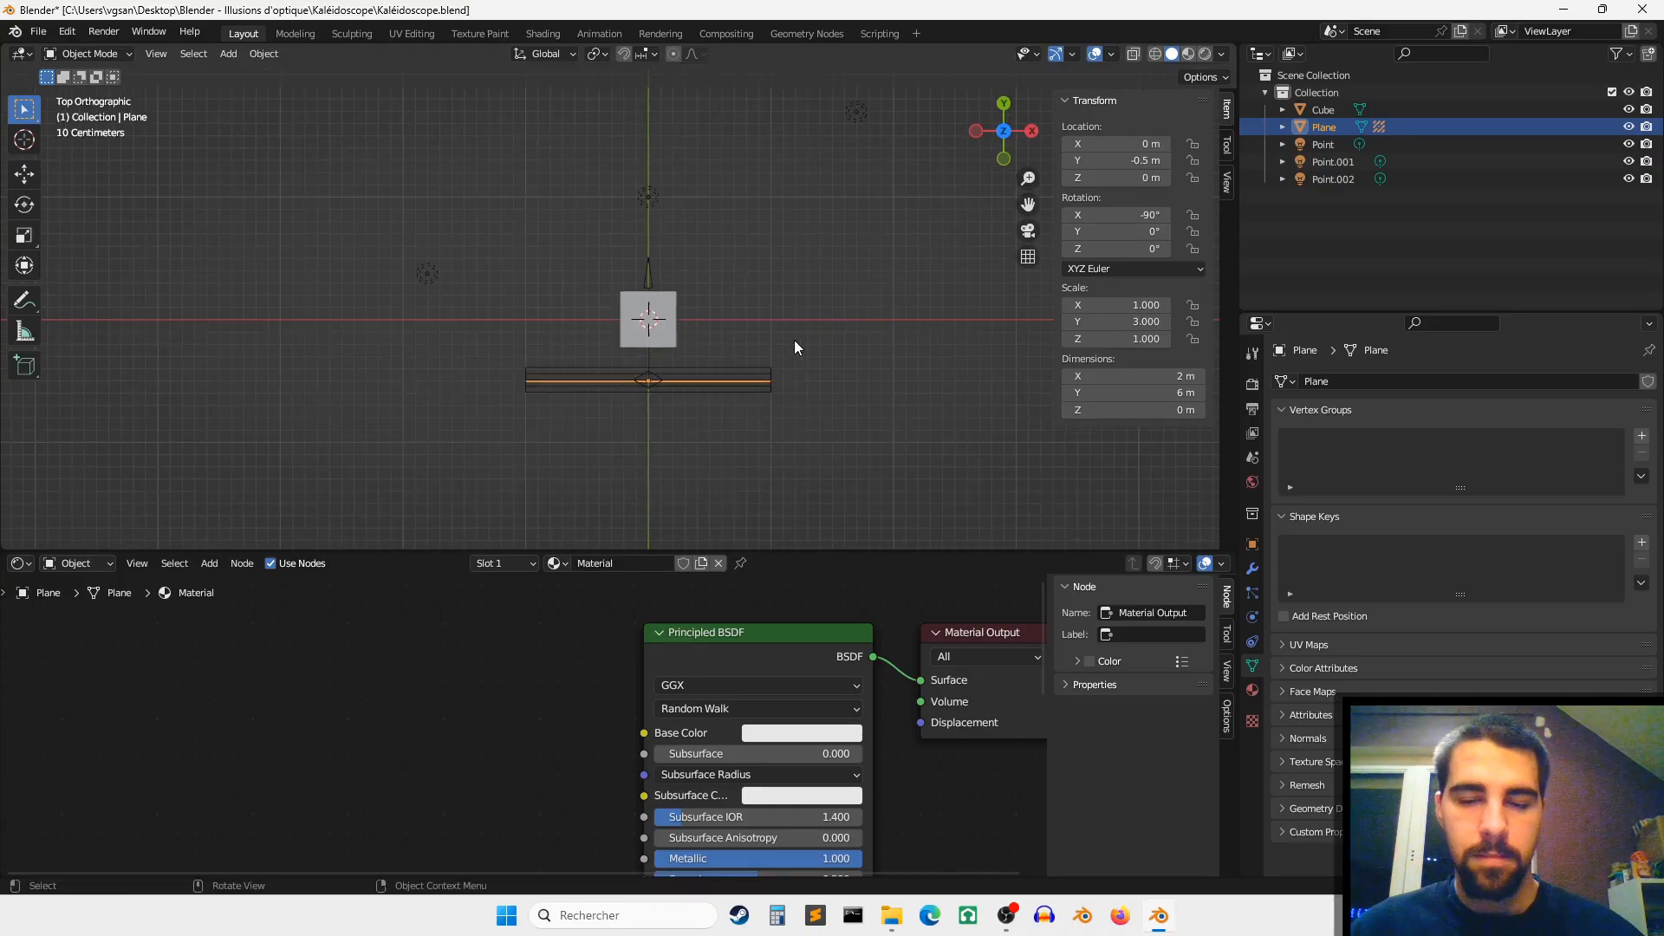
pyautogui.keyDown('shift'); pyautogui.click(764, 367); pyautogui.keyUp('shift')
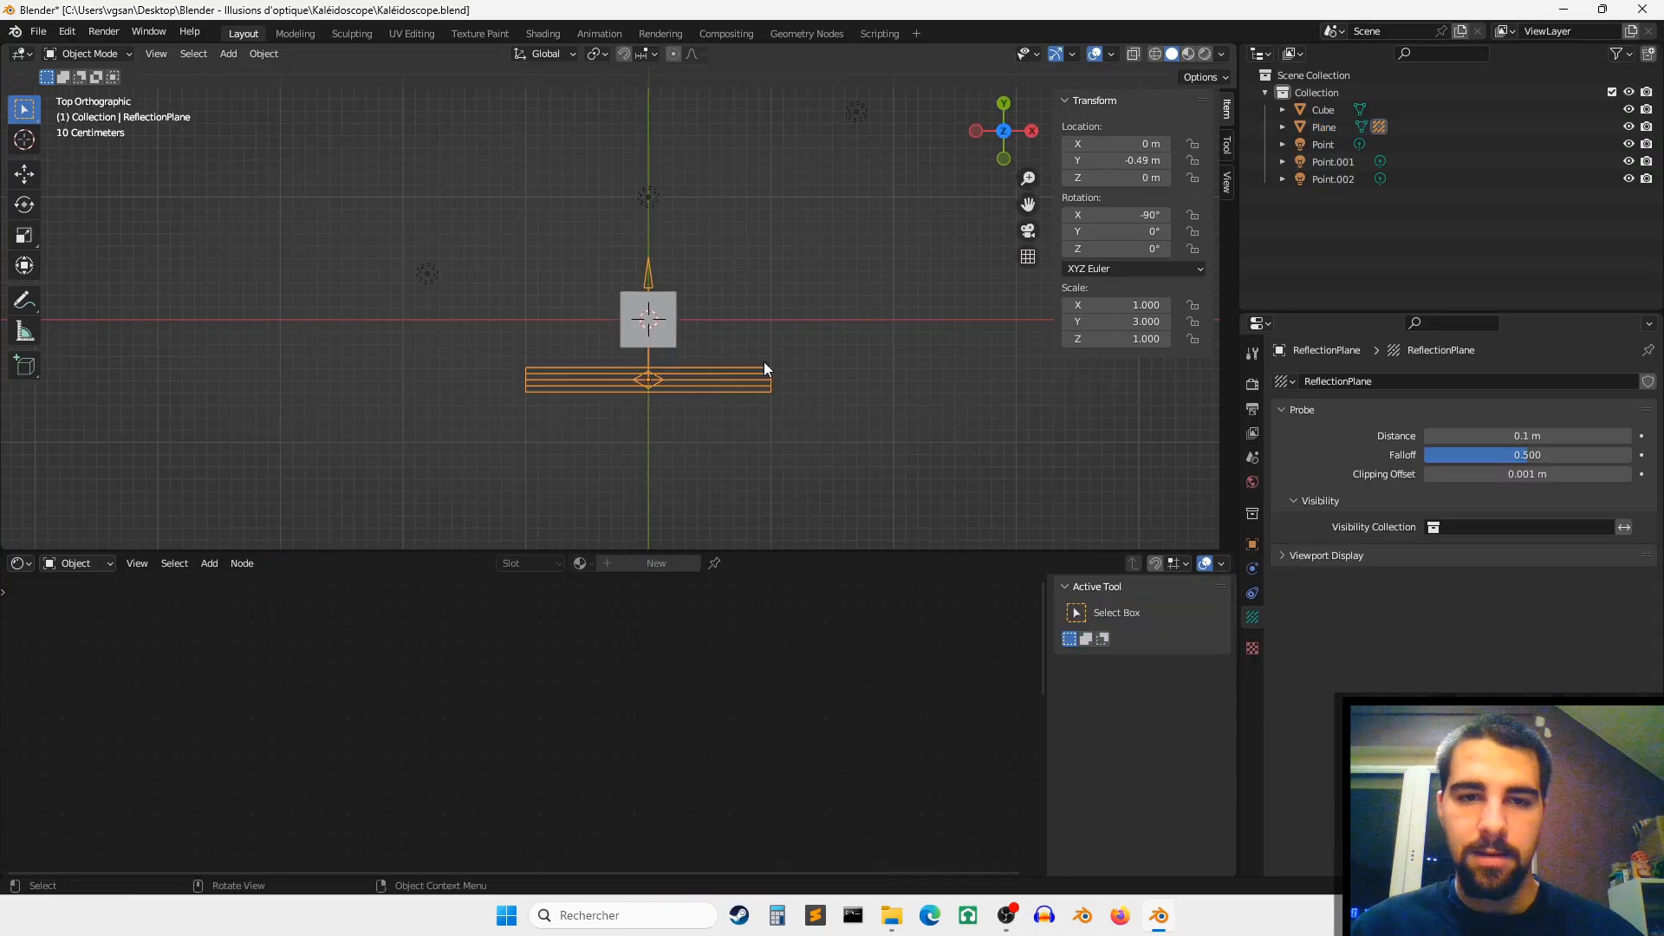
pyautogui.scroll(2, 764, 367)
pyautogui.moveTo(819, 425); pyautogui.dragTo(772, 321, button='middle')
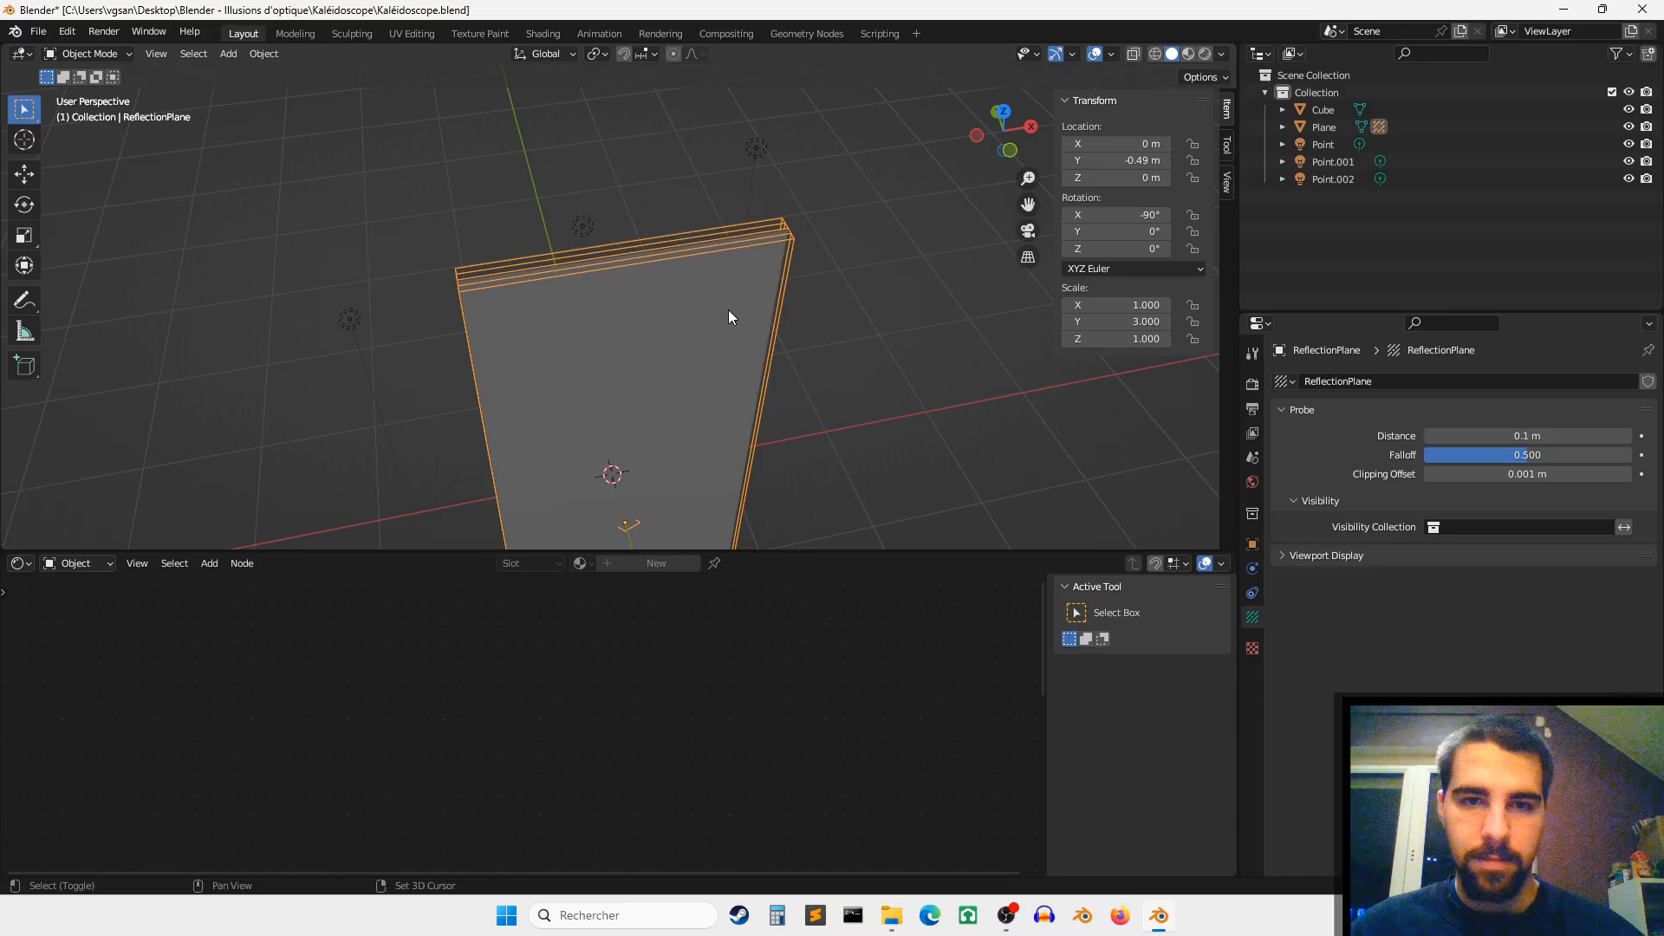
pyautogui.click(1277, 129)
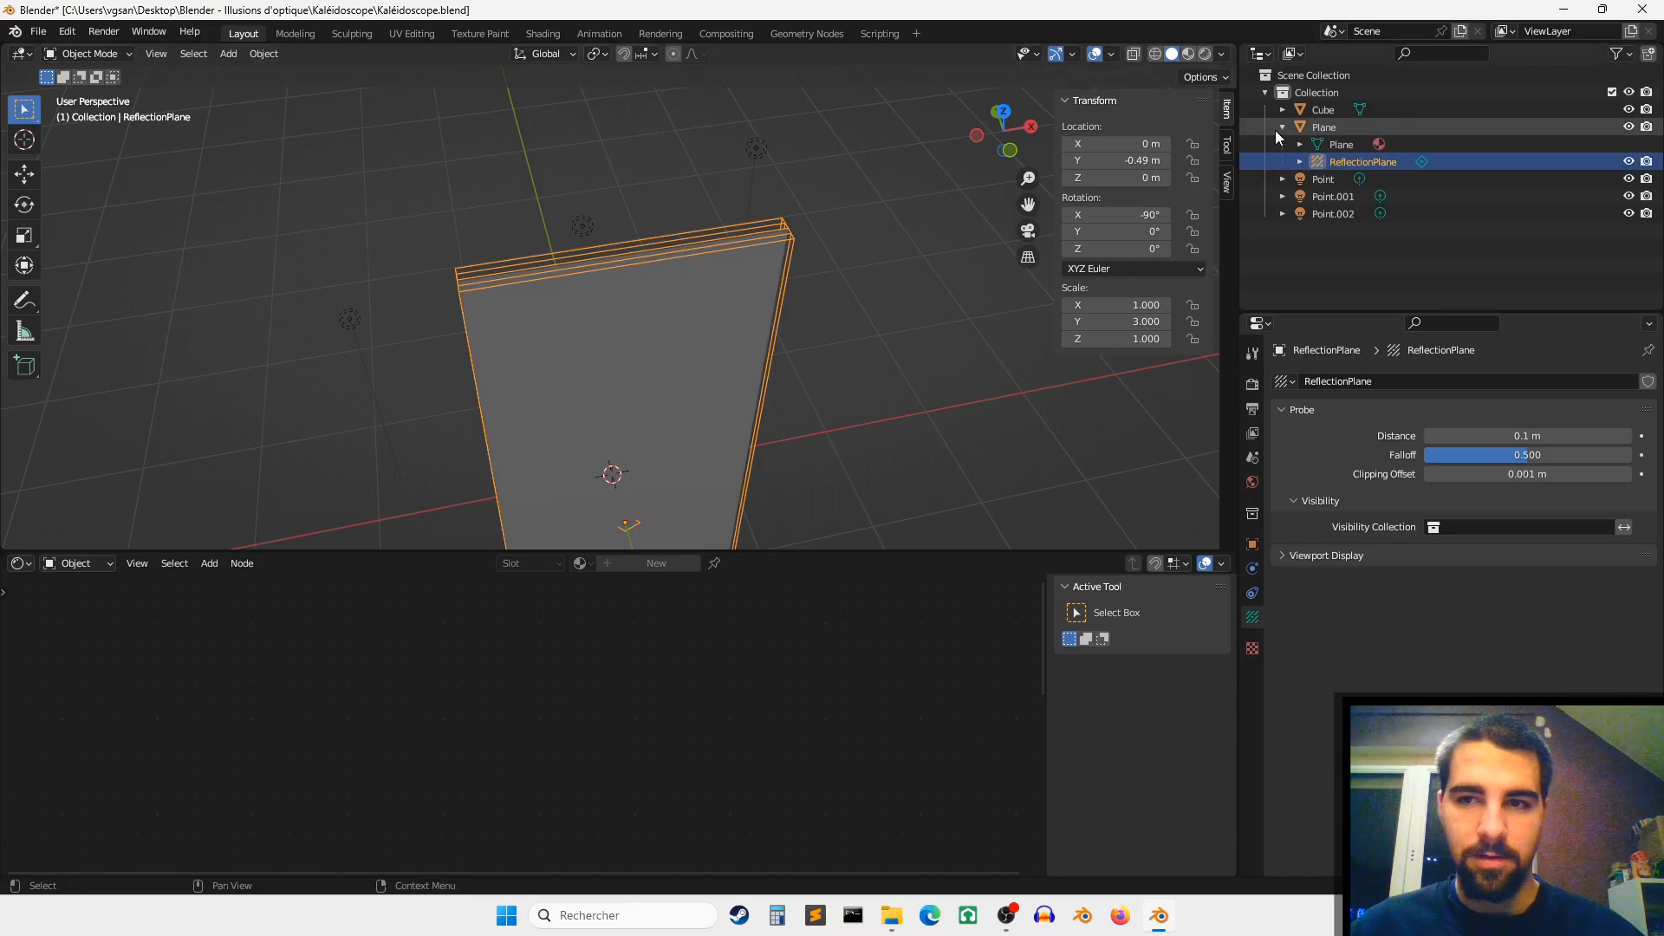
pyautogui.click(678, 326)
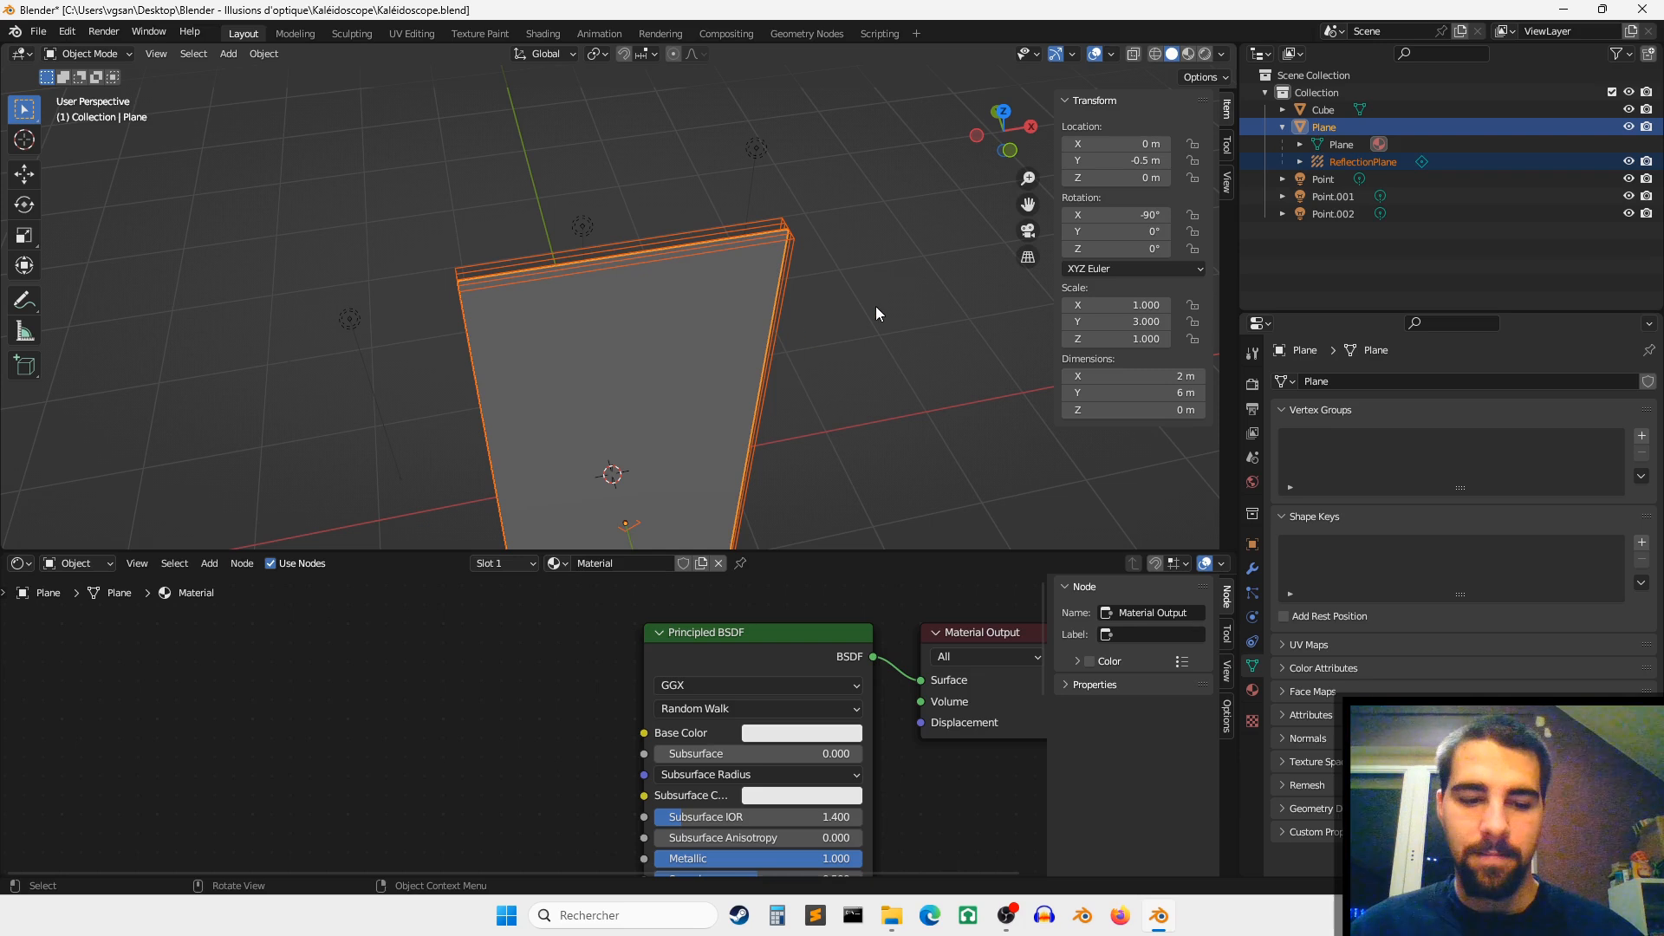
pyautogui.click(1007, 112)
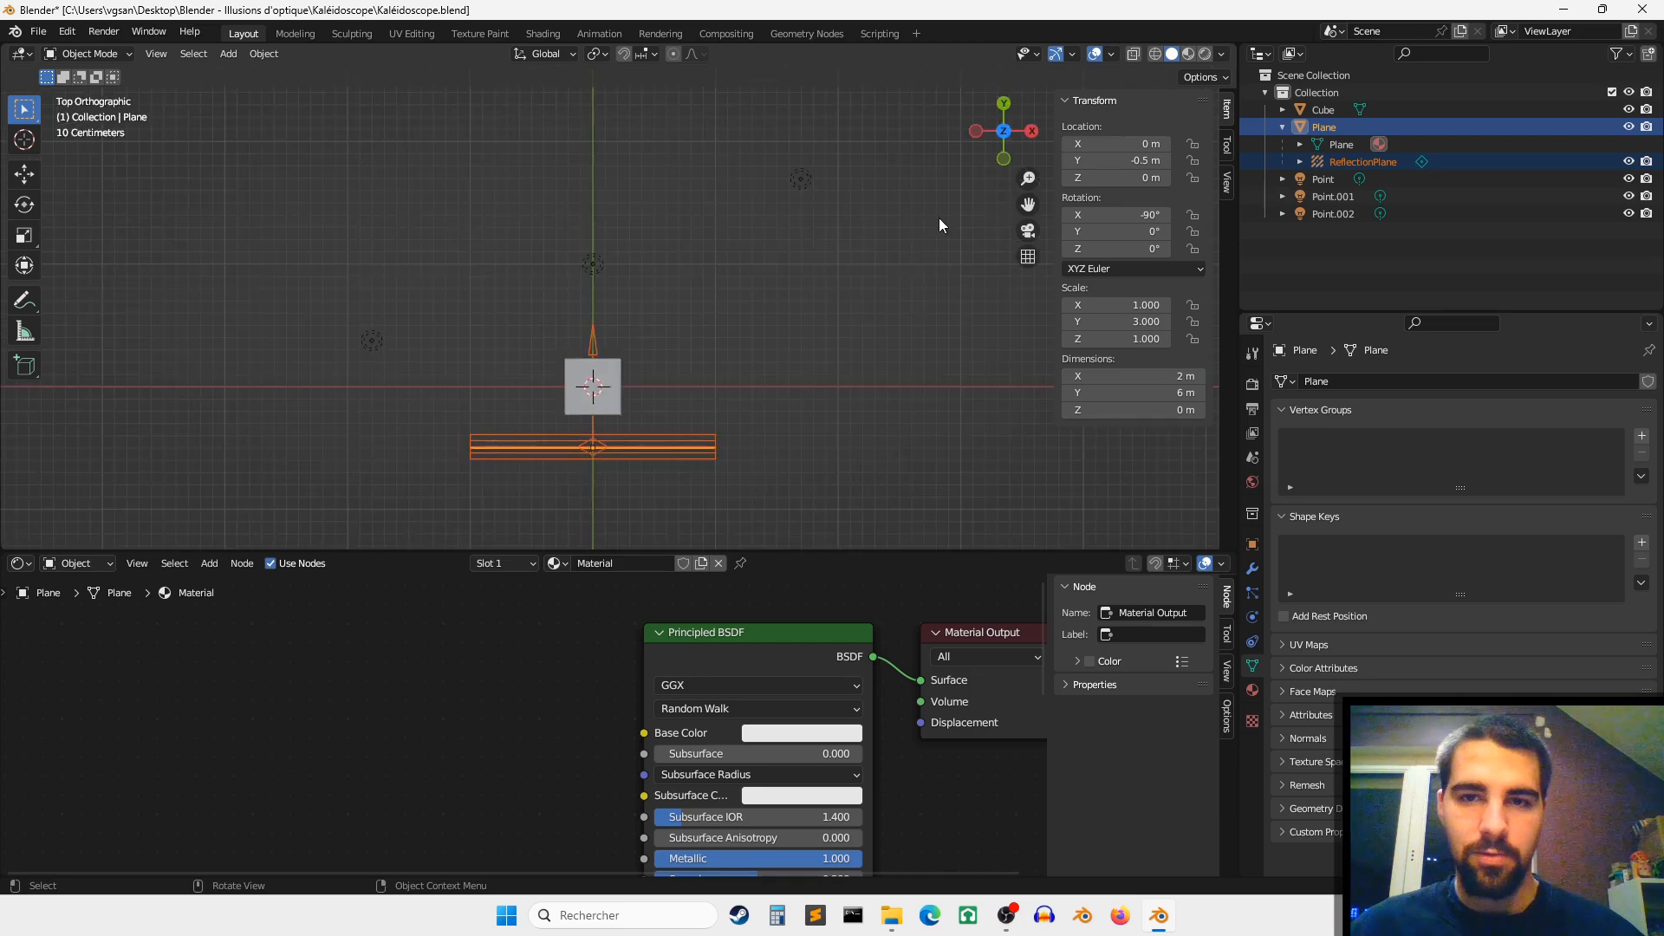
pyautogui.scroll(2, 854, 324)
pyautogui.hotkey('shift', 'd')
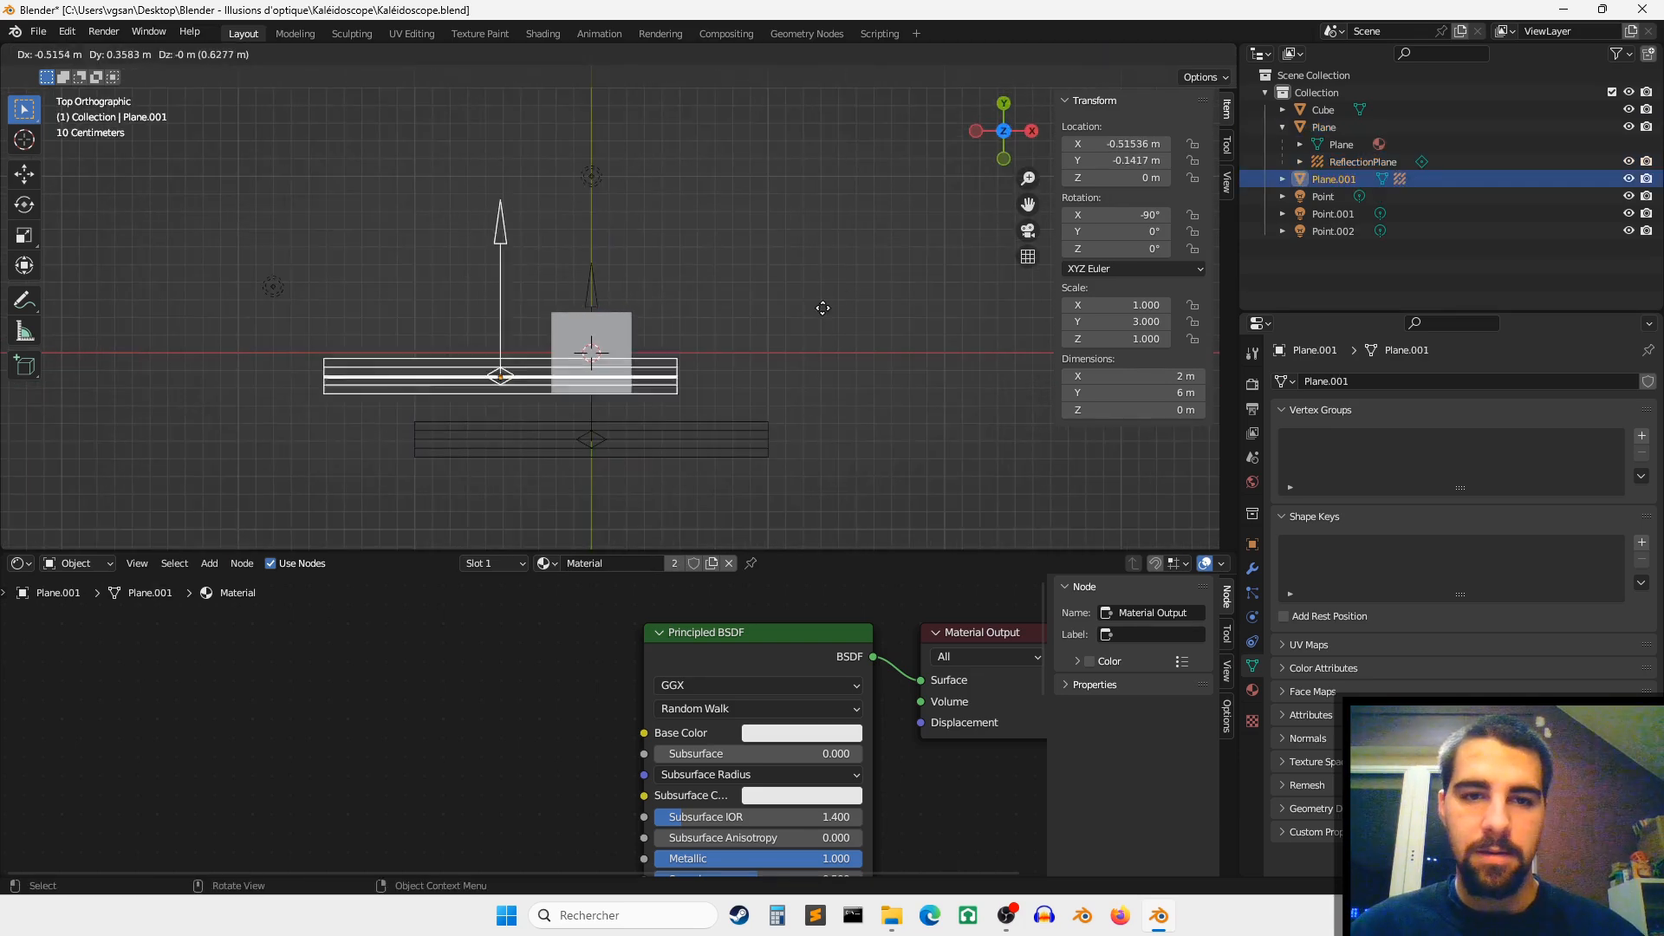
pyautogui.rightClick(822, 240)
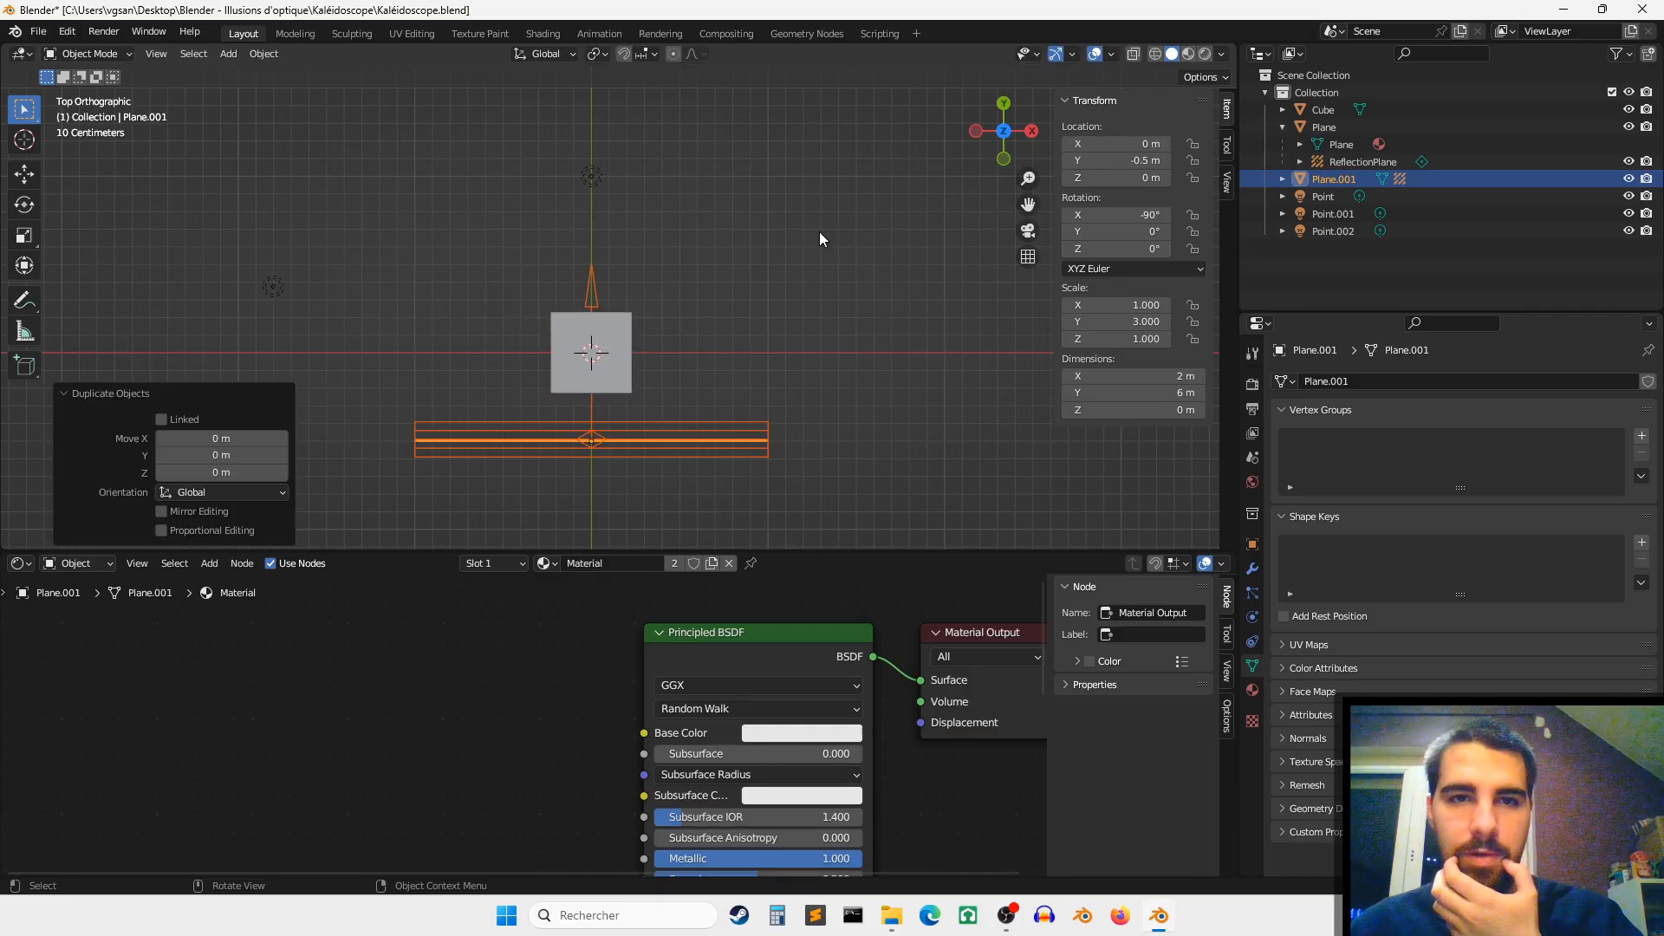
# Step: Set the transform pivot point to the 3D Cursor and rotate the duplicated mirror and probe by -120° in top view
pyautogui.click(604, 54)
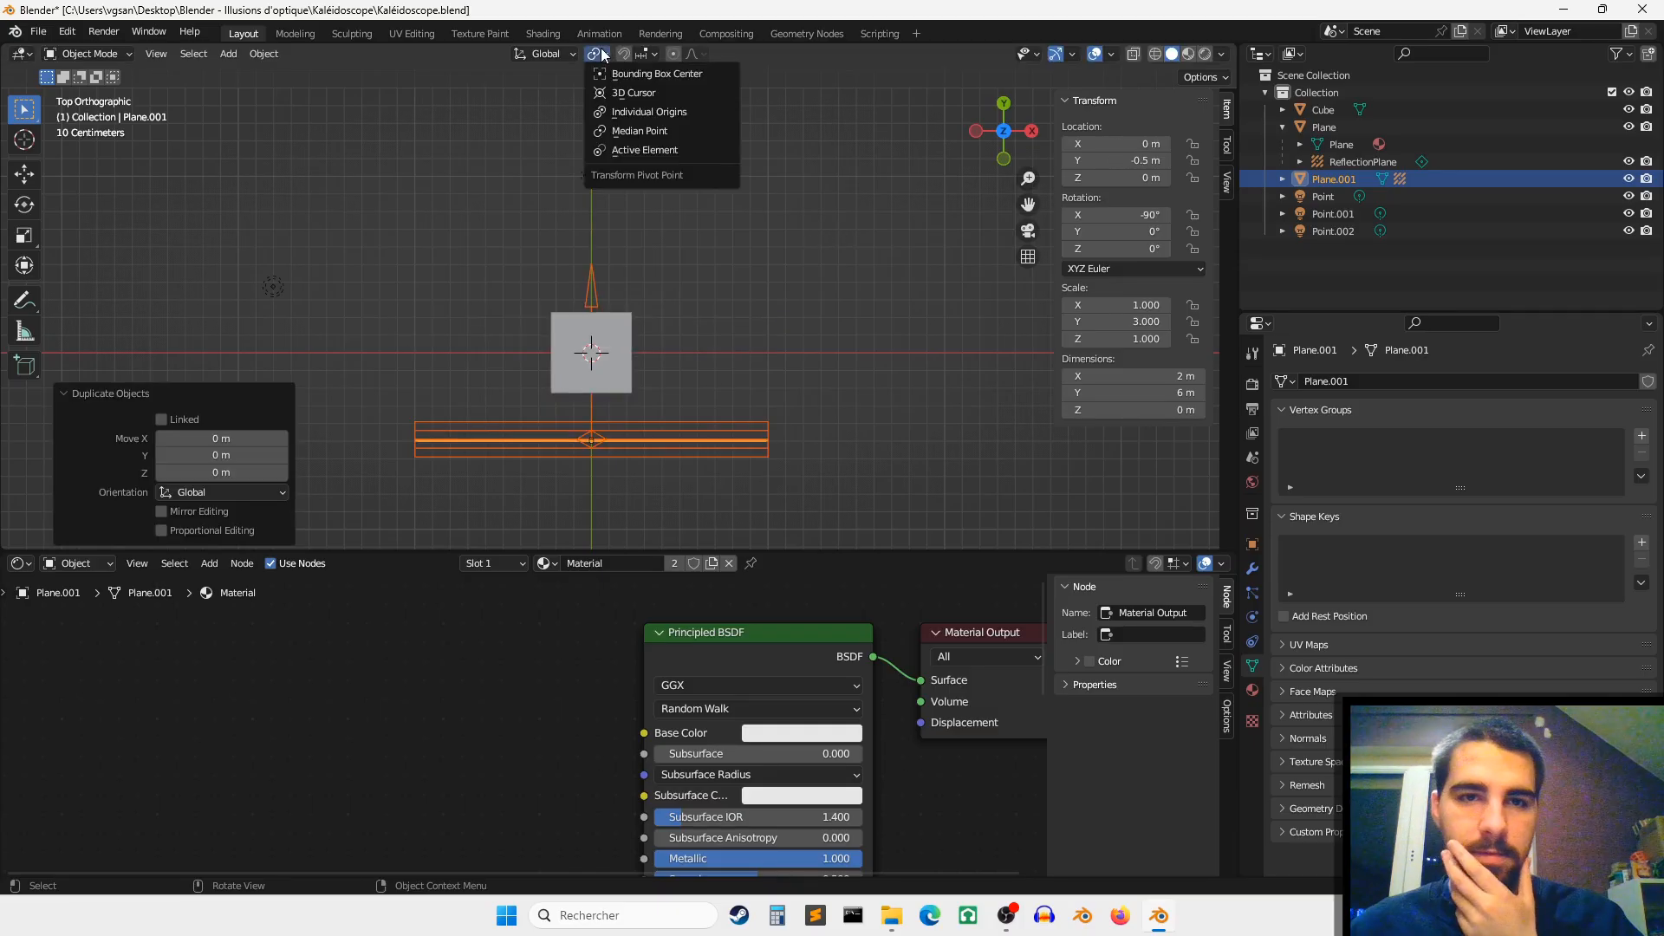
pyautogui.click(625, 93)
pyautogui.press('r')
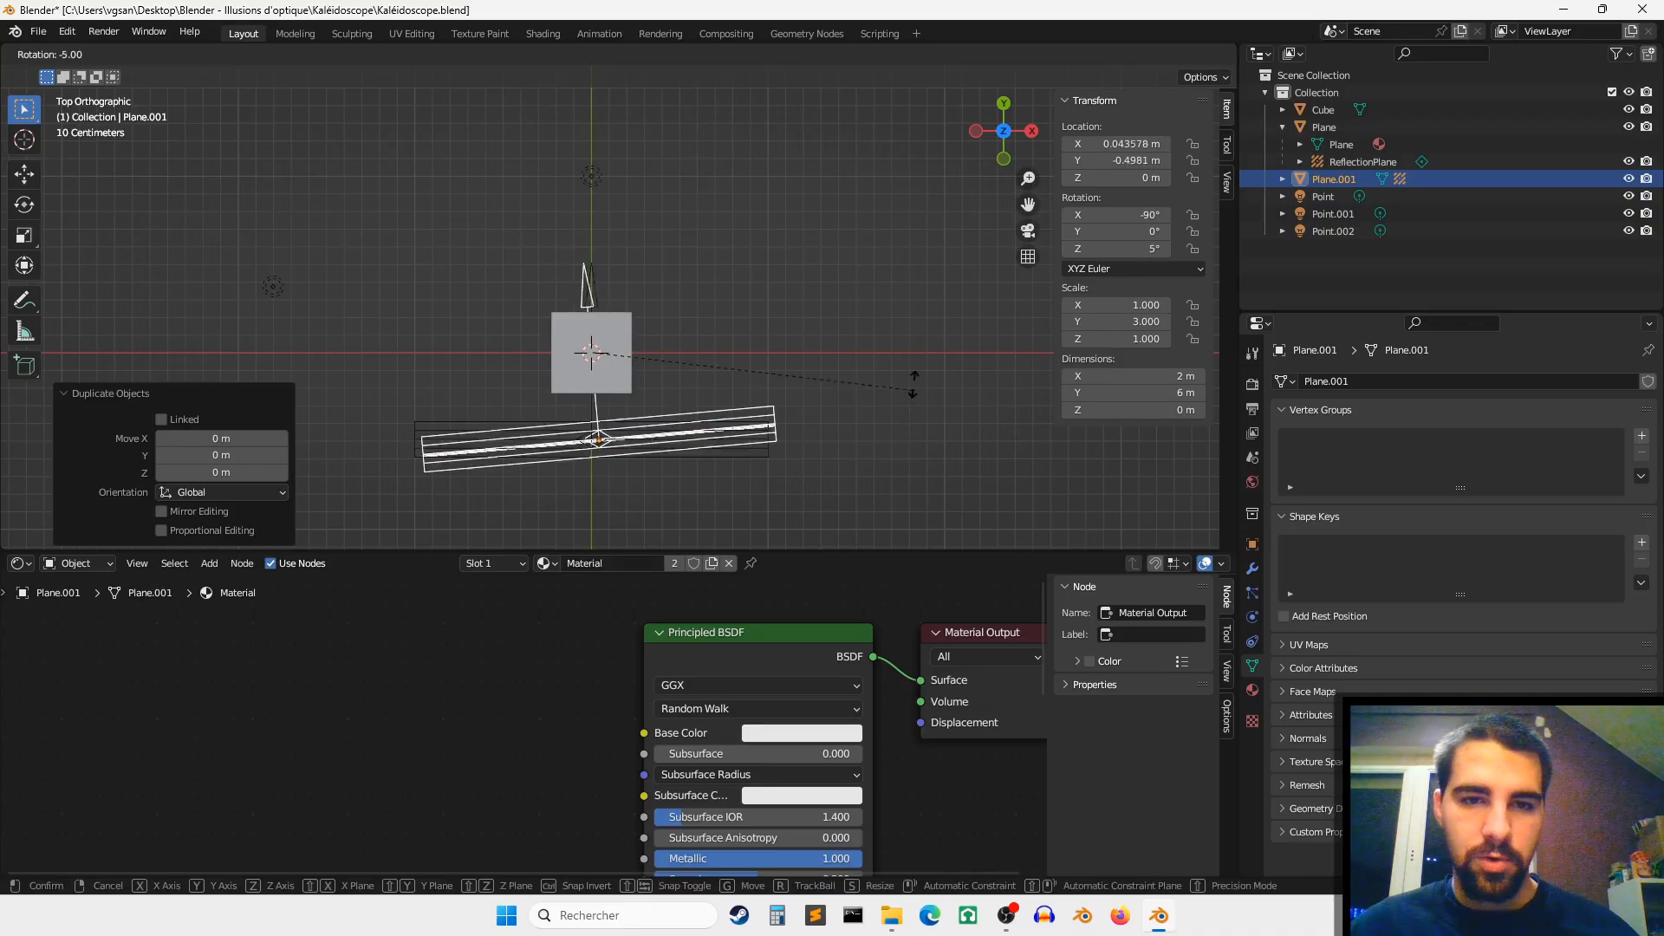
pyautogui.click(526, 174)
# Step: Duplicate the rotated mirror and probe in place and rotate the new copy another -120° to close the triangle
pyautogui.hotkey('shift', 'd')
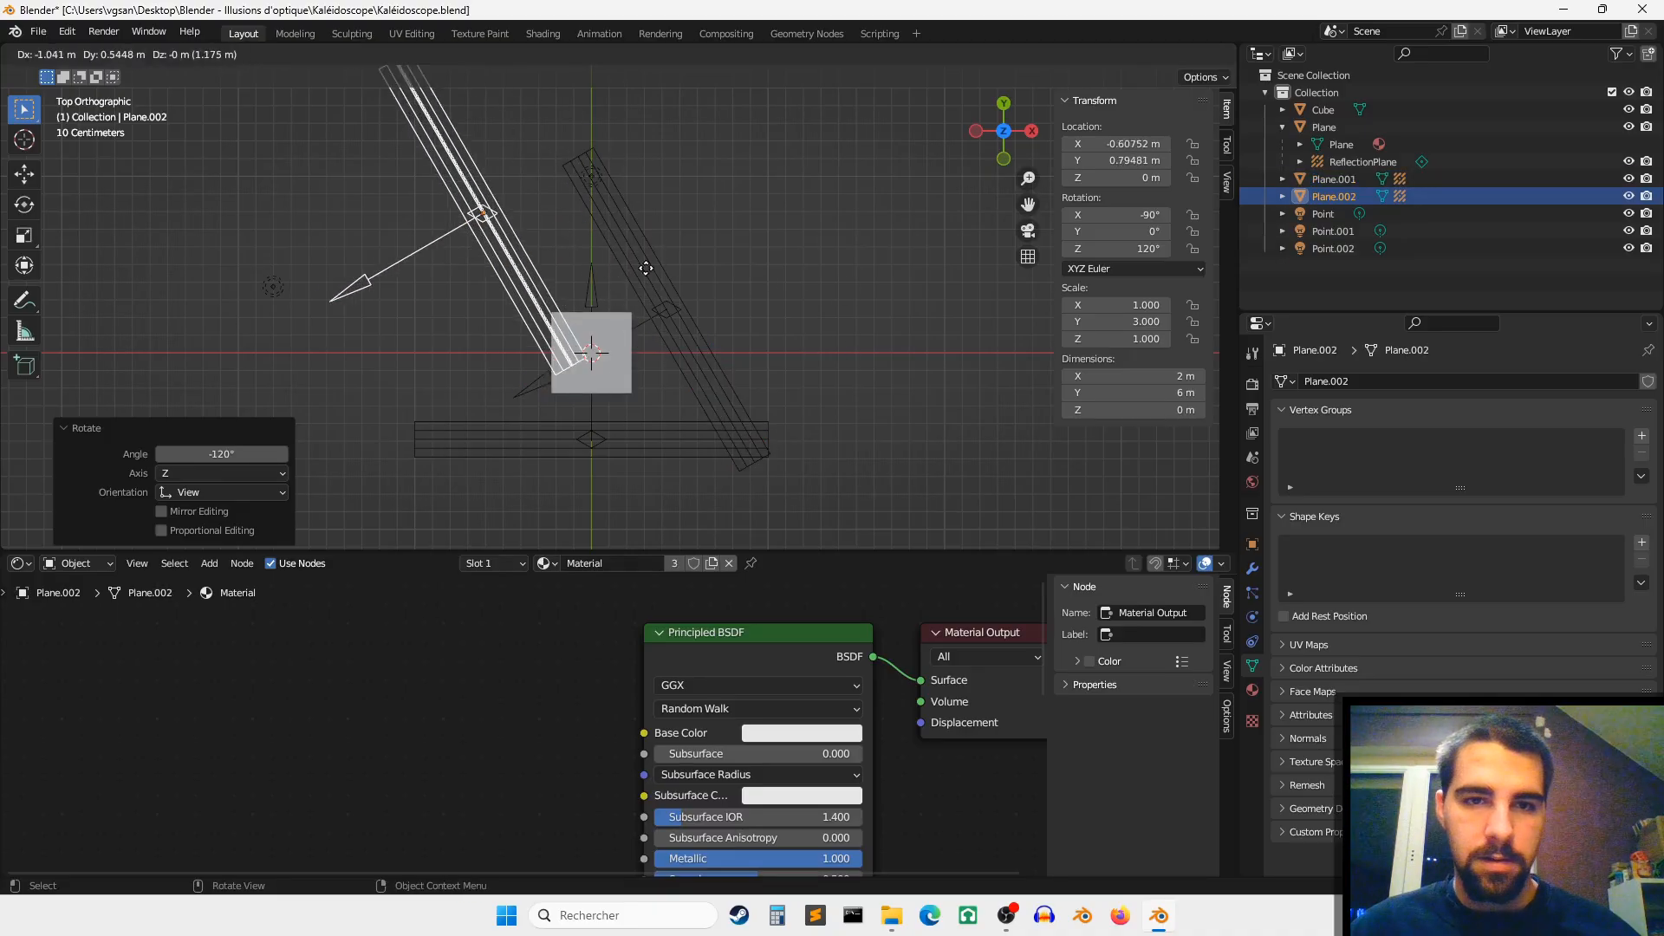
pyautogui.press('Escape')
pyautogui.press('r')
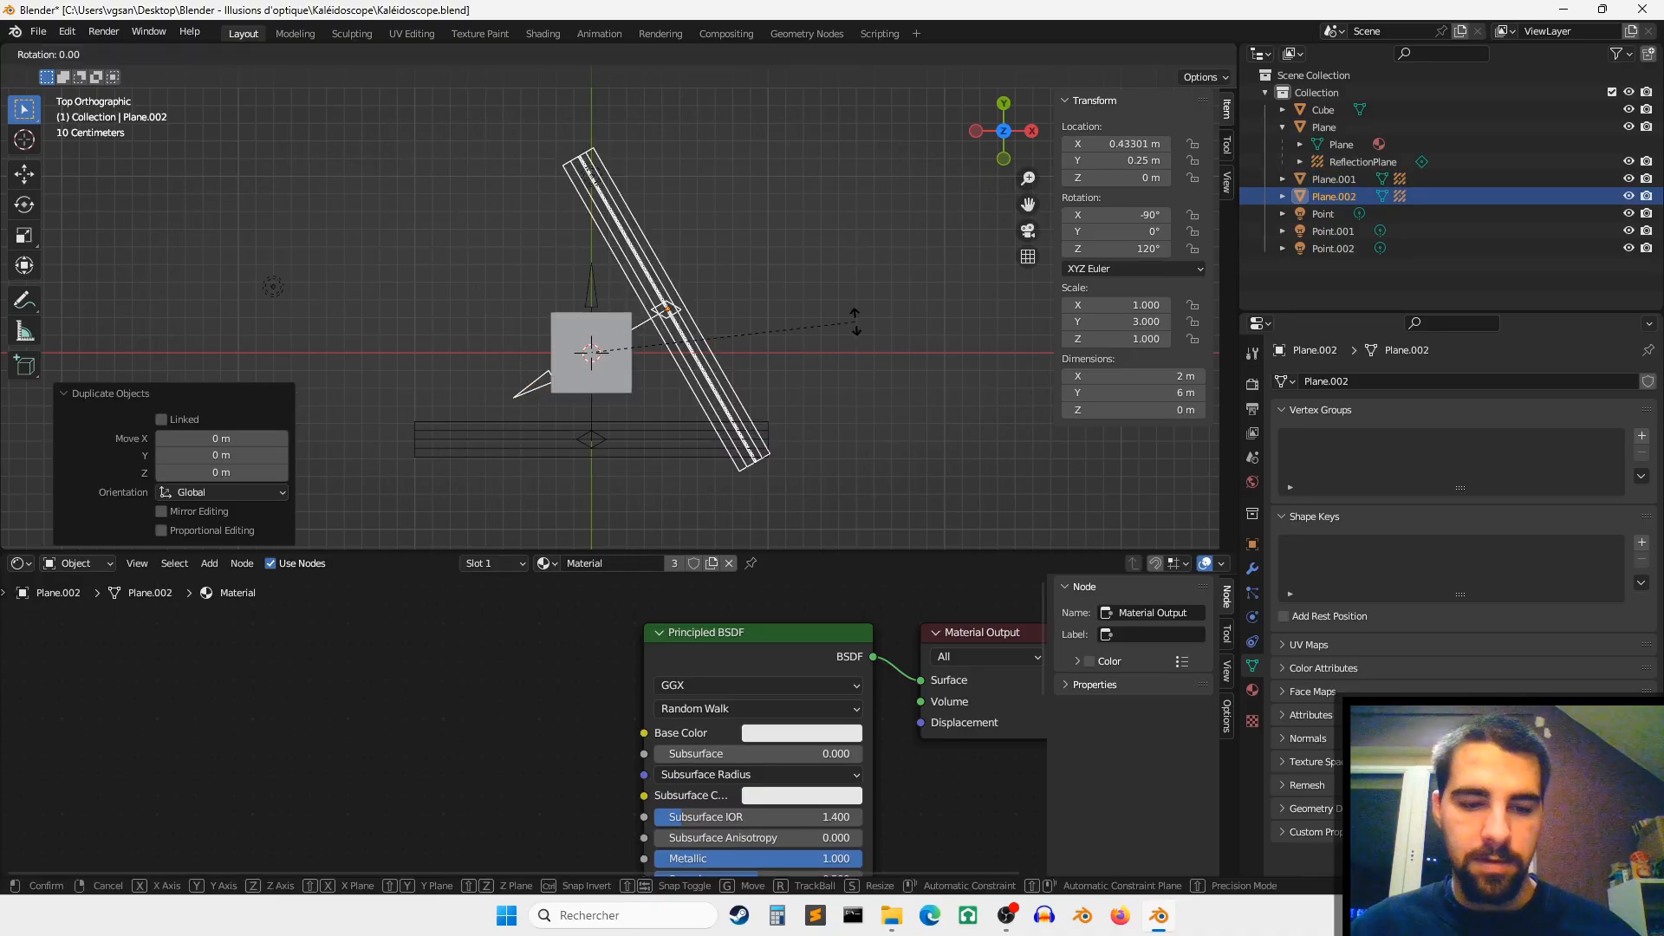
pyautogui.click(446, 156)
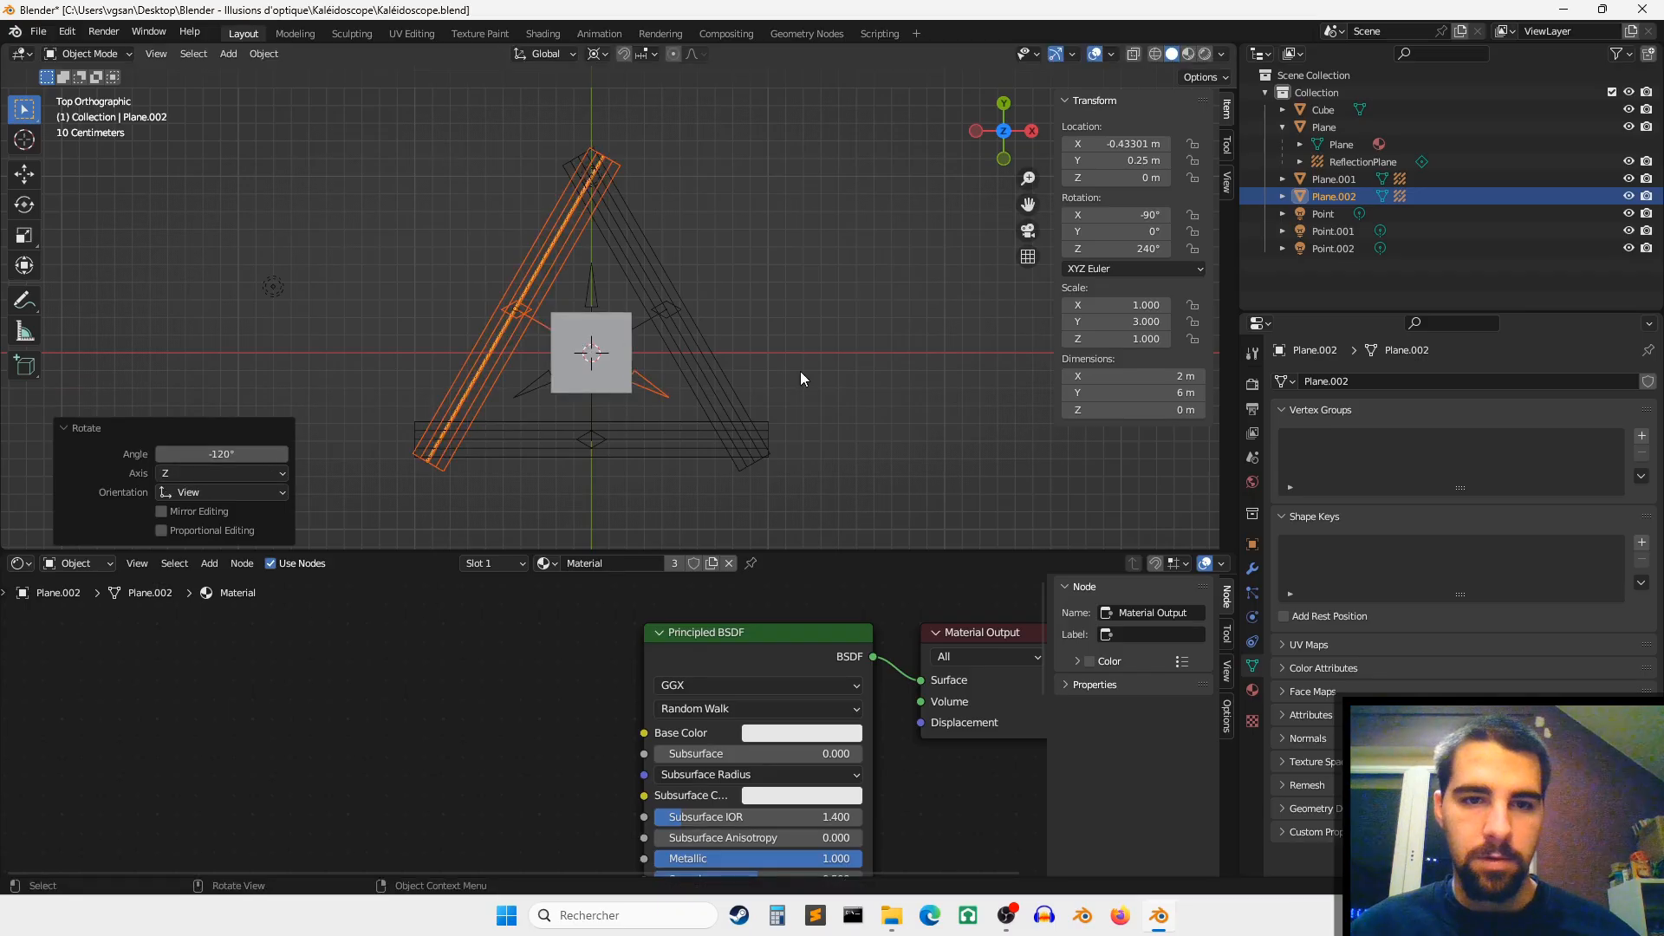
# Step: Examine the inside of the triangular mirror tube from above, comparing orthographic and perspective projection
pyautogui.scroll(-3, 799, 371)
pyautogui.scroll(4, 788, 371)
pyautogui.moveTo(792, 326)
pyautogui.mouseDown(button='middle')
pyautogui.moveTo(765, 335)
pyautogui.moveTo(780, 304)
pyautogui.mouseUp(button='middle')
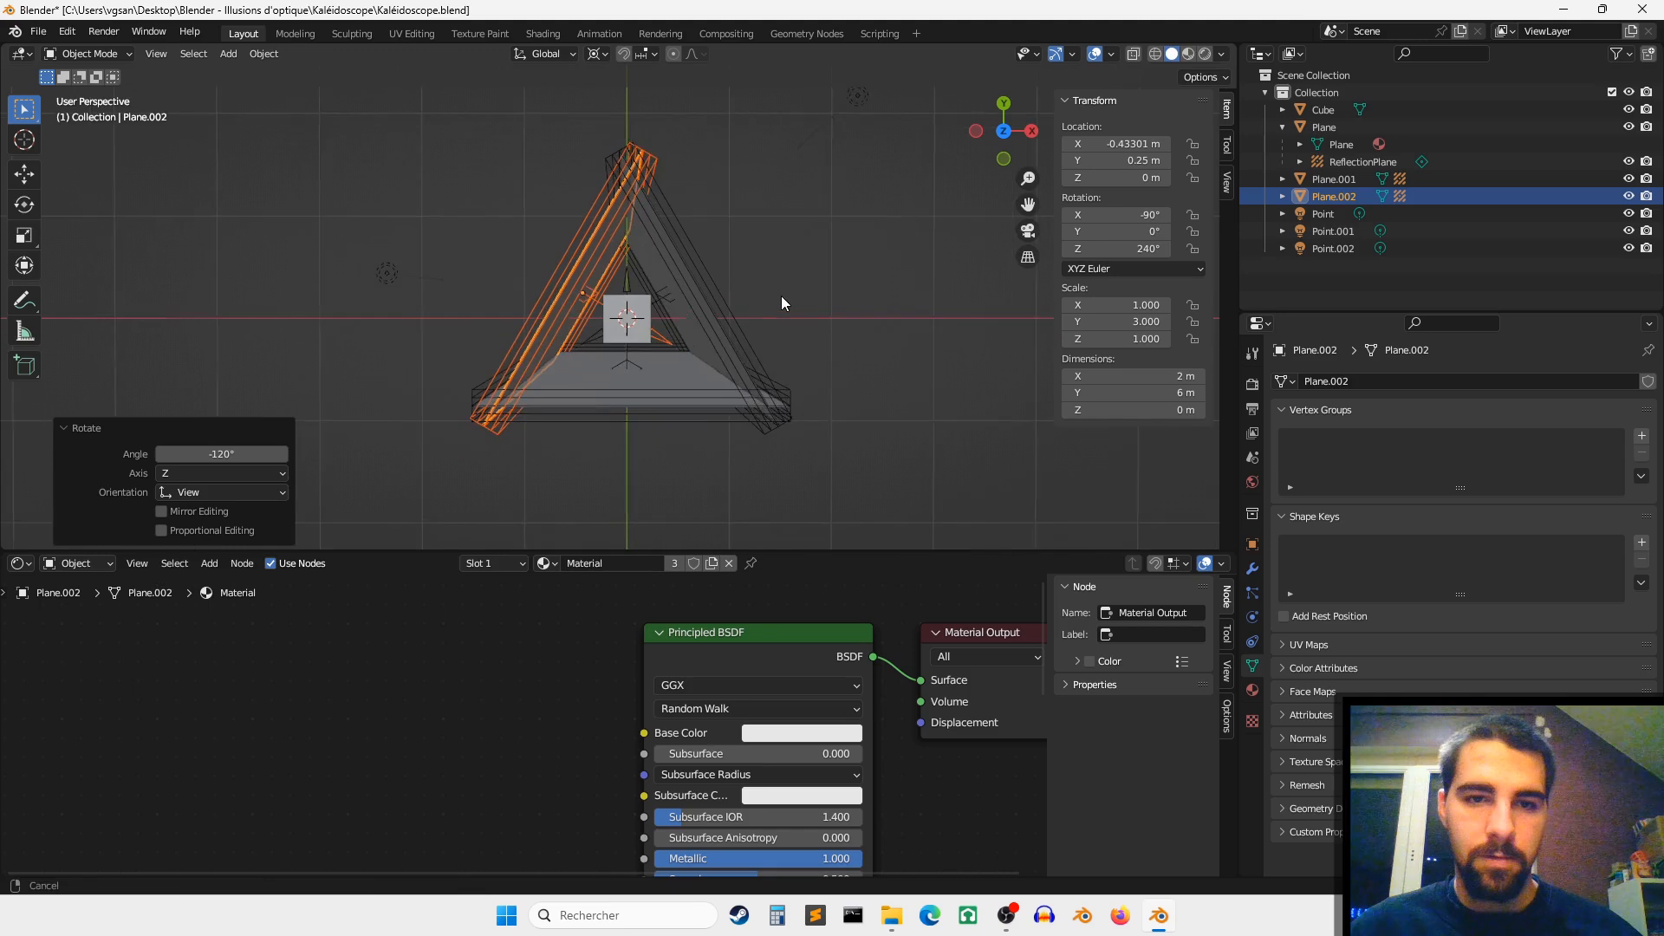
pyautogui.scroll(6, 780, 304)
pyautogui.scroll(-5, 783, 293)
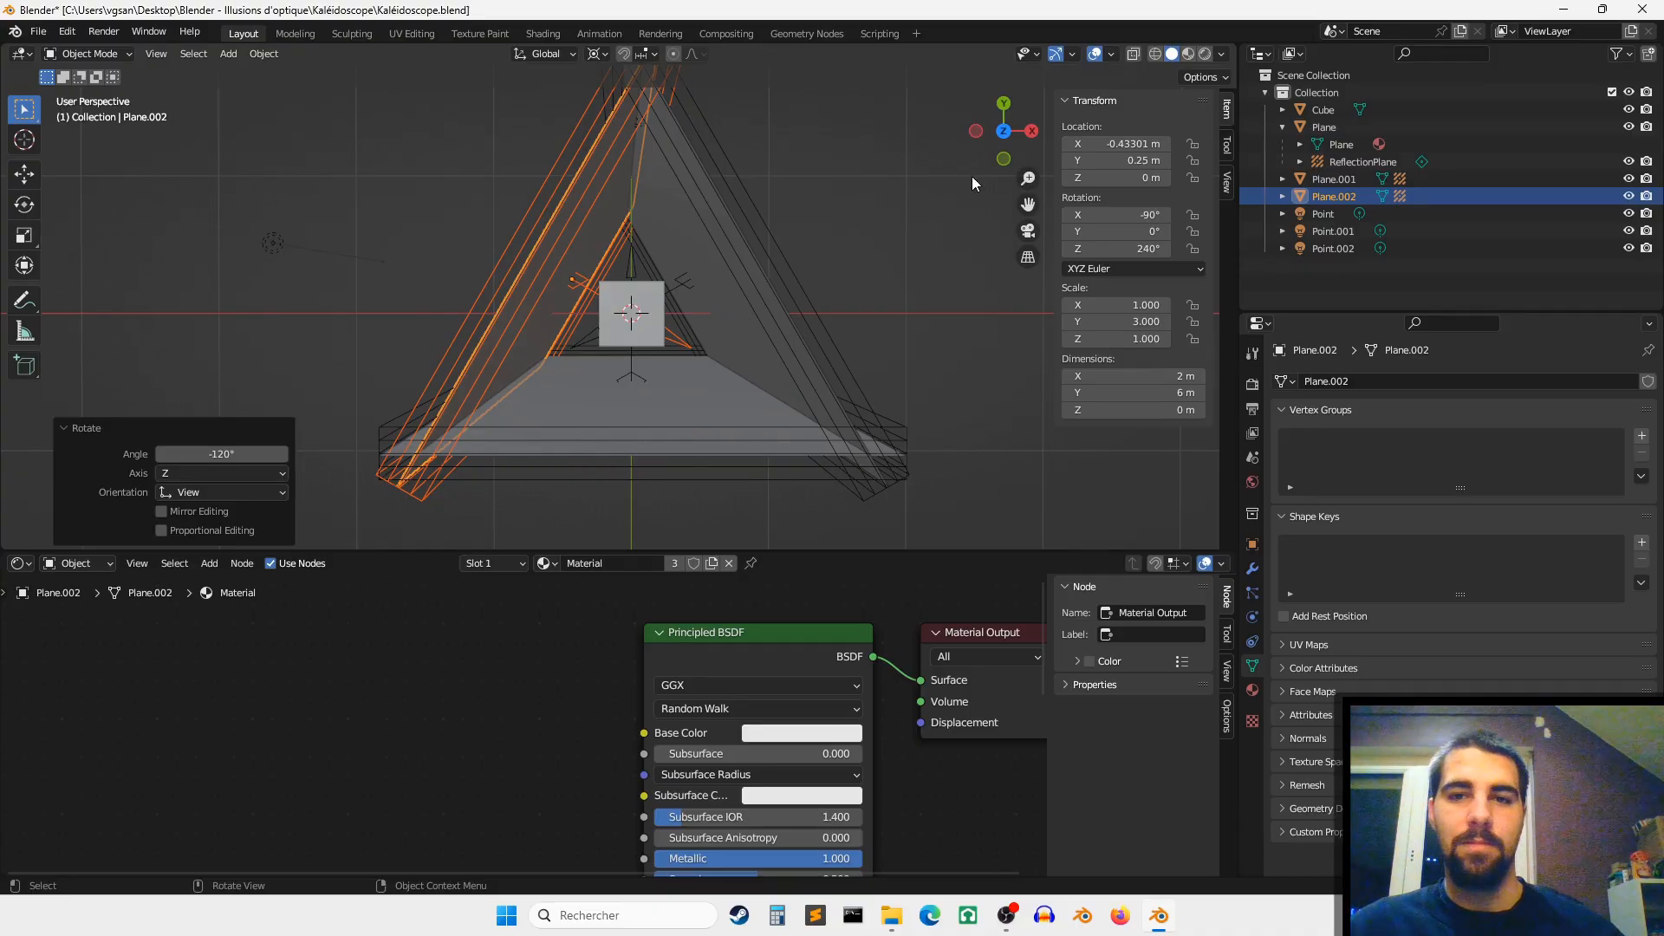
pyautogui.click(1028, 258)
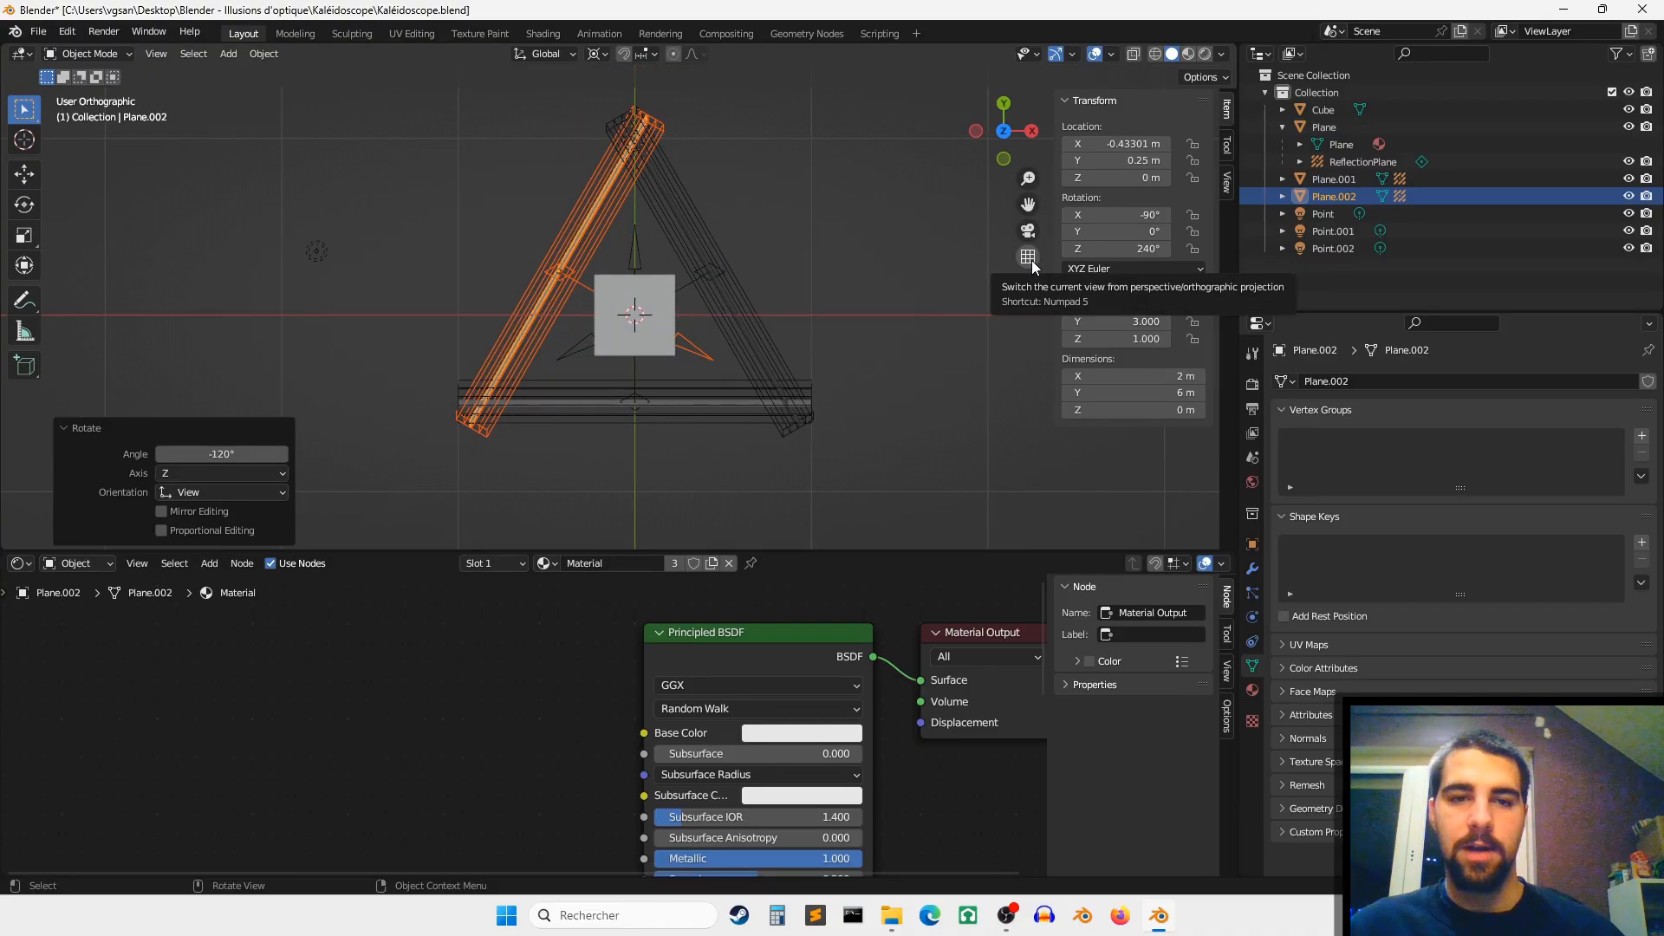
pyautogui.click(1029, 258)
pyautogui.scroll(3, 814, 262)
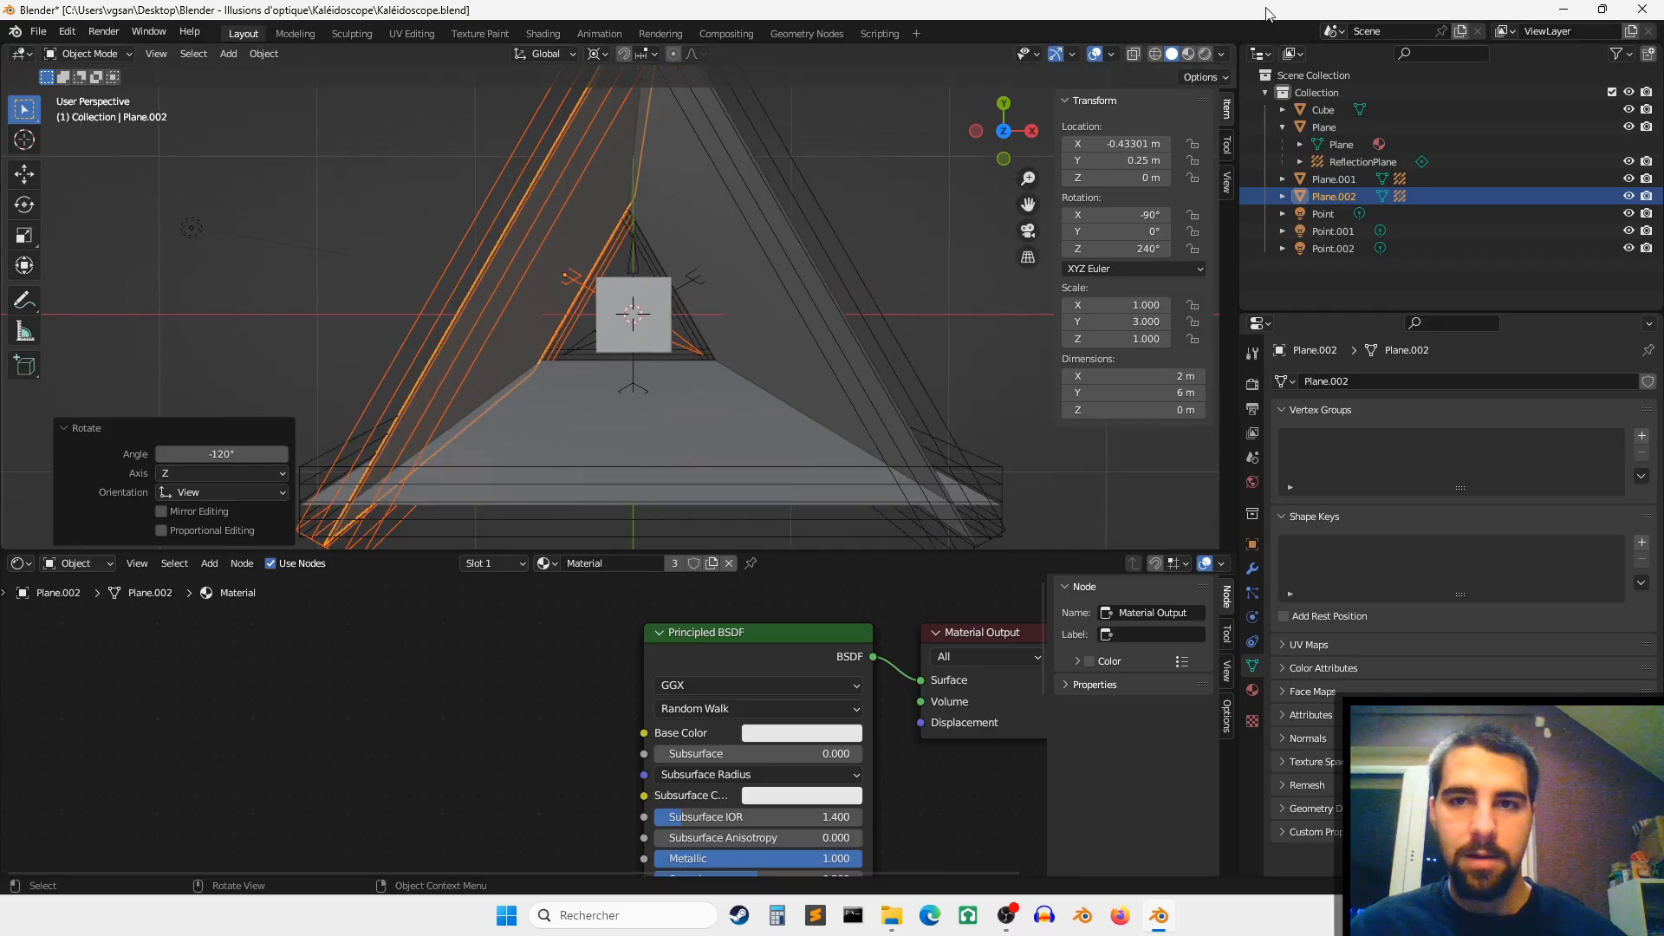
# Step: Switch to rendered shading and try rotating the cube to check its reflections in the three mirrors
pyautogui.click(1205, 54)
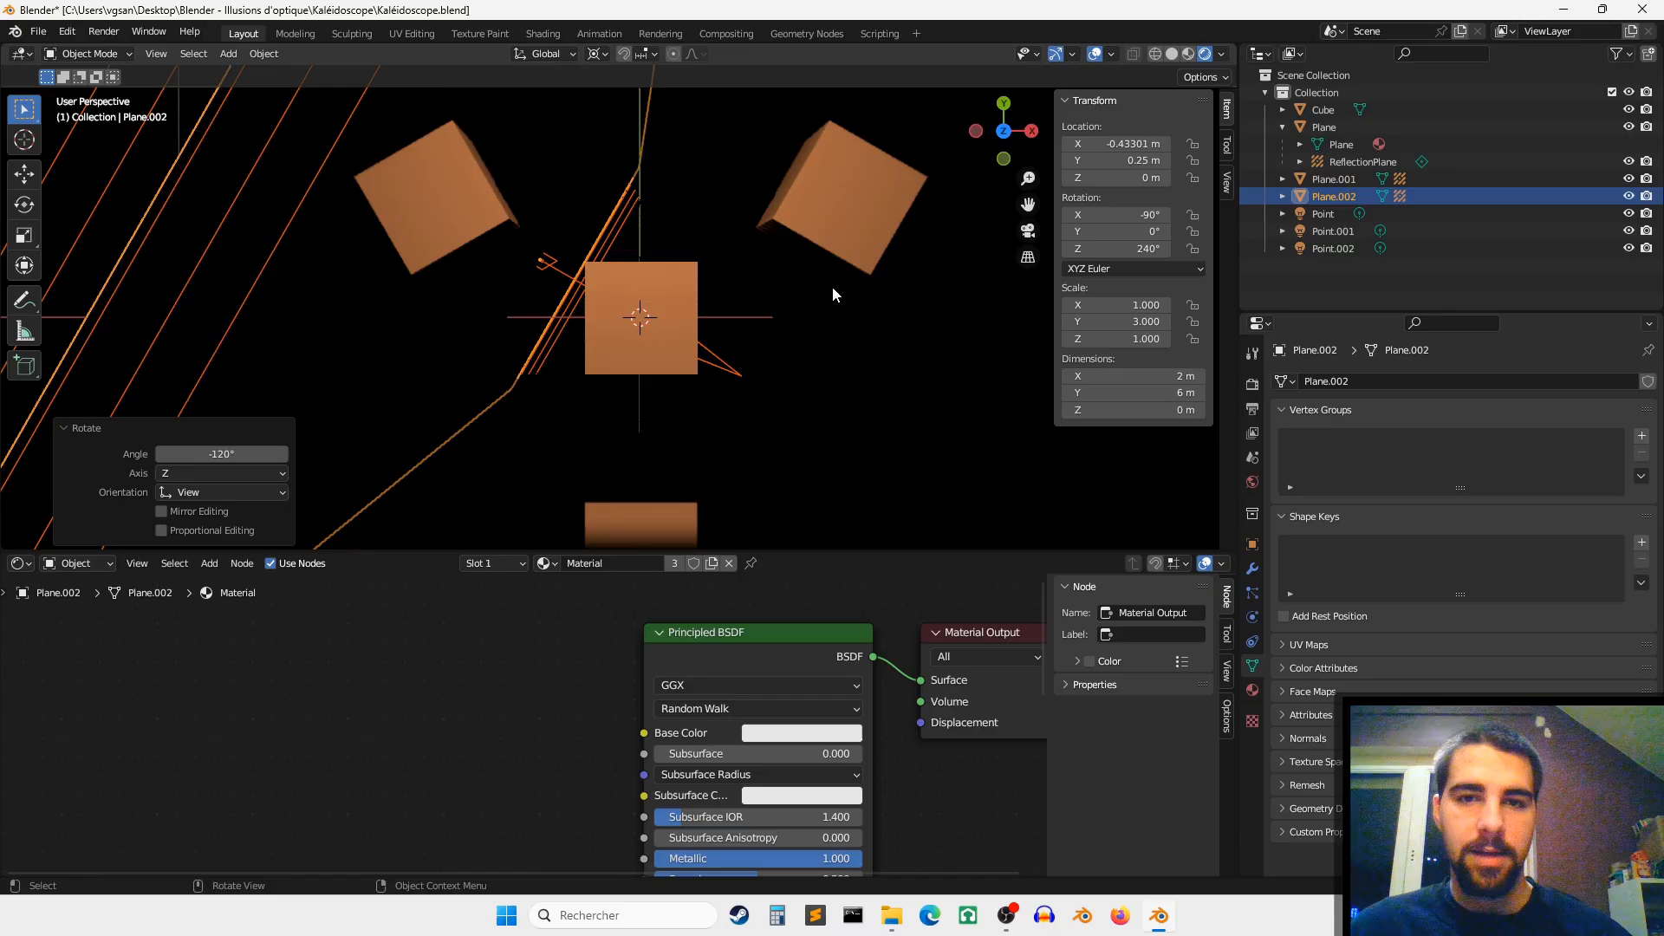
pyautogui.moveTo(832, 286); pyautogui.dragTo(763, 295, button='middle')
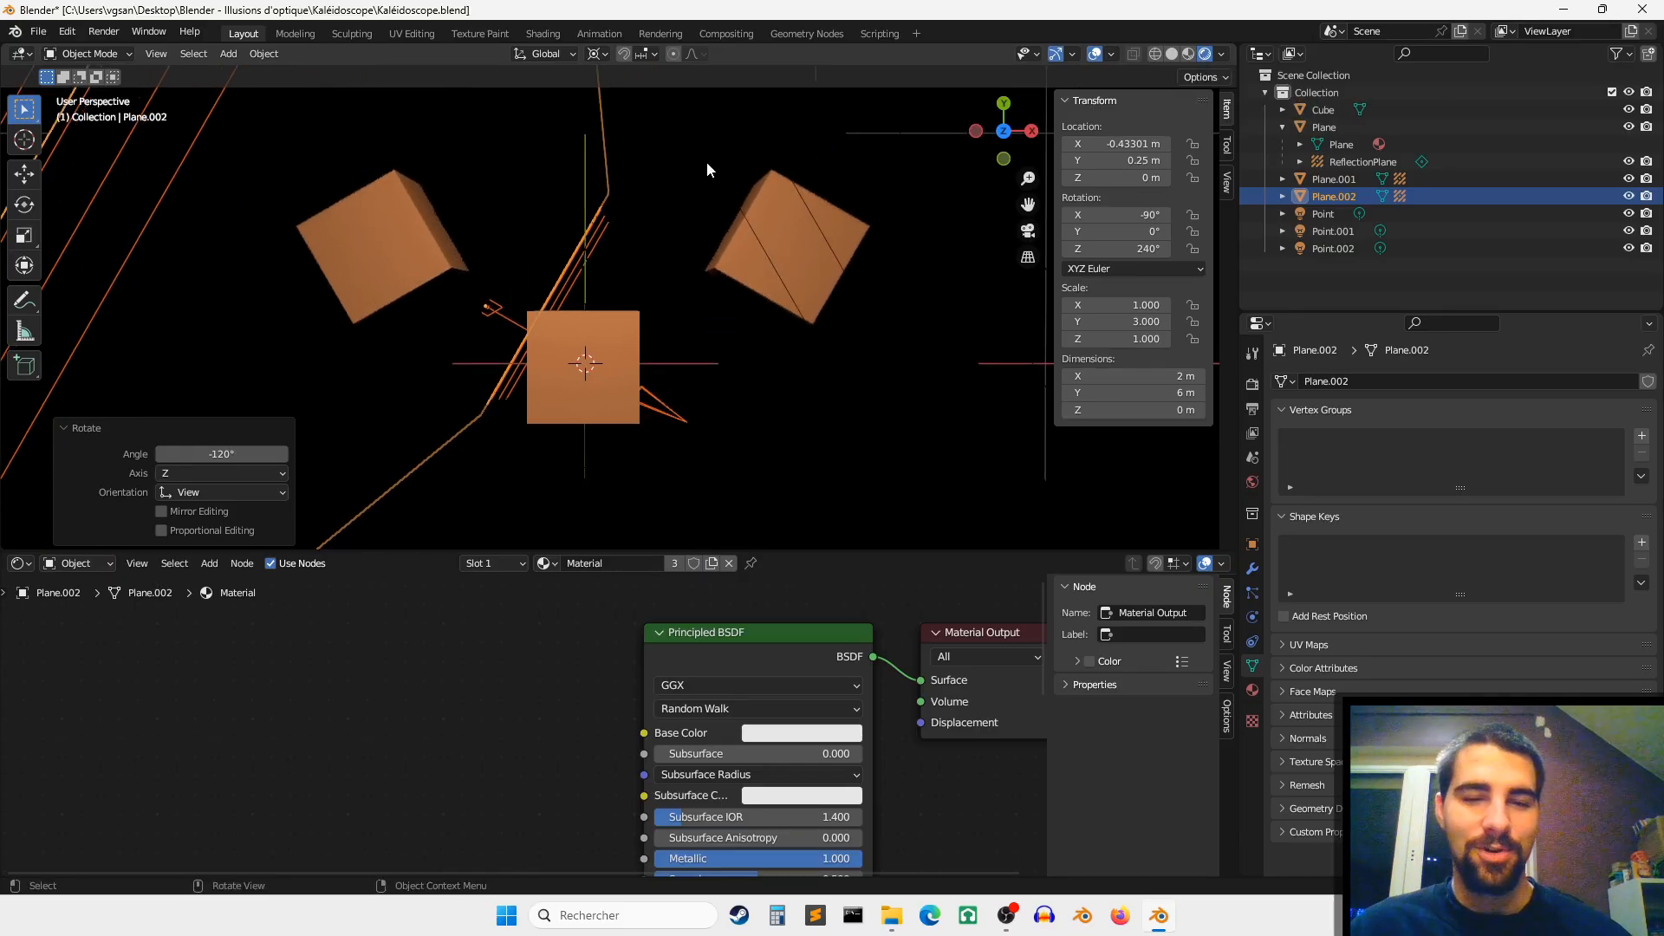
pyautogui.moveTo(675, 253)
pyautogui.mouseDown(button='middle')
pyautogui.moveTo(721, 264)
pyautogui.moveTo(726, 175)
pyautogui.moveTo(735, 201)
pyautogui.moveTo(682, 274)
pyautogui.mouseUp(button='middle')
pyautogui.click(661, 267)
pyautogui.click(647, 282)
pyautogui.press('r')
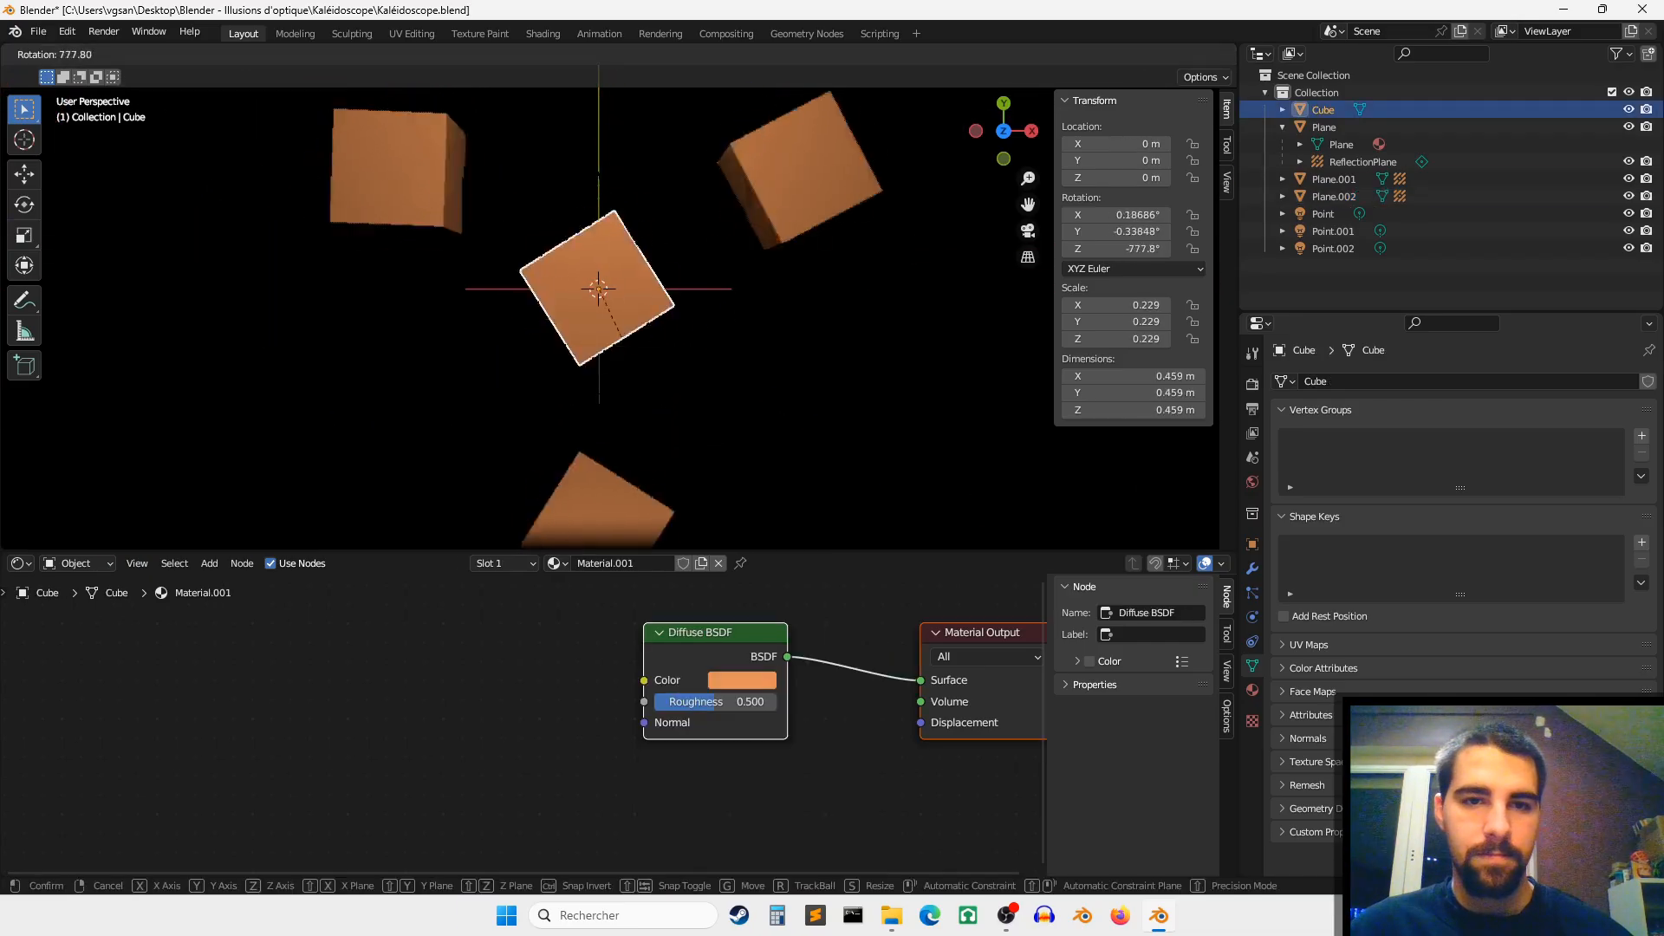
pyautogui.rightClick(645, 193)
# Step: Select the three mirror planes together and try rotating them around the cube in rendered shading
pyautogui.scroll(-5, 693, 212)
pyautogui.click(1282, 127)
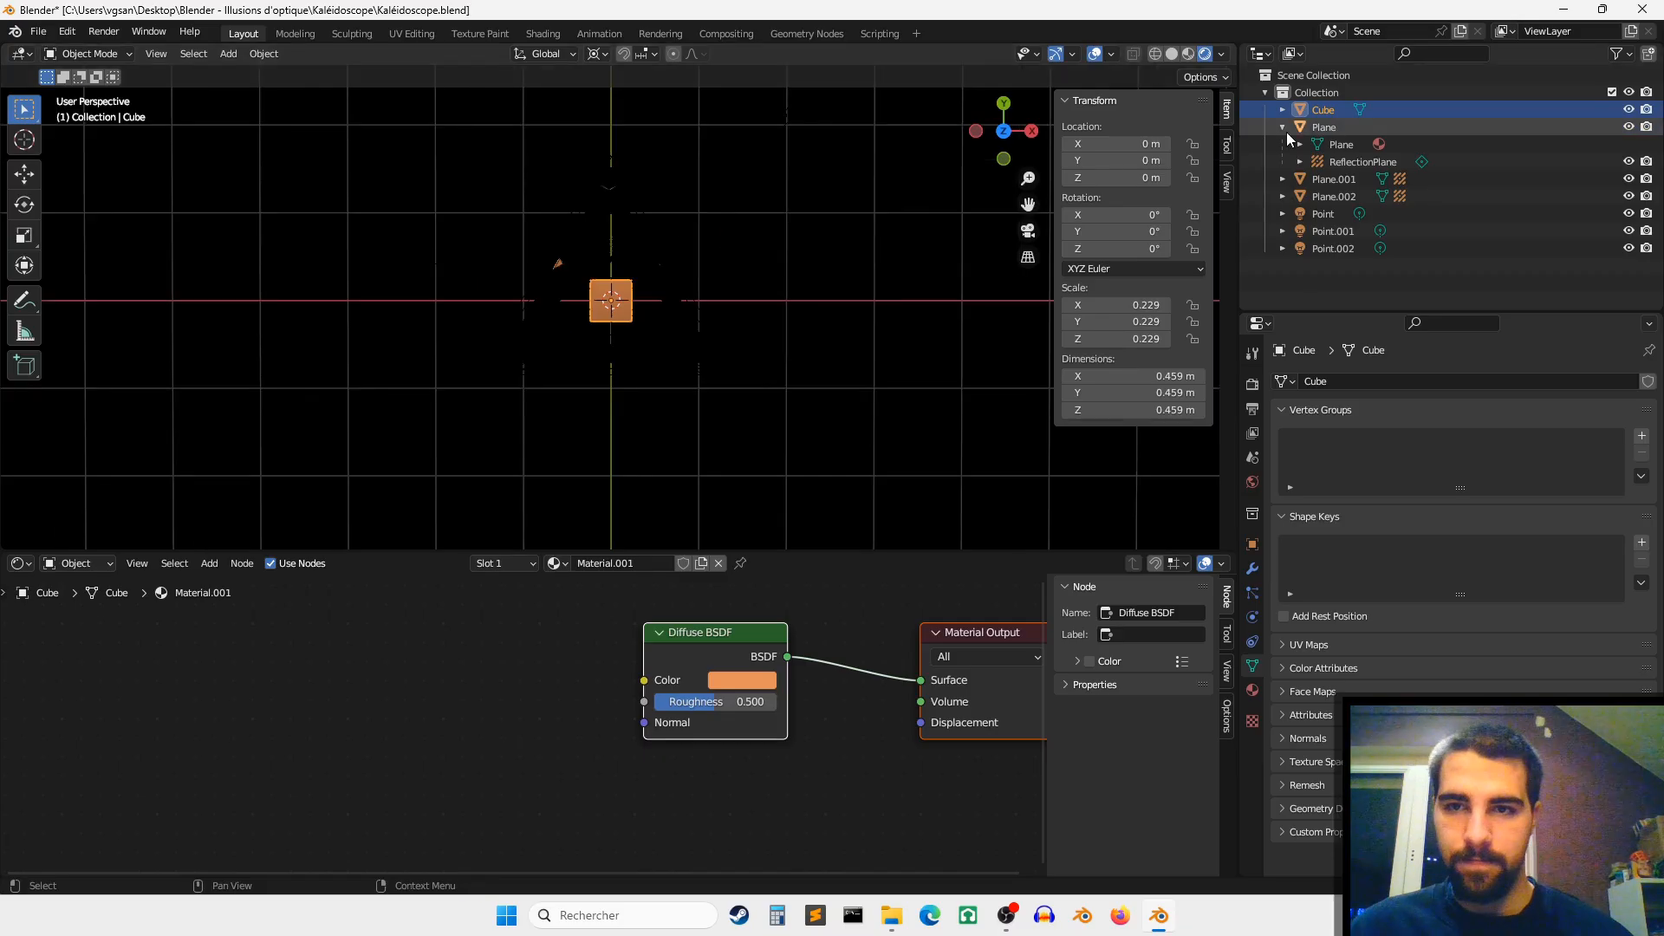
pyautogui.click(1313, 127)
pyautogui.keyDown('ctrl'); pyautogui.click(1323, 143); pyautogui.keyUp('ctrl')
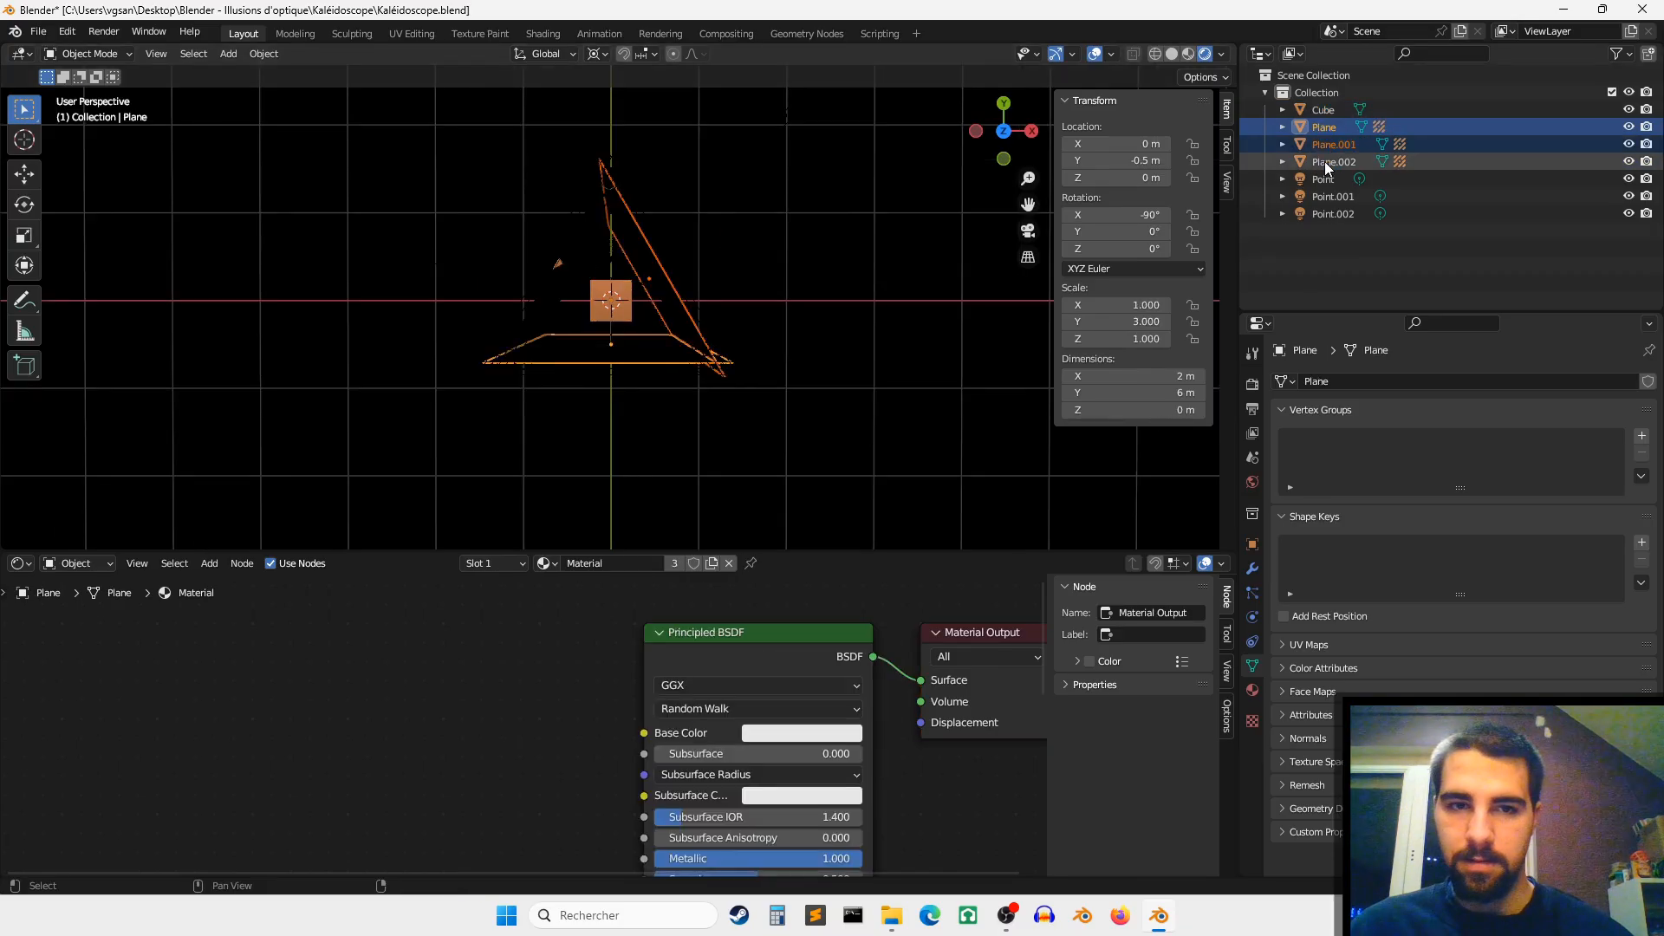
pyautogui.keyDown('ctrl'); pyautogui.click(1324, 161); pyautogui.keyUp('ctrl')
pyautogui.scroll(1, 844, 299)
pyautogui.scroll(3, 844, 299)
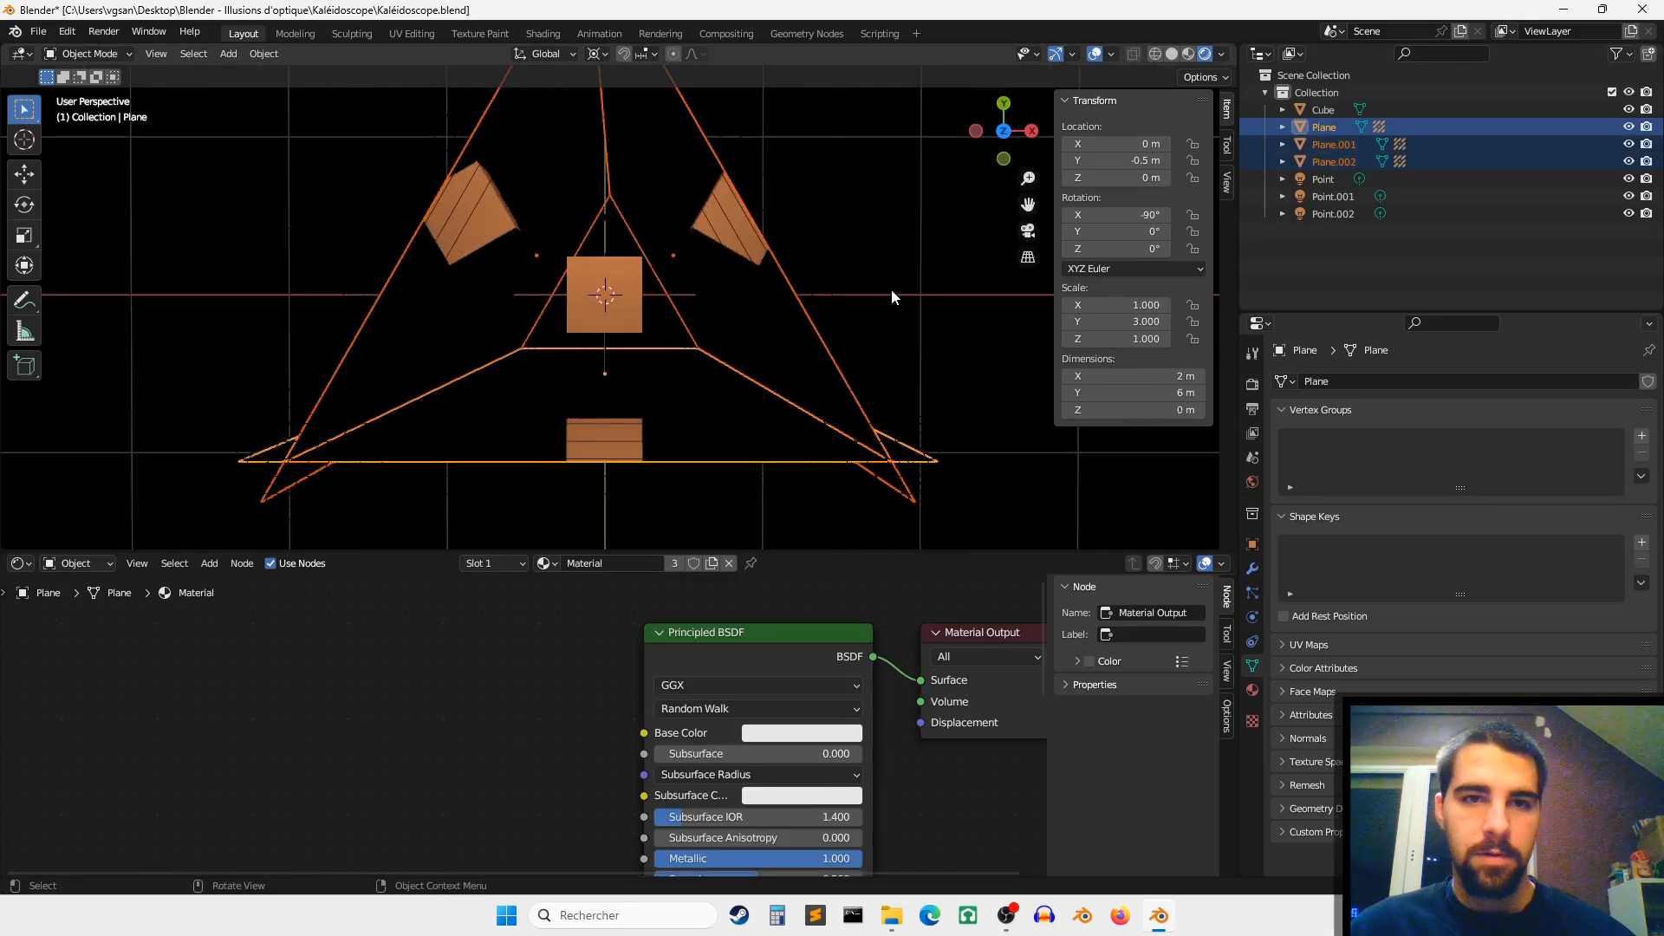
pyautogui.press('r')
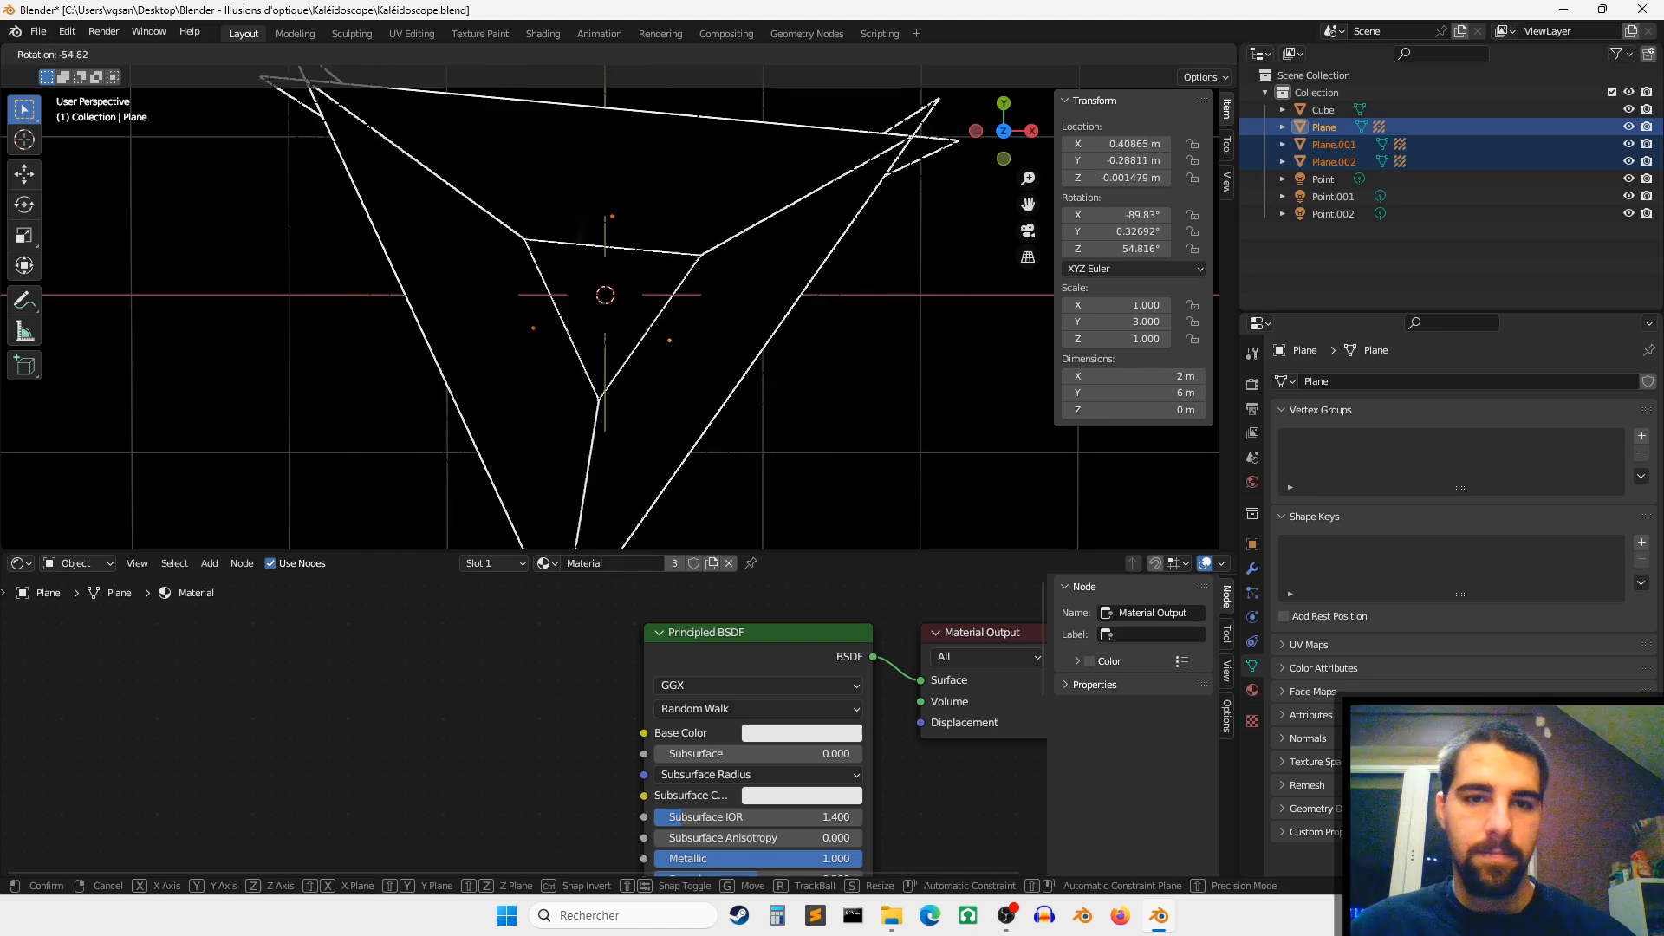
pyautogui.rightClick(705, 111)
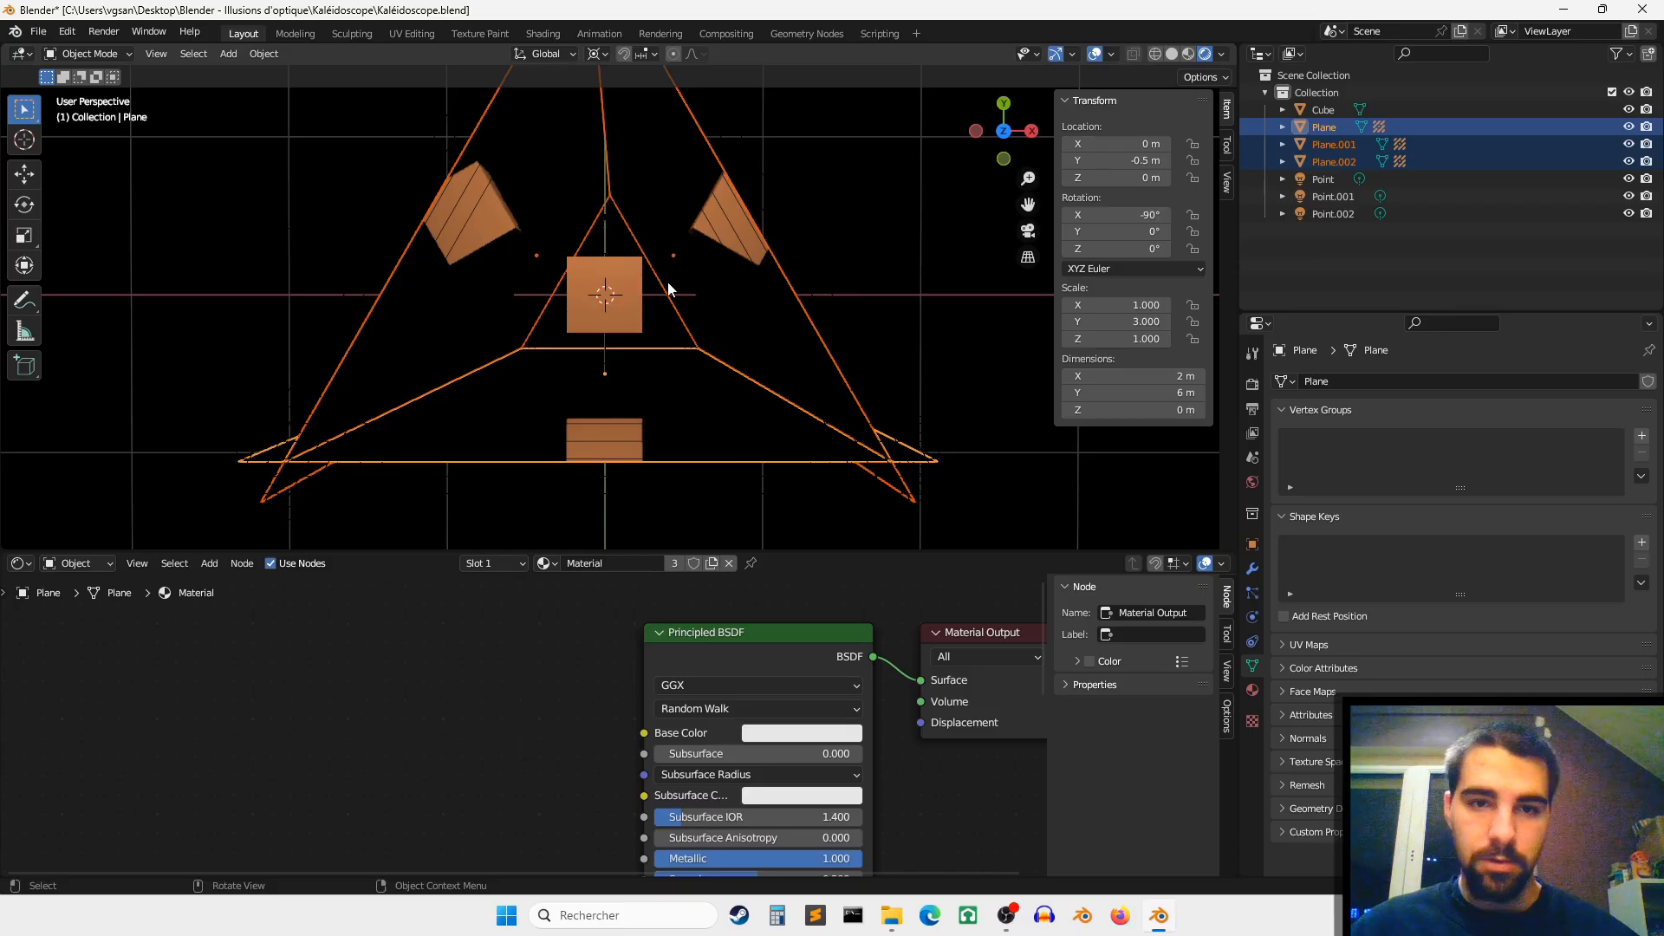
pyautogui.press('r')
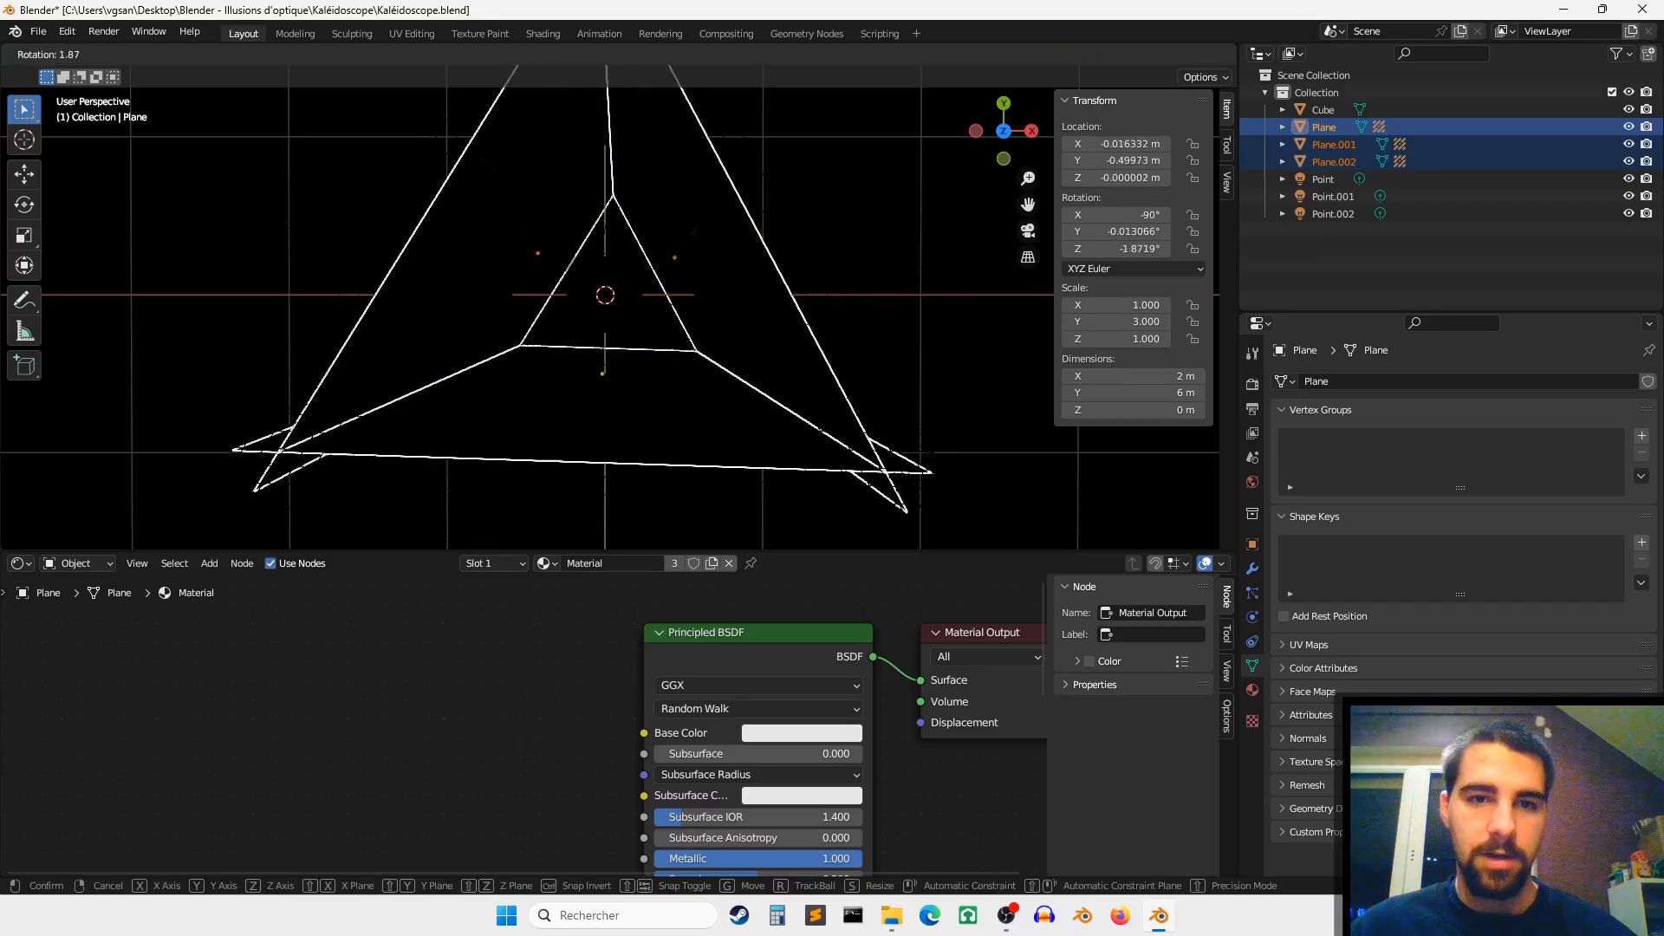
pyautogui.rightClick(773, 293)
# Step: Switch to solid shading and move the Point.002 light over the tube's open top, to about X -0.30, Y -0.06, Z 3.90 m
pyautogui.moveTo(773, 293); pyautogui.dragTo(1127, 82, button='middle')
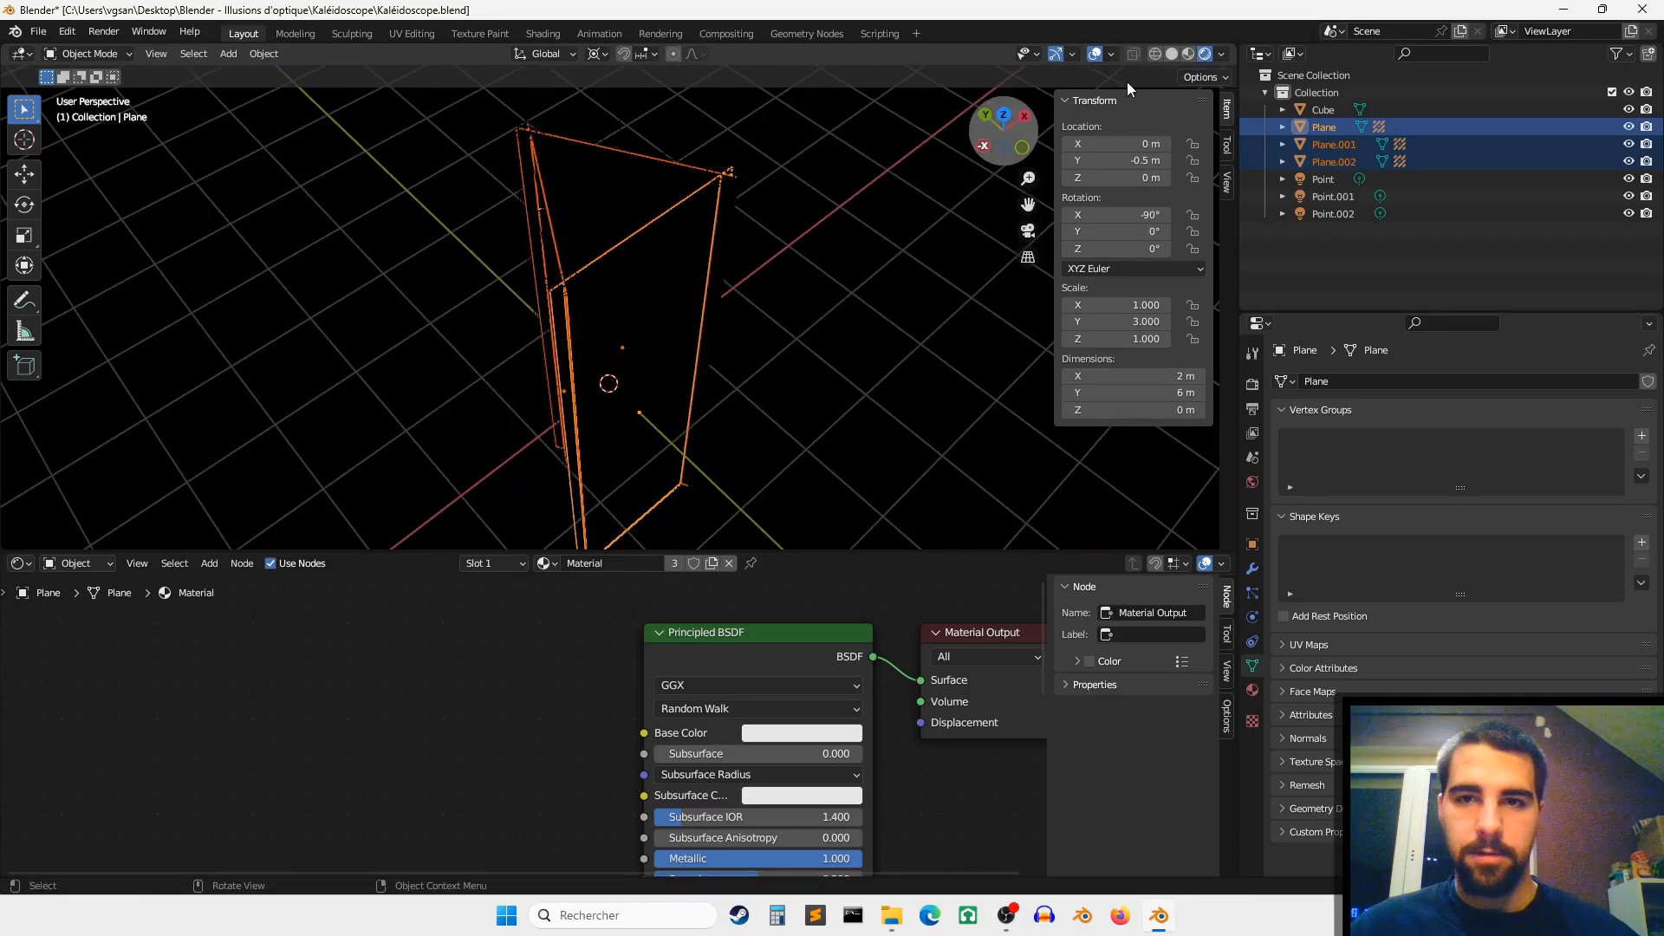
pyautogui.click(1172, 54)
pyautogui.moveTo(641, 242)
pyautogui.mouseDown(button='middle')
pyautogui.moveTo(605, 264)
pyautogui.moveTo(668, 190)
pyautogui.moveTo(640, 232)
pyautogui.mouseUp(button='middle')
pyautogui.click(526, 342)
pyautogui.moveTo(526, 342); pyautogui.dragTo(373, 317, button='middle')
pyautogui.press('g')
pyautogui.click(520, 187)
pyautogui.moveTo(546, 186); pyautogui.dragTo(555, 329, button='middle')
pyautogui.press('g')
pyautogui.click(742, 208)
# Step: Move the Point.001 light above the tube's opening, to about X 0, Y -0.18, Z 4.16 m
pyautogui.click(725, 121)
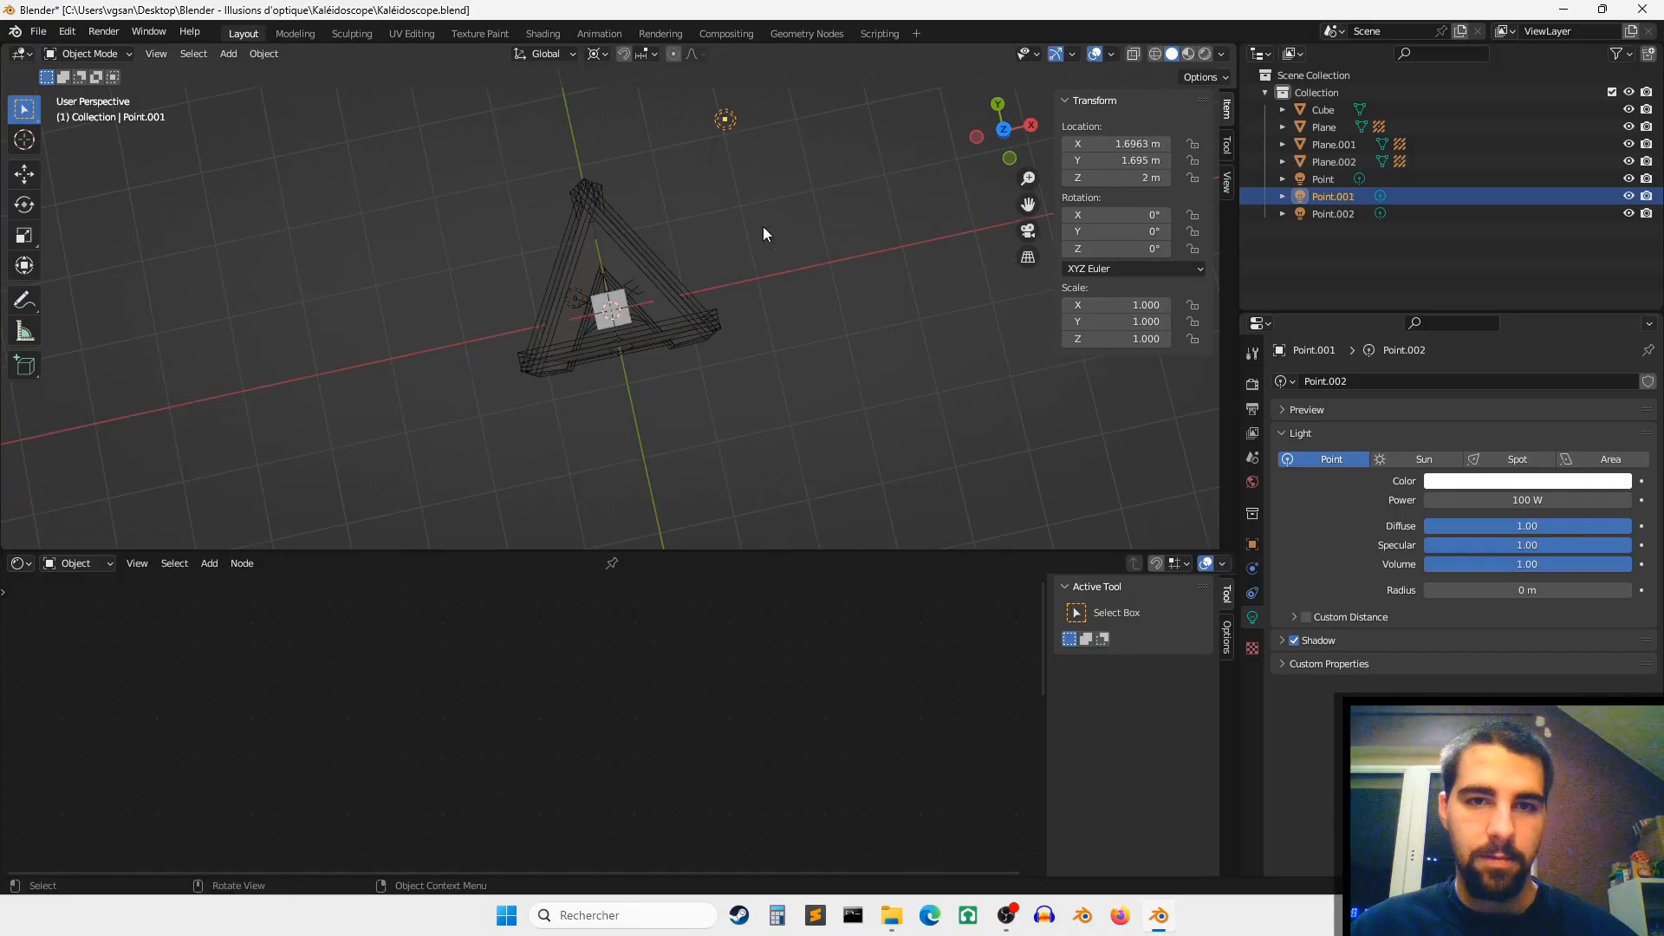
pyautogui.moveTo(763, 226); pyautogui.dragTo(616, 94, button='middle')
pyautogui.press('g')
pyautogui.click(558, 174)
pyautogui.moveTo(558, 174); pyautogui.dragTo(574, 279, button='middle')
pyautogui.press('a')
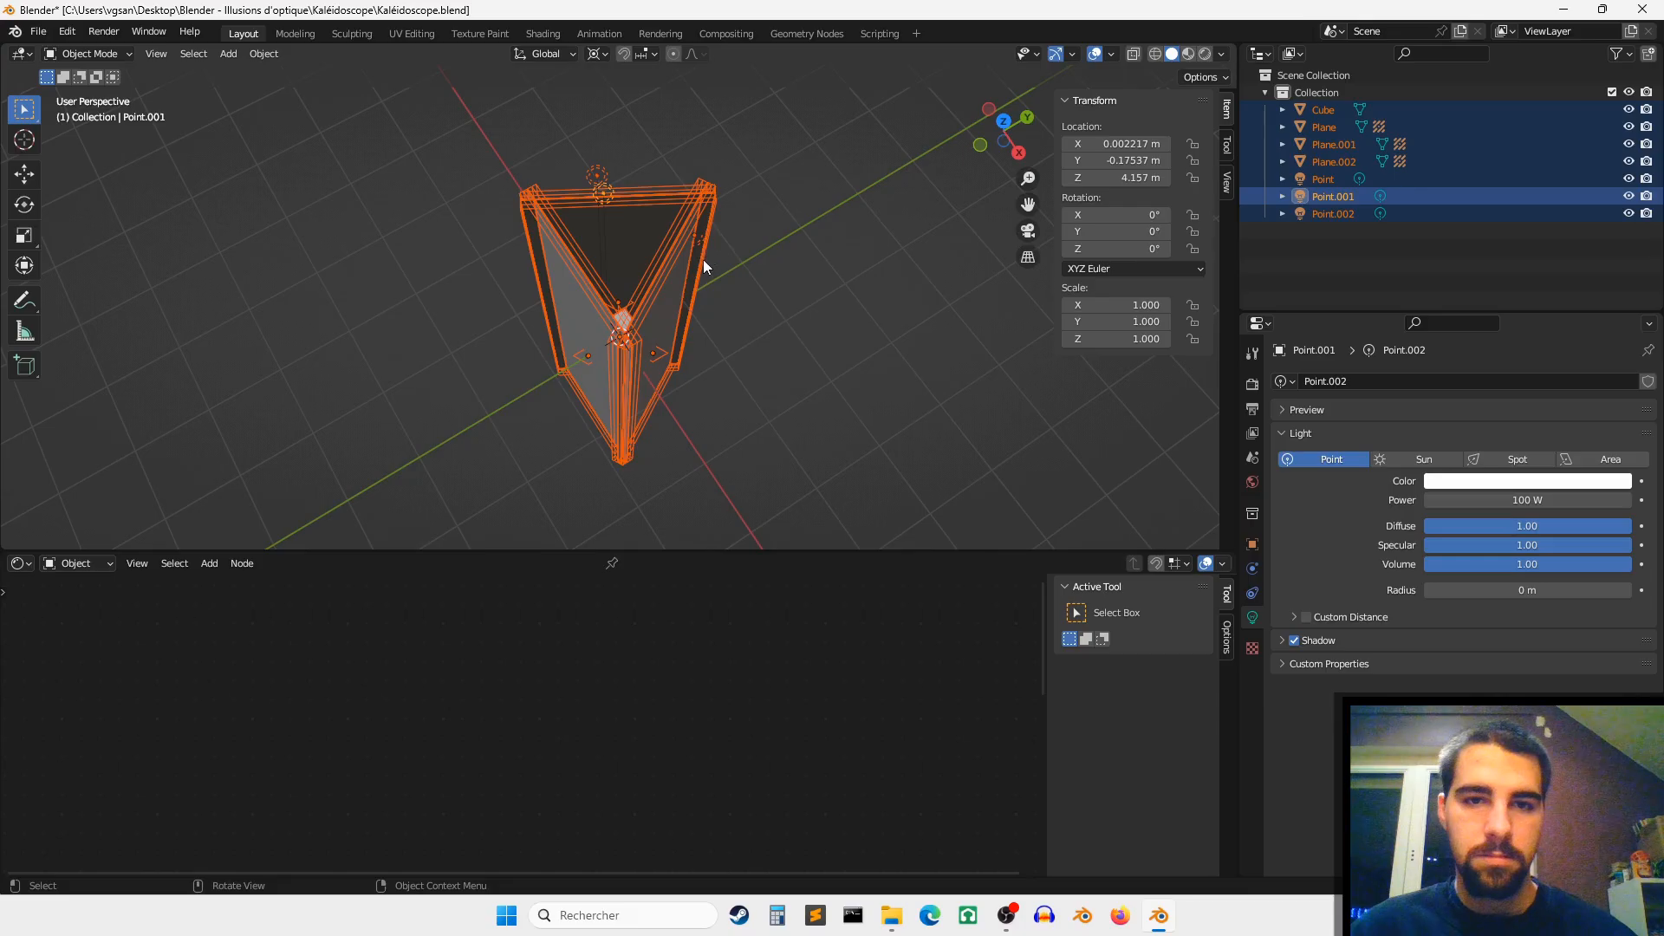
# Step: Move the remaining light, Point, just above the tube's opening, to about X 0.06, Y 0.34, Z 3.35 m
pyautogui.moveTo(704, 258); pyautogui.dragTo(728, 290, button='middle')
pyautogui.click(732, 270)
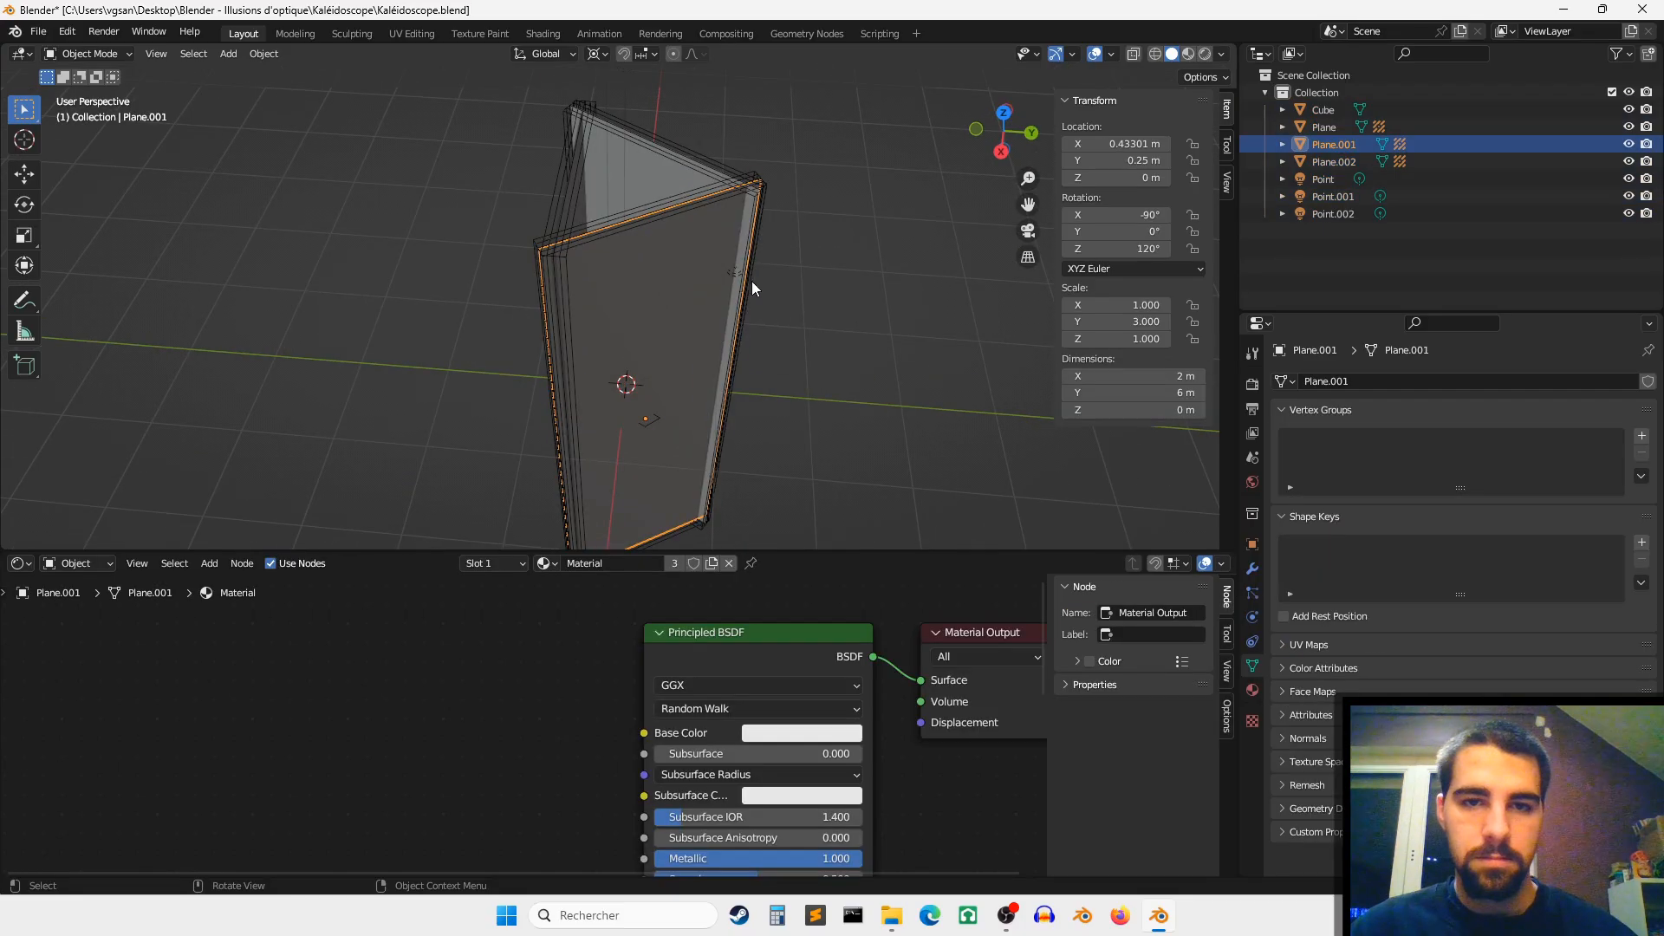
pyautogui.click(742, 269)
pyautogui.click(742, 268)
pyautogui.click(742, 269)
pyautogui.moveTo(741, 269); pyautogui.dragTo(843, 275, button='middle')
pyautogui.press('g')
pyautogui.click(810, 209)
pyautogui.moveTo(810, 209); pyautogui.dragTo(771, 334, button='middle')
pyautogui.press('g')
pyautogui.click(804, 326)
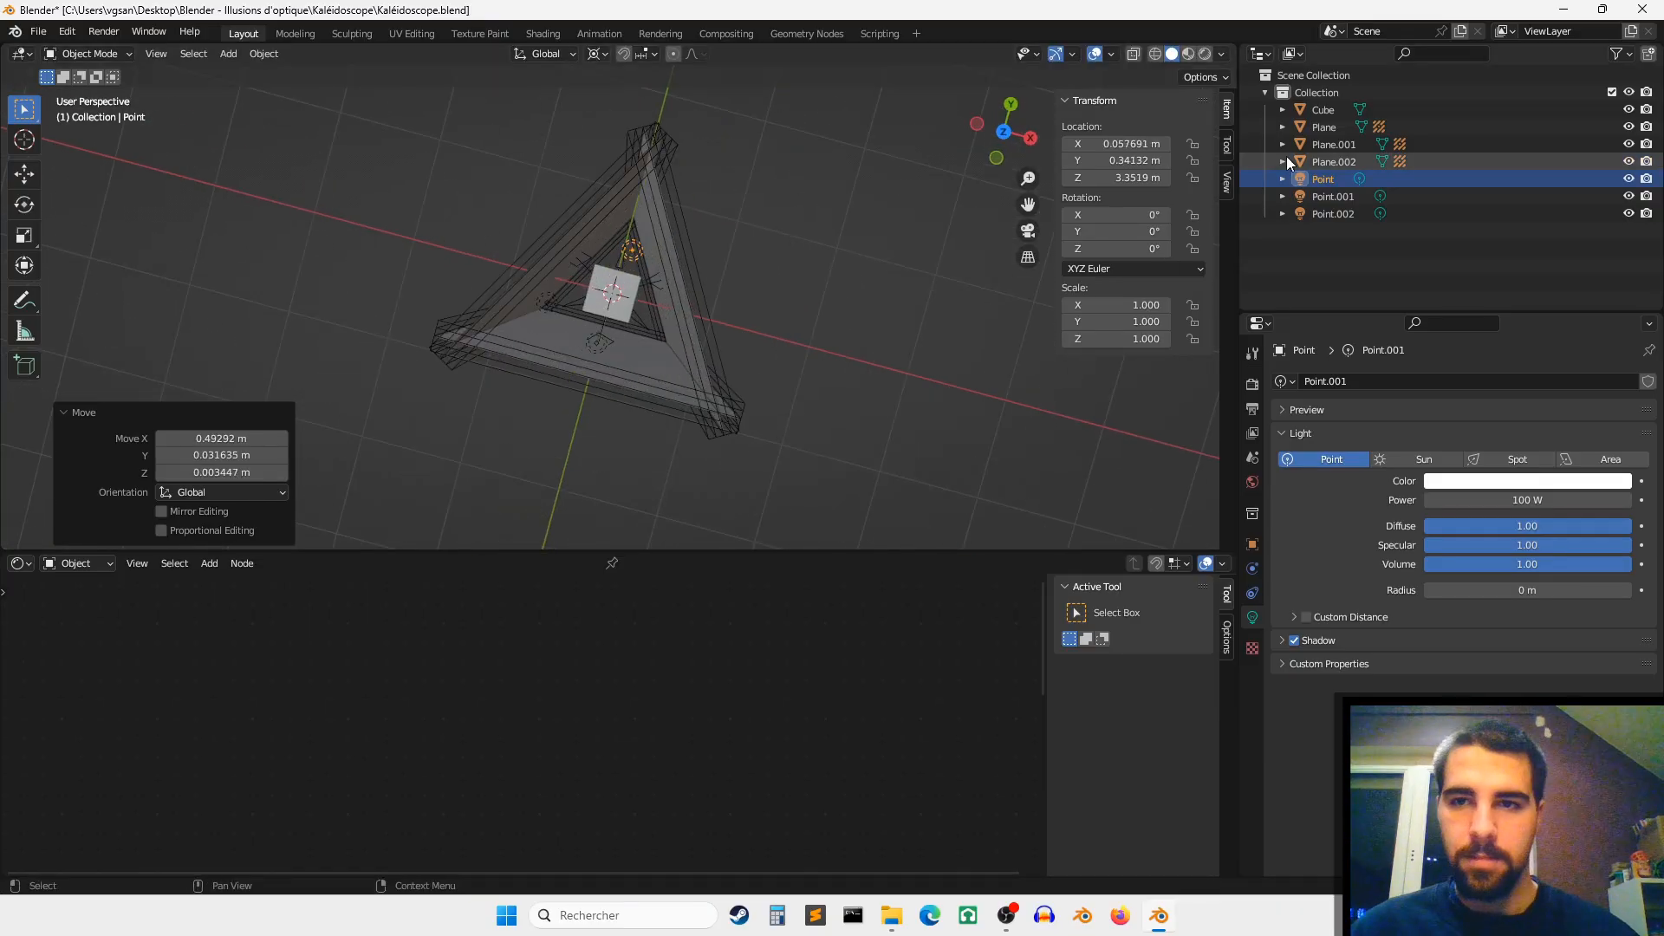
# Step: Try rotating the three mirror planes around the Z axis in rendered shading with the repositioned lights
pyautogui.click(1321, 128)
pyautogui.keyDown('shift'); pyautogui.click(1321, 163); pyautogui.keyUp('shift')
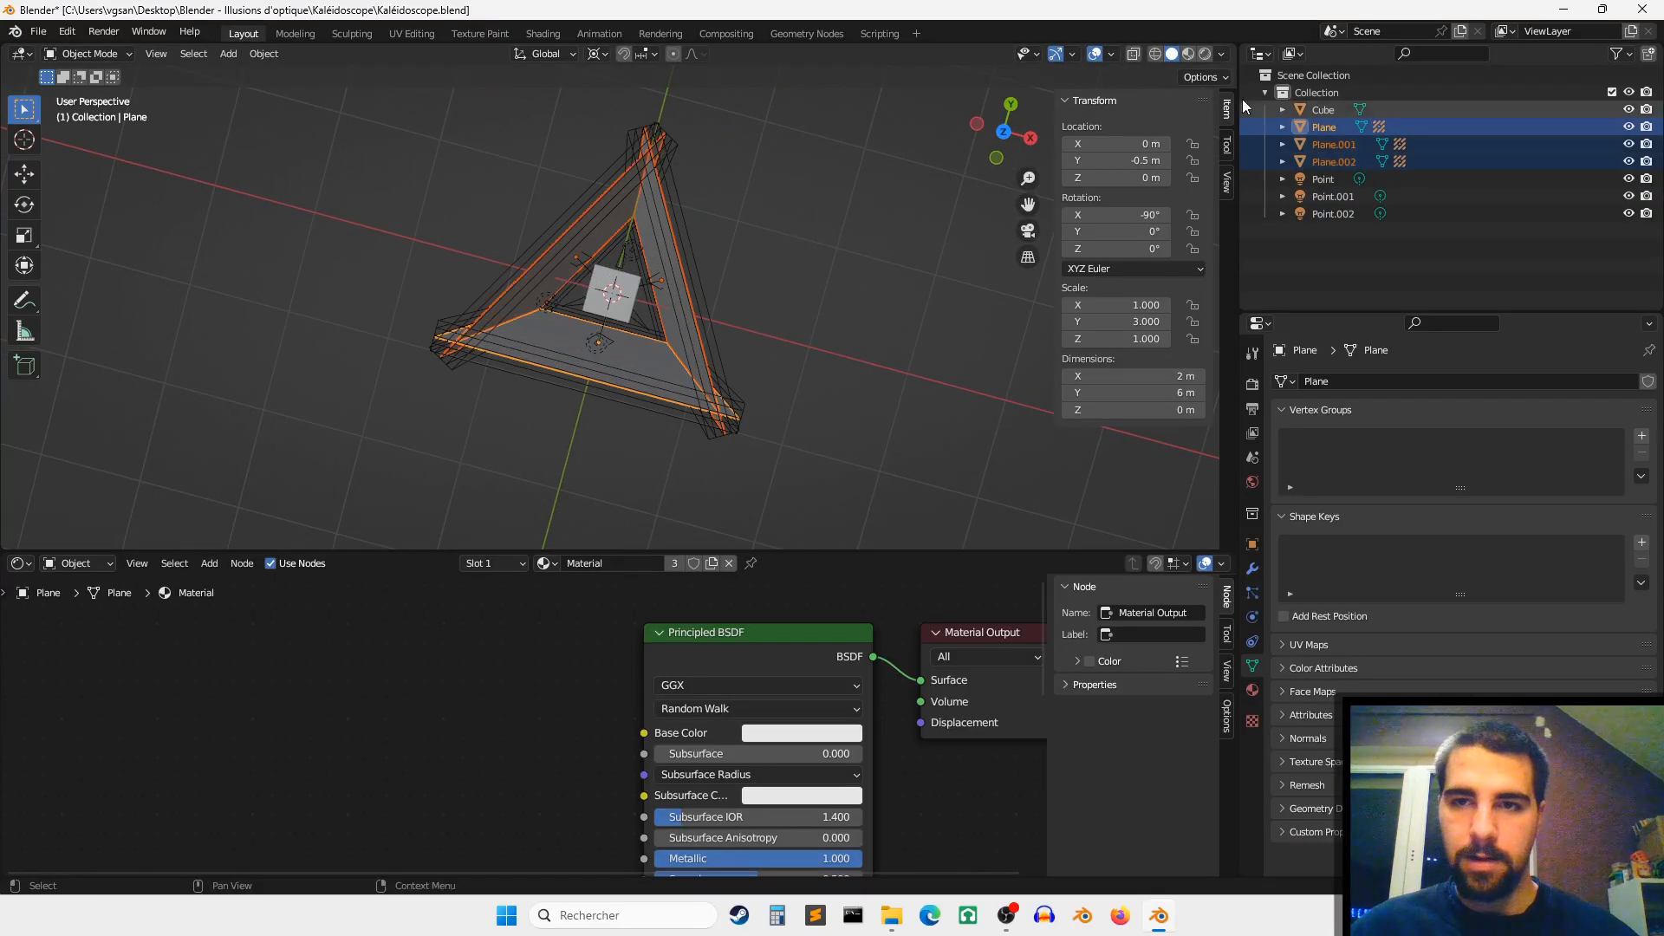
pyautogui.click(1207, 53)
pyautogui.scroll(2, 832, 290)
pyautogui.moveTo(802, 298)
pyautogui.mouseDown(button='middle')
pyautogui.moveTo(820, 294)
pyautogui.moveTo(804, 279)
pyautogui.moveTo(779, 300)
pyautogui.moveTo(784, 284)
pyautogui.moveTo(818, 320)
pyautogui.moveTo(913, 319)
pyautogui.mouseUp(button='middle')
pyautogui.press('r')
pyautogui.press('z')
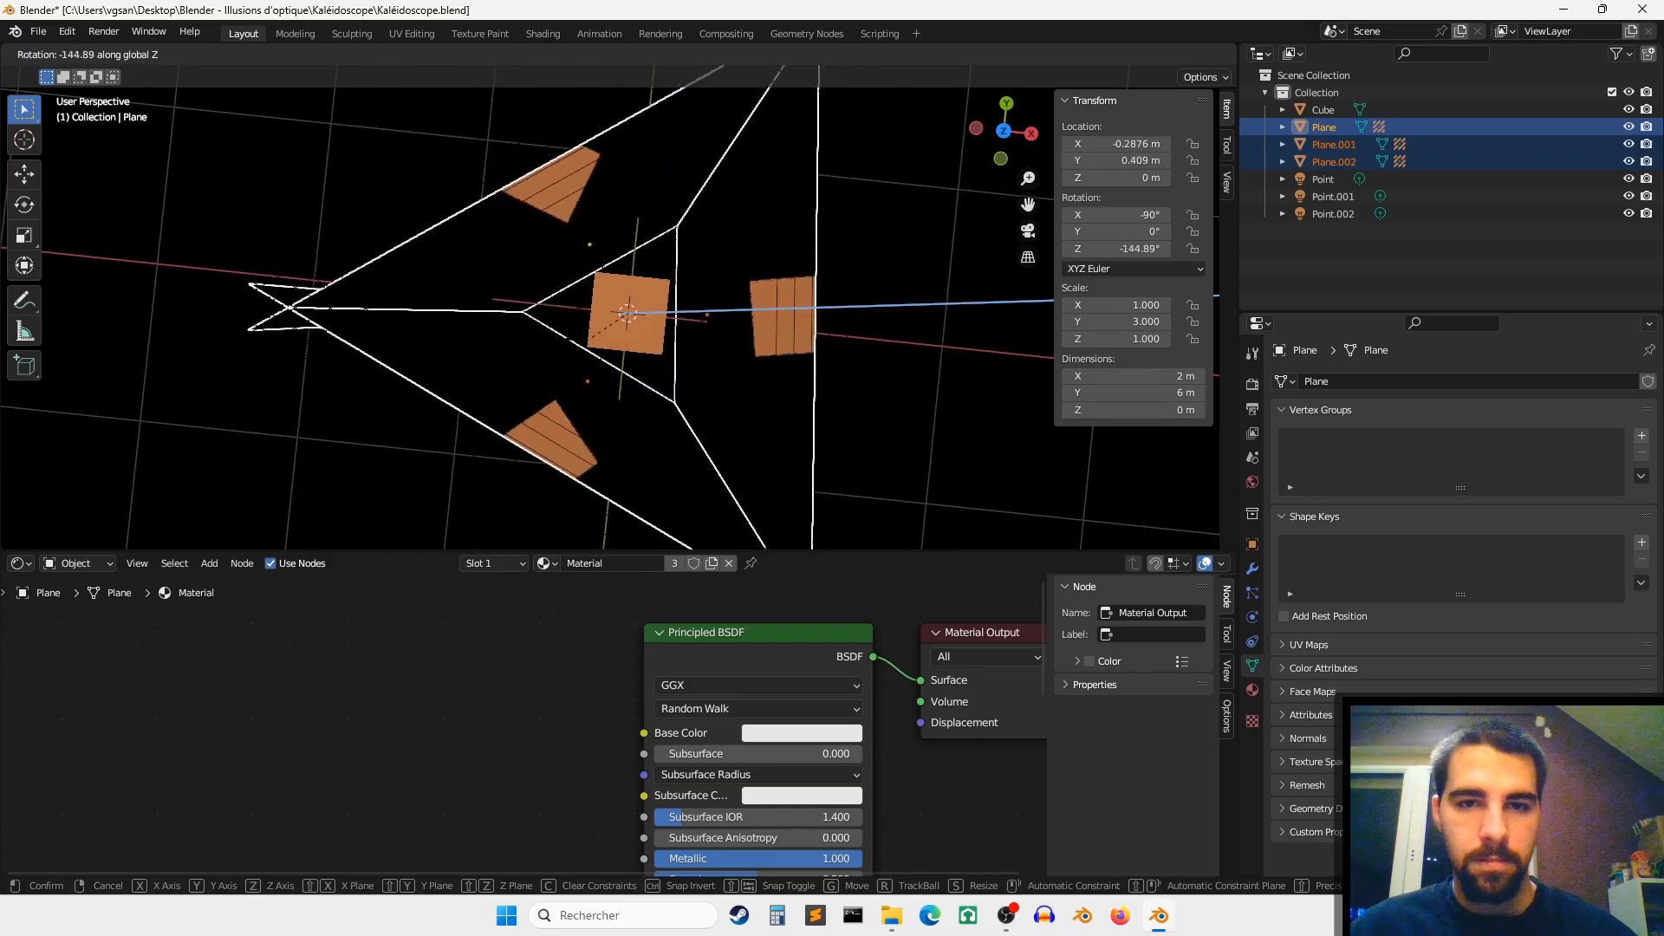
pyautogui.press('Escape')
# Step: In a front wireframe view, move the cube down along Z by about 2.72 m to the base of the mirror tube
pyautogui.moveTo(699, 334)
pyautogui.mouseDown(button='middle')
pyautogui.moveTo(705, 310)
pyautogui.moveTo(642, 210)
pyautogui.mouseUp(button='middle')
pyautogui.scroll(-3, 643, 210)
pyautogui.click(995, 143)
pyautogui.press('z')
pyautogui.click(583, 405)
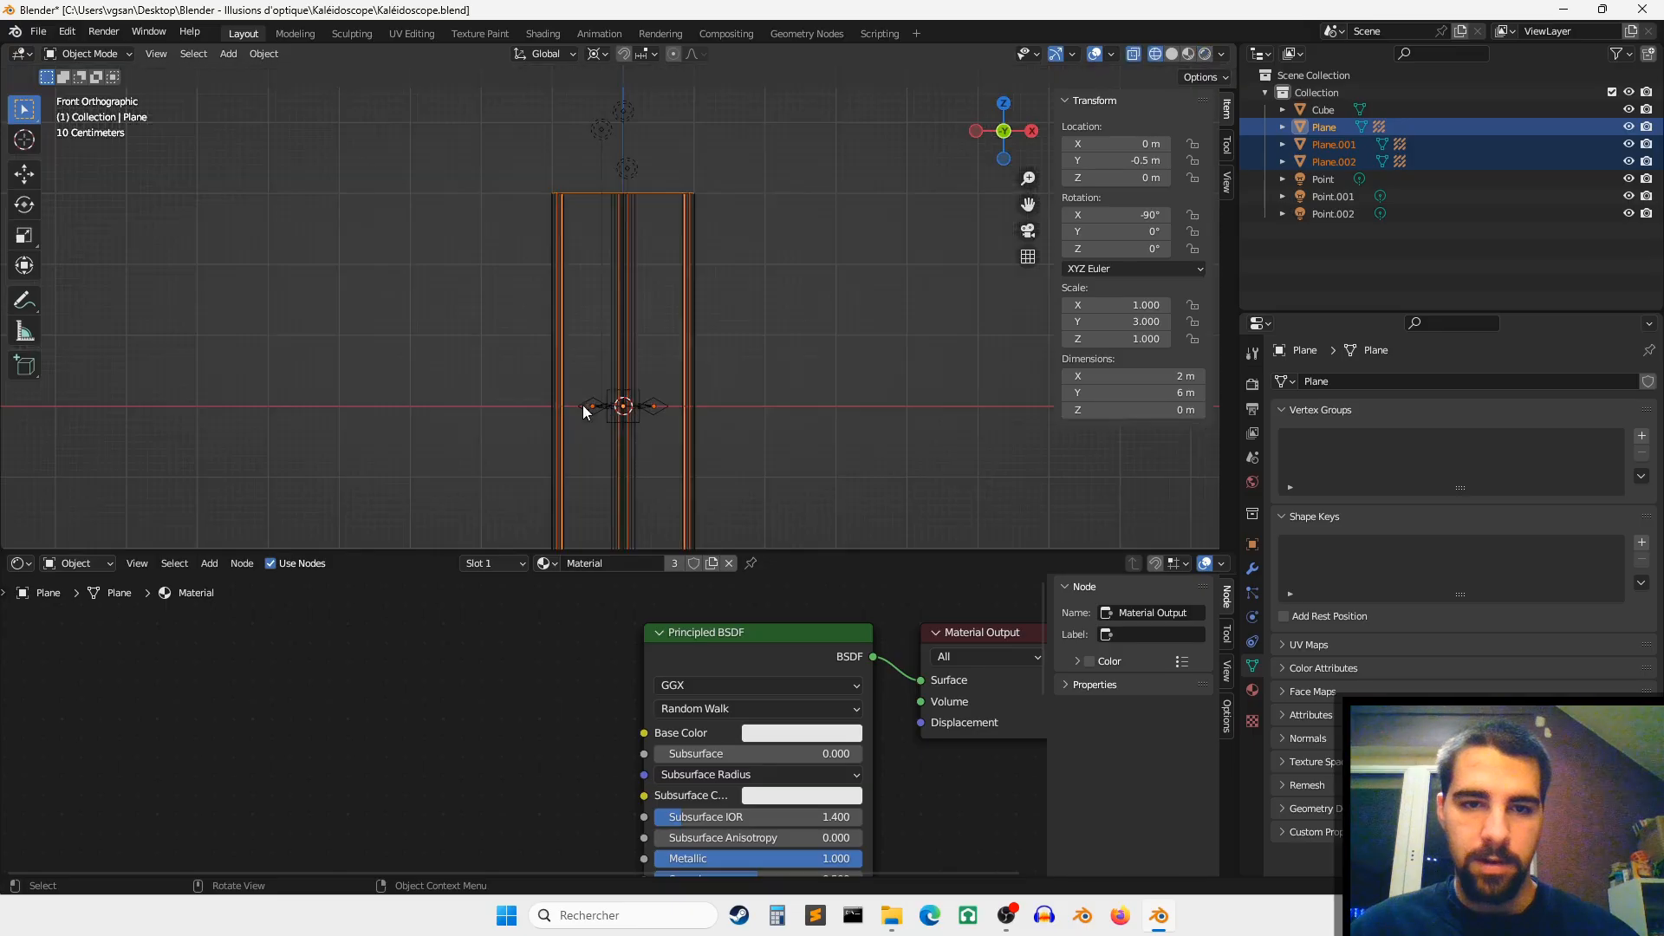
pyautogui.keyDown('shift'); pyautogui.moveTo(583, 411); pyautogui.dragTo(591, 173, button='middle'); pyautogui.keyUp('shift')
pyautogui.scroll(2, 609, 189)
pyautogui.click(591, 128)
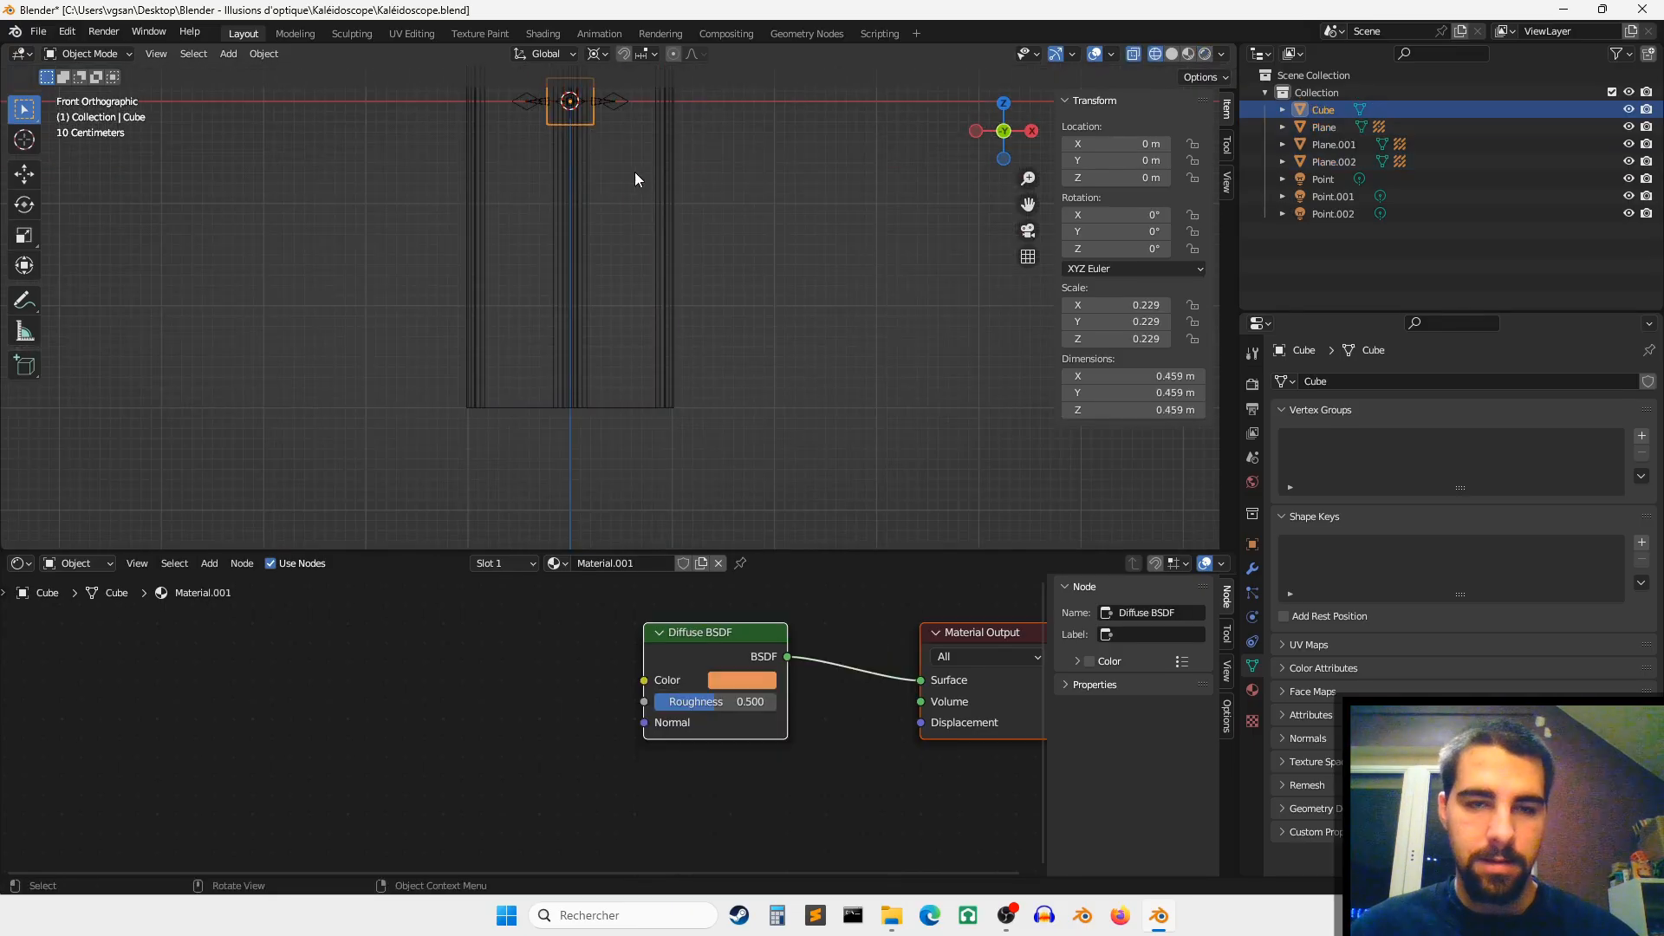
pyautogui.press('g')
pyautogui.press('z')
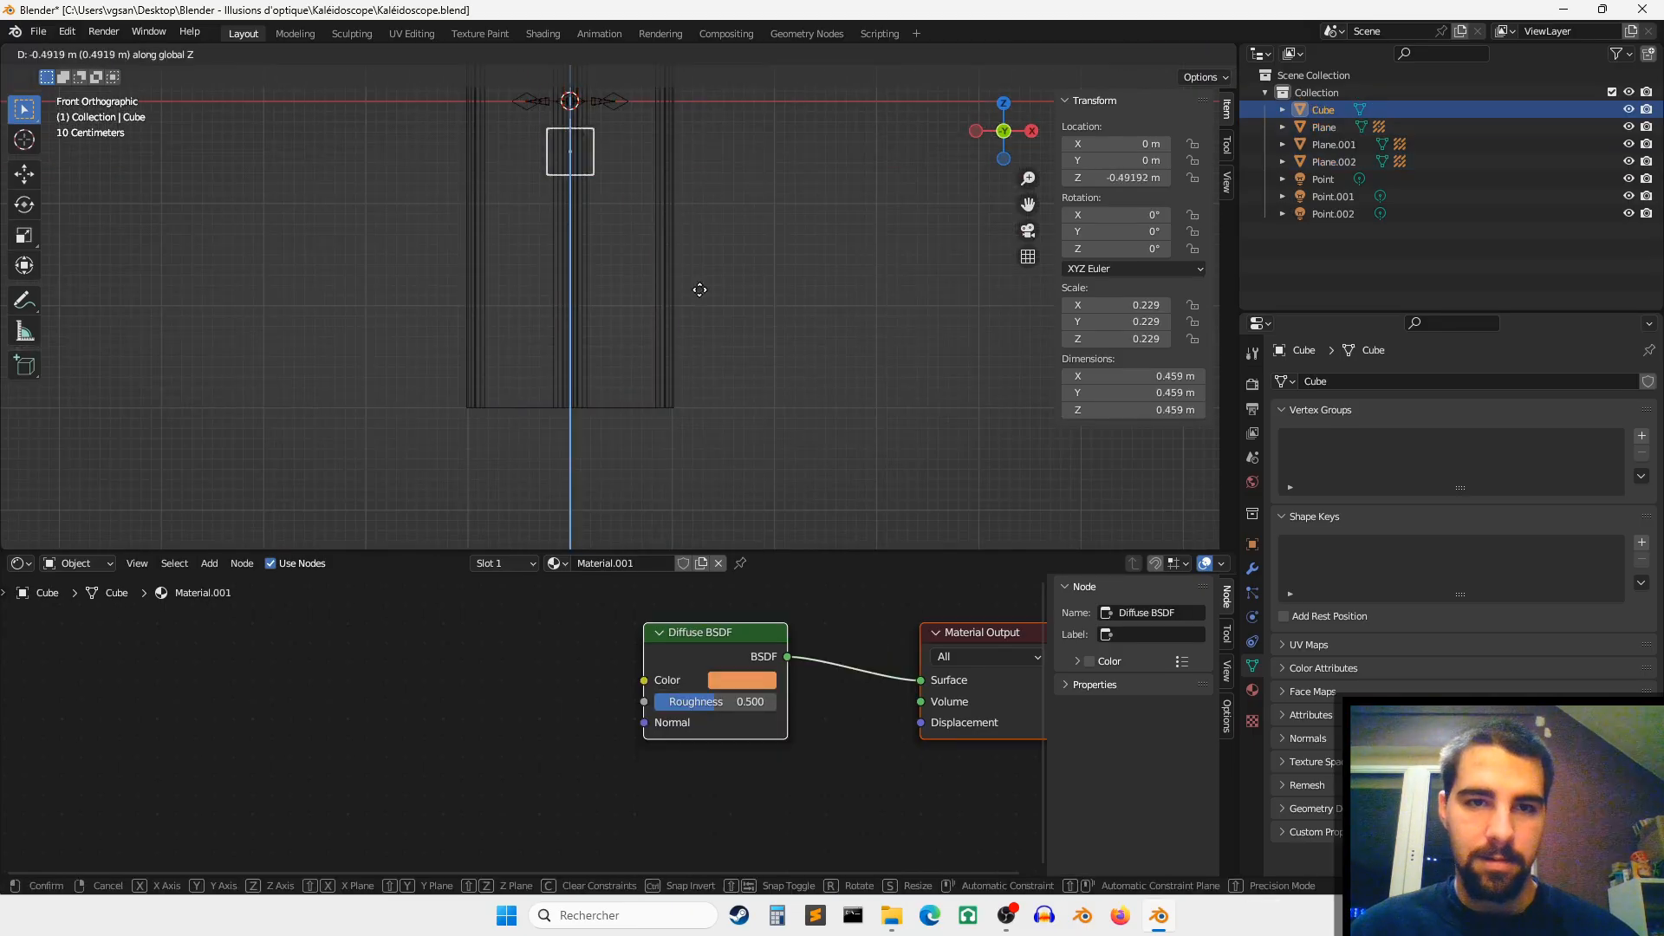
pyautogui.click(701, 472)
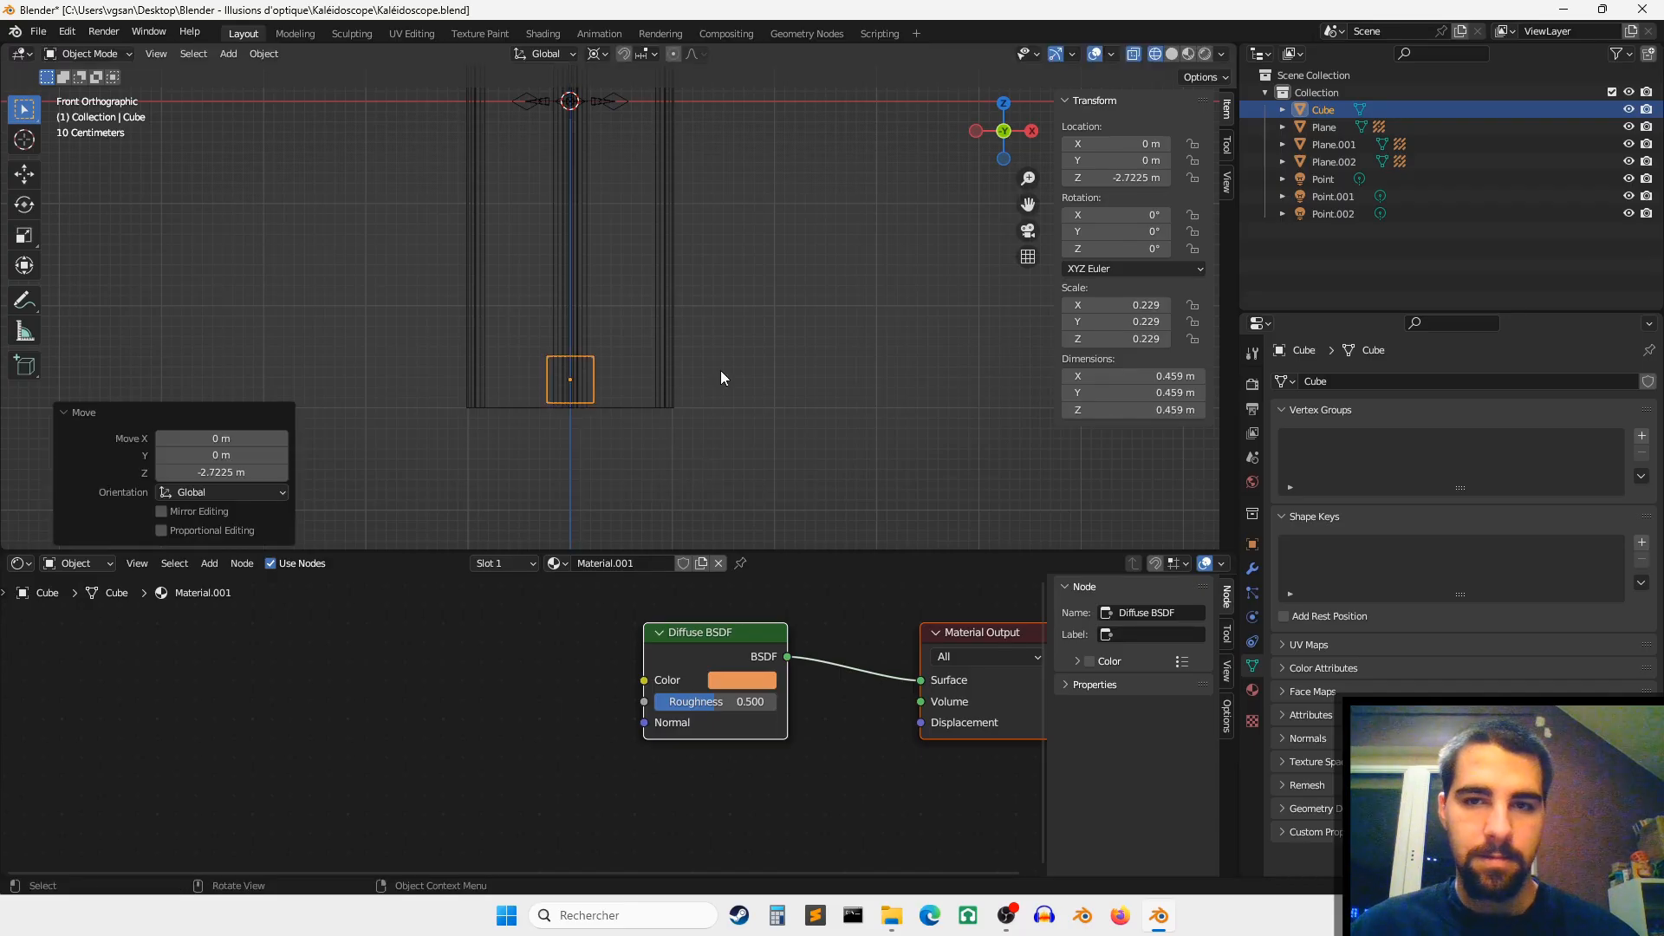
# Step: Return to rendered shading from above and examine the lowered cube's reflections in the mirrors
pyautogui.keyDown('shift'); pyautogui.moveTo(721, 371); pyautogui.dragTo(729, 407, button='middle'); pyautogui.keyUp('shift')
pyautogui.click(1001, 106)
pyautogui.scroll(4, 725, 304)
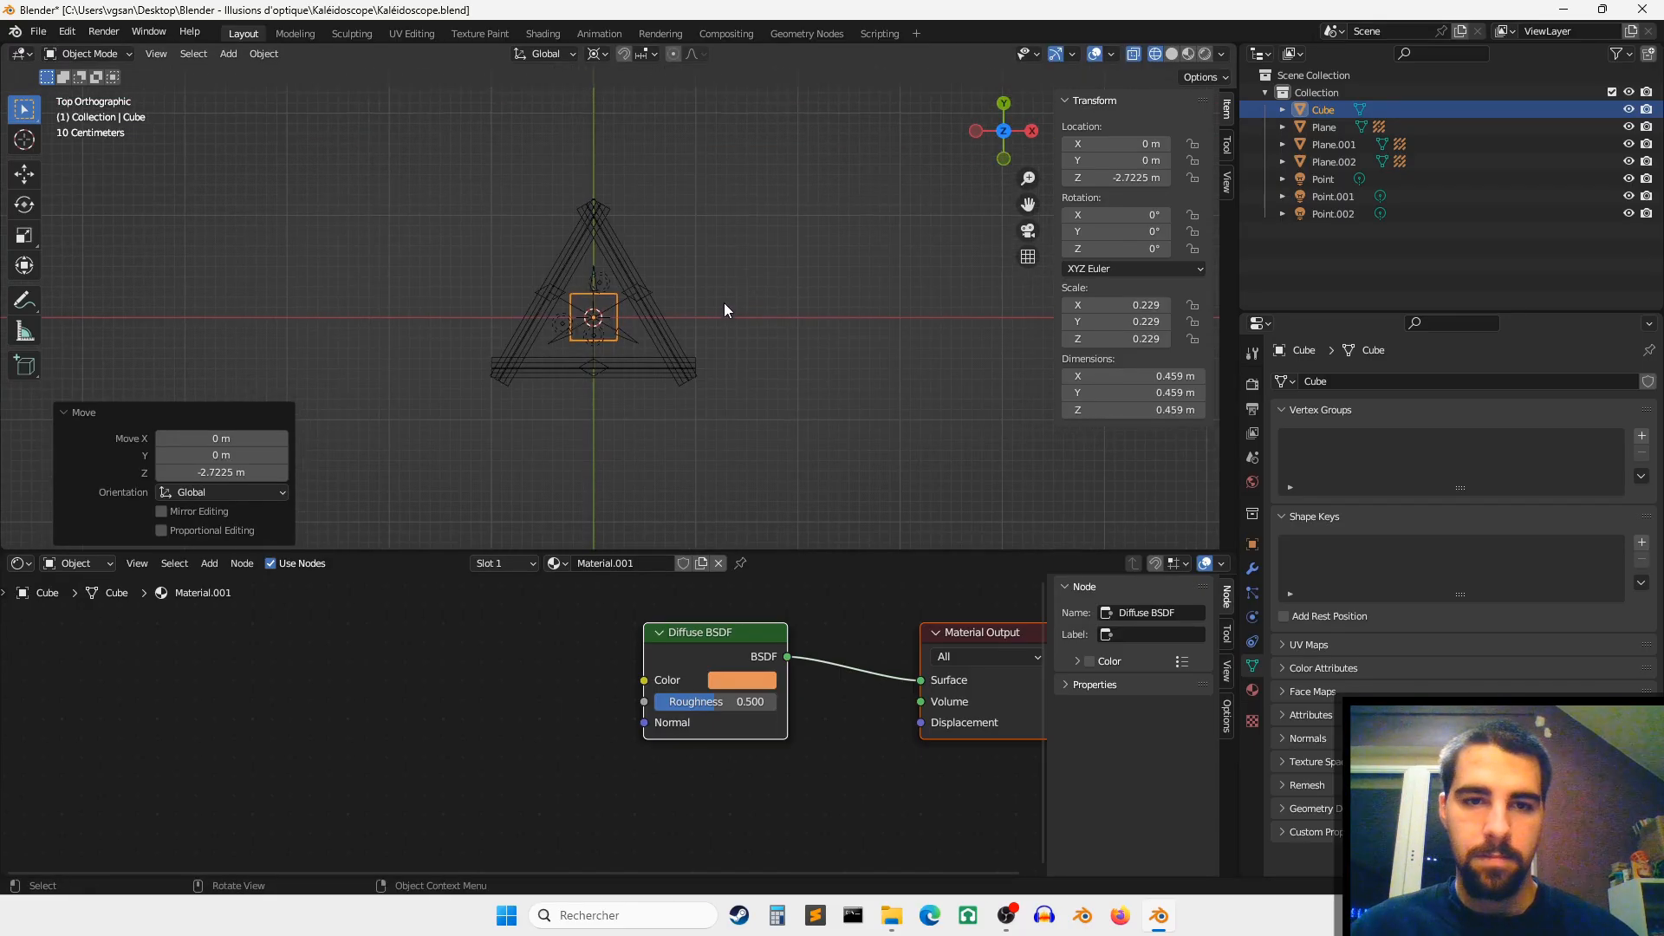
pyautogui.click(1204, 55)
pyautogui.moveTo(929, 196); pyautogui.dragTo(876, 235, button='middle')
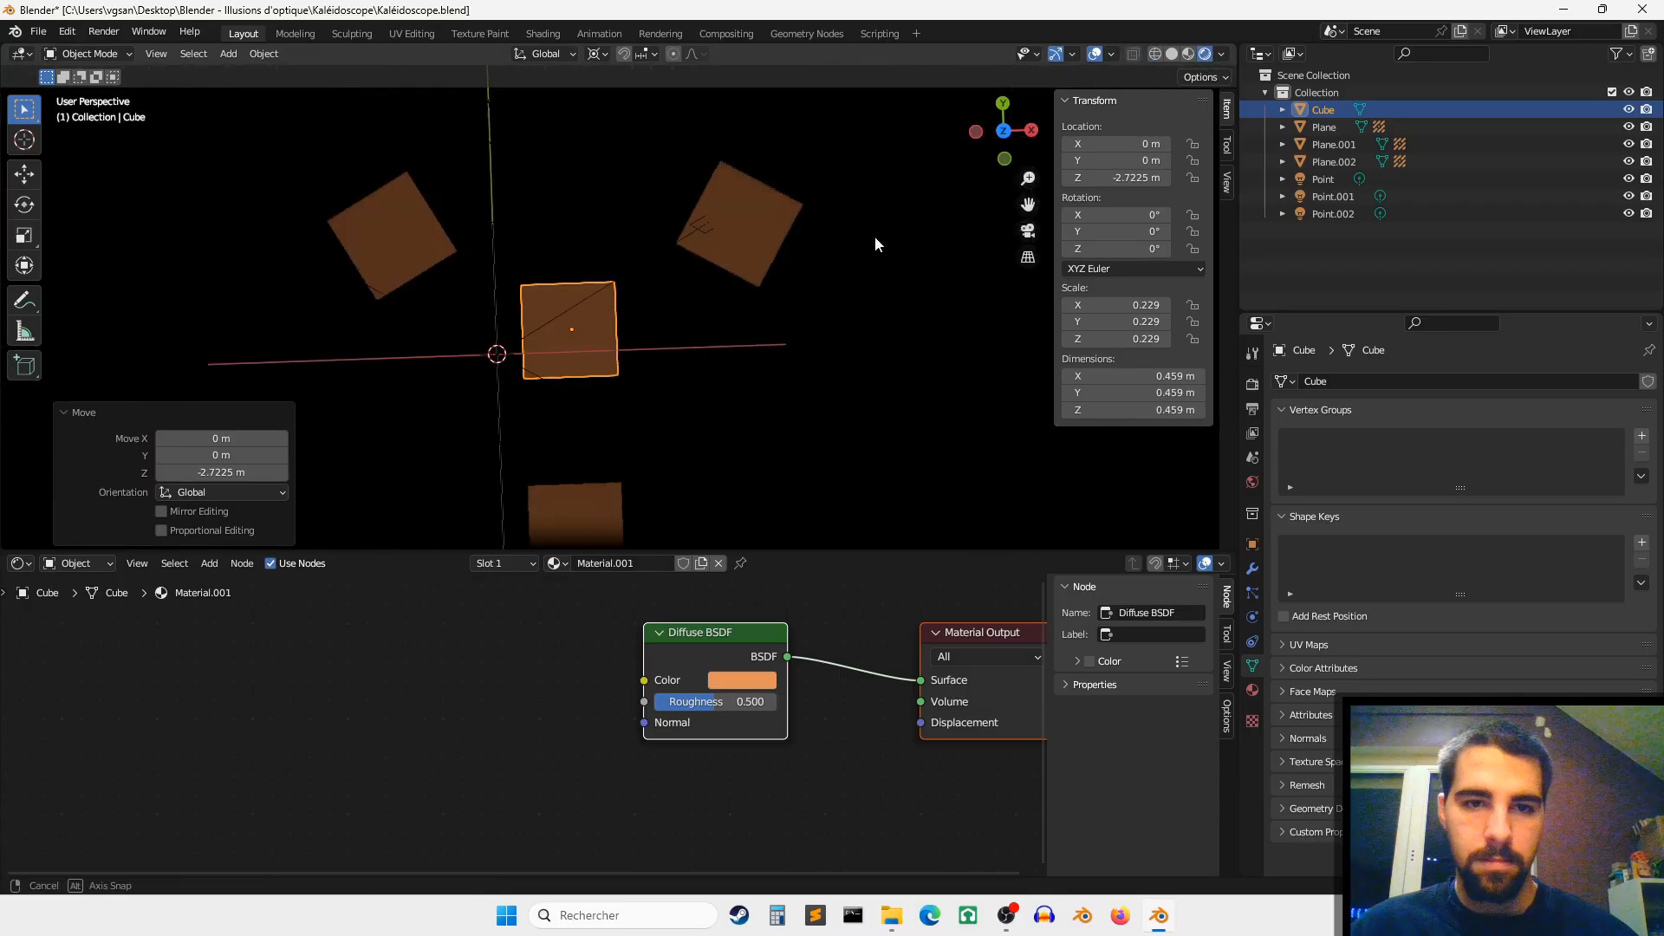
pyautogui.scroll(-7, 888, 231)
pyautogui.scroll(7, 790, 308)
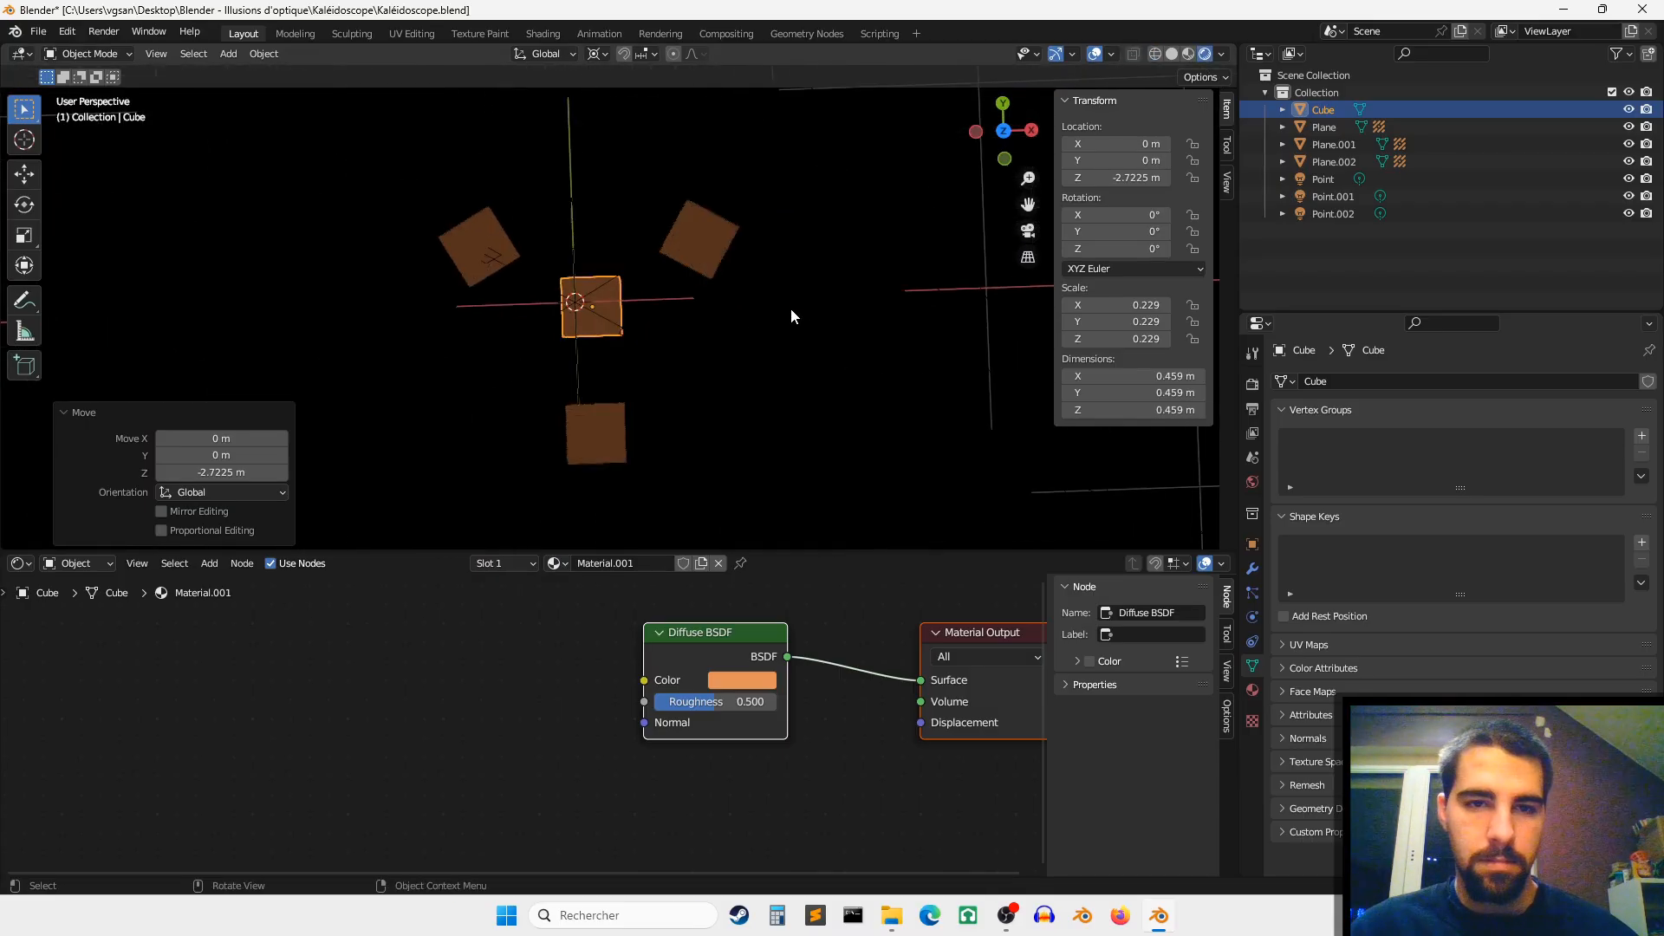
# Step: Select the three mirror planes and try a free rotation around the lowered cube
pyautogui.click(1323, 127)
pyautogui.keyDown('shift'); pyautogui.click(1323, 162); pyautogui.keyUp('shift')
pyautogui.press('r')
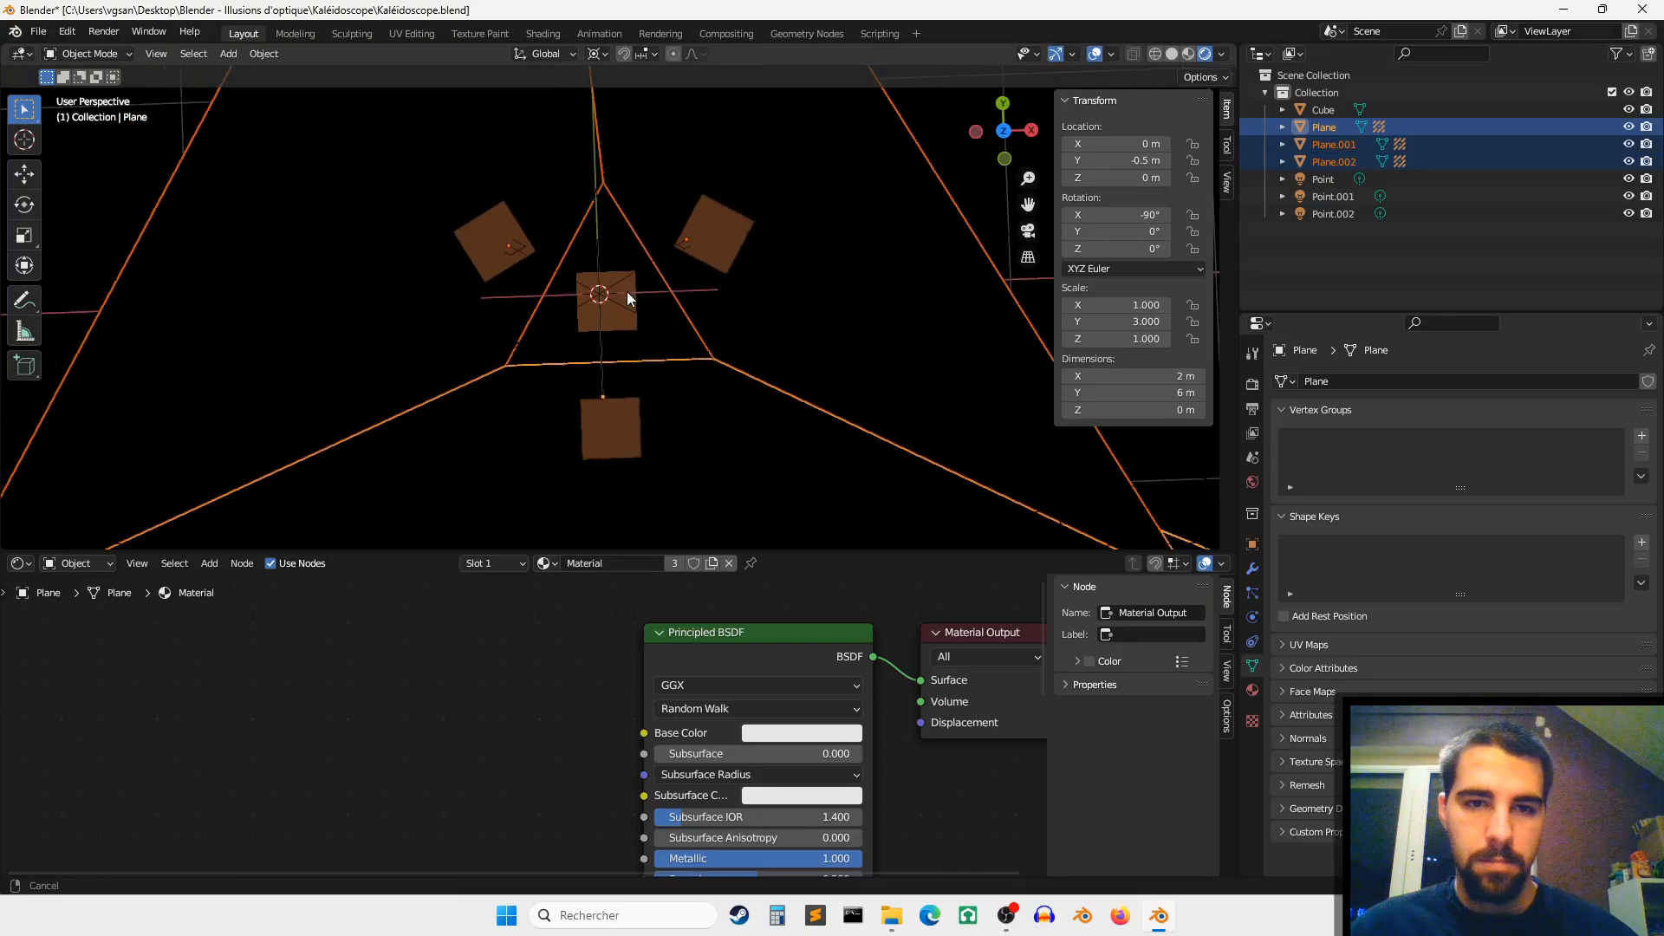
pyautogui.rightClick(691, 260)
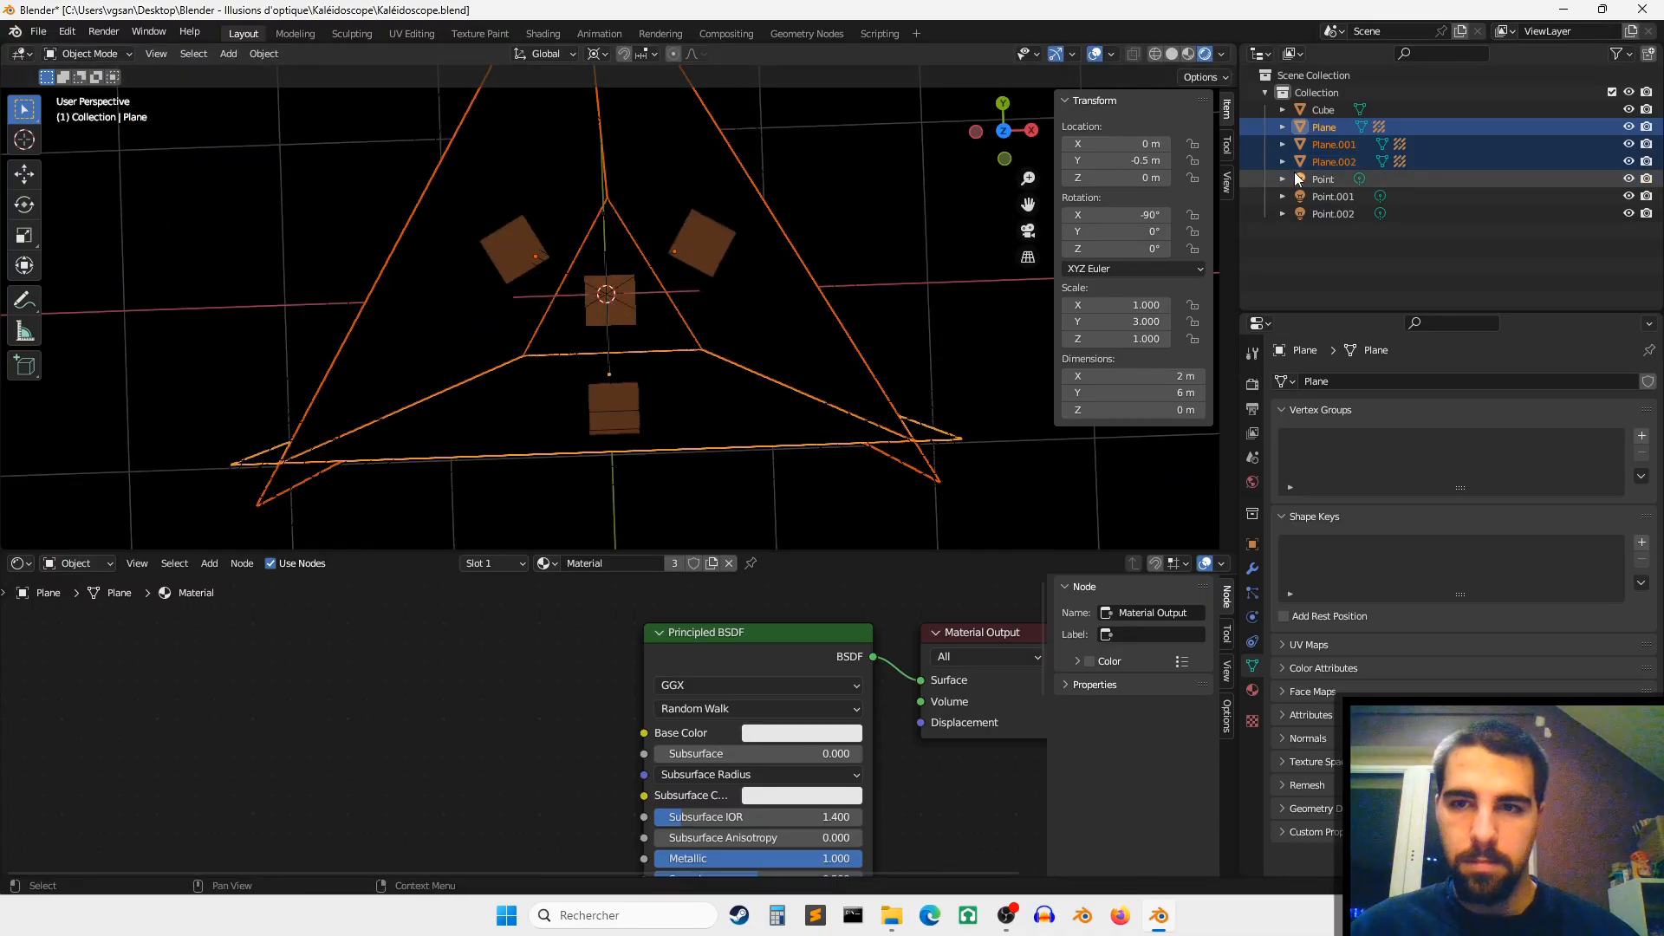
# Step: Tint the Point light salmon (hue 0.022, saturation 0.705) and raise its power
pyautogui.click(1297, 177)
pyautogui.click(1252, 617)
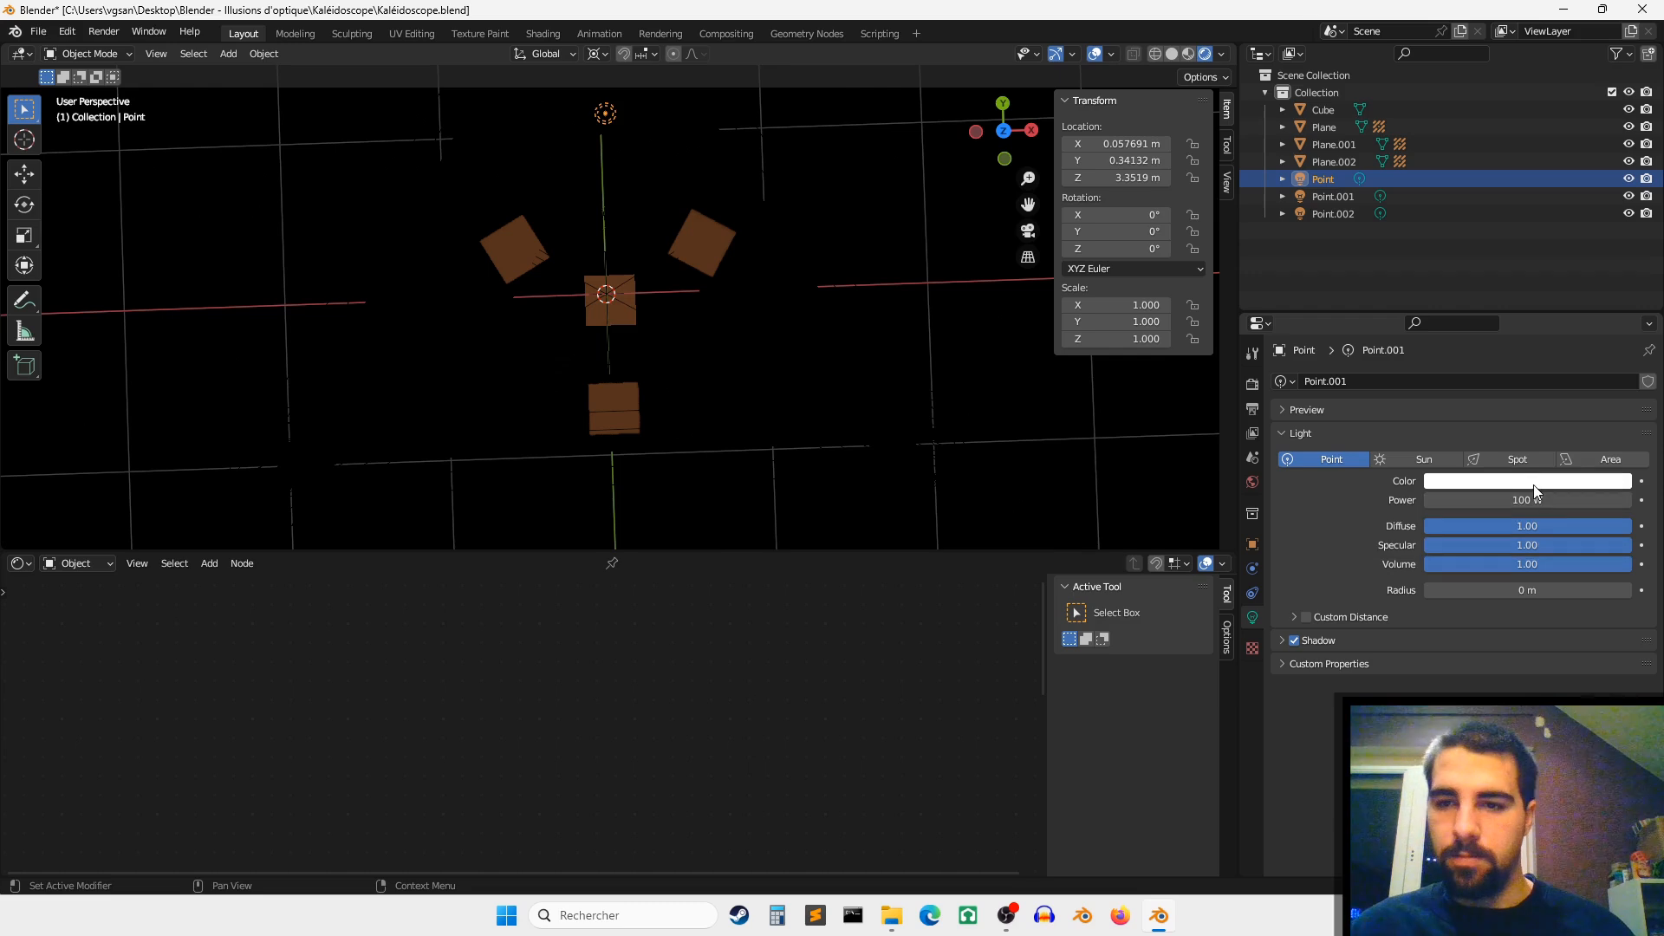
pyautogui.click(1532, 484)
pyautogui.click(1537, 339)
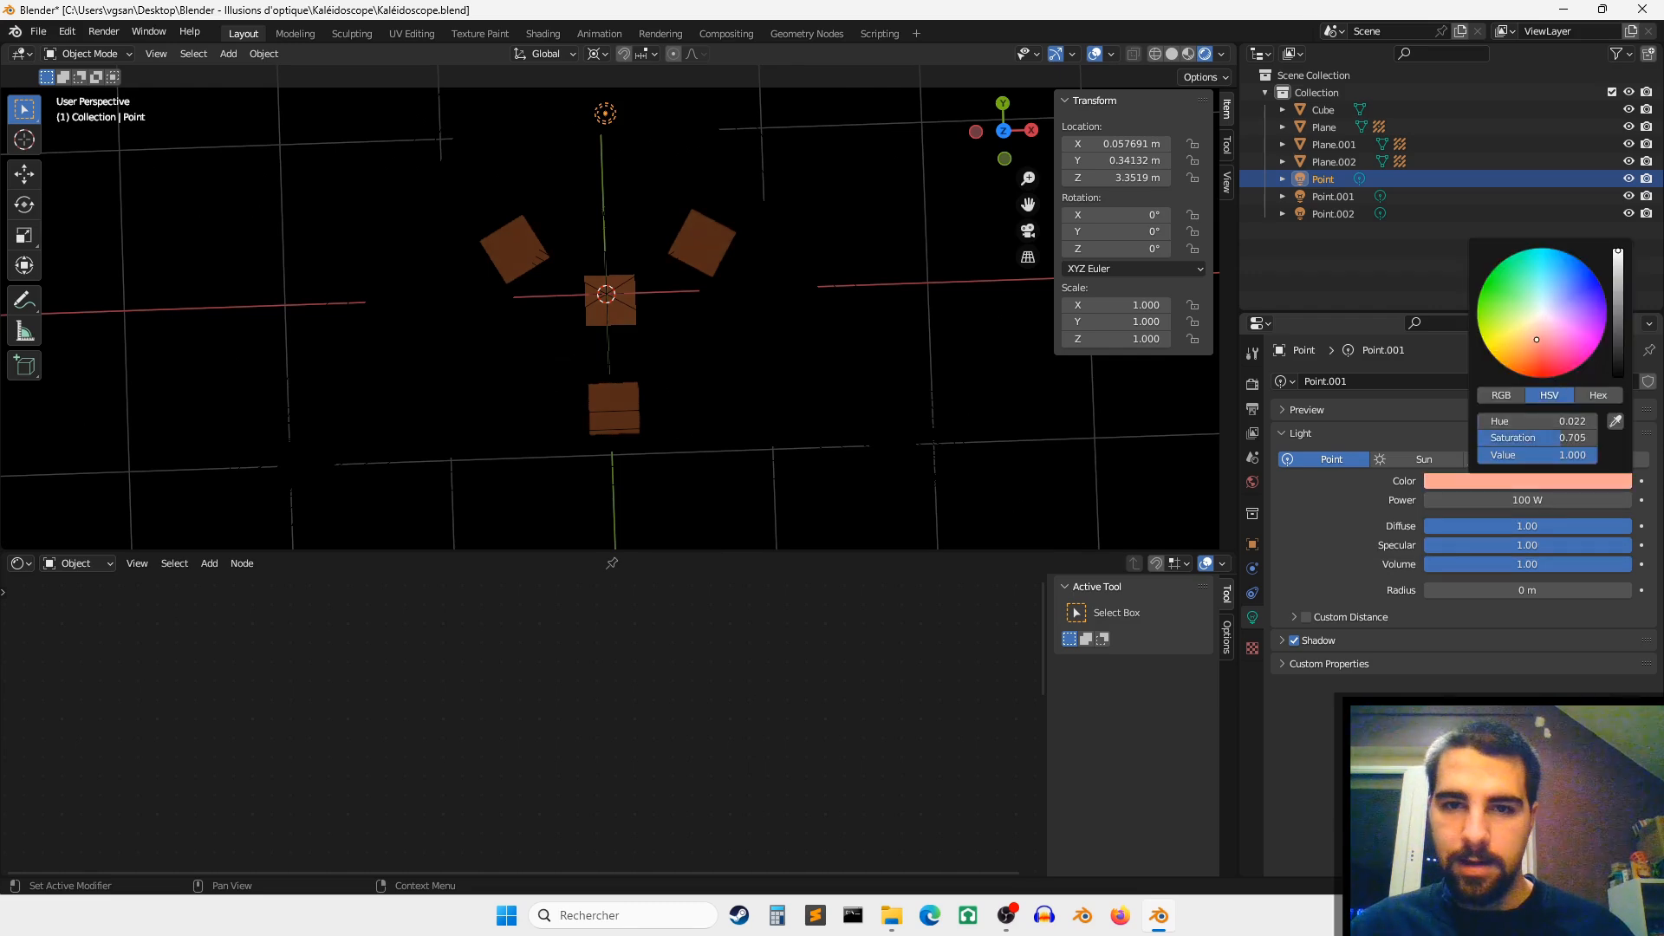
pyautogui.moveTo(1522, 500); pyautogui.dragTo(1594, 501)
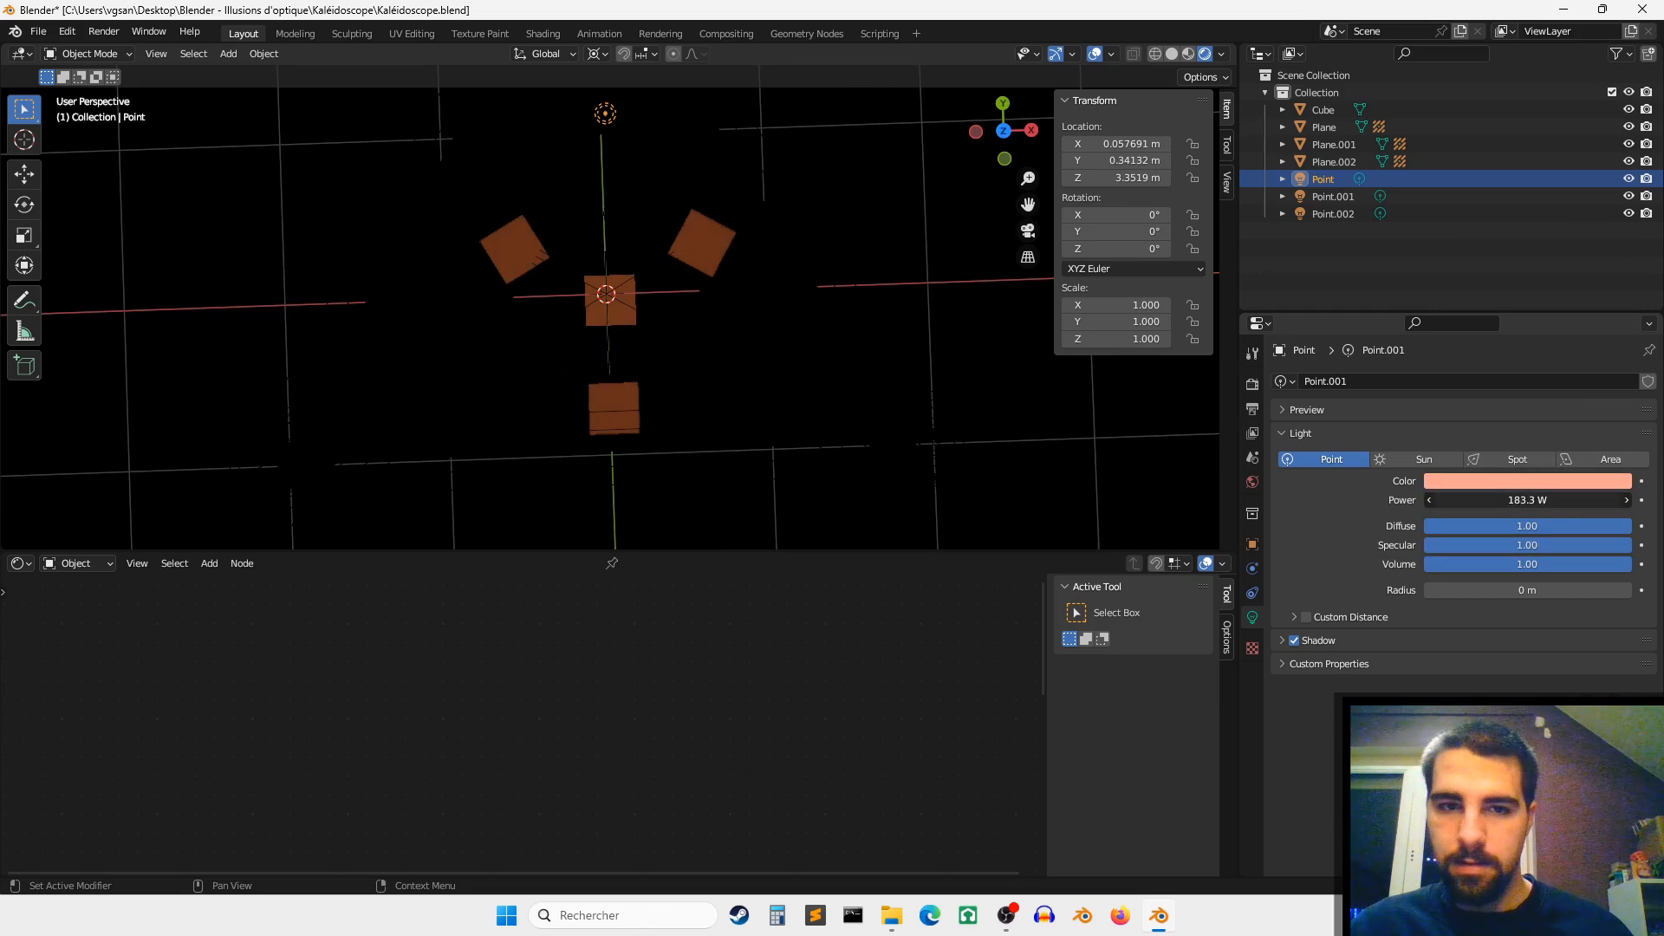
# Step: Colour the Point.001 light green and raise its power to about 293.5 W
pyautogui.click(1319, 193)
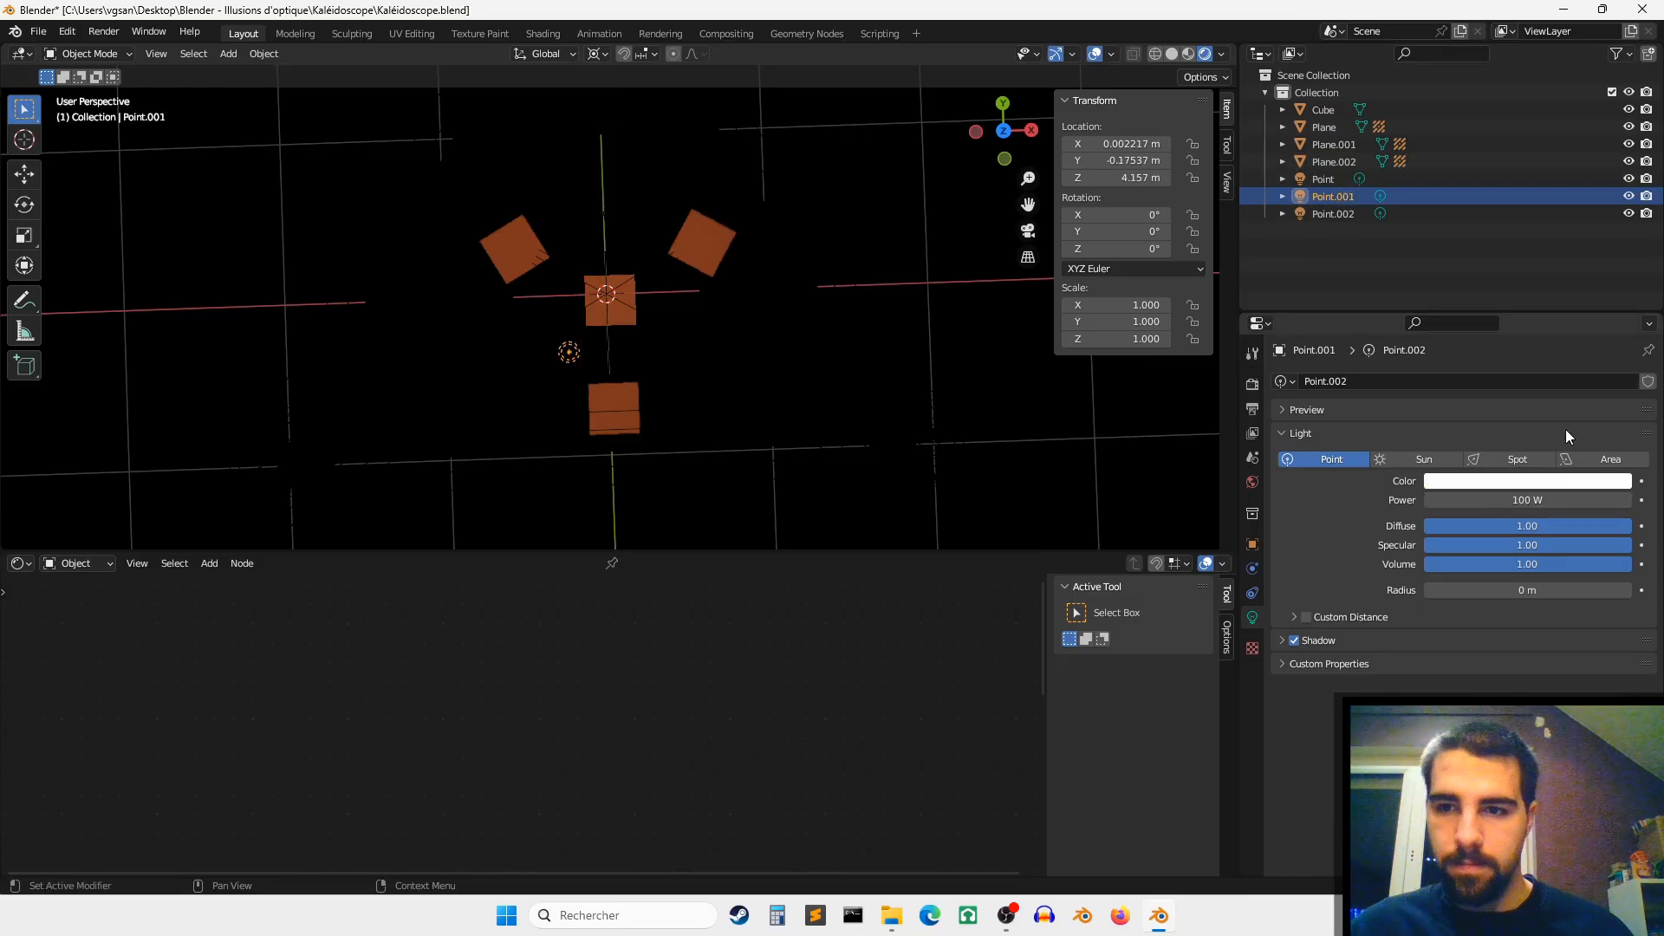
pyautogui.click(1553, 482)
pyautogui.click(1517, 312)
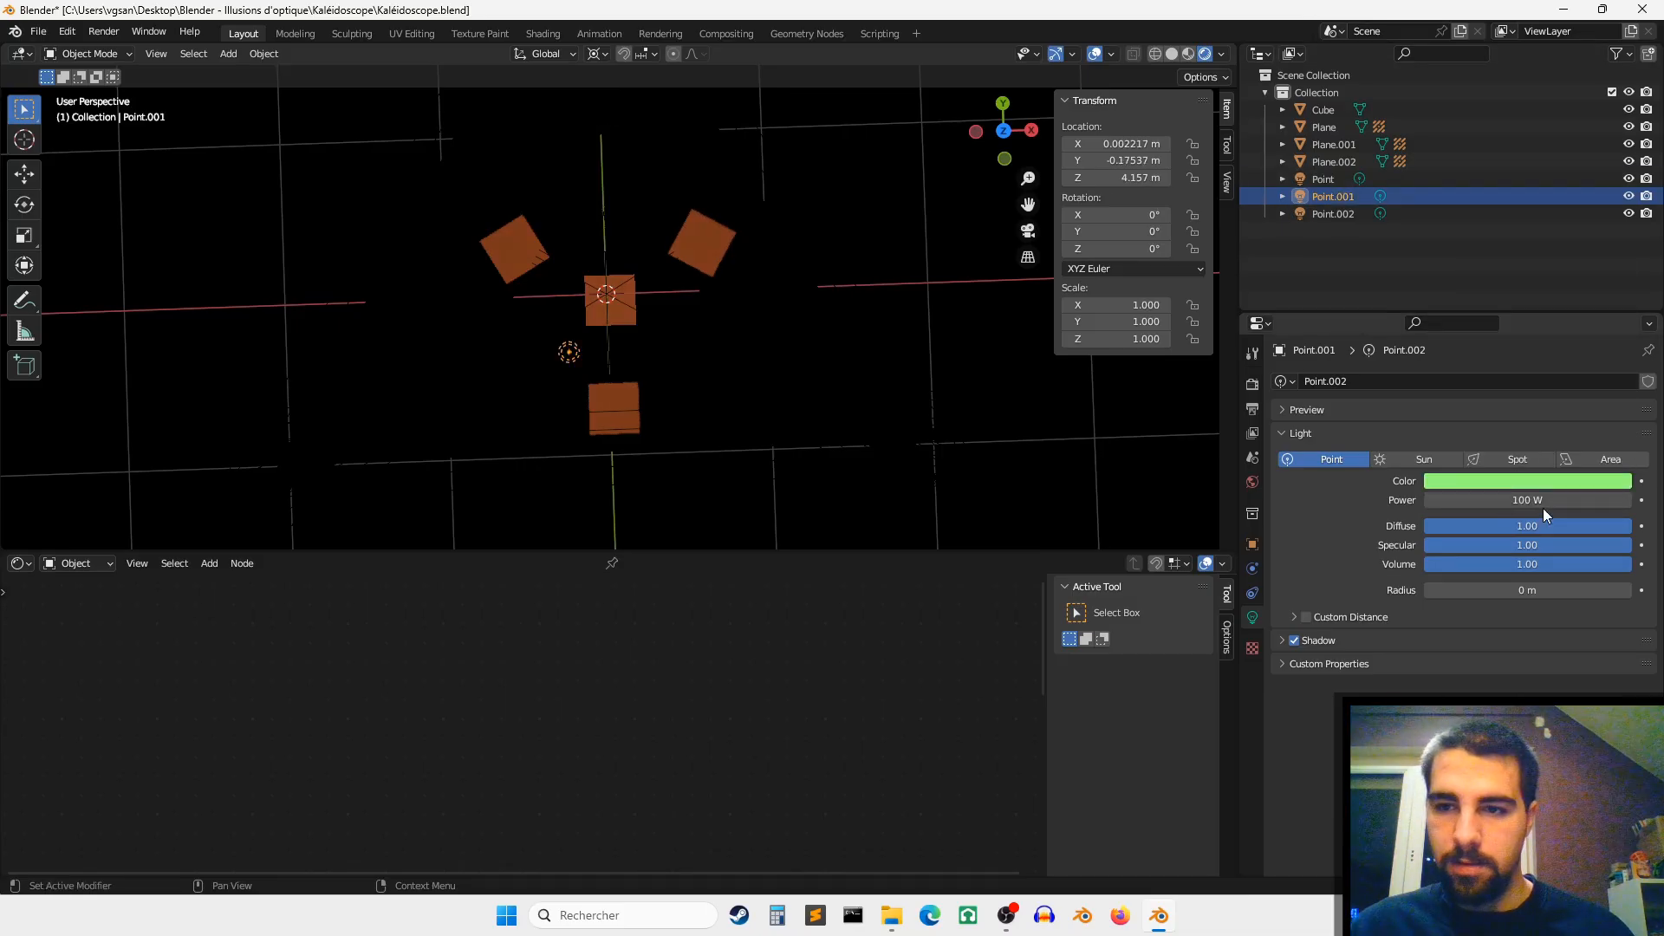
pyautogui.moveTo(1543, 501); pyautogui.dragTo(1611, 501)
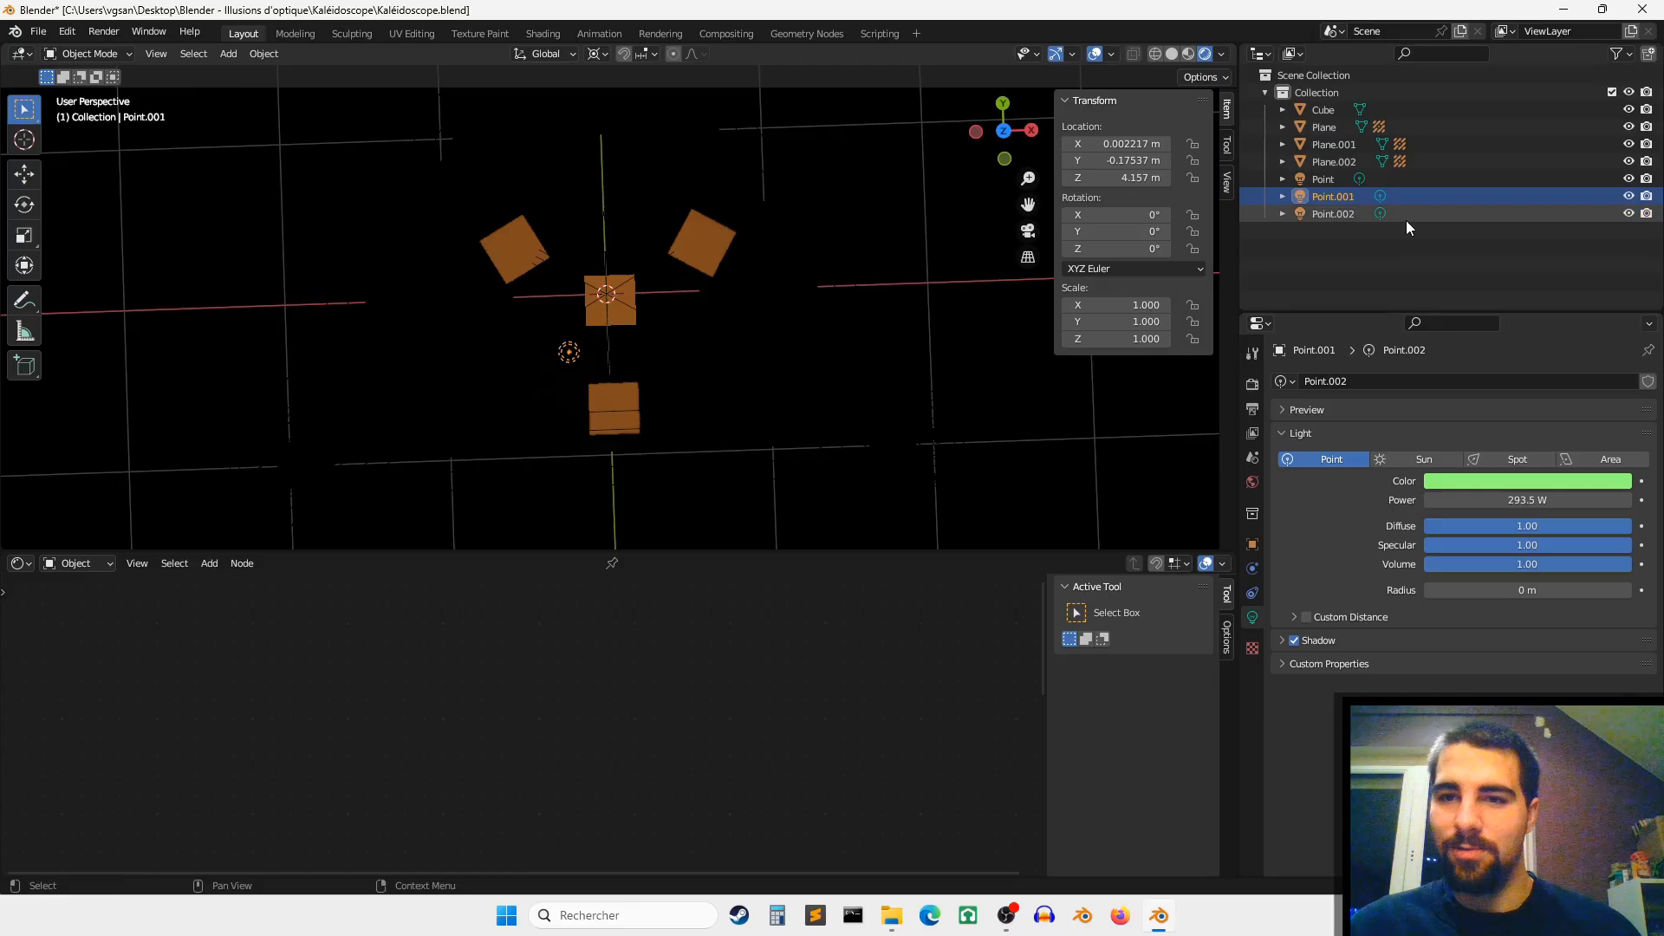
# Step: Colour the Point.002 light pale blue and raise its power to about 771.4 W
pyautogui.click(1334, 215)
pyautogui.click(1487, 478)
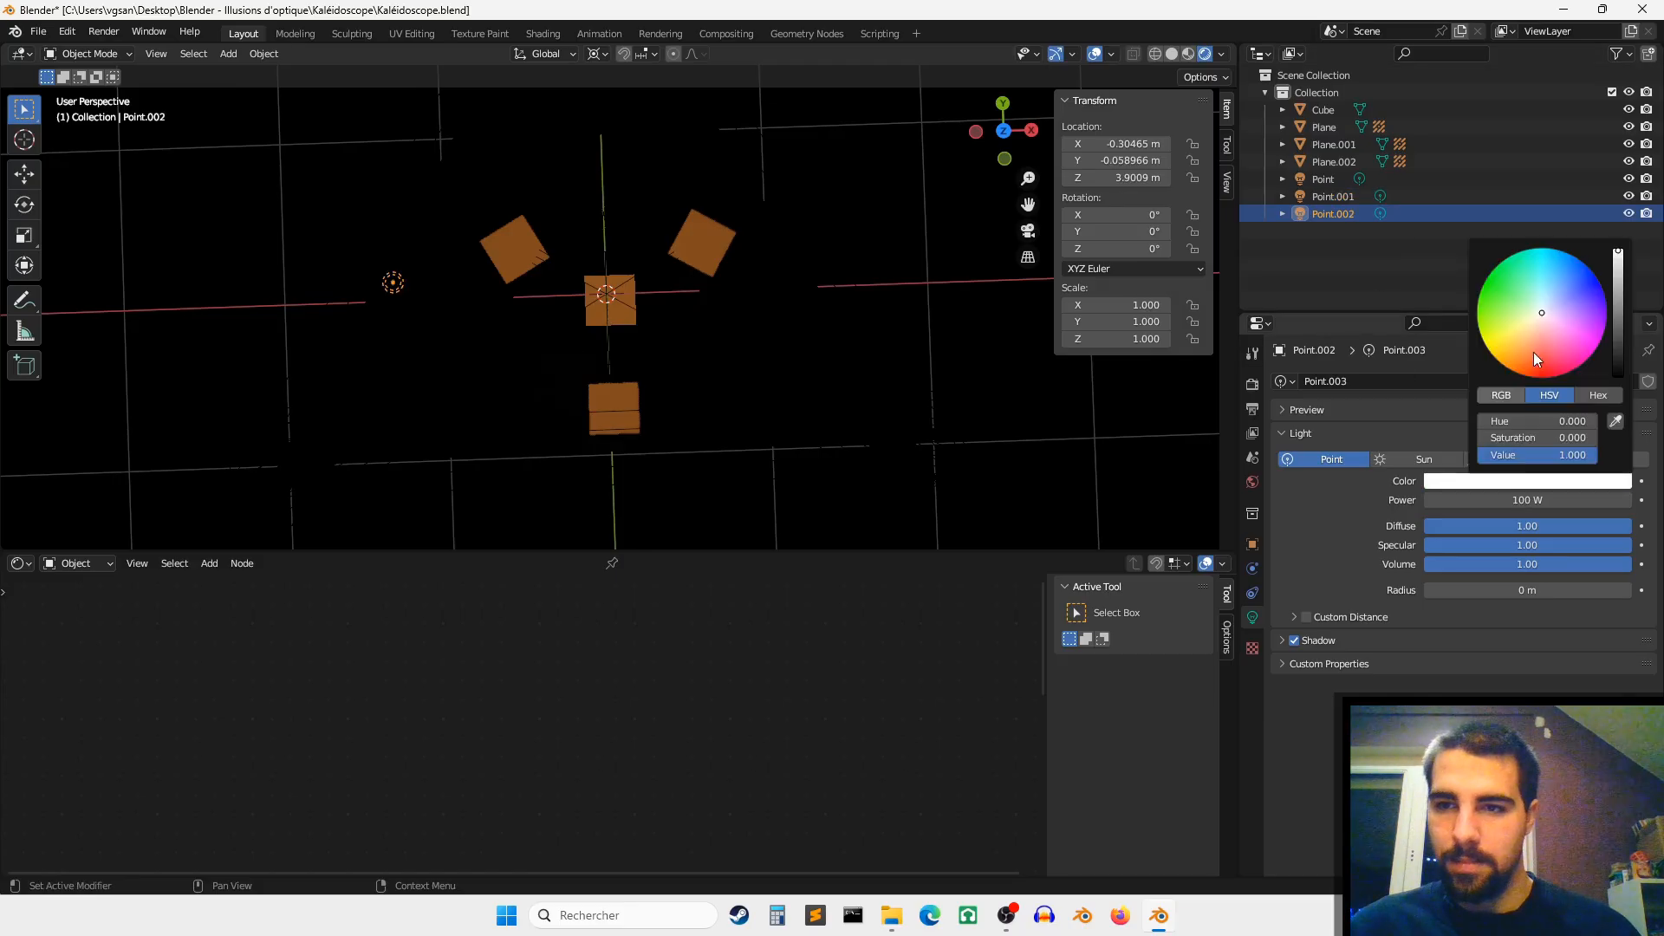
pyautogui.click(1562, 297)
pyautogui.moveTo(1512, 501); pyautogui.dragTo(1555, 501)
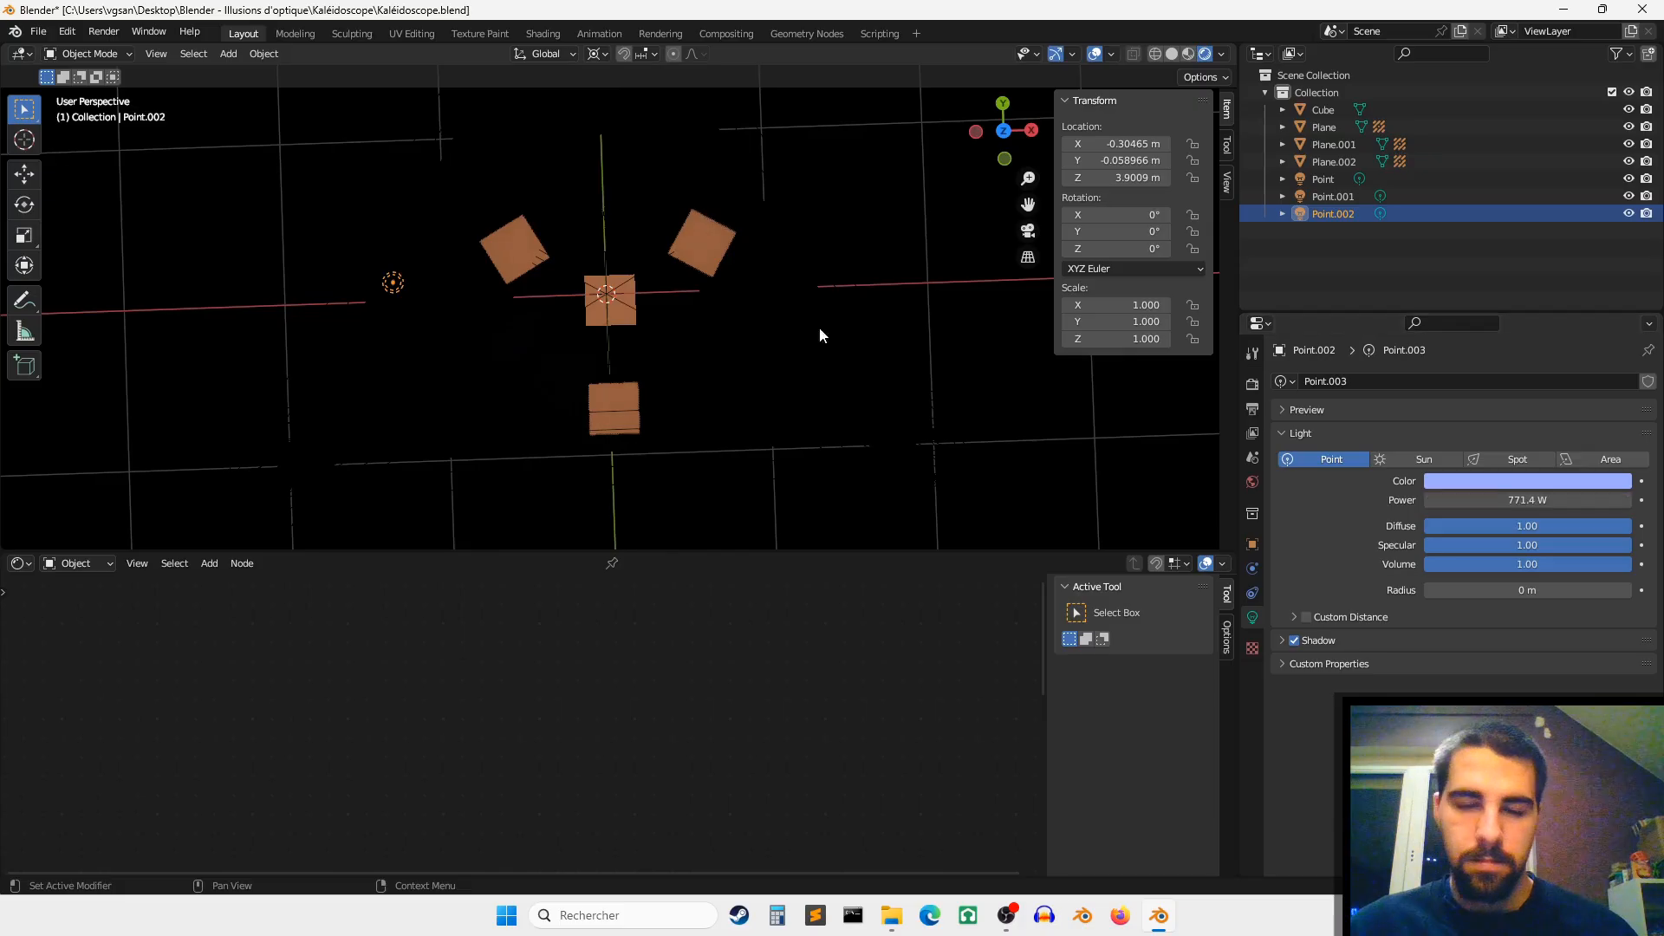
# Step: Try rotating the three mirror planes around the Z axis under the coloured lights
pyautogui.scroll(2, 618, 324)
pyautogui.click(1329, 126)
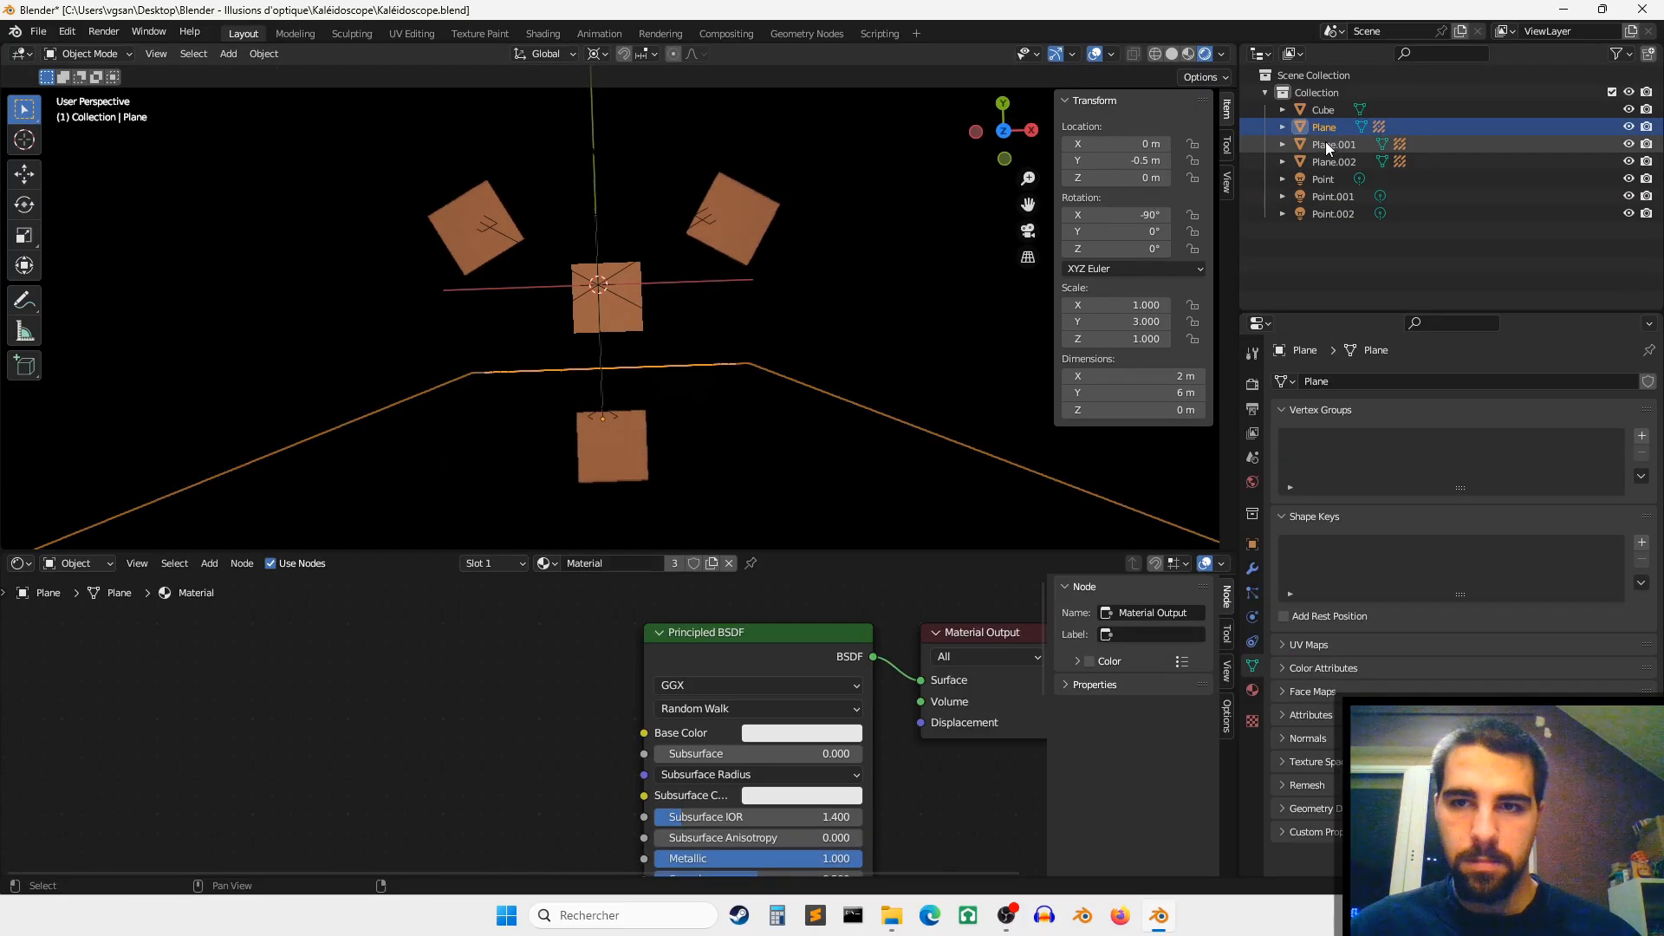
pyautogui.keyDown('ctrl'); pyautogui.click(1324, 142); pyautogui.keyUp('ctrl')
pyautogui.keyDown('ctrl'); pyautogui.click(1324, 161); pyautogui.keyUp('ctrl')
pyautogui.press('r')
pyautogui.press('z')
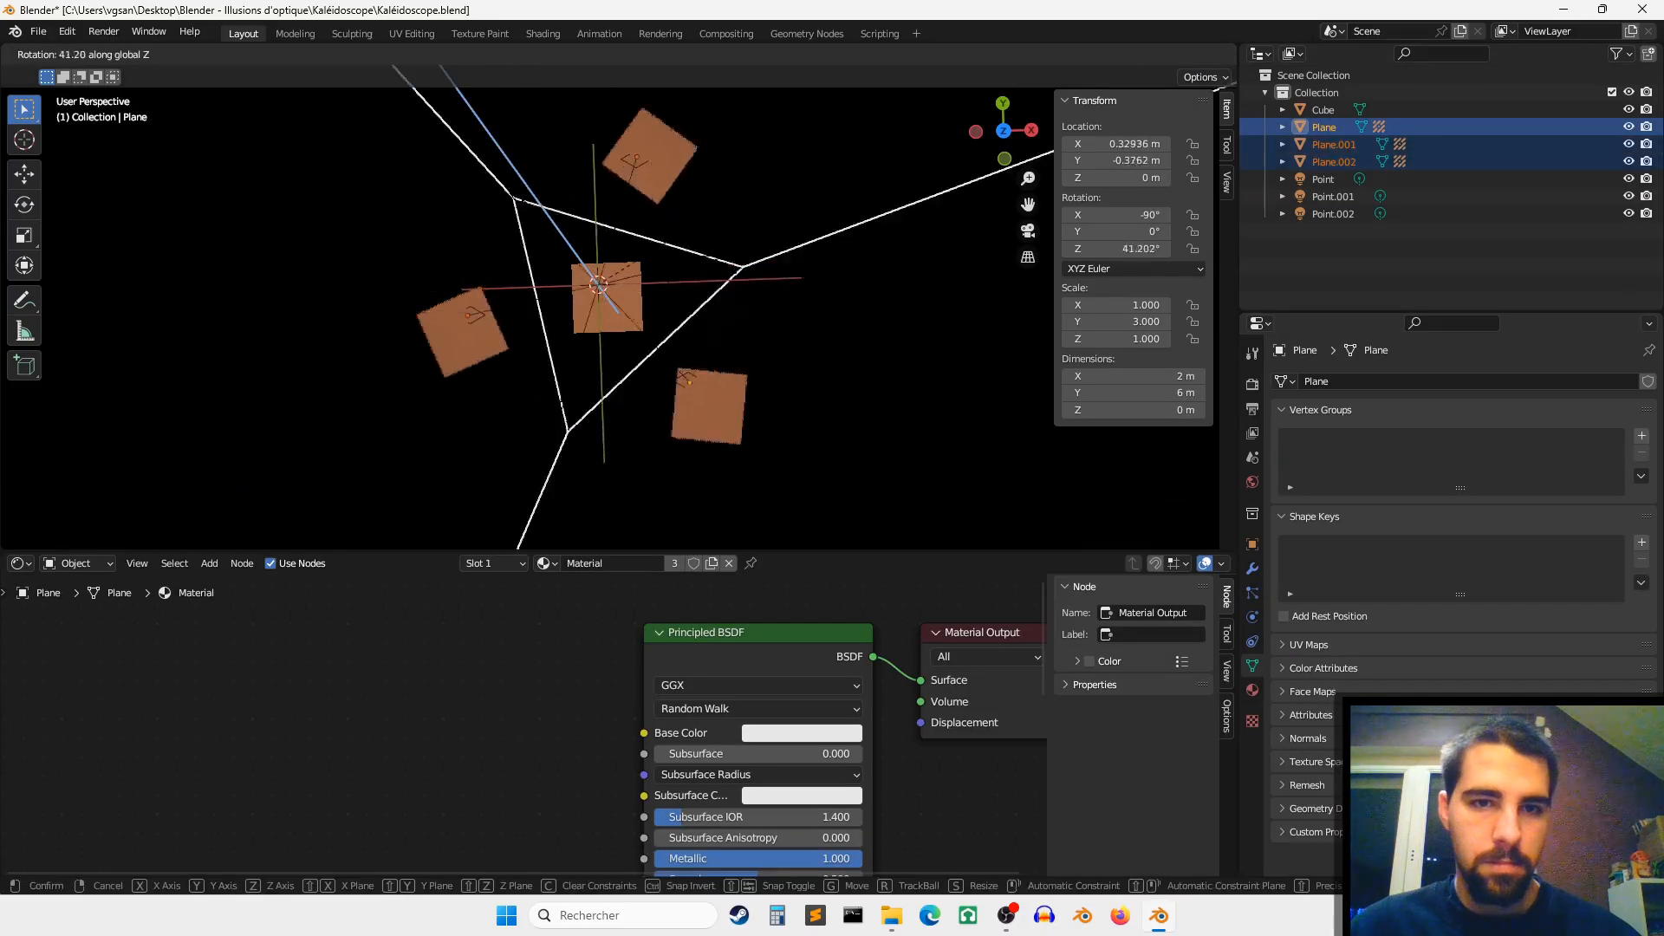
pyautogui.rightClick(577, 297)
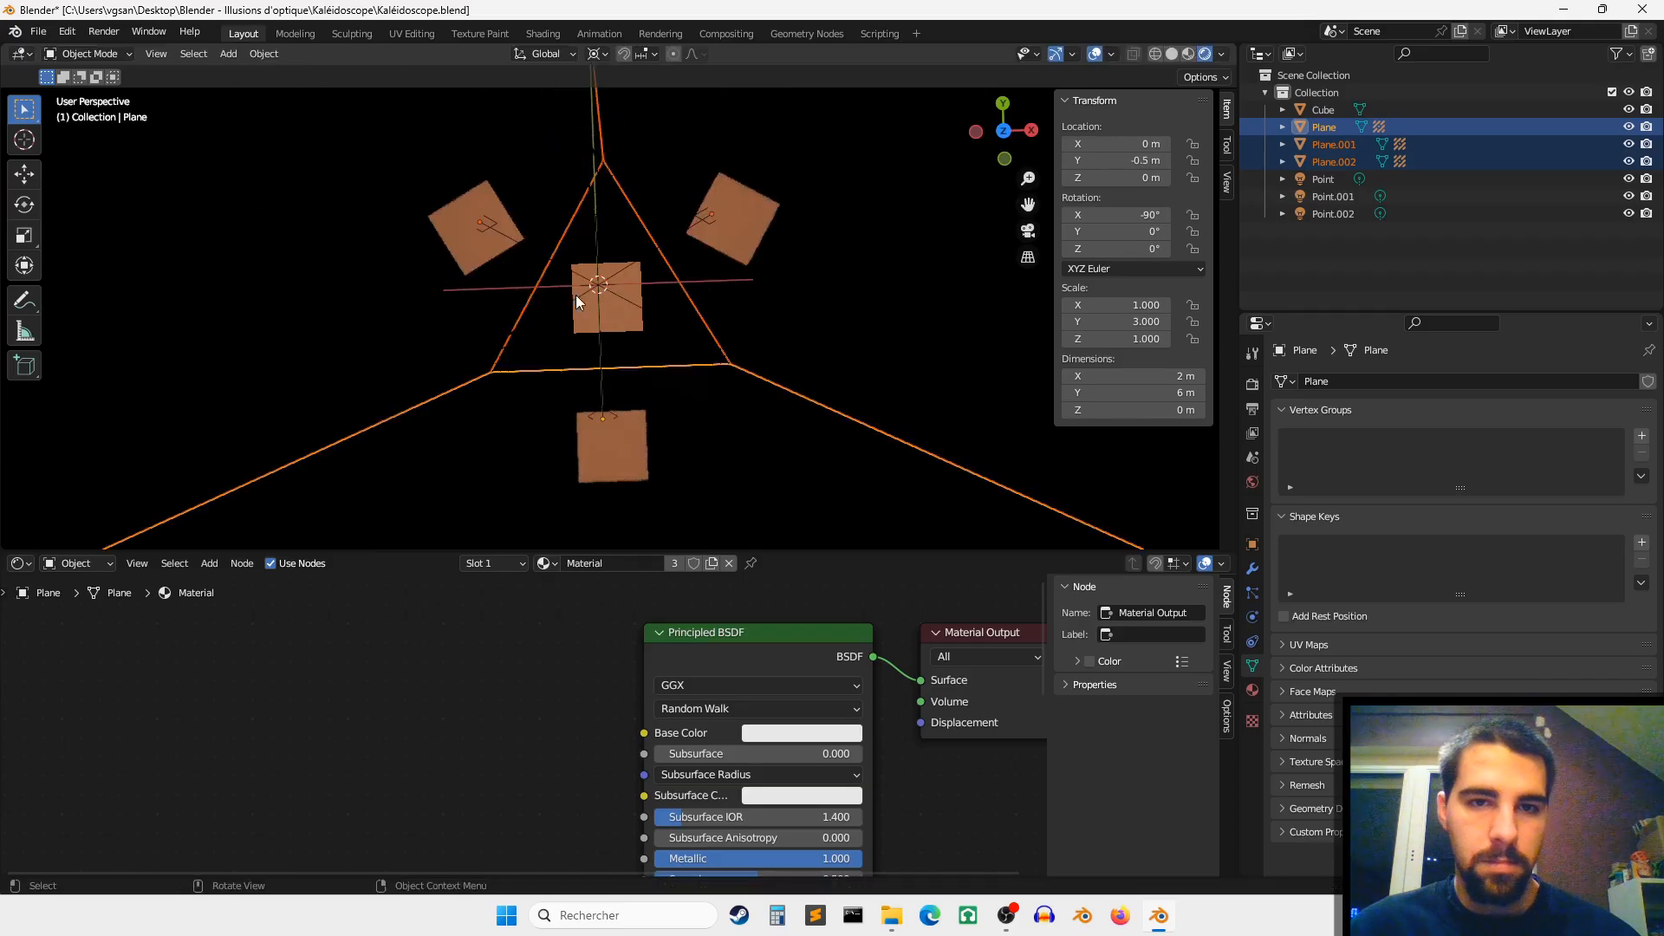
# Step: Shrink the cube to about 0.42 of its size about the 3D cursor and rotate it to 9°, 30° and 62° on X, Y and Z
pyautogui.scroll(-4, 704, 349)
pyautogui.moveTo(704, 349); pyautogui.dragTo(858, 219, button='middle')
pyautogui.scroll(4, 679, 329)
pyautogui.click(742, 294)
pyautogui.click(1172, 54)
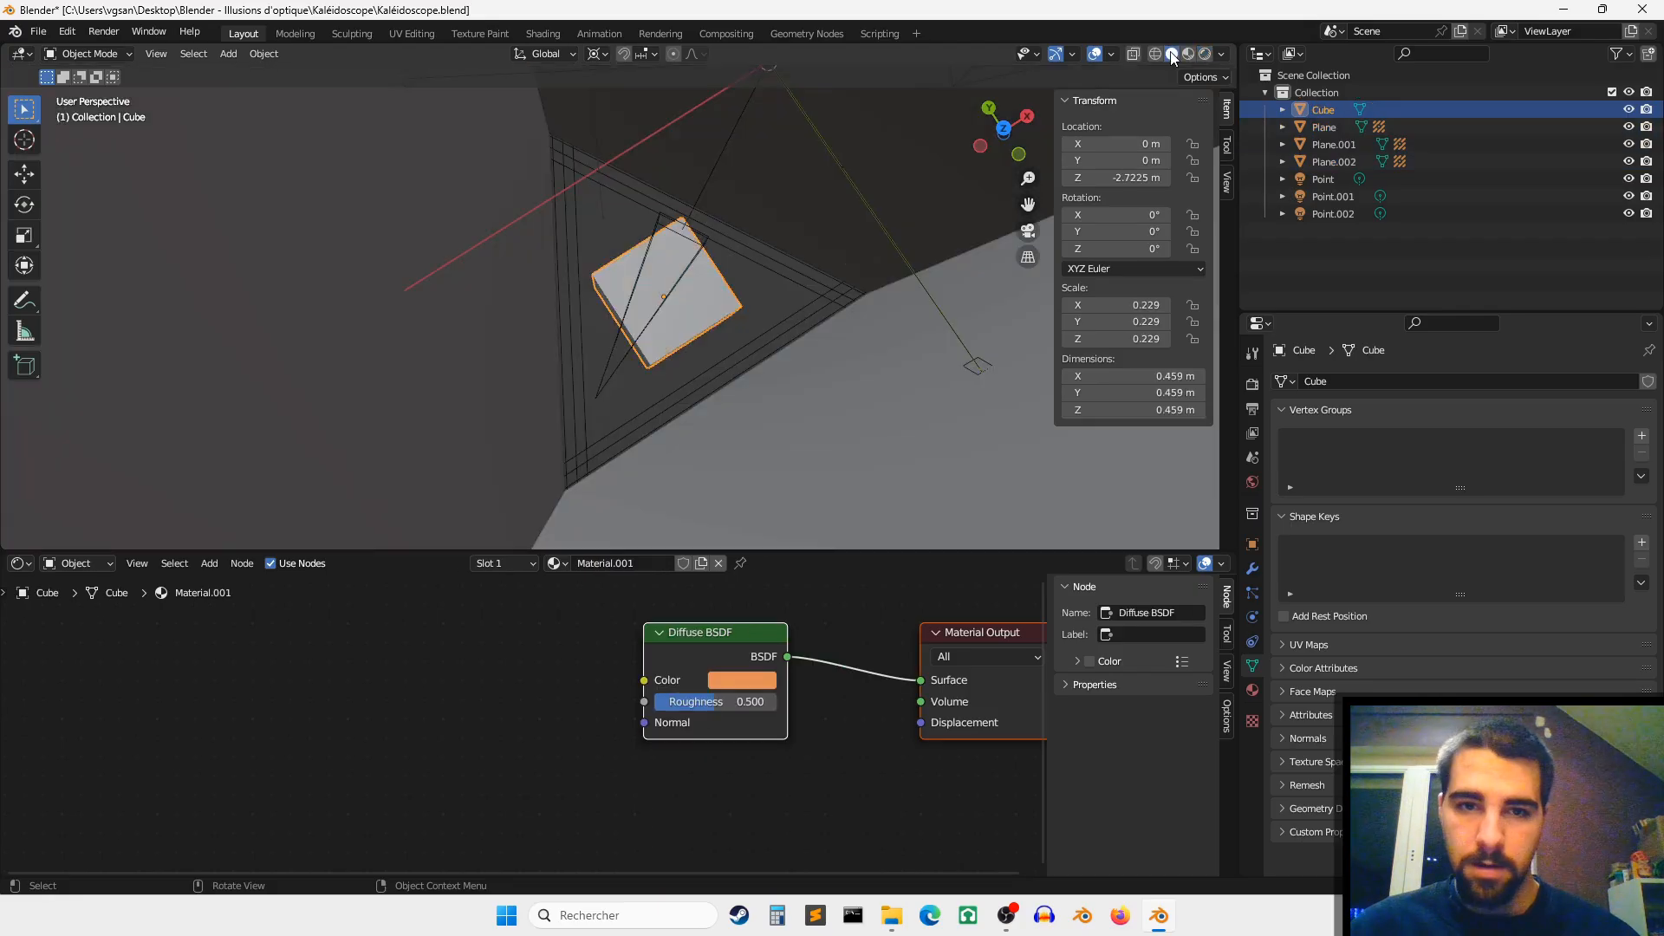
pyautogui.moveTo(721, 316)
pyautogui.mouseDown(button='middle')
pyautogui.moveTo(721, 283)
pyautogui.moveTo(716, 309)
pyautogui.moveTo(665, 322)
pyautogui.mouseUp(button='middle')
pyautogui.scroll(1, 664, 320)
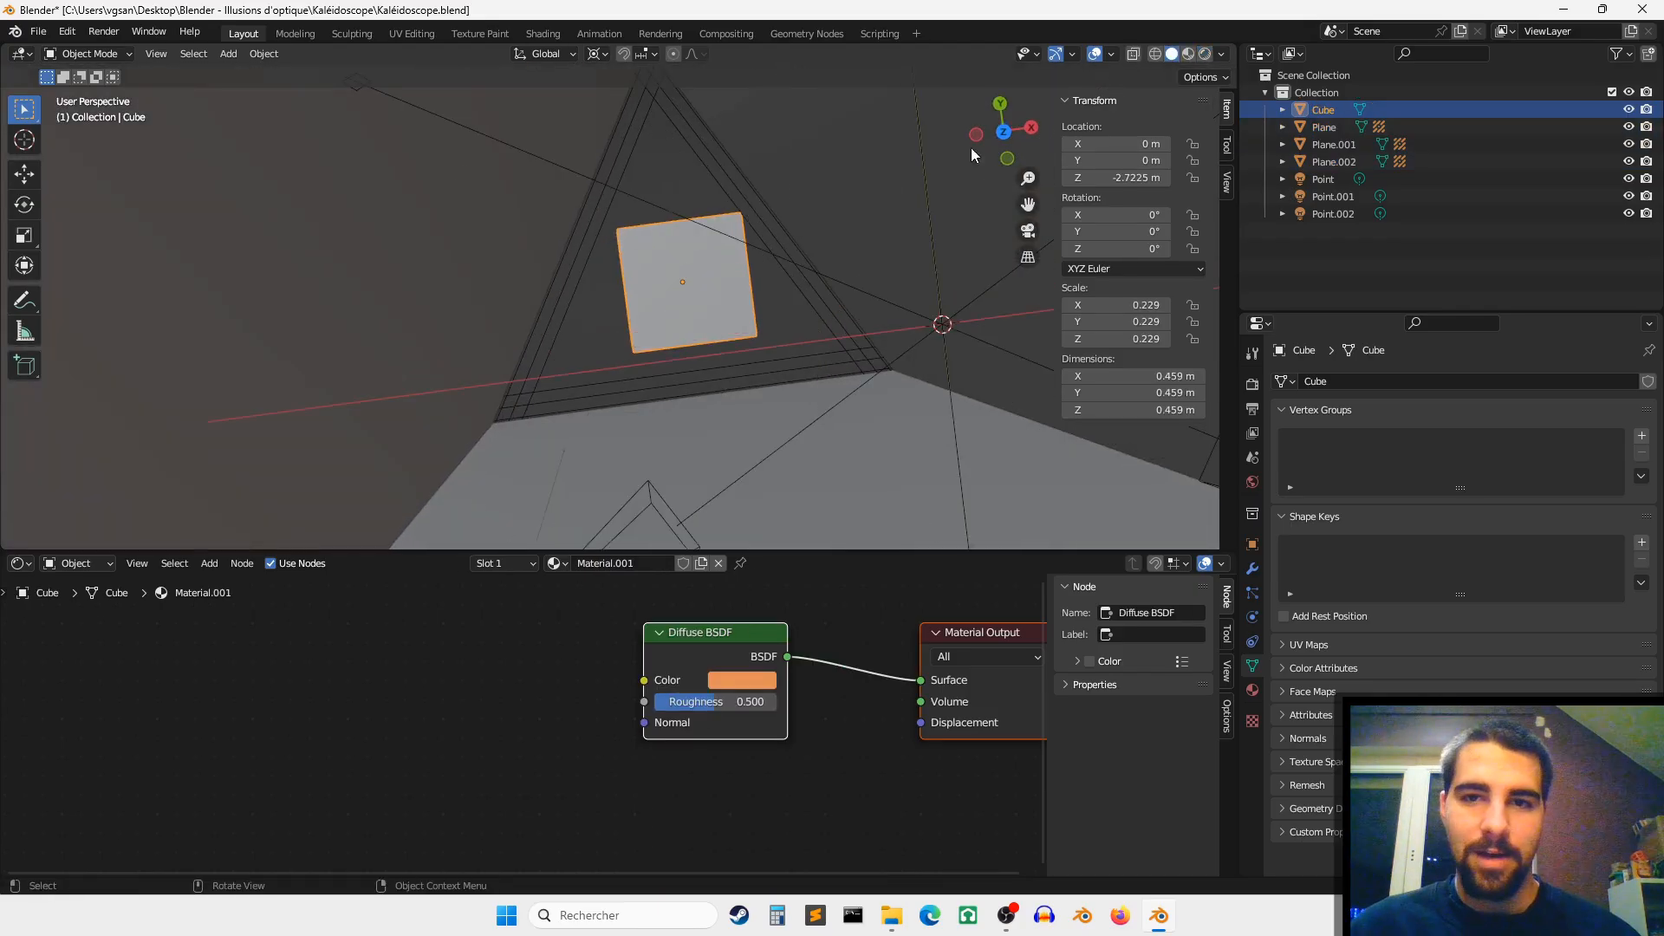
pyautogui.click(1002, 139)
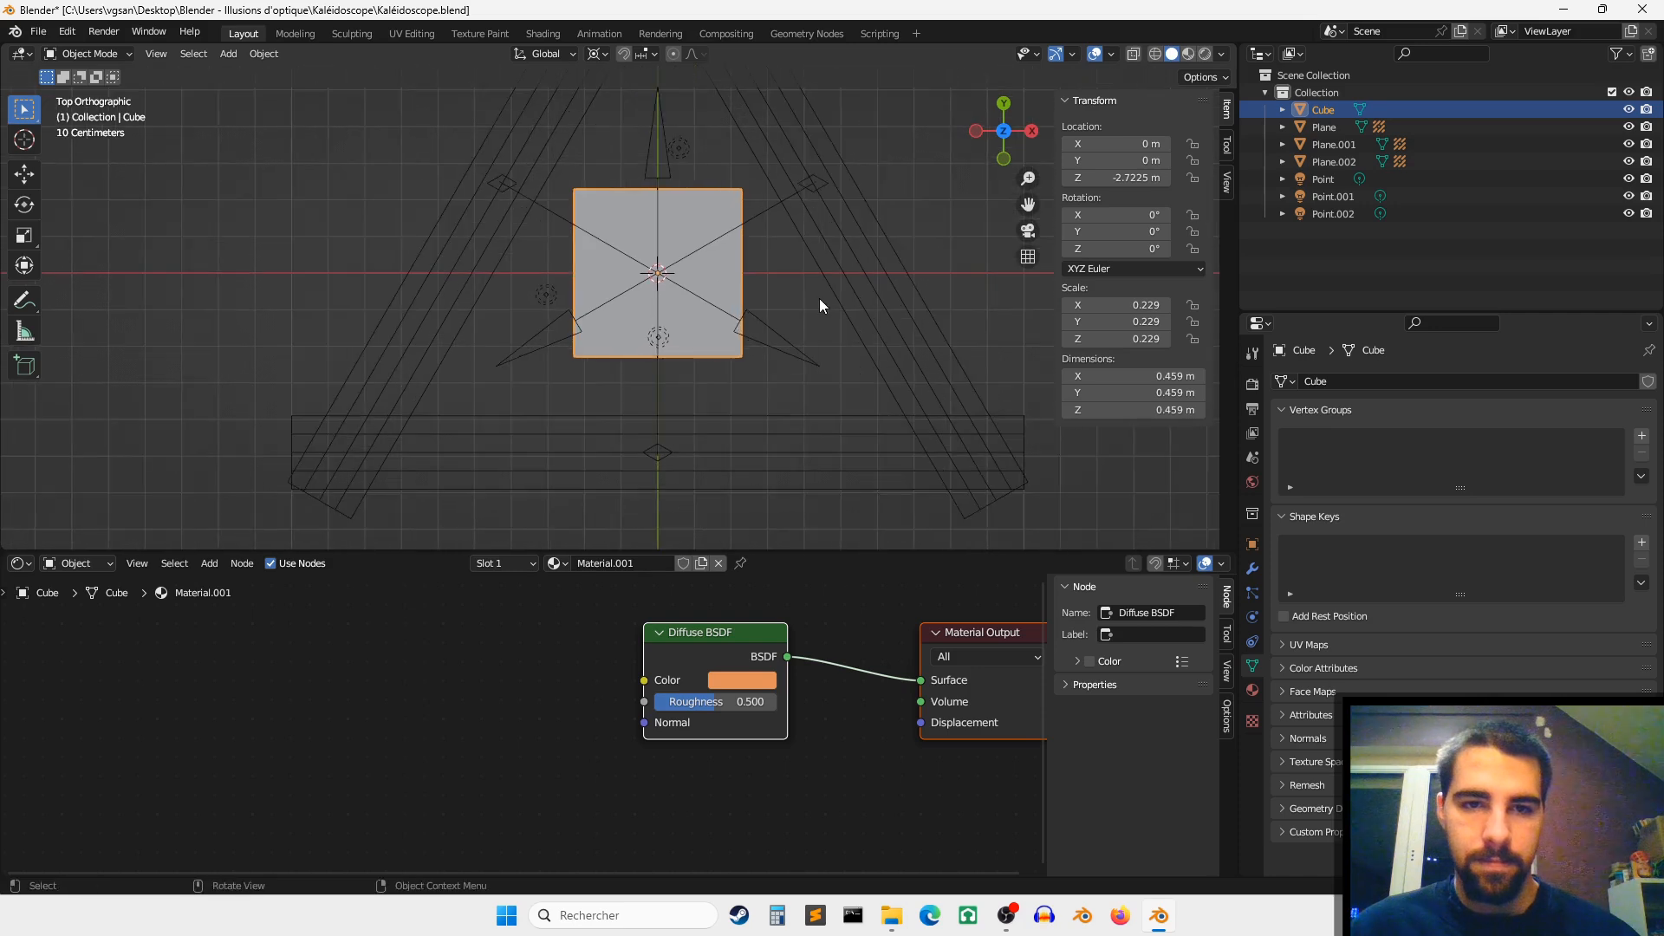
pyautogui.press('s')
pyautogui.click(746, 290)
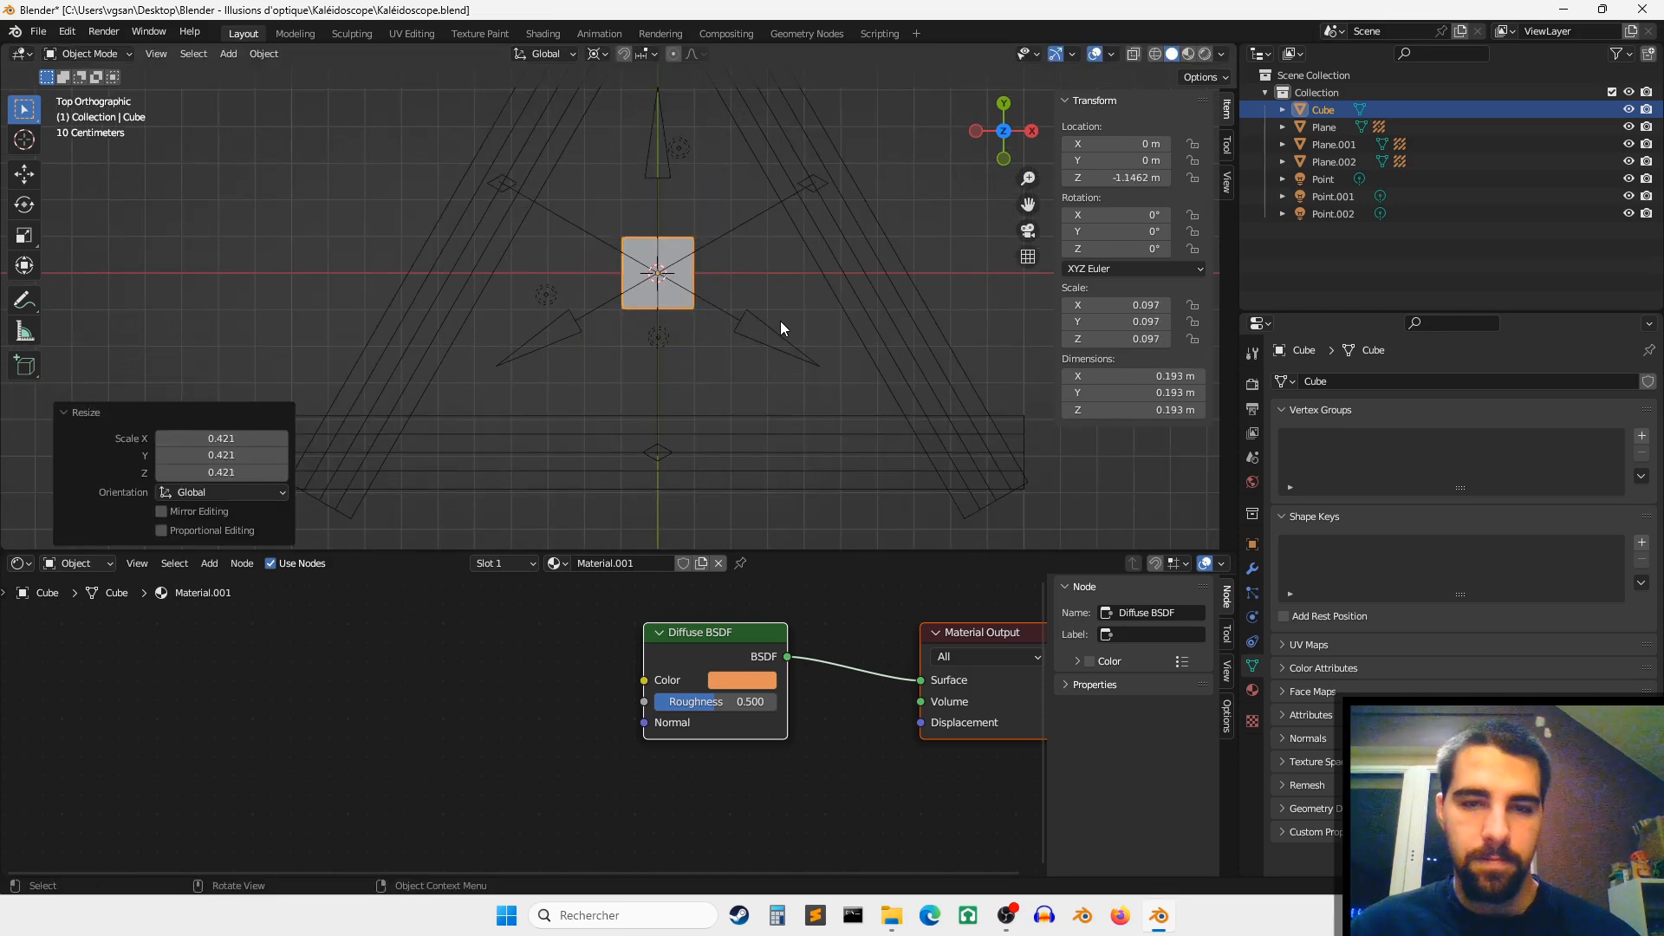
pyautogui.moveTo(1116, 215); pyautogui.dragTo(1133, 215)
pyautogui.moveTo(1116, 249); pyautogui.dragTo(1149, 232)
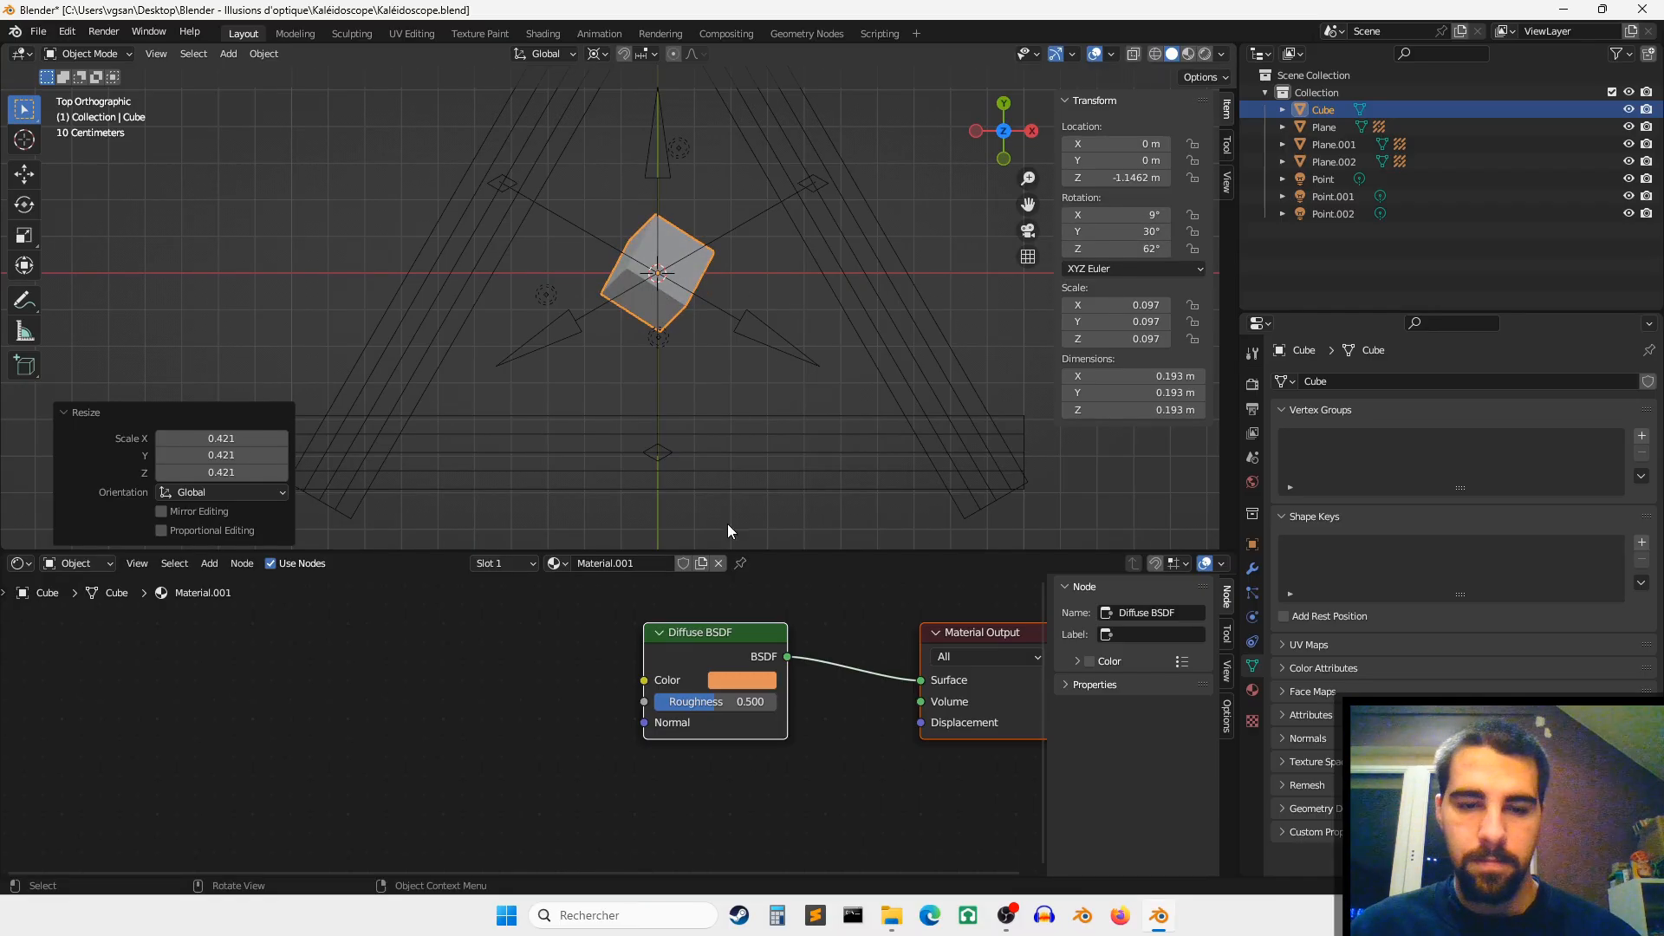
# Step: Duplicate the cube into the triangle's lower-left corner and give the copy its own pale blue material
pyautogui.hotkey('shift', 'd')
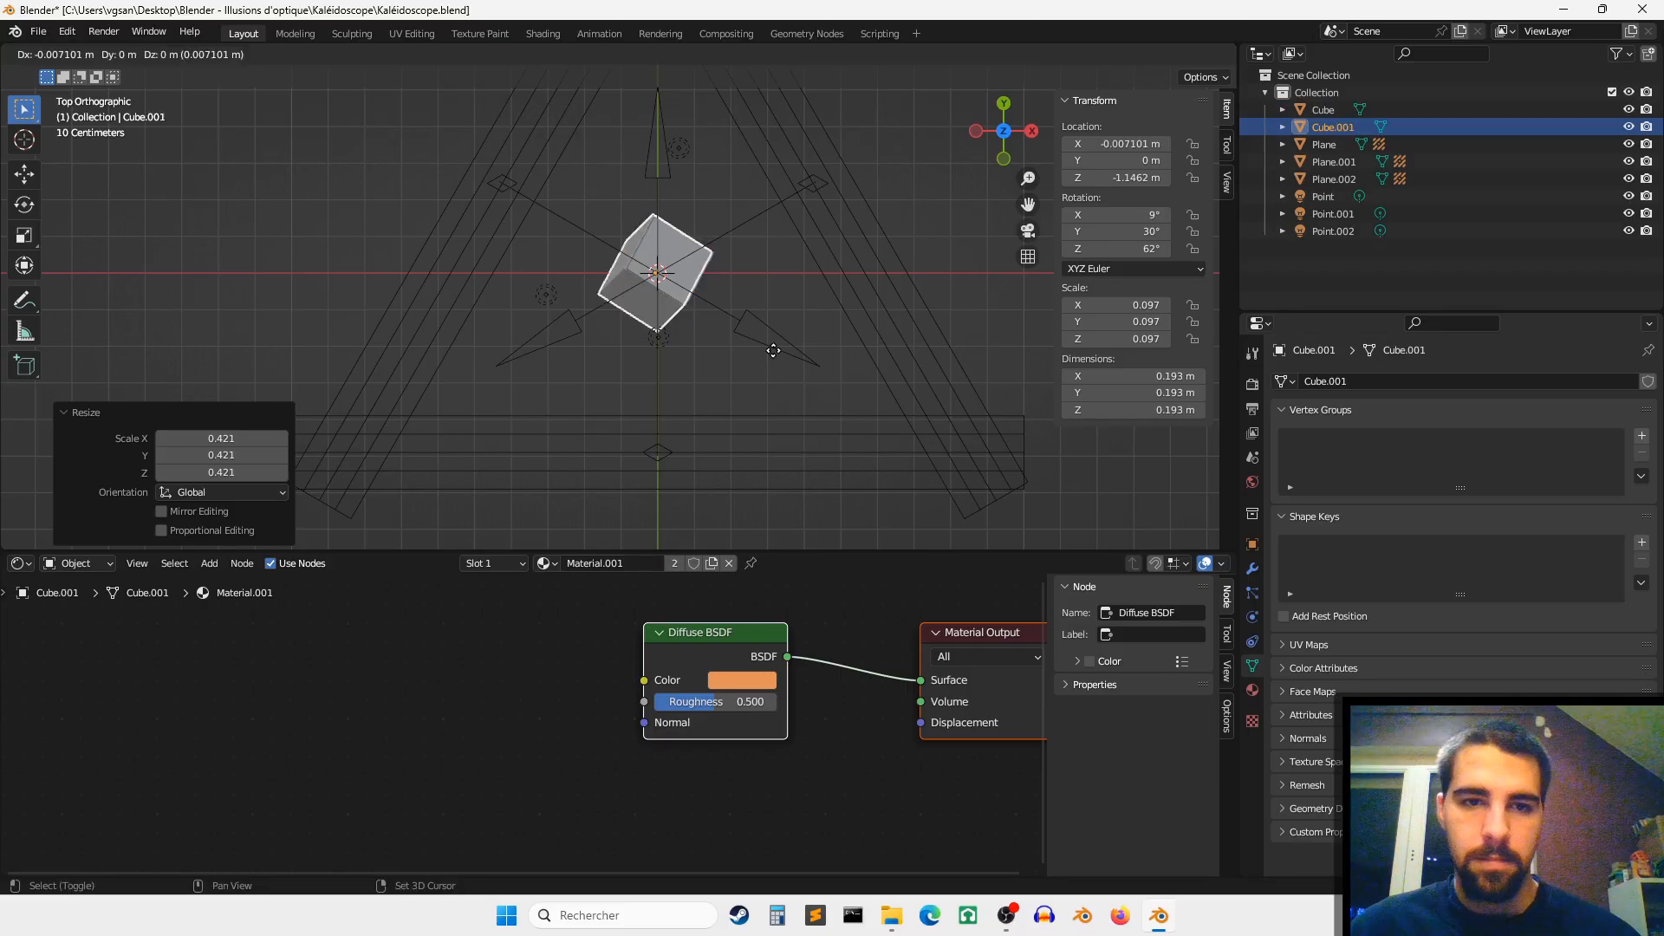
pyautogui.click(550, 444)
pyautogui.click(711, 563)
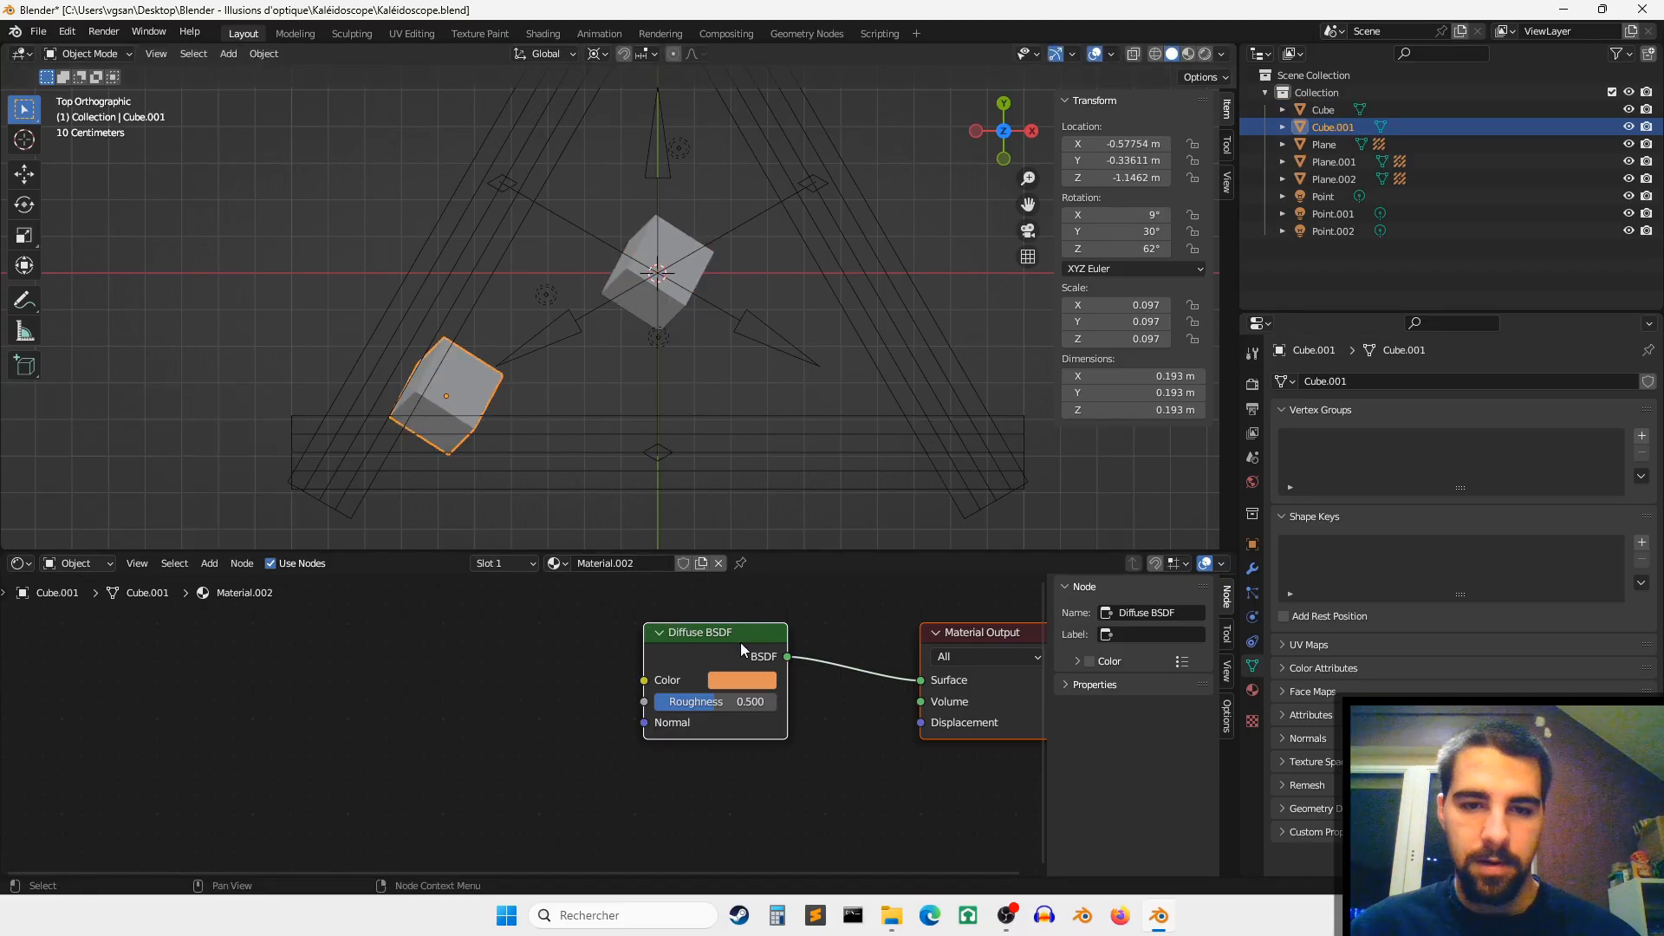
pyautogui.click(742, 679)
pyautogui.click(816, 457)
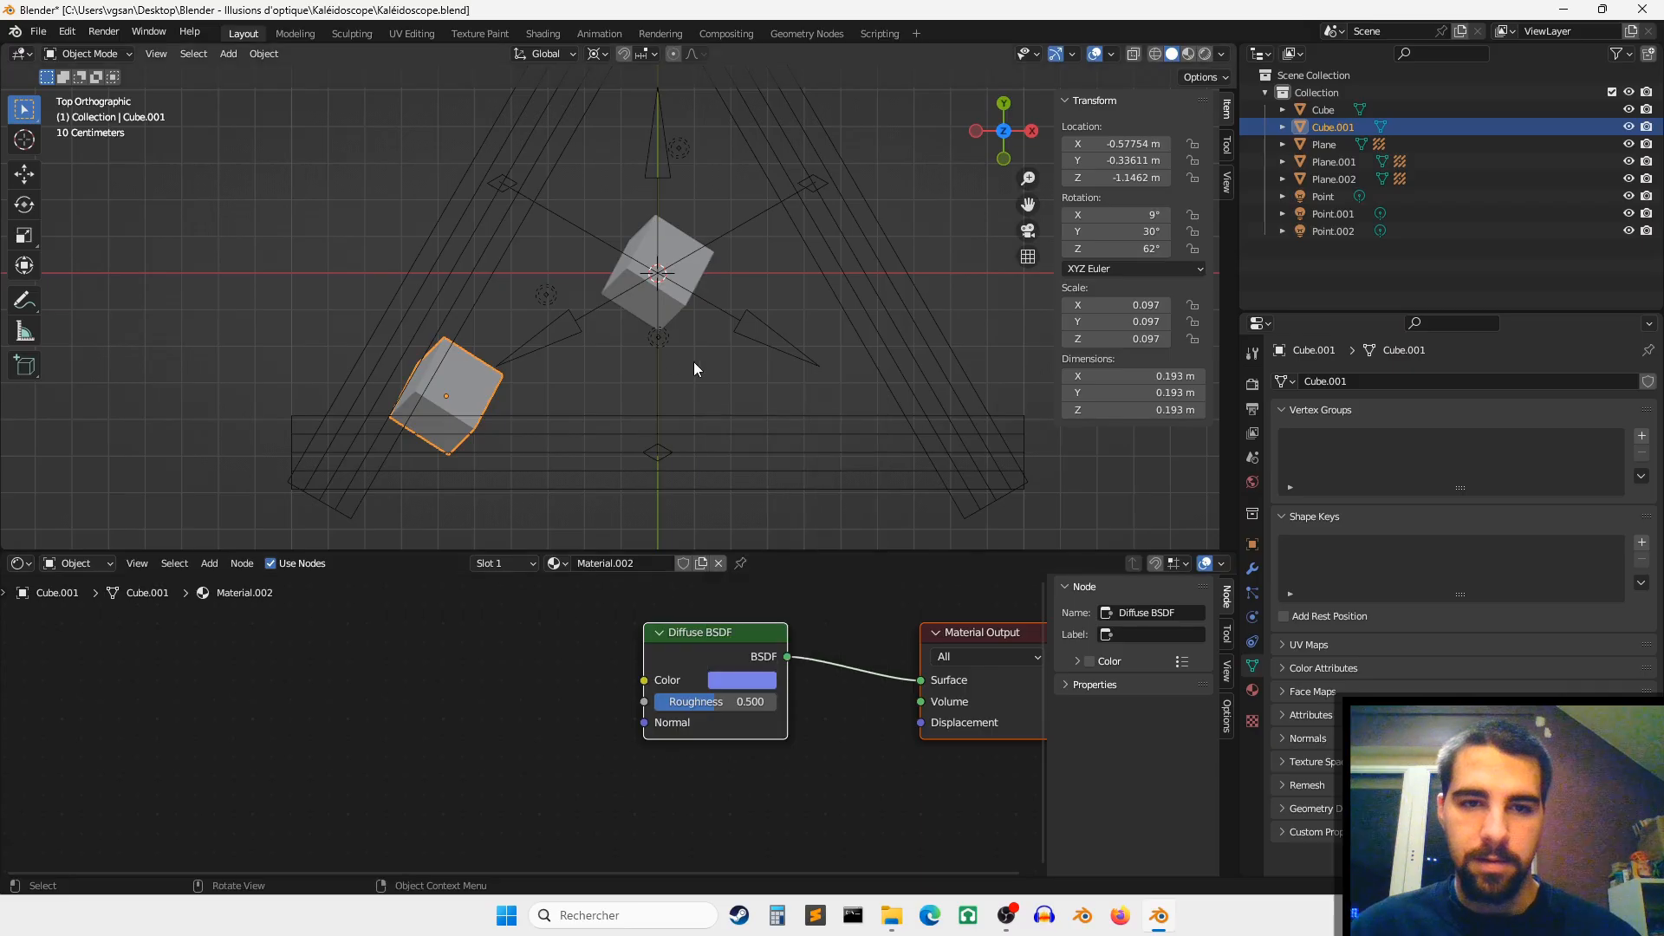
# Step: Duplicate the pale blue cube into the lower-right corner and rotate the copy about -80° around its individual origin
pyautogui.hotkey('shift', 'd')
pyautogui.click(936, 399)
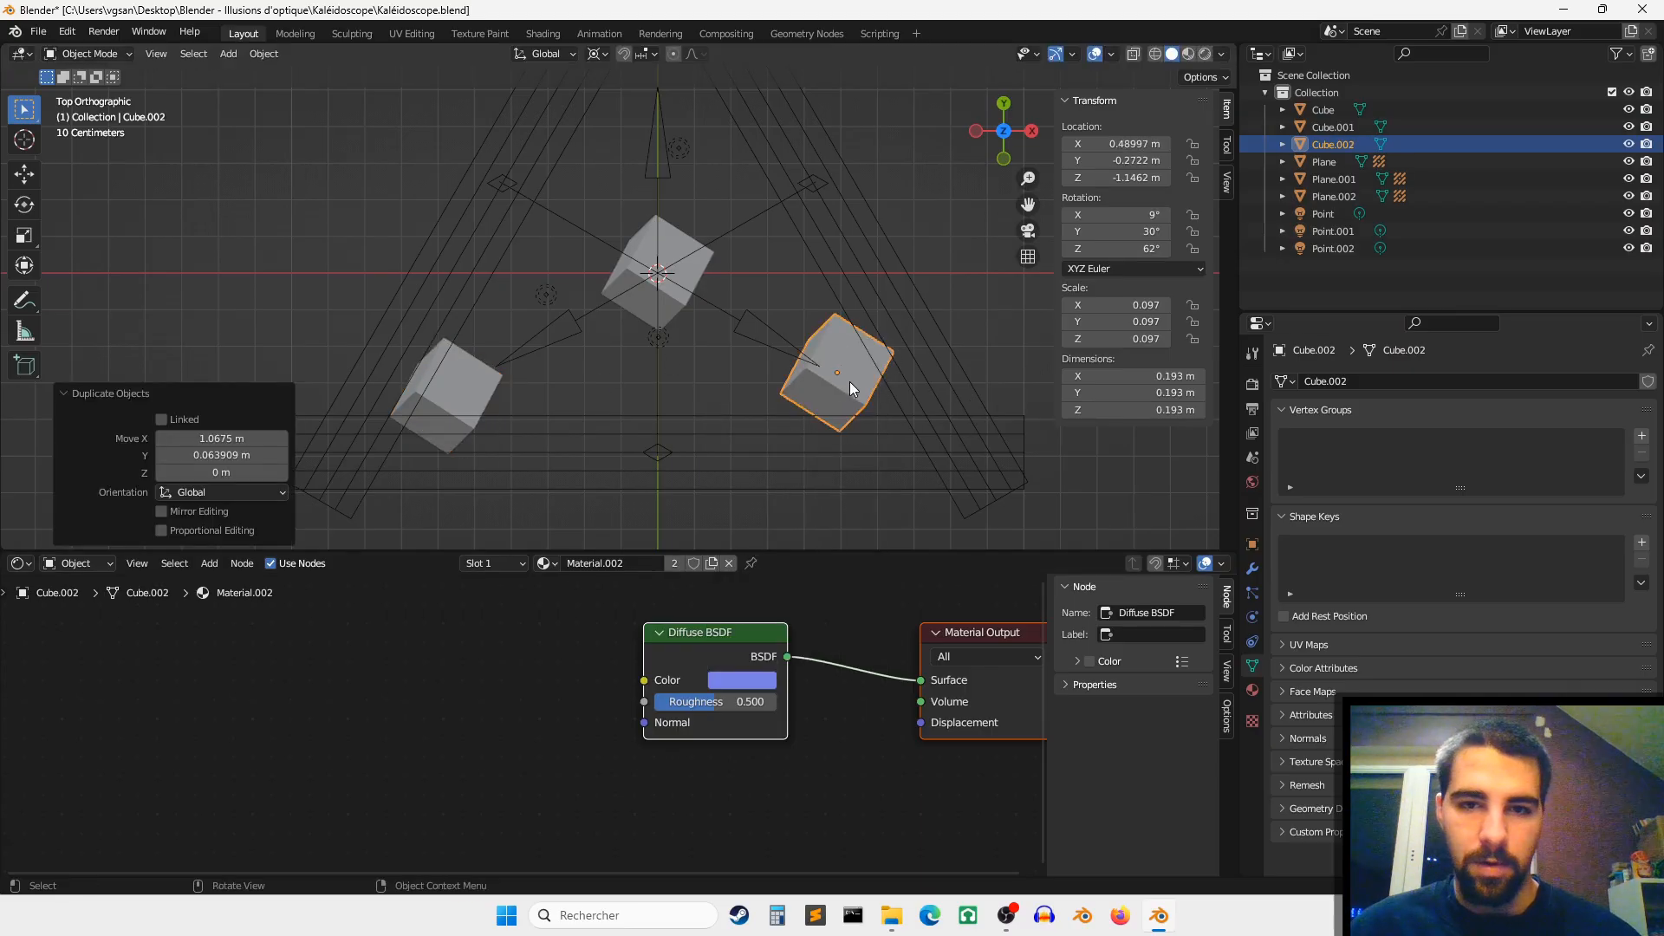
pyautogui.press('r')
pyautogui.press('Escape')
pyautogui.click(597, 54)
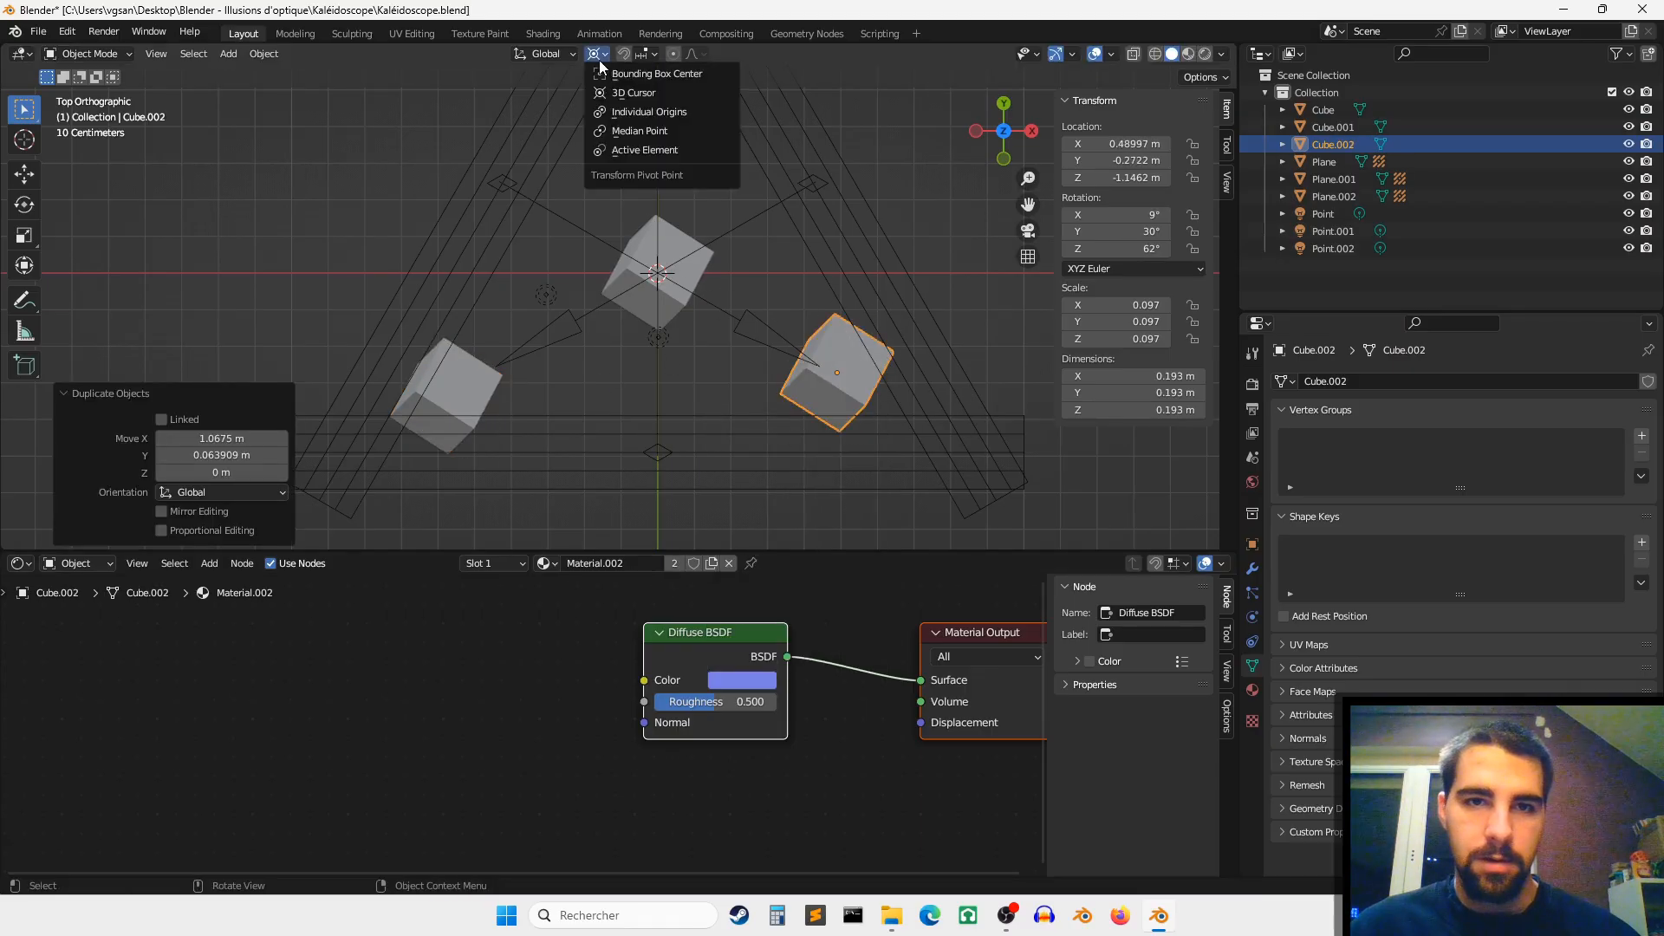
pyautogui.click(648, 111)
pyautogui.press('r')
pyautogui.click(763, 637)
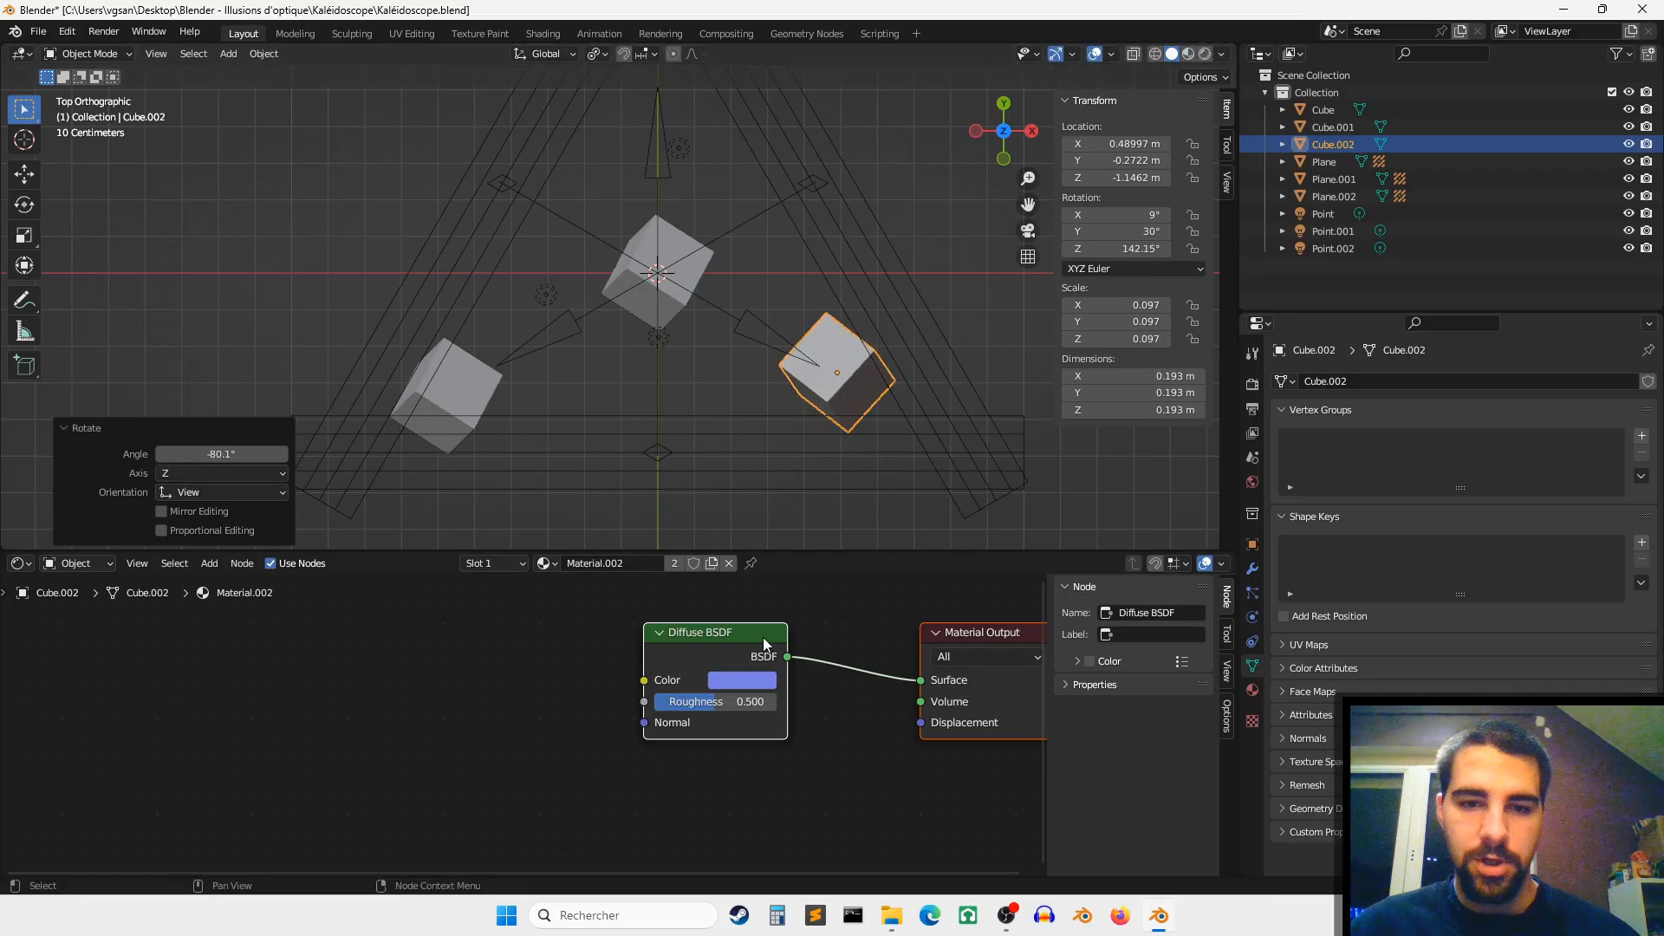
# Step: Recolour the material shared by the two corner cubes red (hue 0.999, saturation 0.808) and show rendered shading
pyautogui.click(744, 683)
pyautogui.click(791, 504)
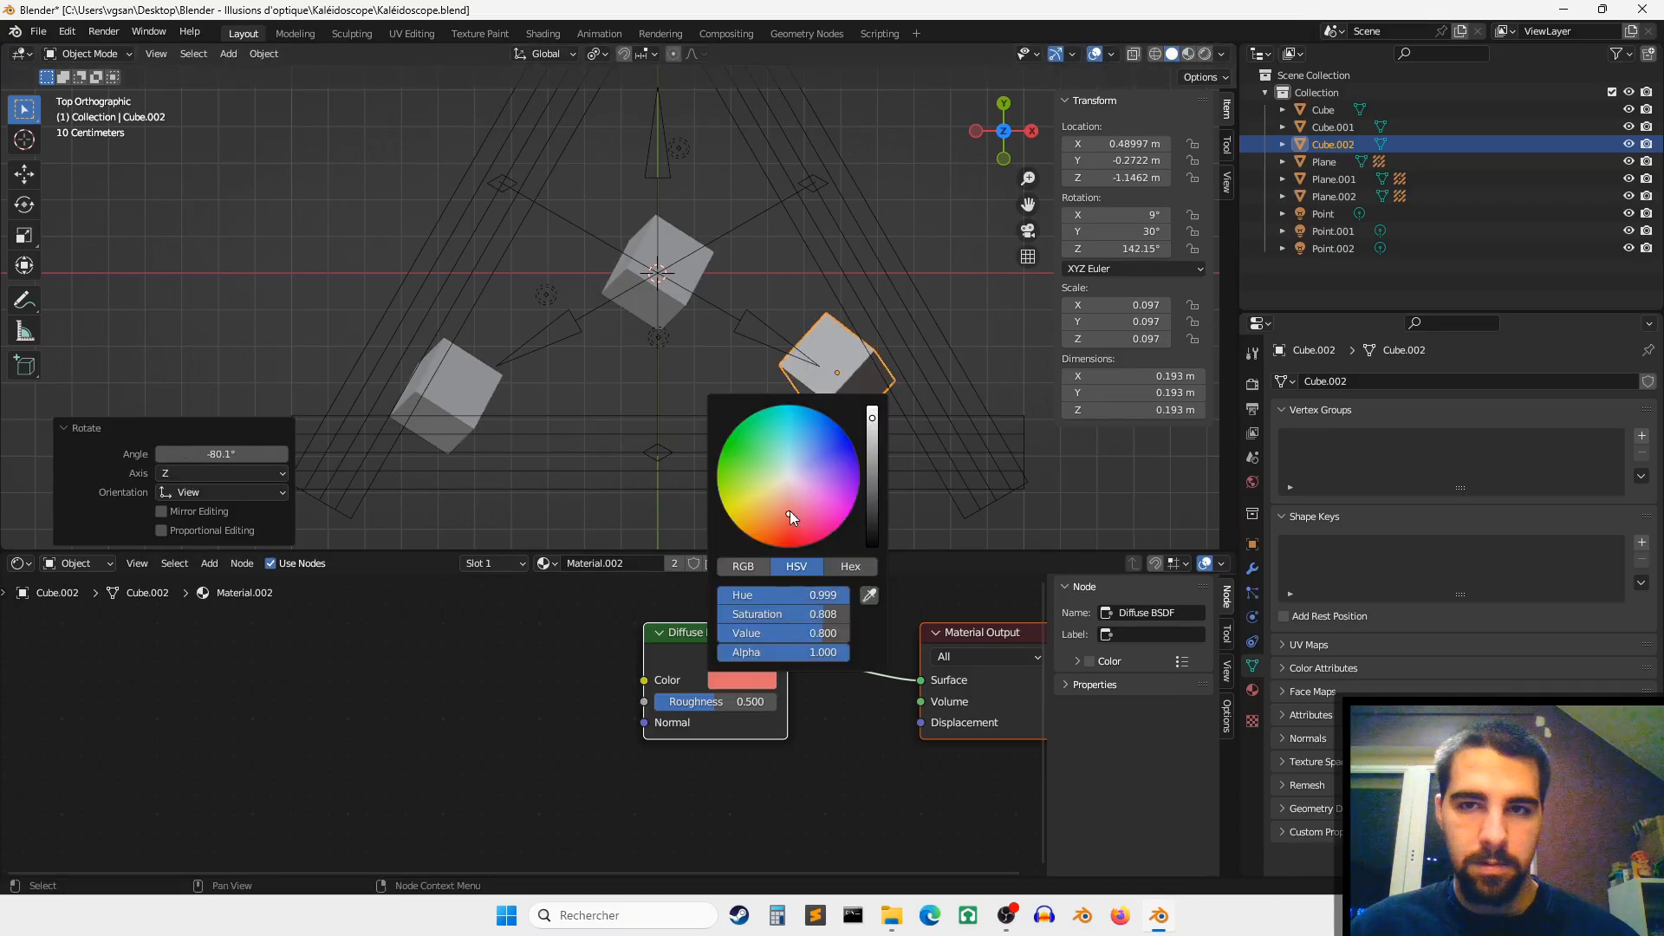
pyautogui.click(1205, 53)
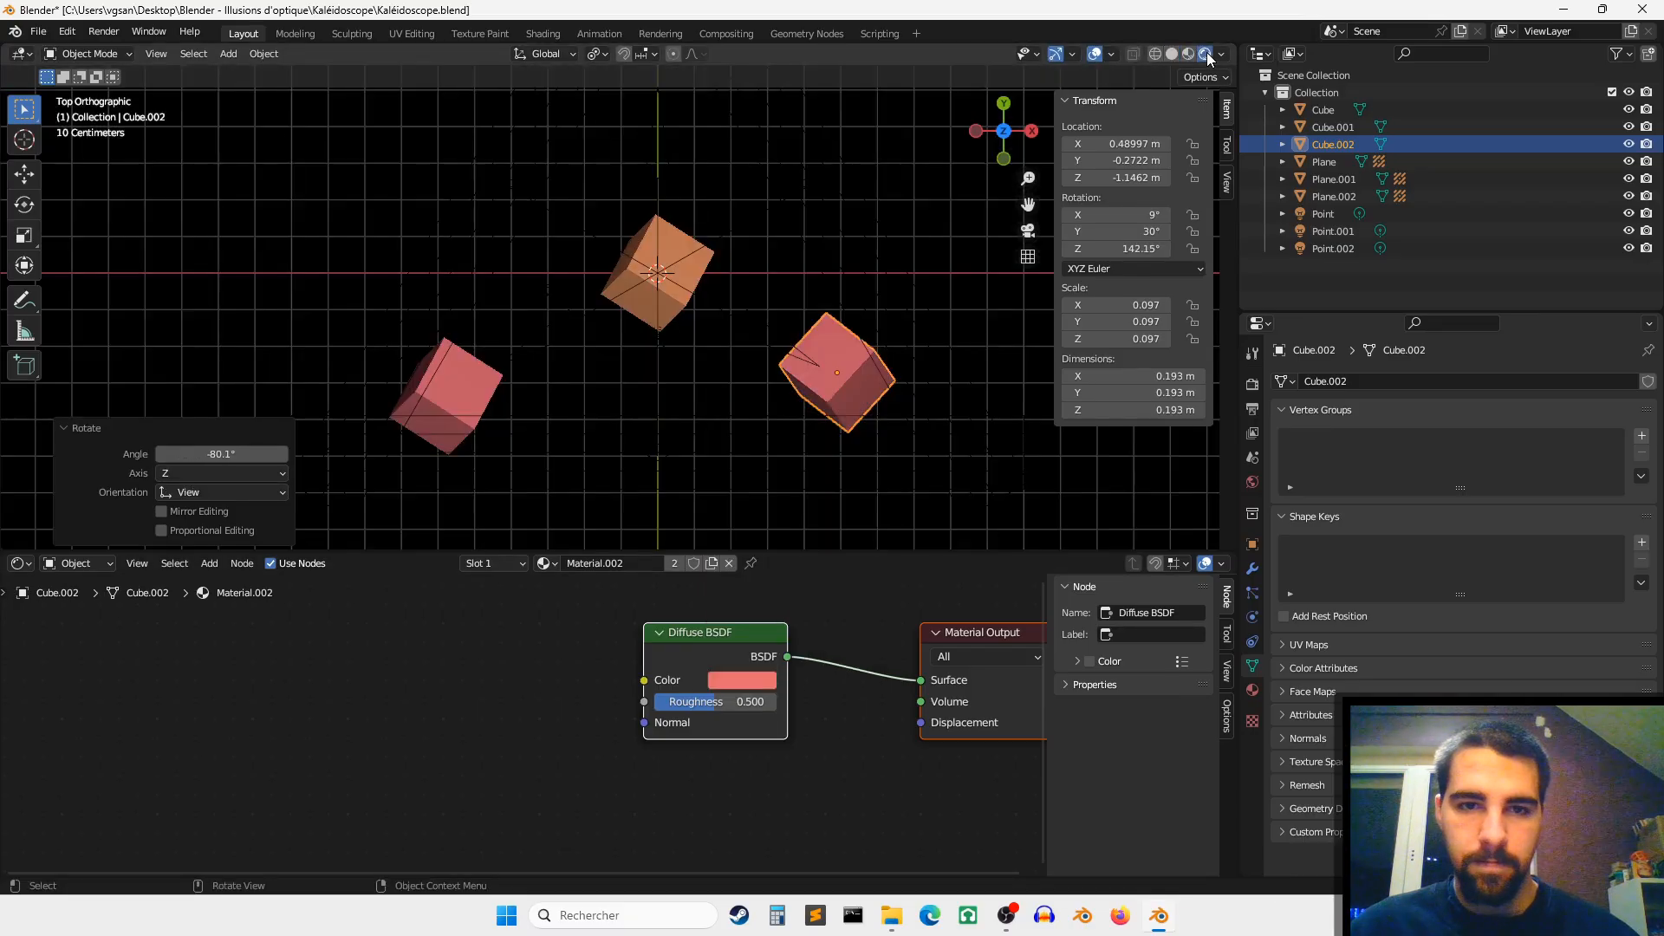
# Step: Give the lower-right corner cube its own material and colour it green
pyautogui.click(712, 564)
pyautogui.click(742, 680)
pyautogui.click(762, 461)
# Step: Duplicate the green cube and place the copy in the triangle's upper corner, at about Y 0.57 m
pyautogui.scroll(-2, 692, 215)
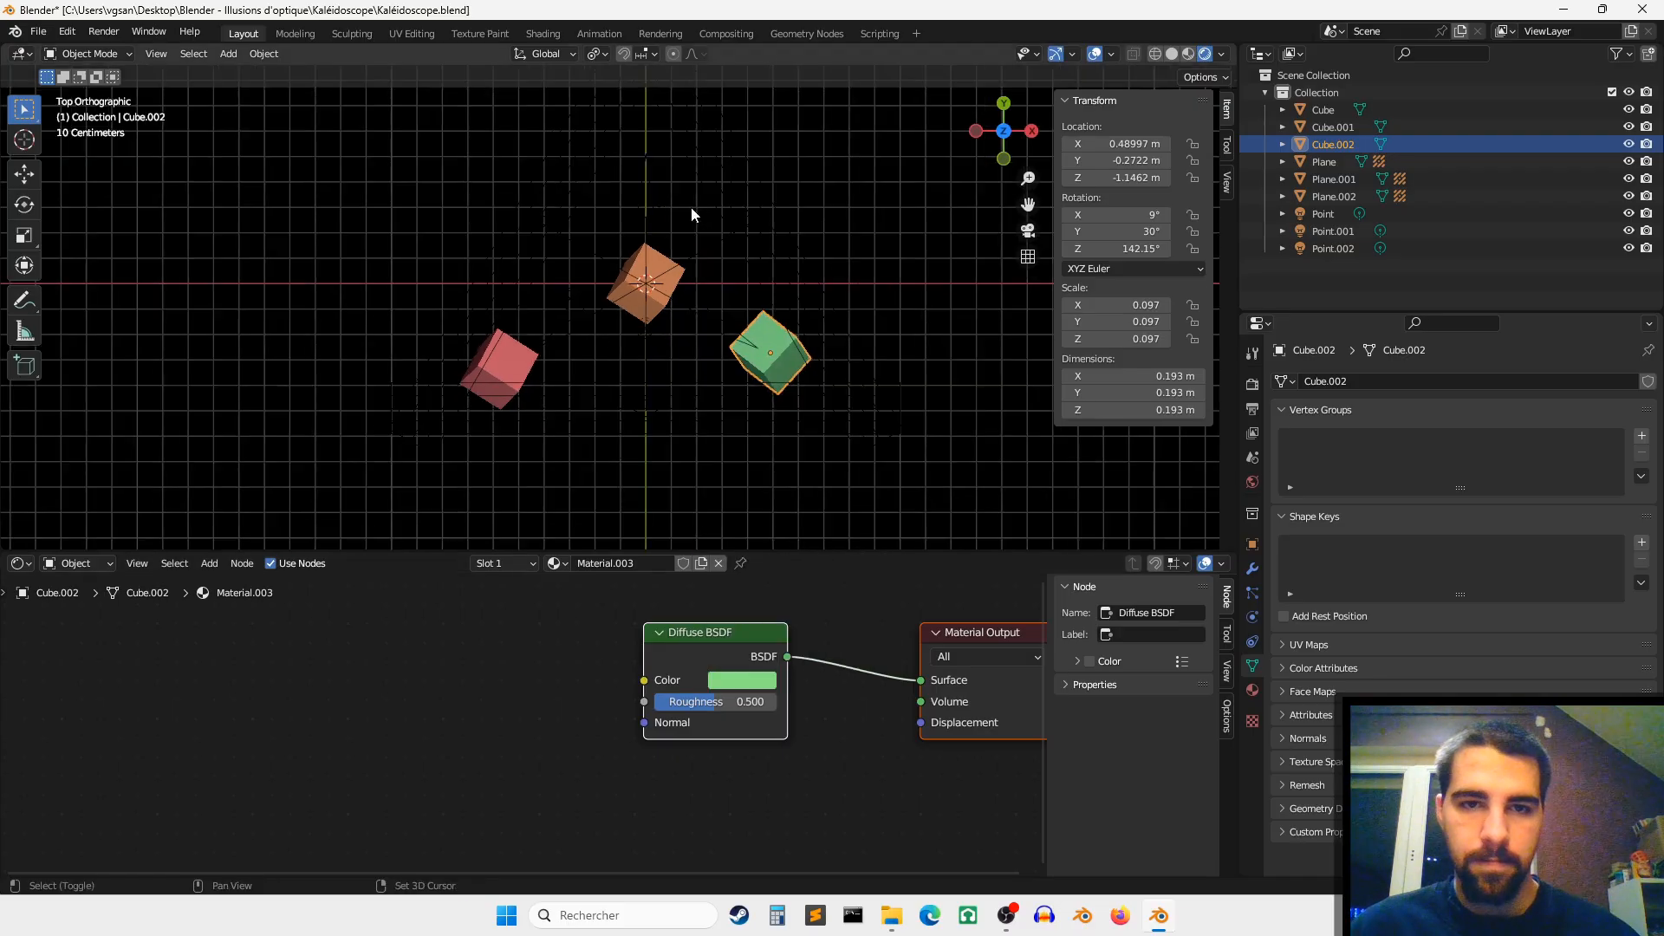
pyautogui.keyDown('shift'); pyautogui.scroll(2, 692, 215); pyautogui.keyUp('shift')
pyautogui.hotkey('shift', 'd')
pyautogui.click(697, 192)
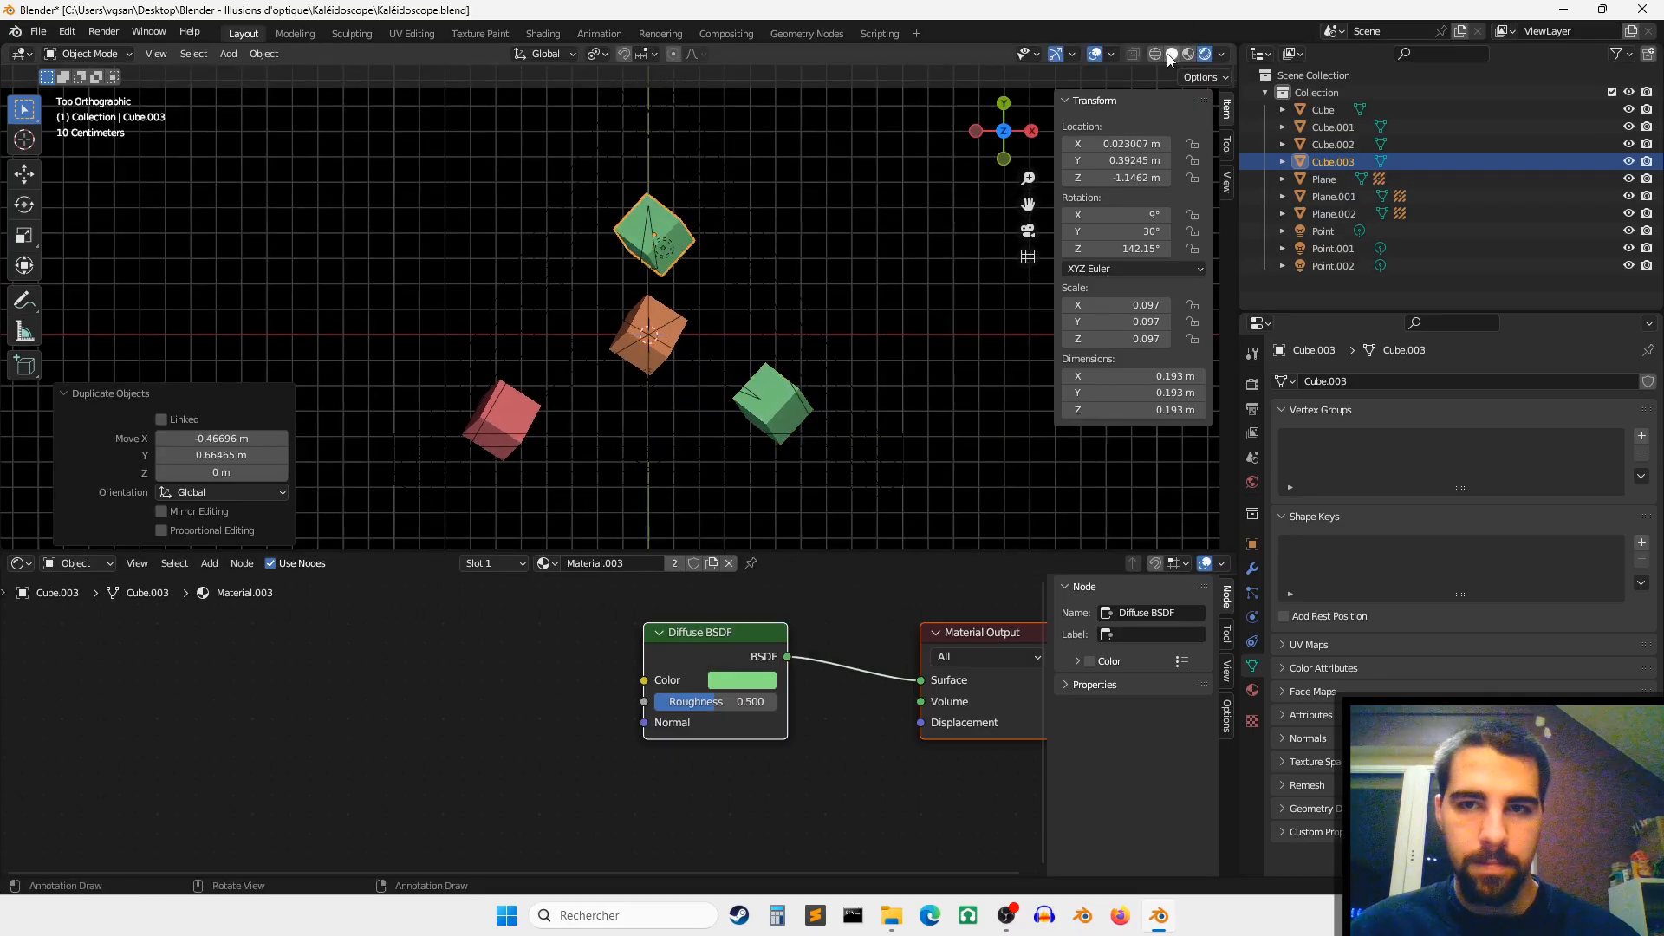
pyautogui.click(1170, 54)
pyautogui.press('g')
pyautogui.click(831, 326)
# Step: Give the upper cube its own yellow-green material with hue 0.255 and saturation 0.938, and show rendered shading
pyautogui.click(719, 565)
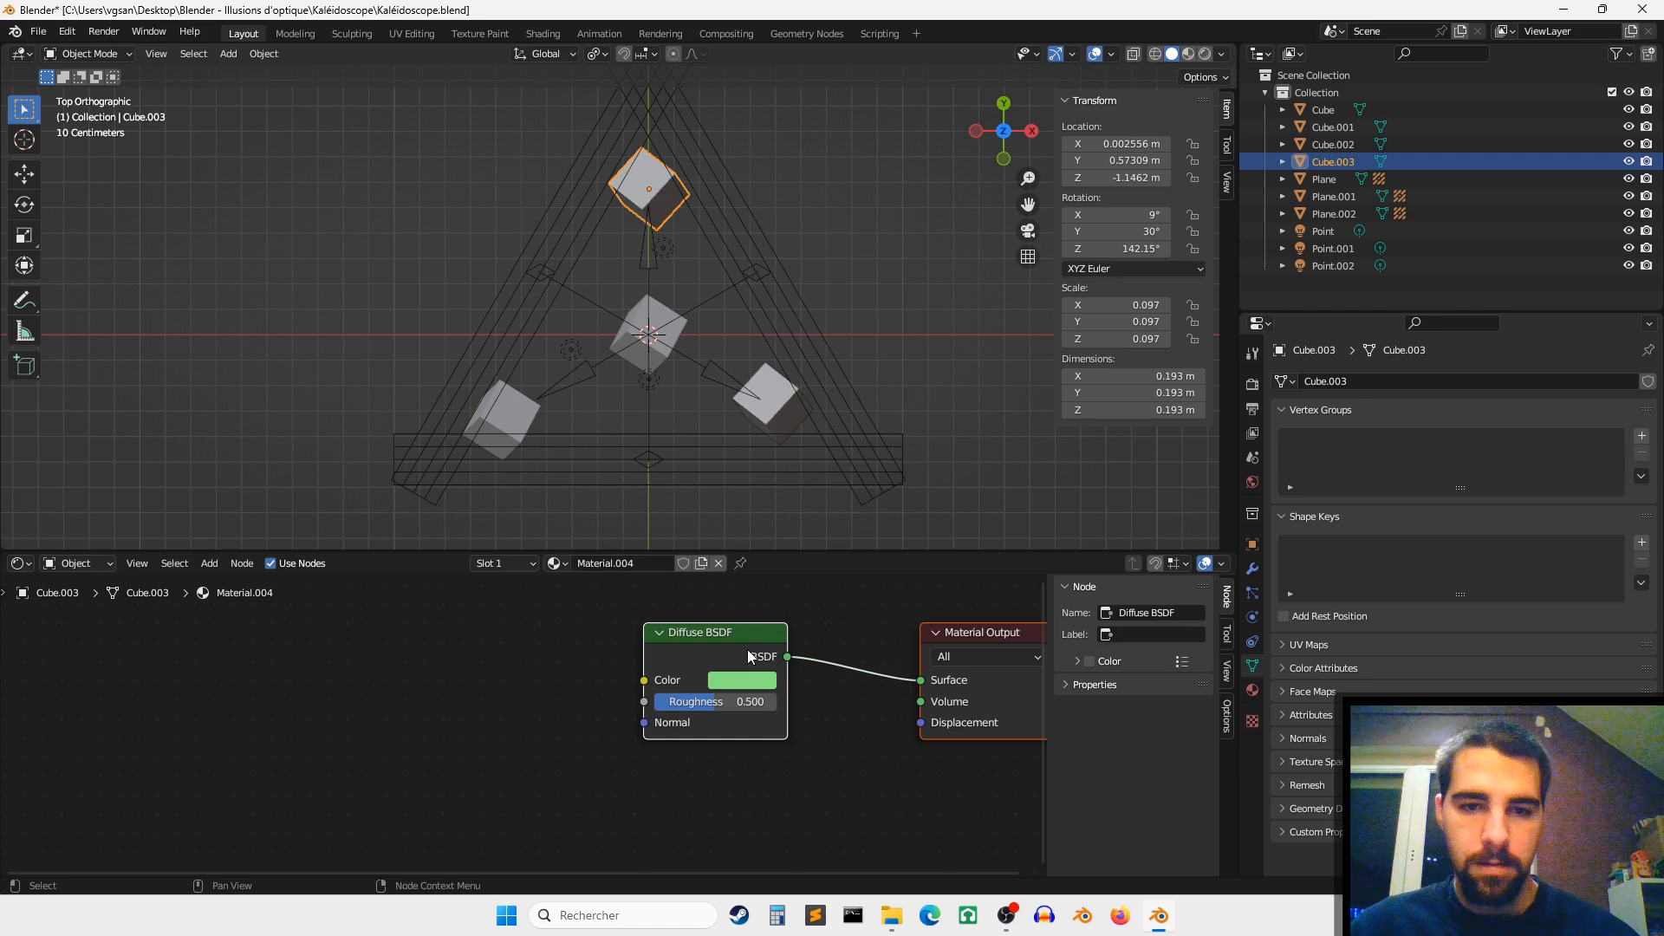
pyautogui.click(759, 678)
pyautogui.moveTo(747, 482); pyautogui.dragTo(736, 482)
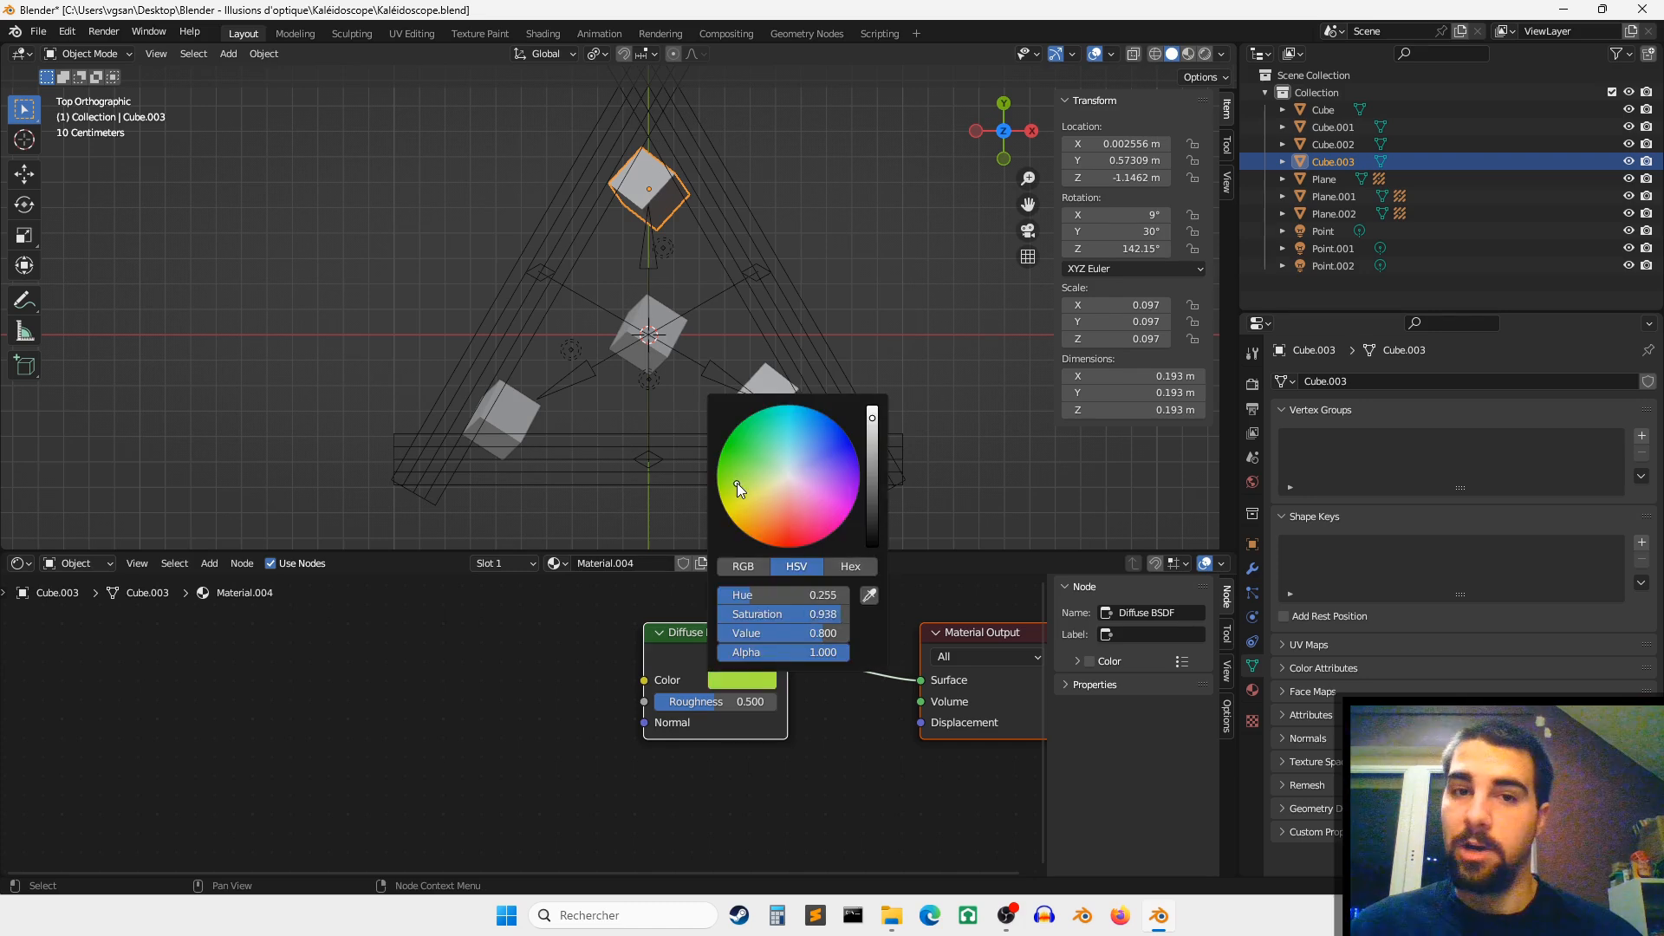
pyautogui.click(1204, 55)
pyautogui.scroll(1, 643, 290)
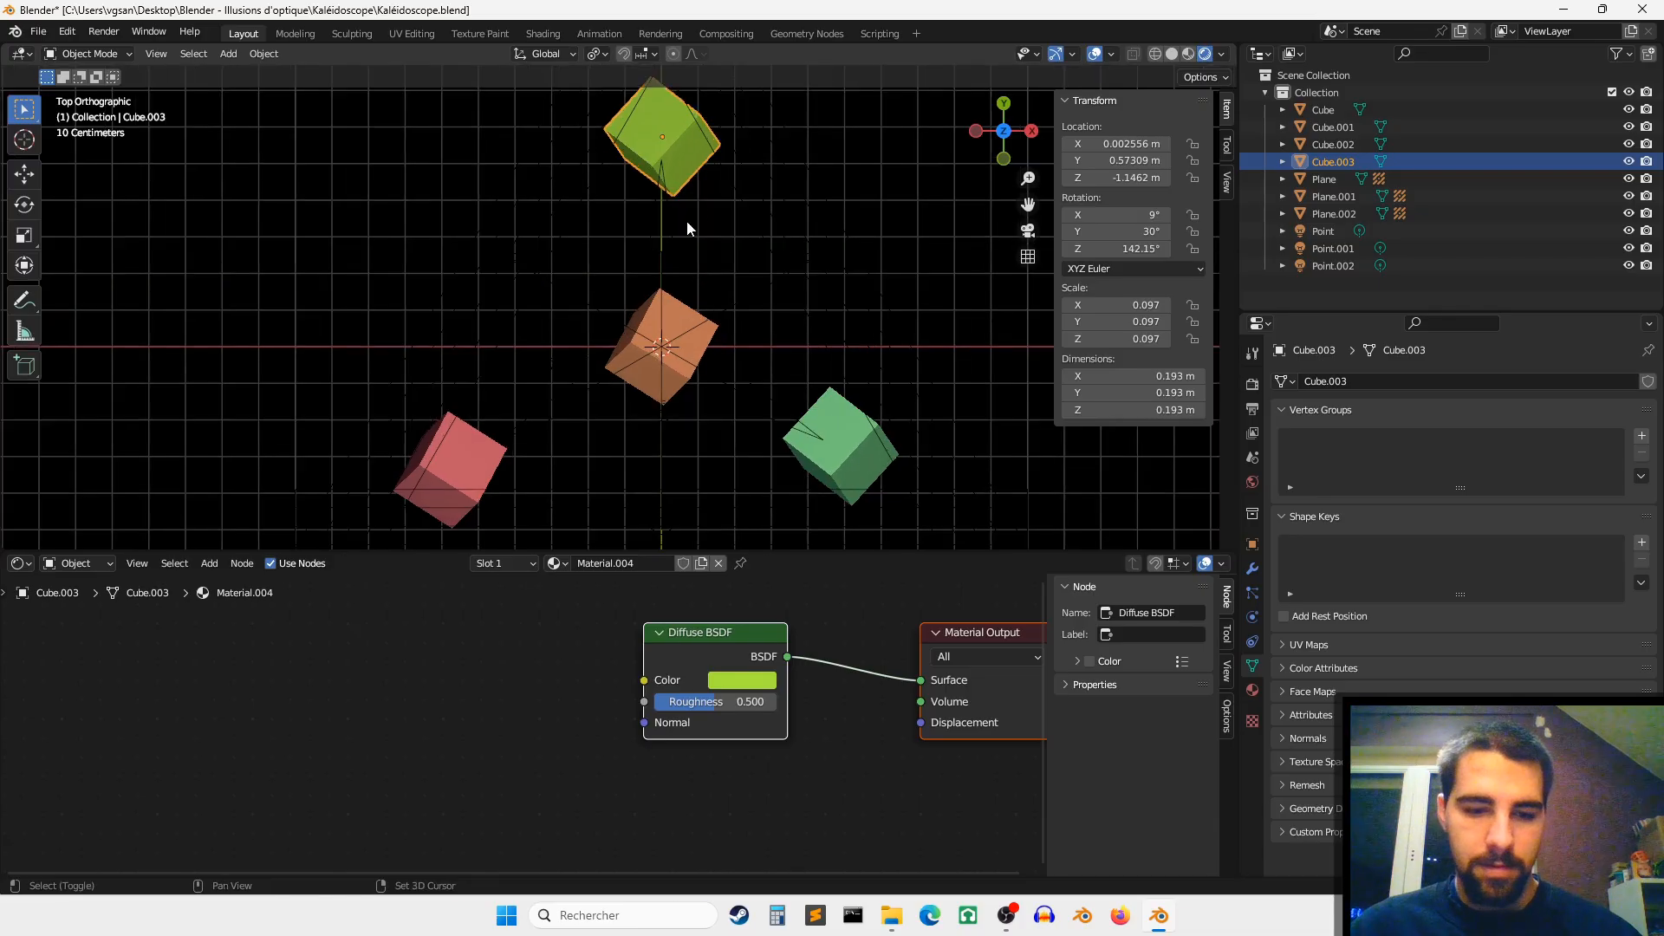
# Step: Duplicate the yellow-green cube beside the central orange cube and set the copy's rotation to 4° on Y and 183.15° on Z
pyautogui.hotkey('shift', 'd')
pyautogui.click(575, 459)
pyautogui.moveTo(1118, 249); pyautogui.dragTo(1075, 249)
# Step: Duplicate the orange, green and red cubes once each and place the copies around the middle of the triangle
pyautogui.click(678, 398)
pyautogui.hotkey('shift', 'd')
pyautogui.click(762, 446)
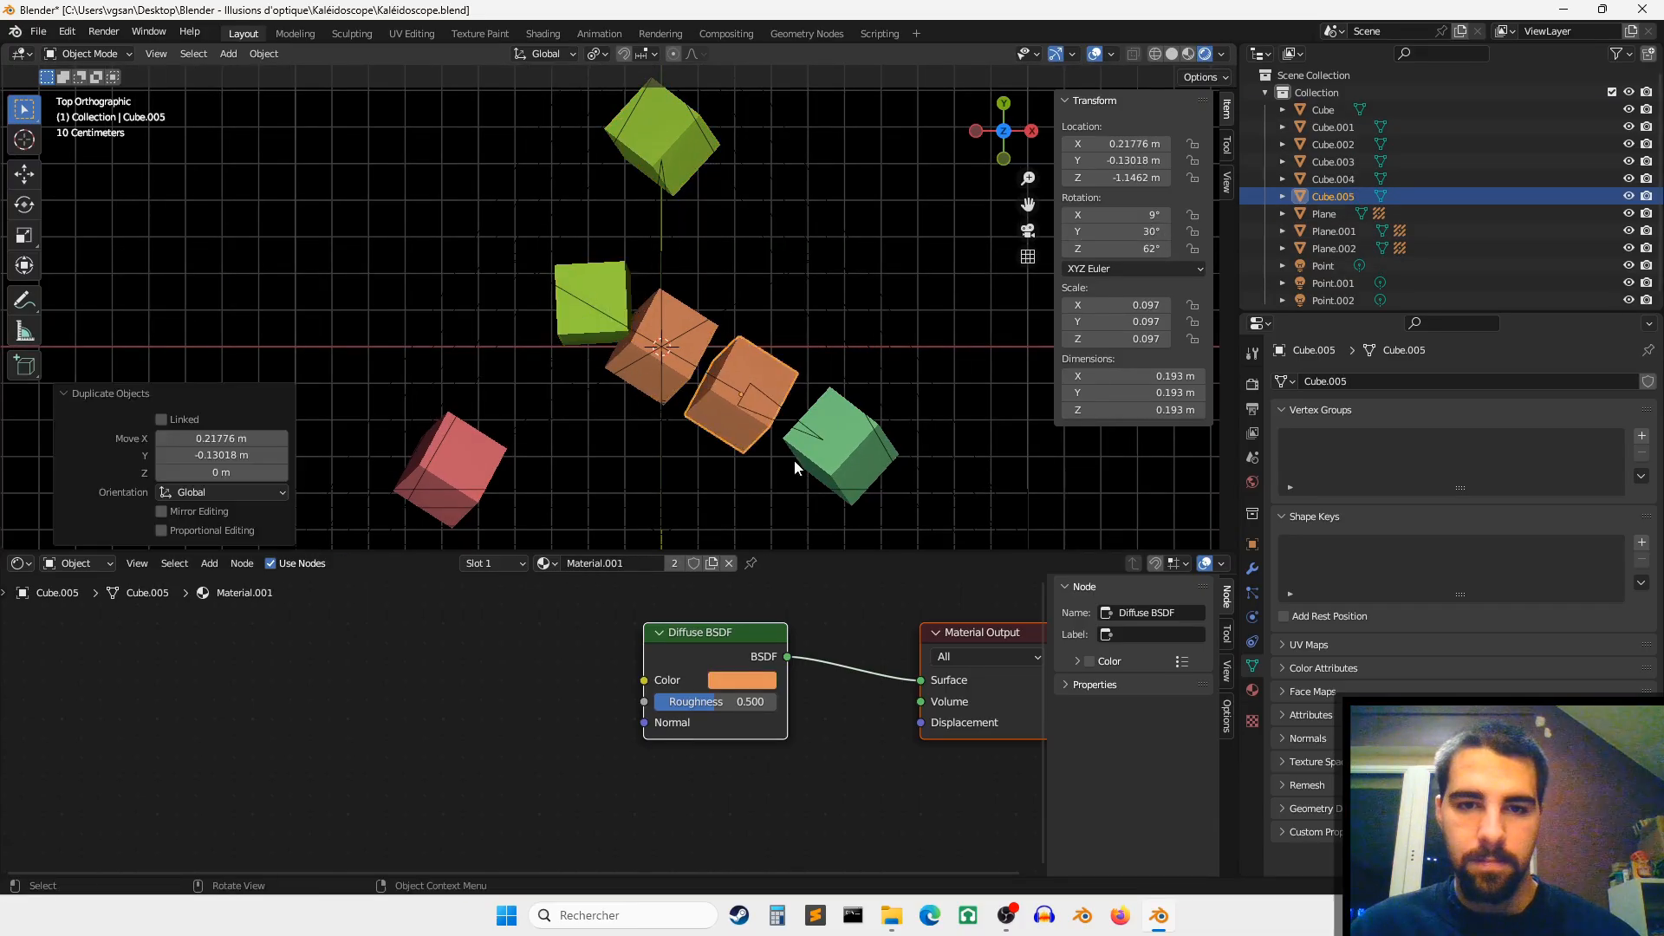
pyautogui.click(794, 459)
pyautogui.hotkey('shift', 'd')
pyautogui.click(607, 444)
pyautogui.click(459, 480)
pyautogui.hotkey('shift', 'd')
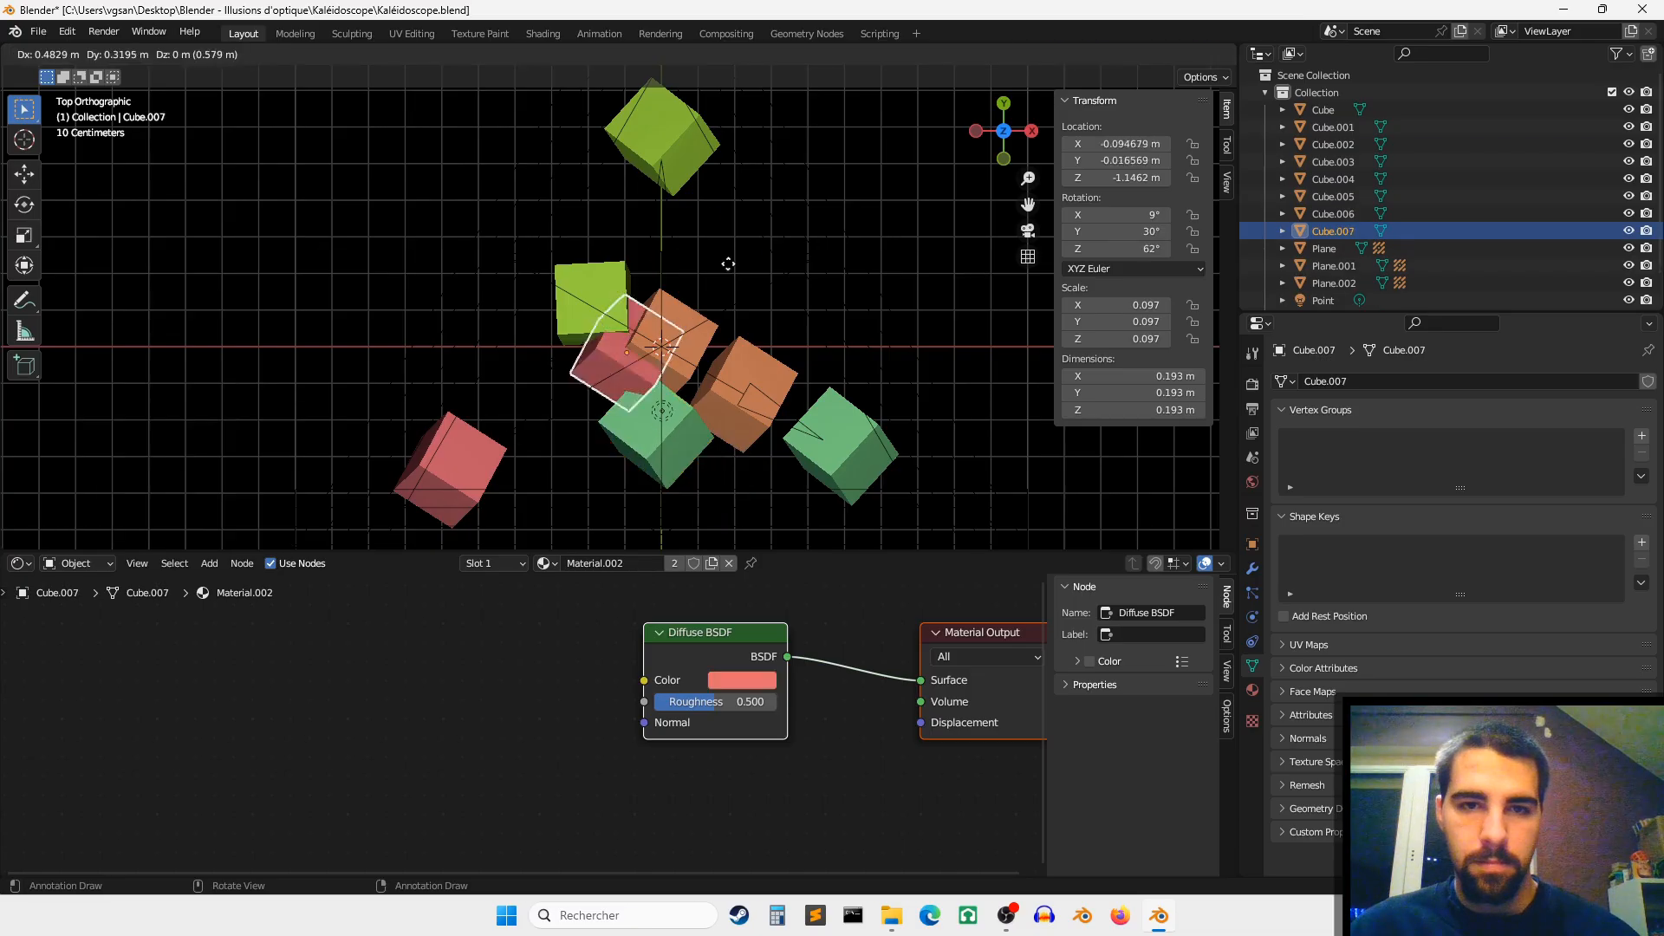
pyautogui.click(709, 233)
# Step: Duplicate the inner red cube and both yellow-green cubes together, placing the copies lower in the triangle
pyautogui.keyDown('shift'); pyautogui.click(684, 173); pyautogui.keyUp('shift')
pyautogui.keyDown('shift'); pyautogui.click(605, 285); pyautogui.keyUp('shift')
pyautogui.hotkey('shift', 'd')
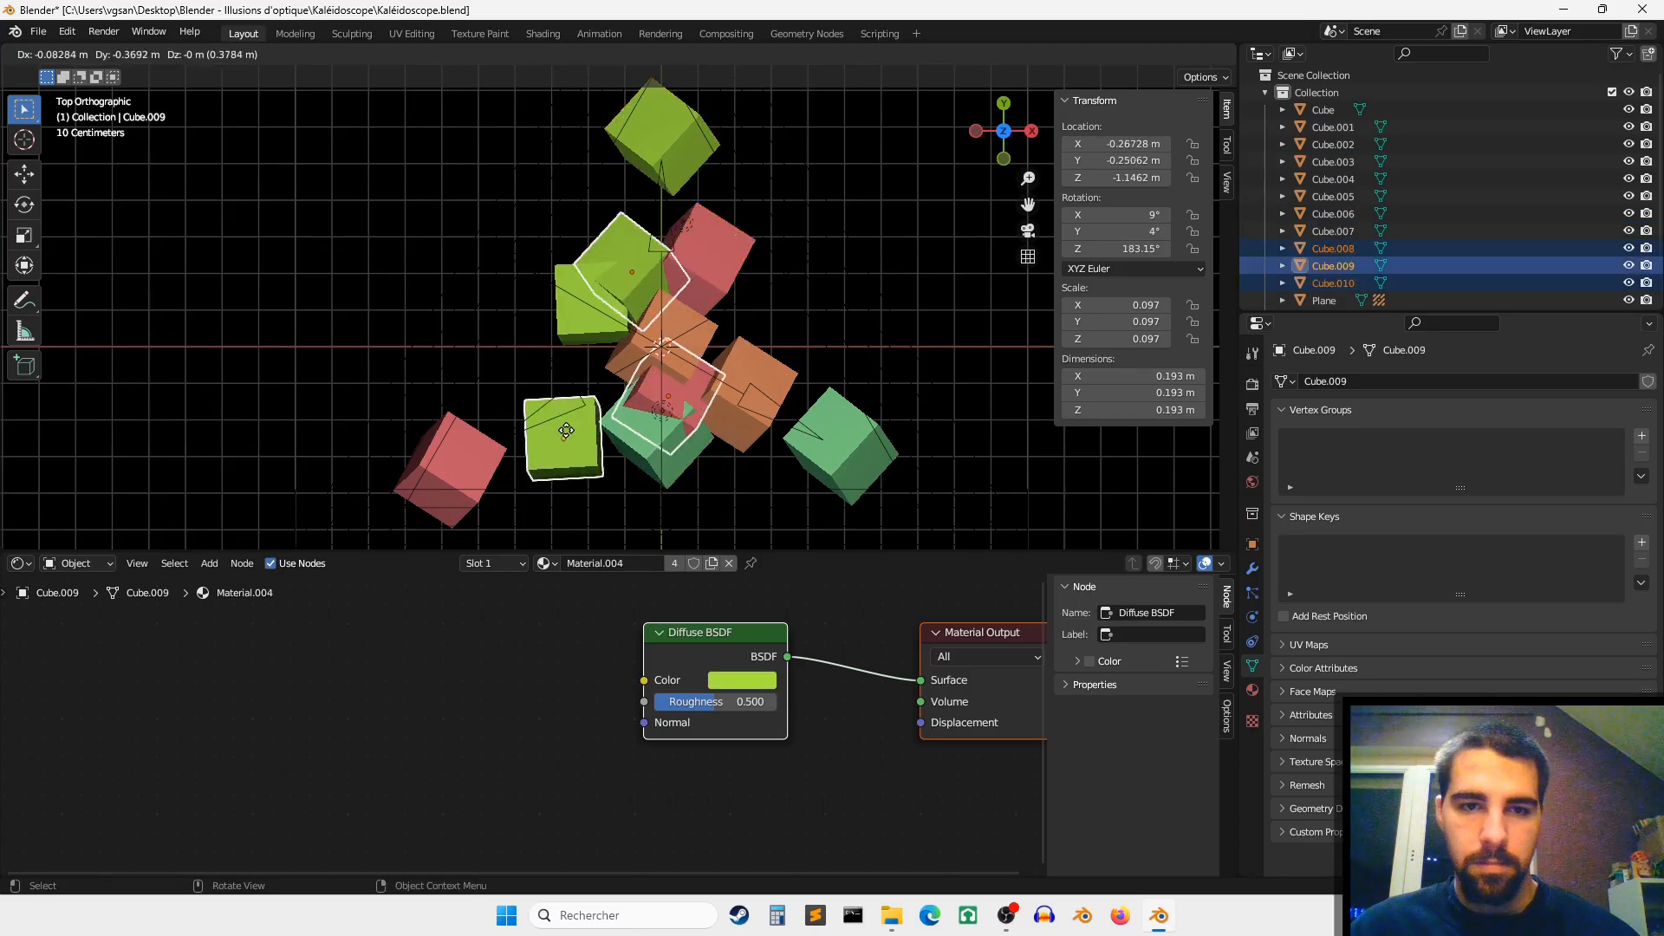
pyautogui.click(740, 435)
pyautogui.click(657, 414)
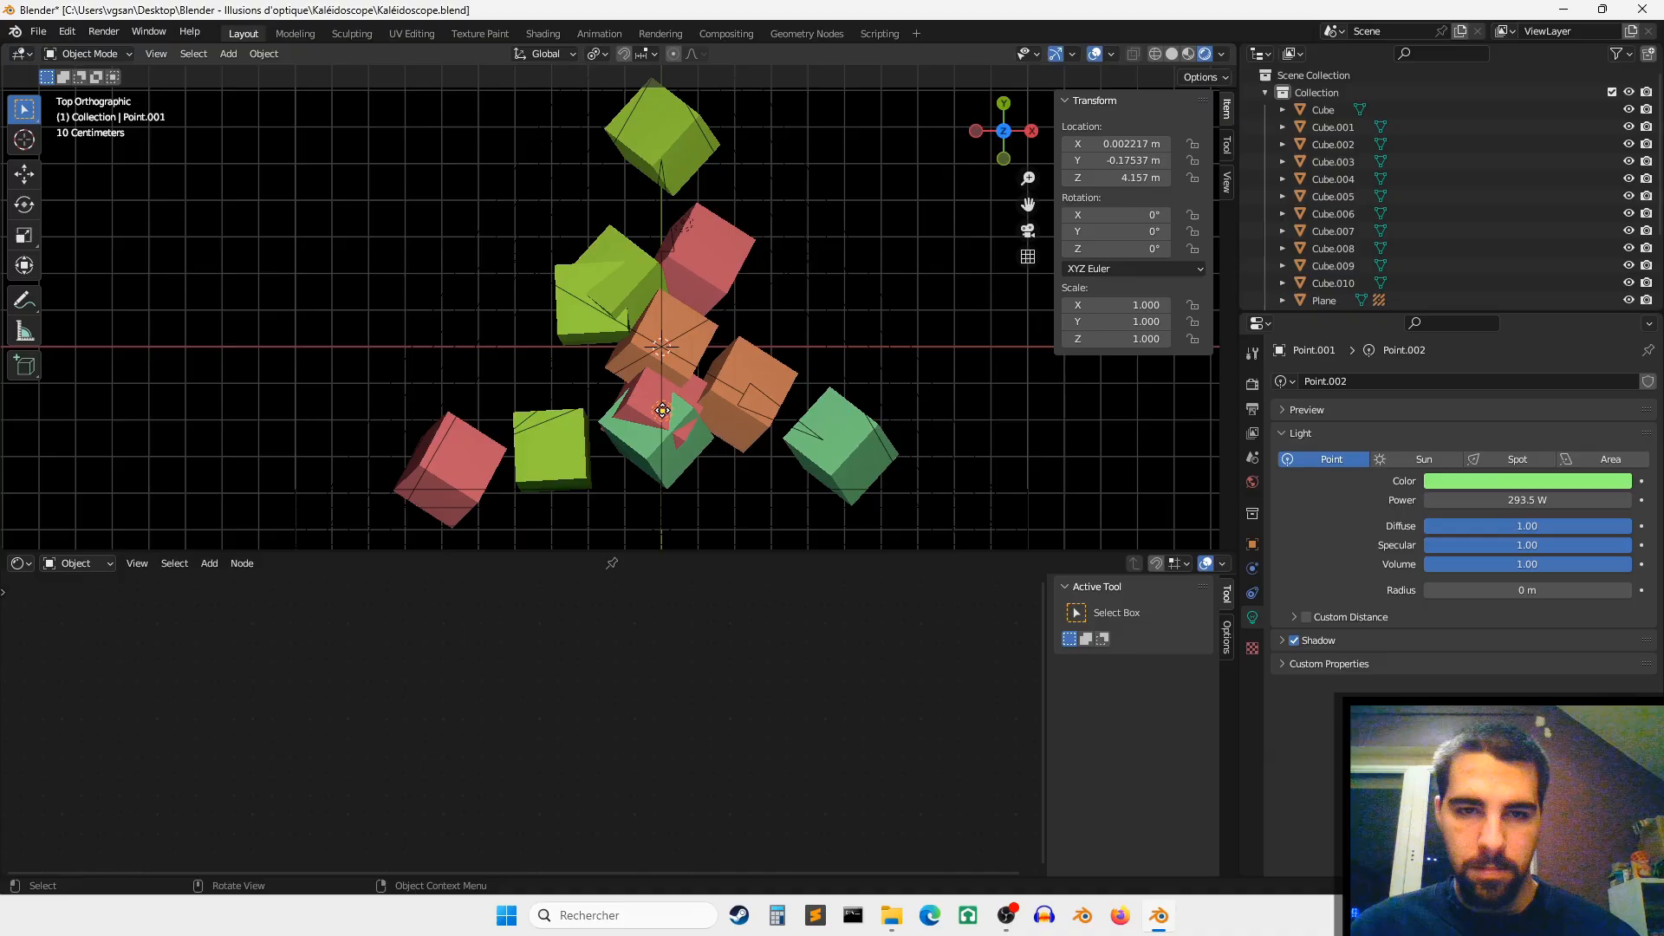
pyautogui.press('g')
pyautogui.press('z')
pyautogui.rightClick(694, 319)
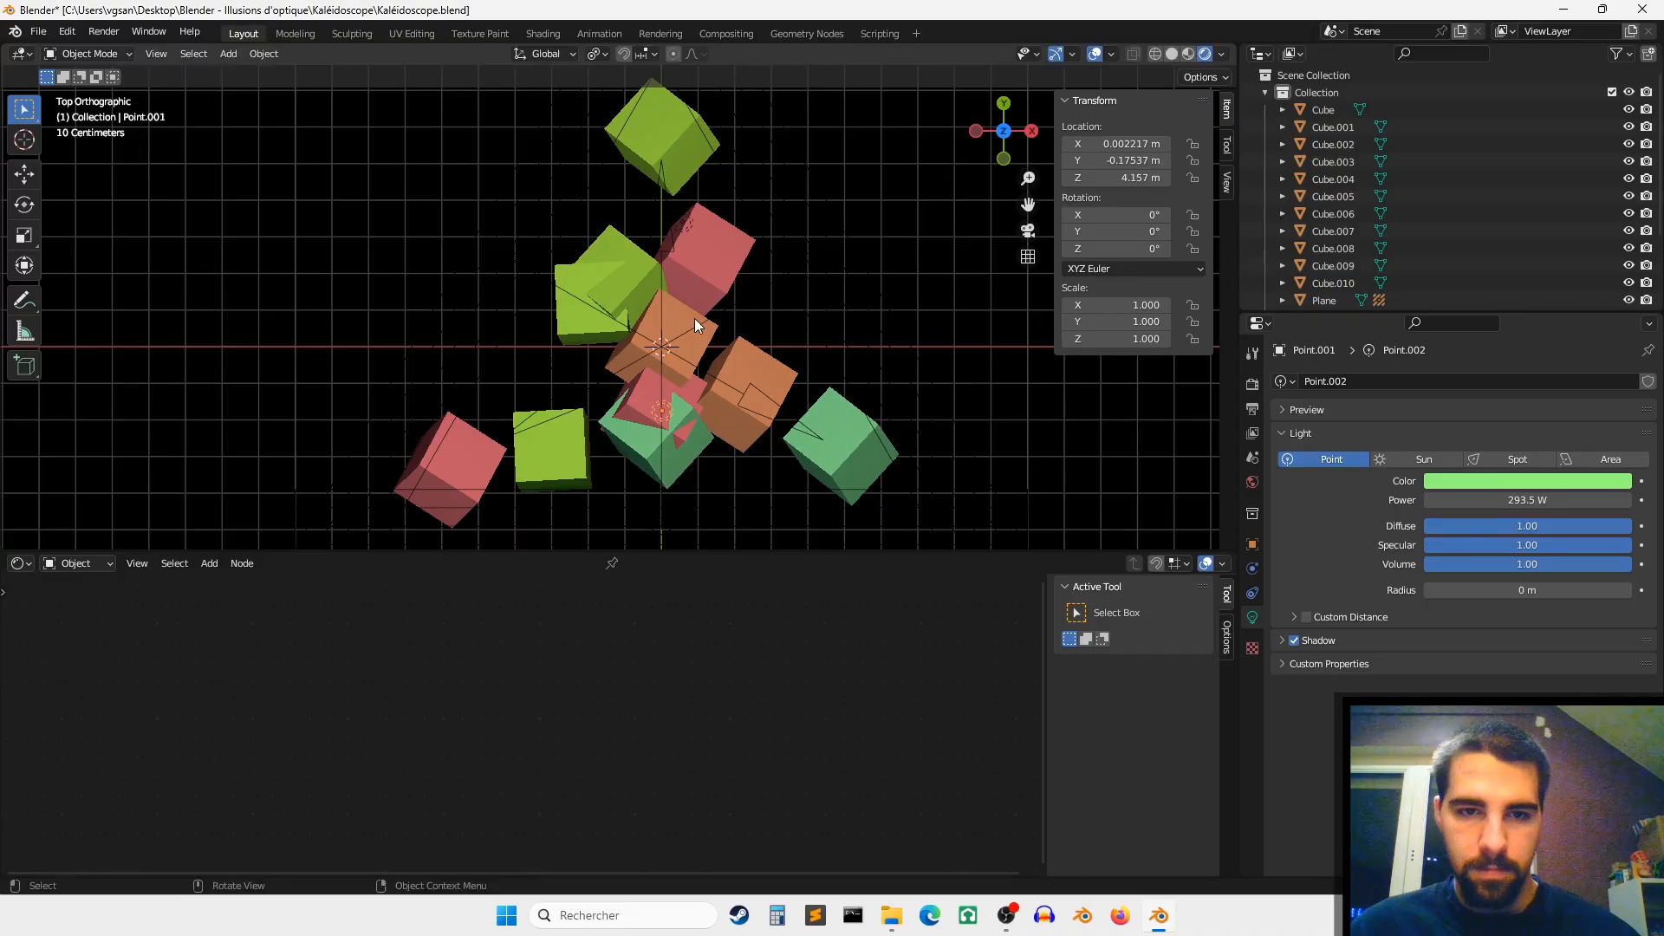
# Step: Raise the red cube overlapping the lower green cube by about 0.45 m along Z
pyautogui.click(629, 416)
pyautogui.press('g')
pyautogui.press('z')
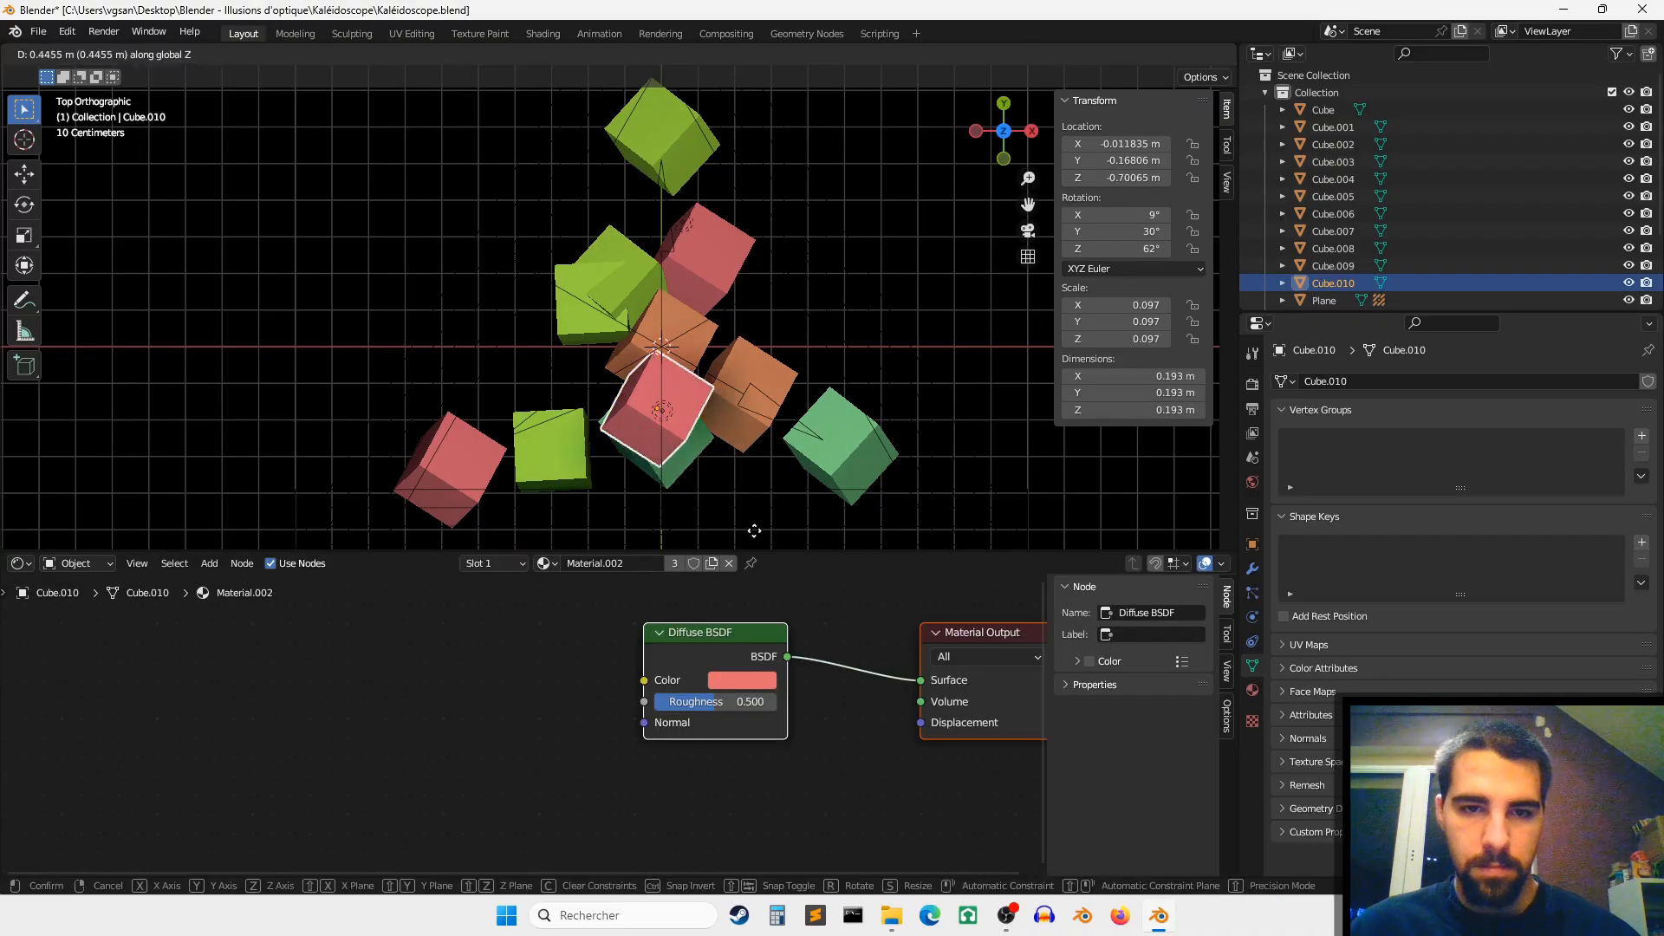
pyautogui.click(761, 539)
# Step: Raise the yellow-green cube copy near the middle by about 0.45 m along Z
pyautogui.click(761, 369)
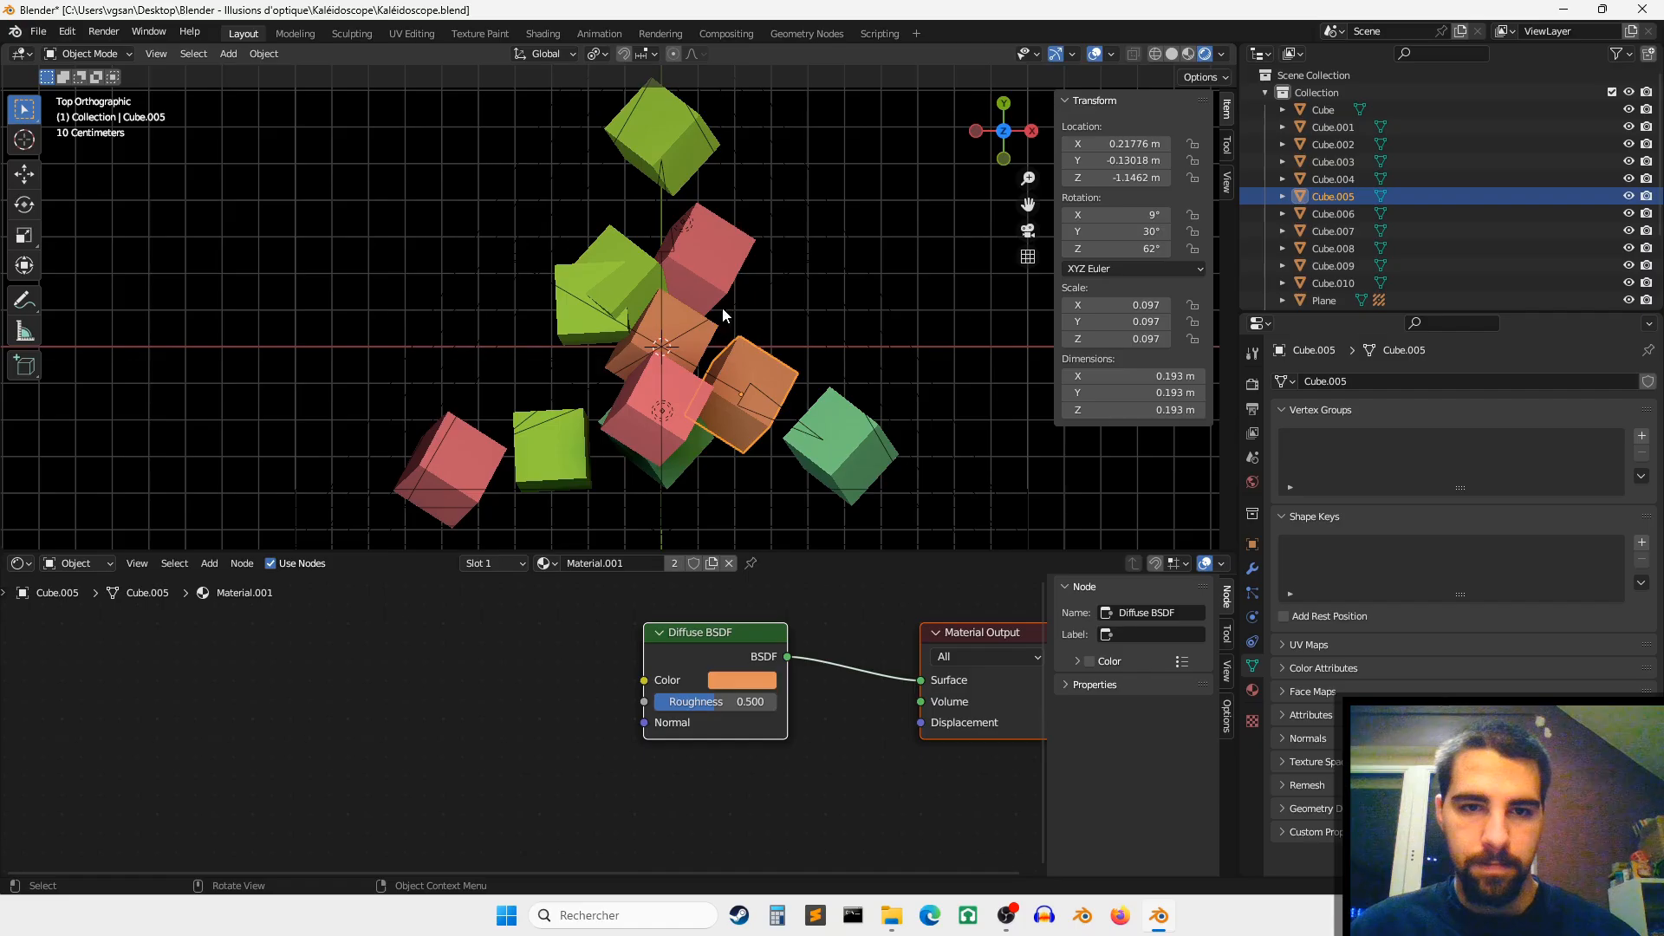
pyautogui.click(636, 277)
pyautogui.press('g')
pyautogui.press('z')
pyautogui.click(714, 422)
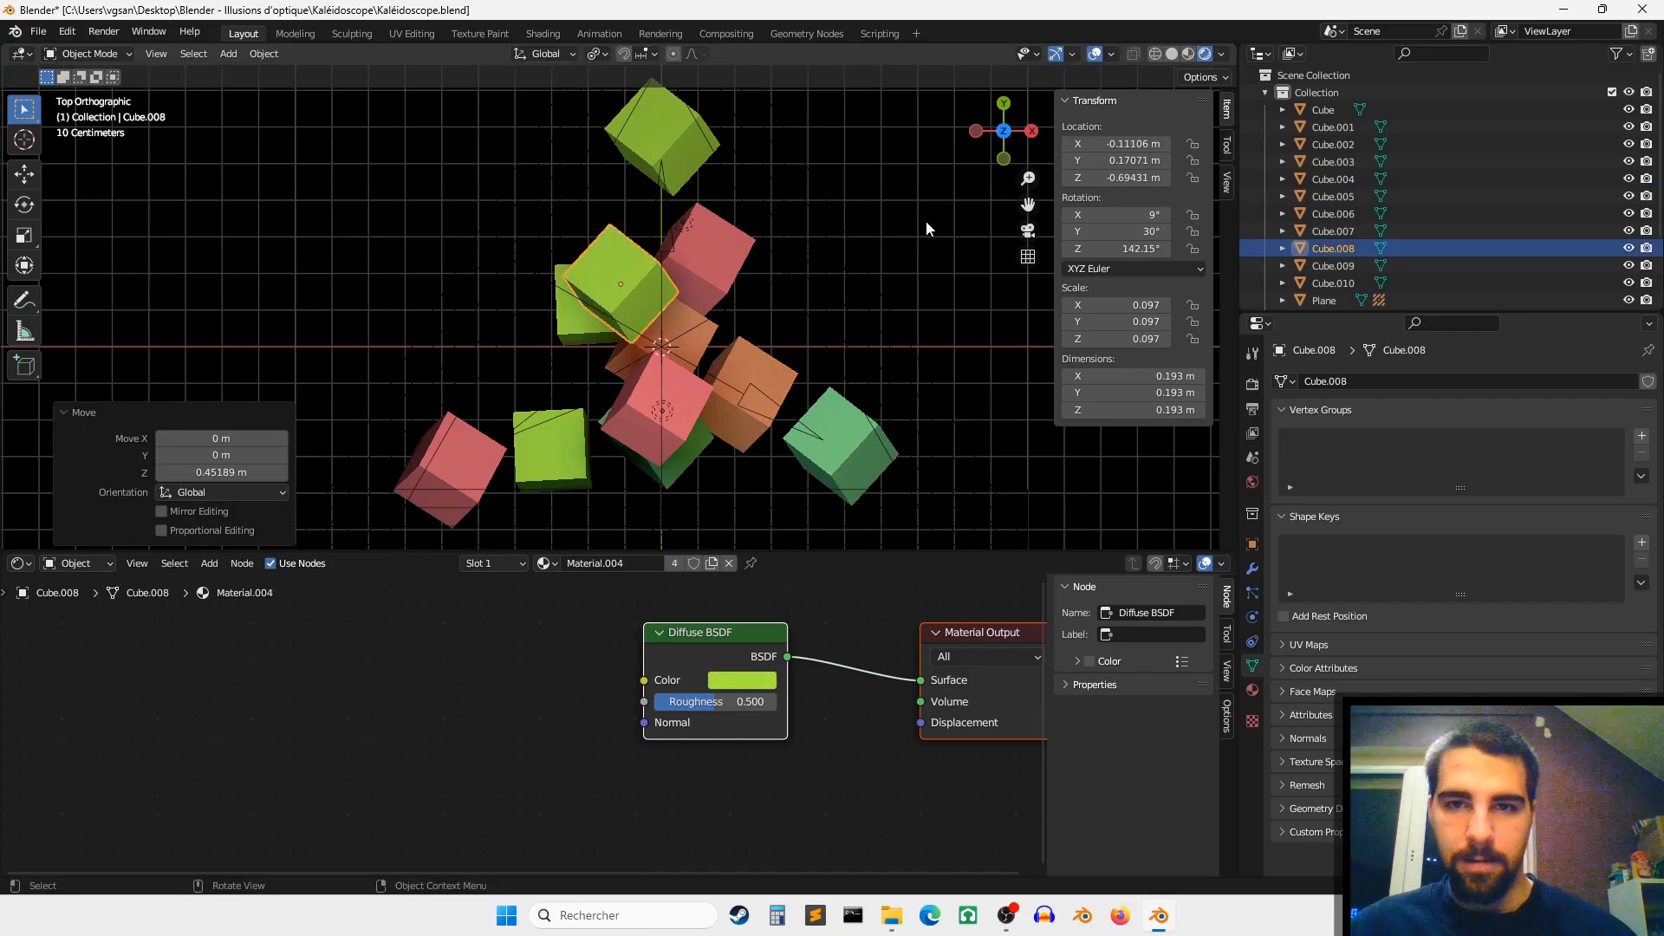
# Step: Examine the cubes' mirror reflections in rendered shading and the whole mirror column in solid shading
pyautogui.moveTo(925, 221); pyautogui.dragTo(855, 277, button='middle')
pyautogui.scroll(-6, 777, 286)
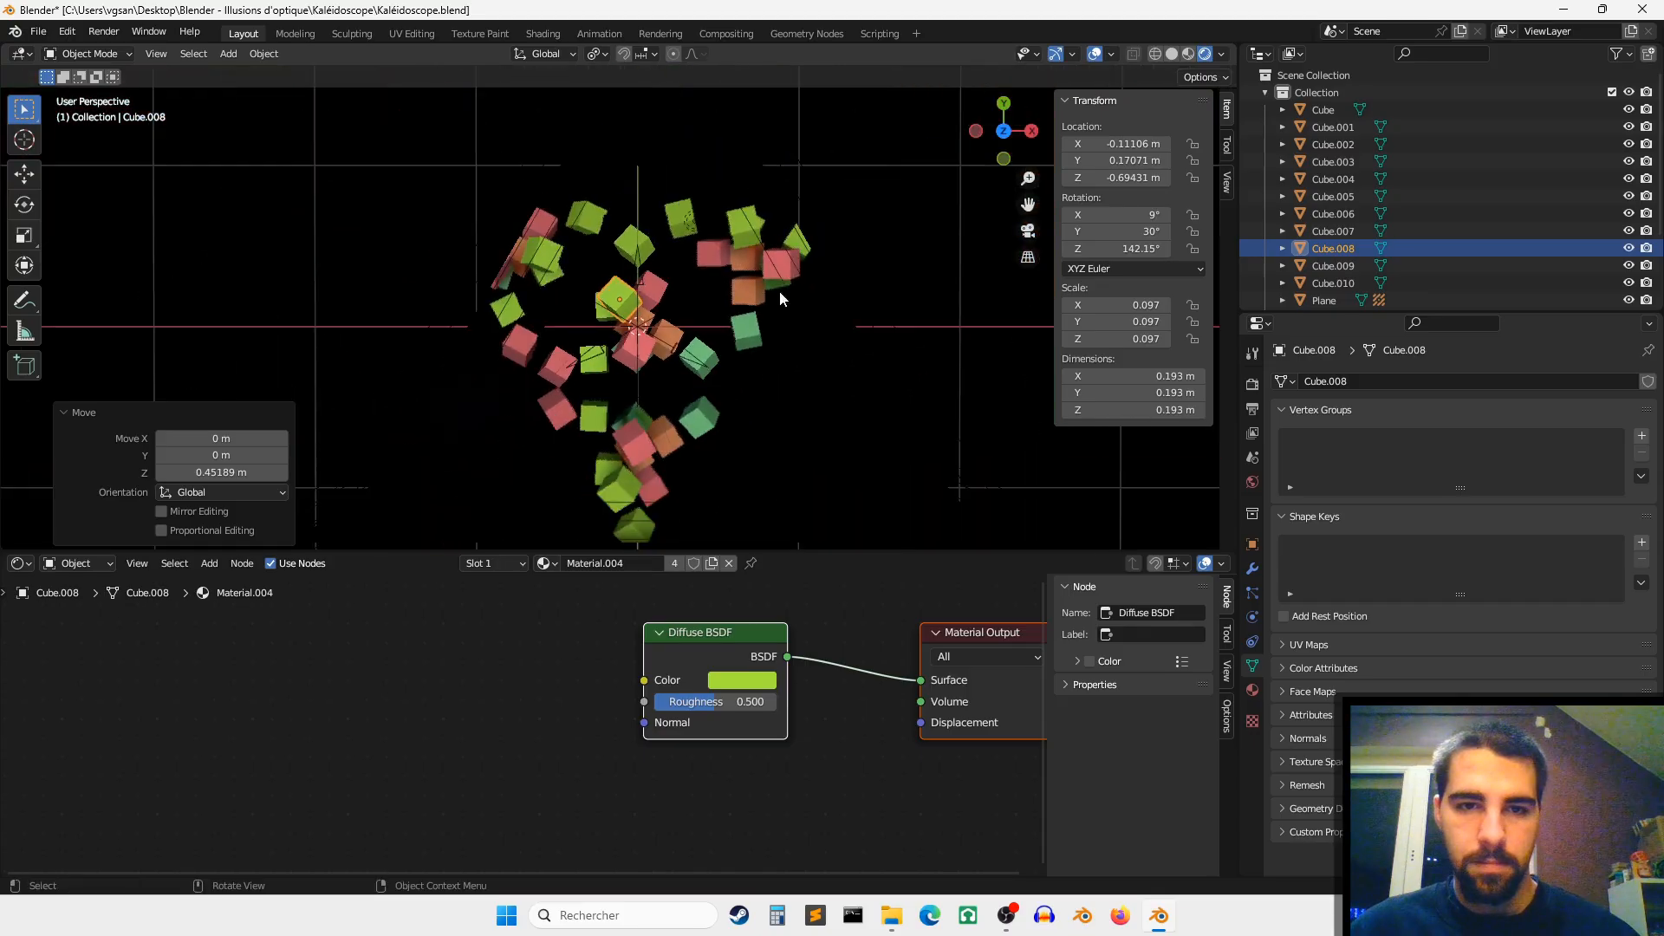
pyautogui.scroll(2, 775, 357)
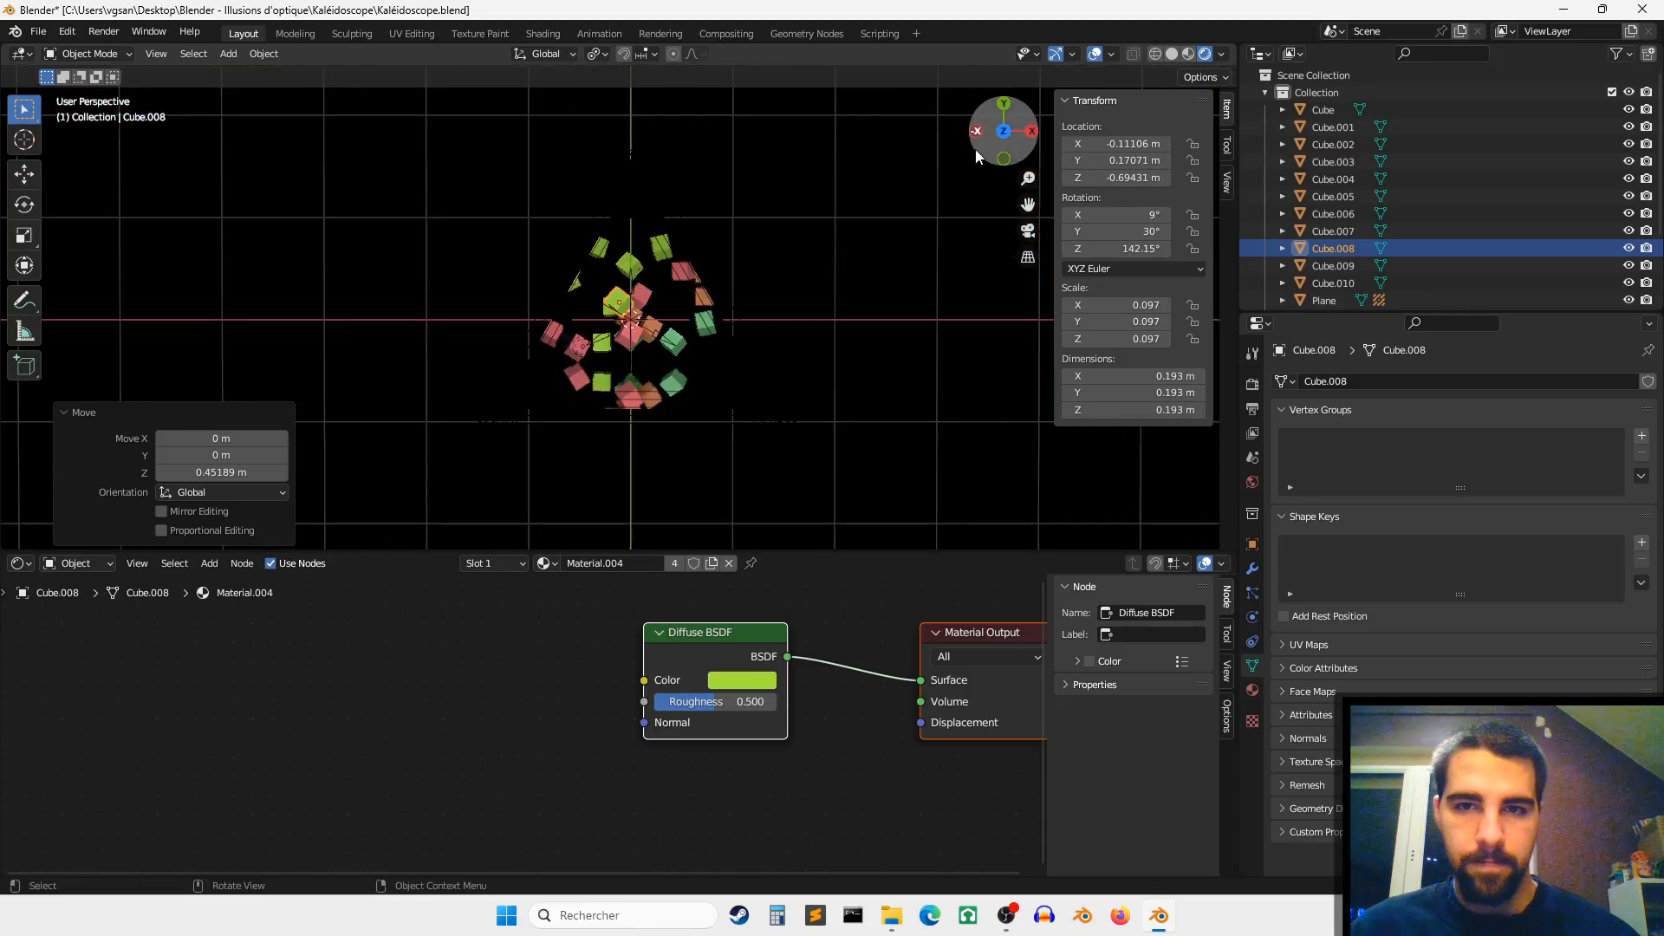
pyautogui.click(1001, 132)
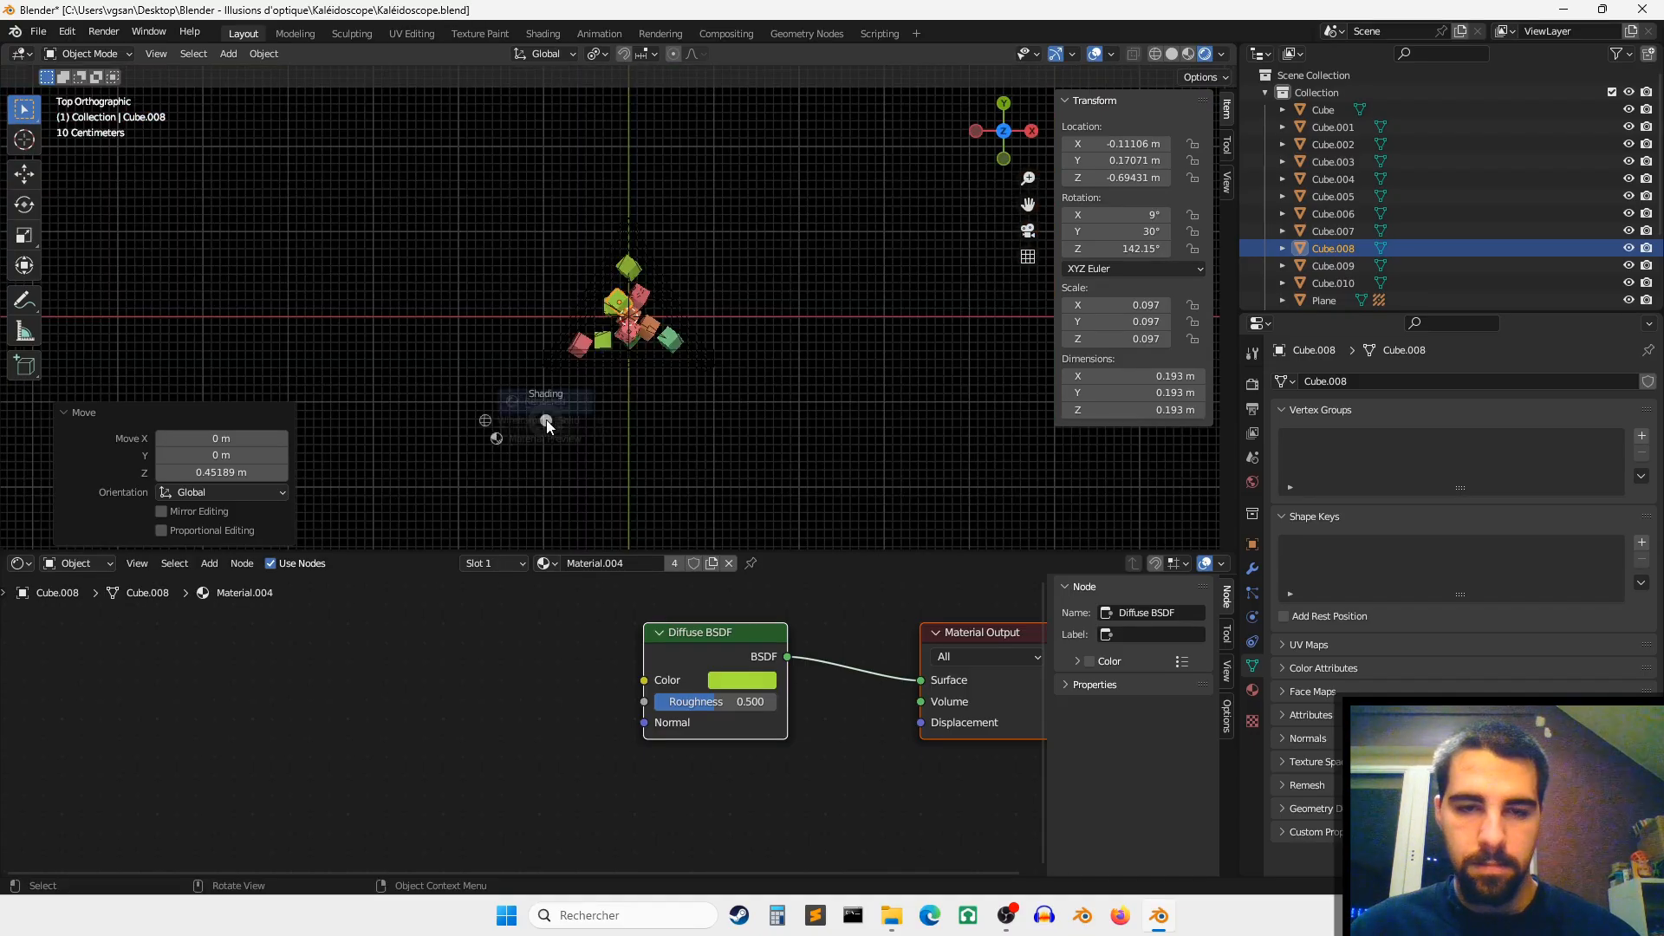
pyautogui.moveTo(546, 419); pyautogui.dragTo(795, 298, button='middle')
pyautogui.scroll(-3, 795, 298)
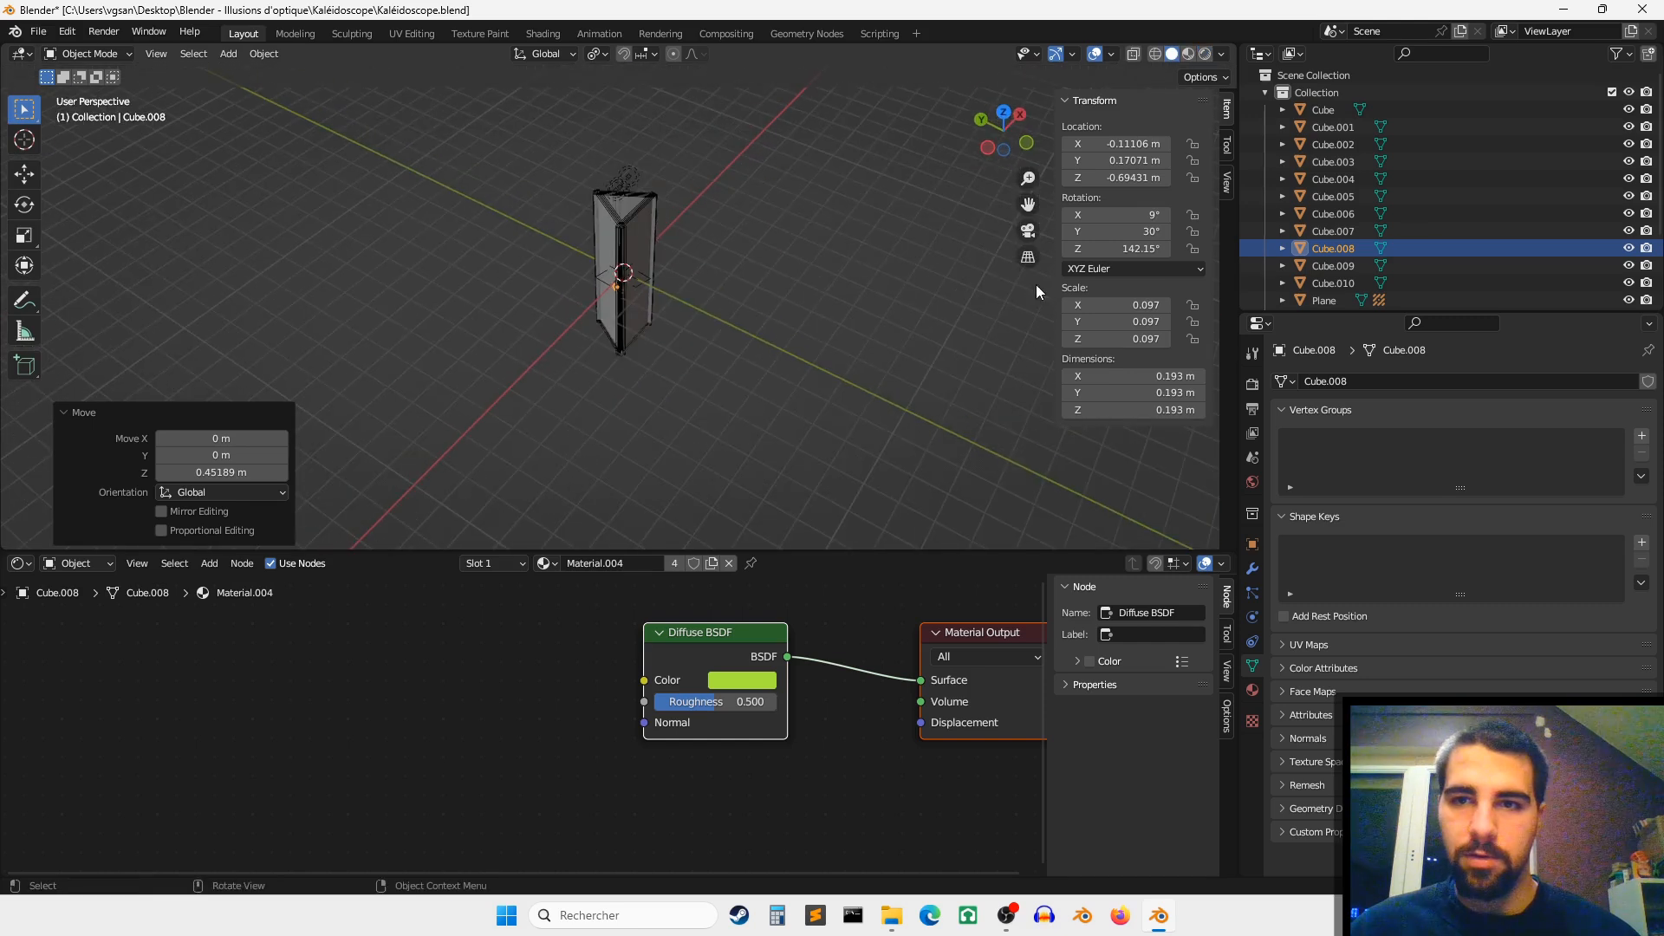
pyautogui.scroll(-3, 1327, 174)
pyautogui.scroll(3, 1313, 188)
pyautogui.click(1003, 113)
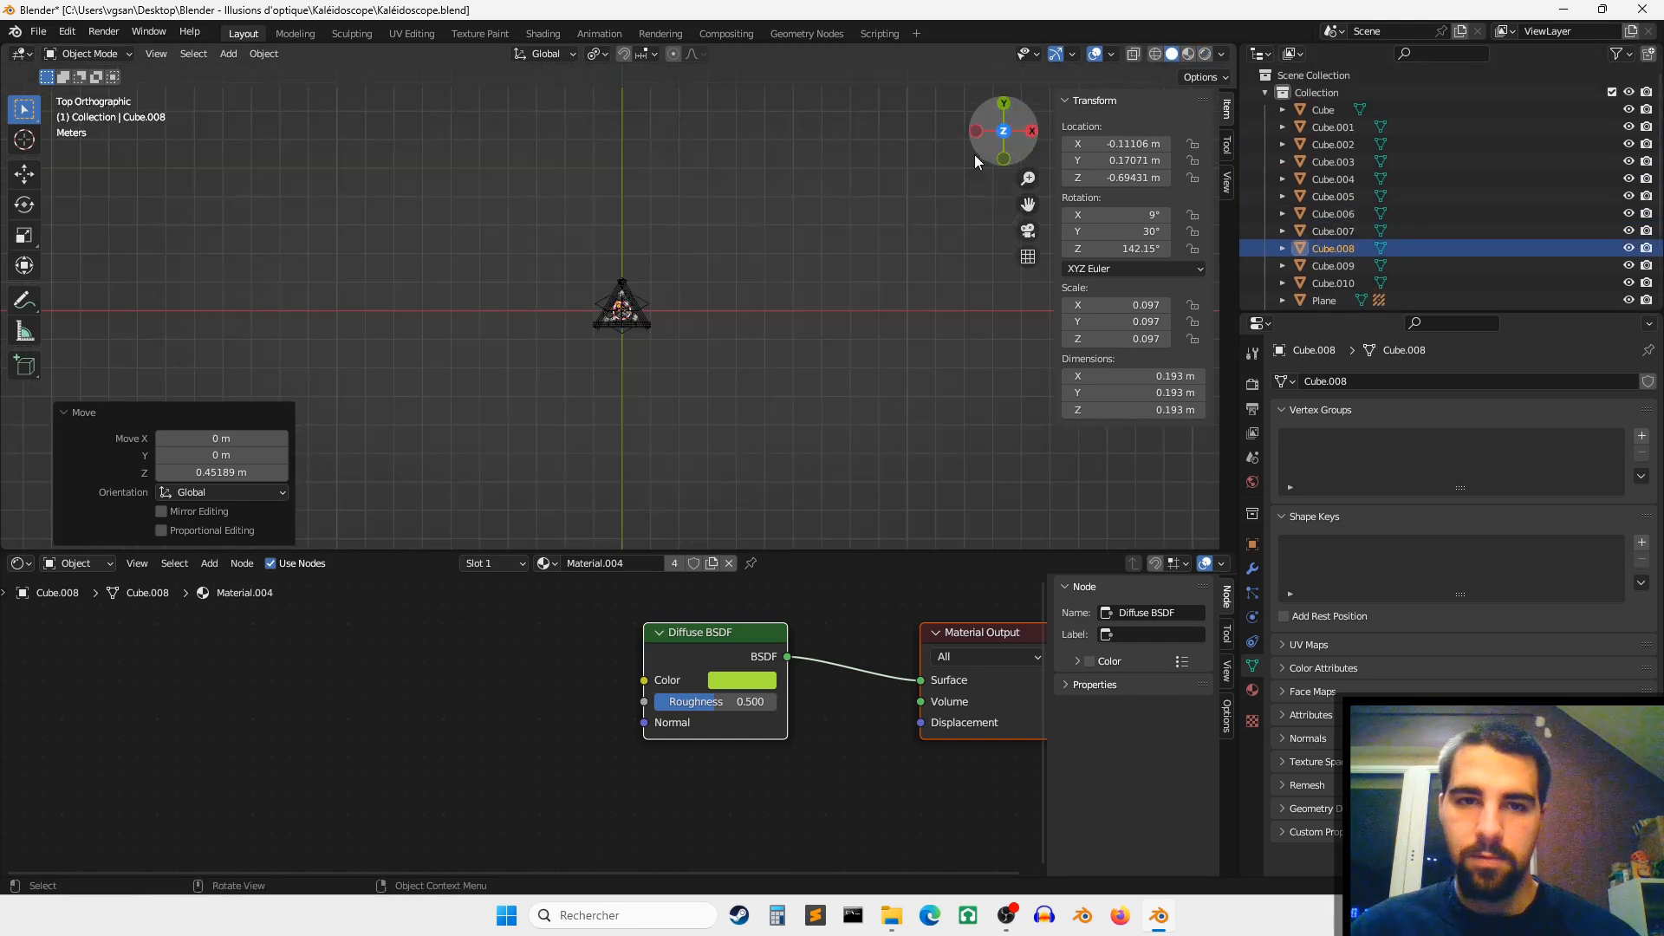
pyautogui.scroll(4, 786, 273)
# Step: Add a camera at the world origin and raise it along Z to about 3.04 m above the cubes
pyautogui.hotkey('shift', 'a')
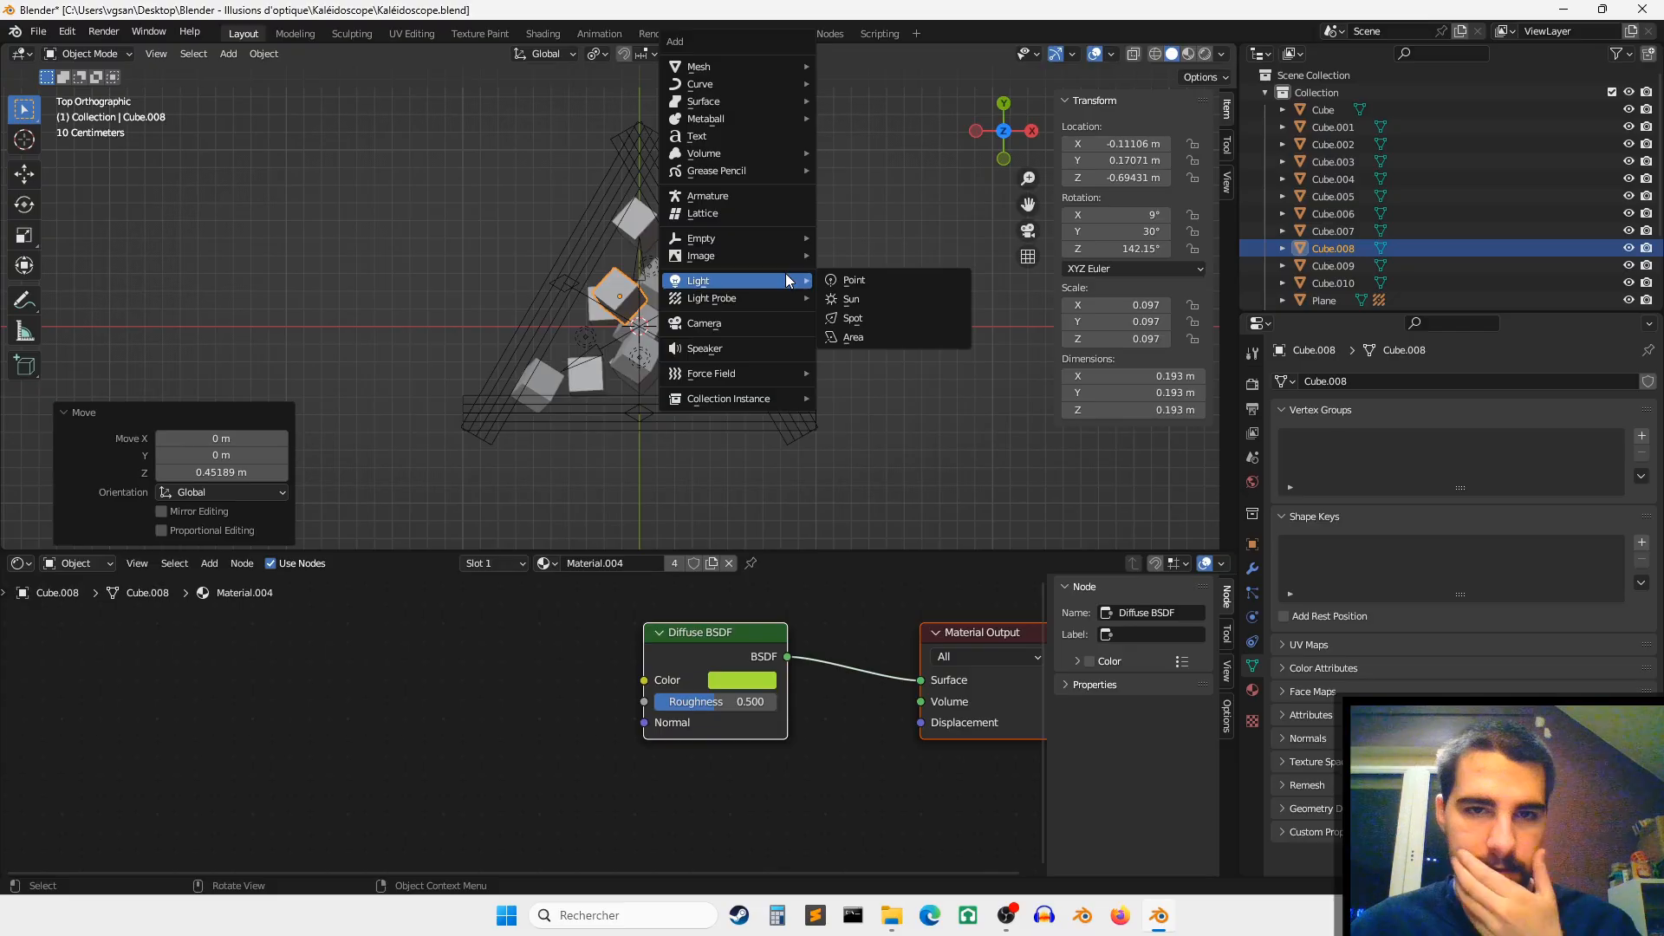
pyautogui.click(744, 323)
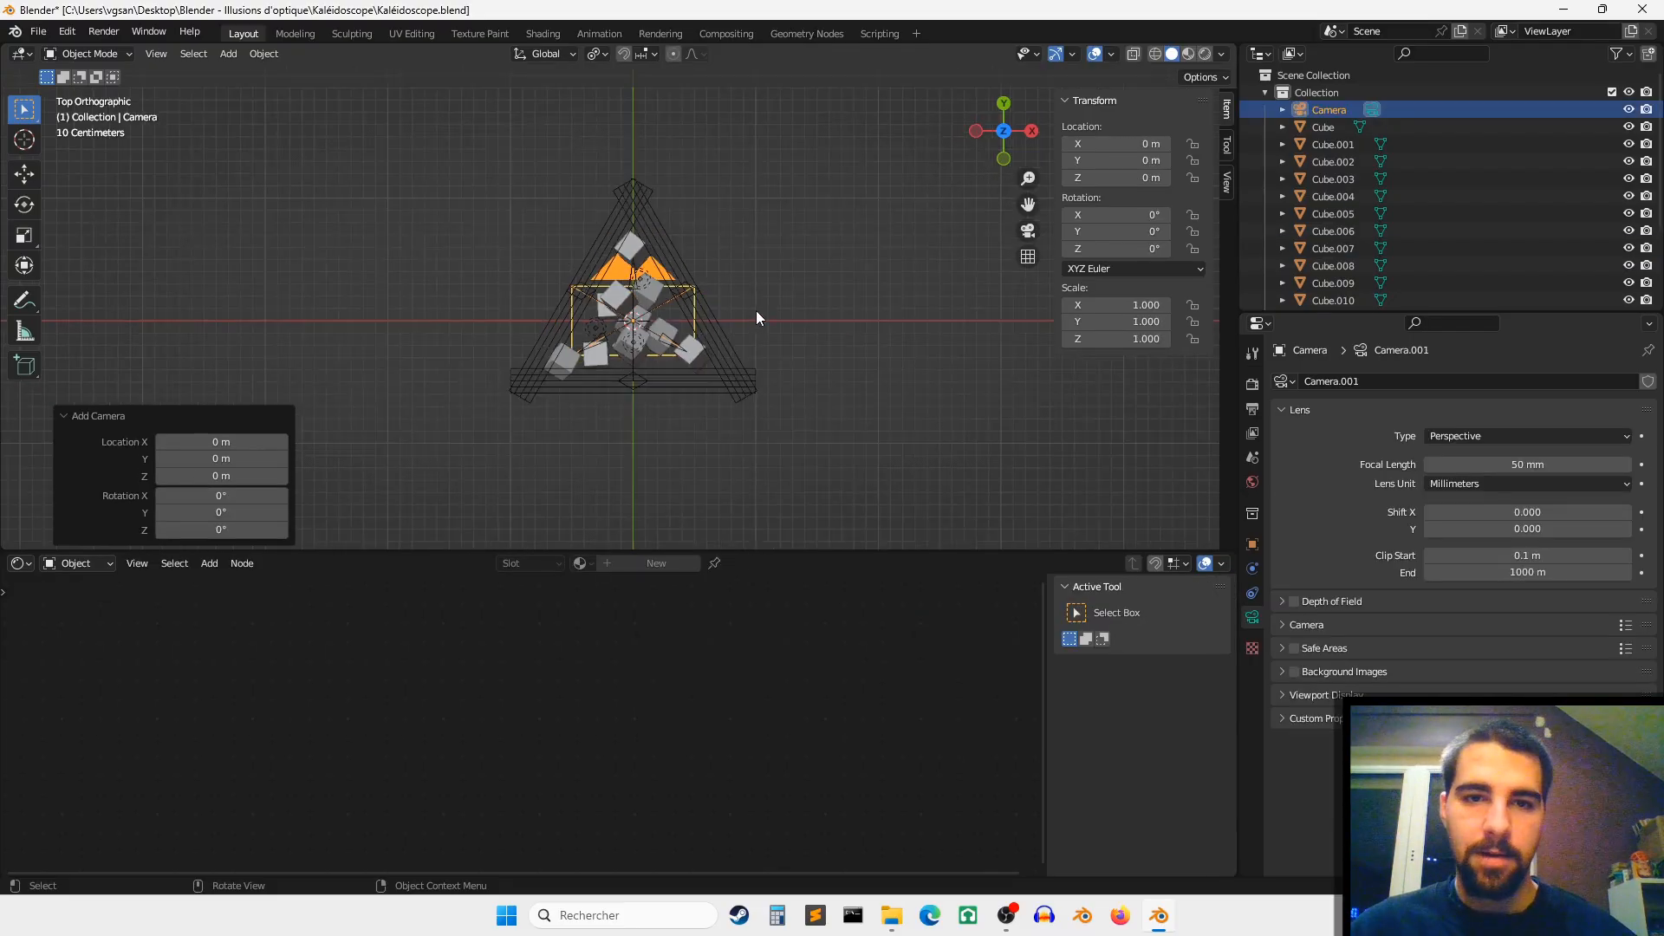
pyautogui.moveTo(757, 320); pyautogui.dragTo(780, 277, button='middle')
pyautogui.press('g')
pyautogui.press('z')
pyautogui.click(757, 356)
pyautogui.keyDown('shift'); pyautogui.moveTo(757, 355); pyautogui.dragTo(803, 330, button='middle'); pyautogui.keyUp('shift')
pyautogui.press('g')
pyautogui.press('z')
pyautogui.click(813, 418)
# Step: Look through the camera to check how it frames the cubes and mirrors
pyautogui.press('KP_0')
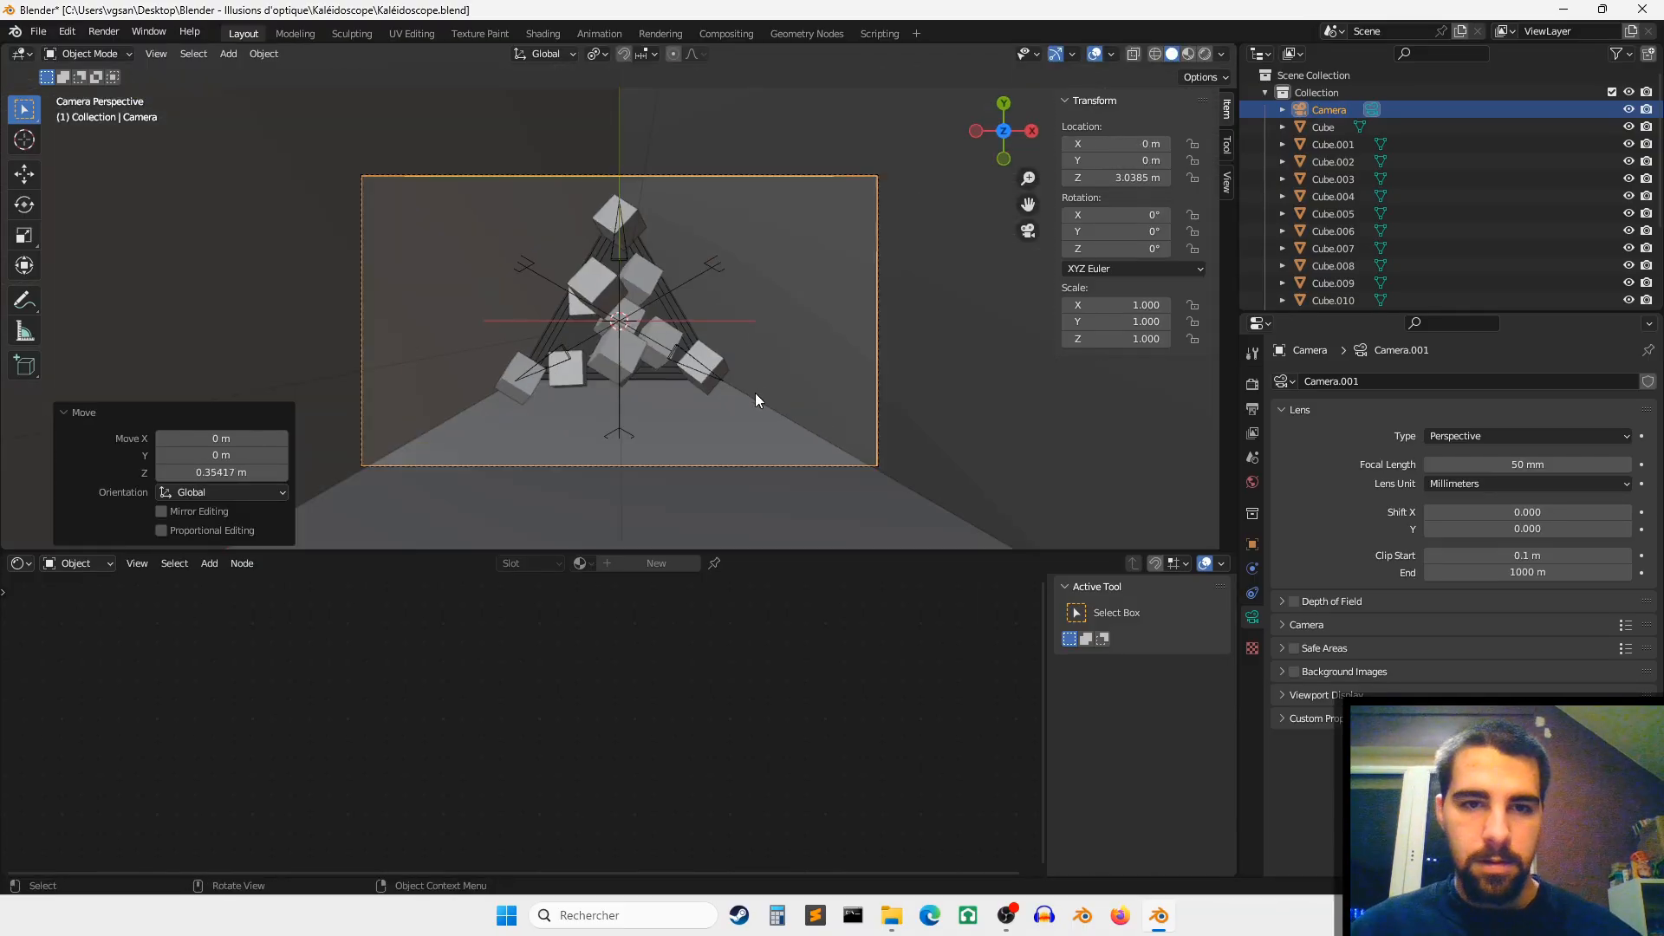
pyautogui.scroll(2, 756, 392)
pyautogui.scroll(-2, 828, 357)
pyautogui.scroll(2, 790, 321)
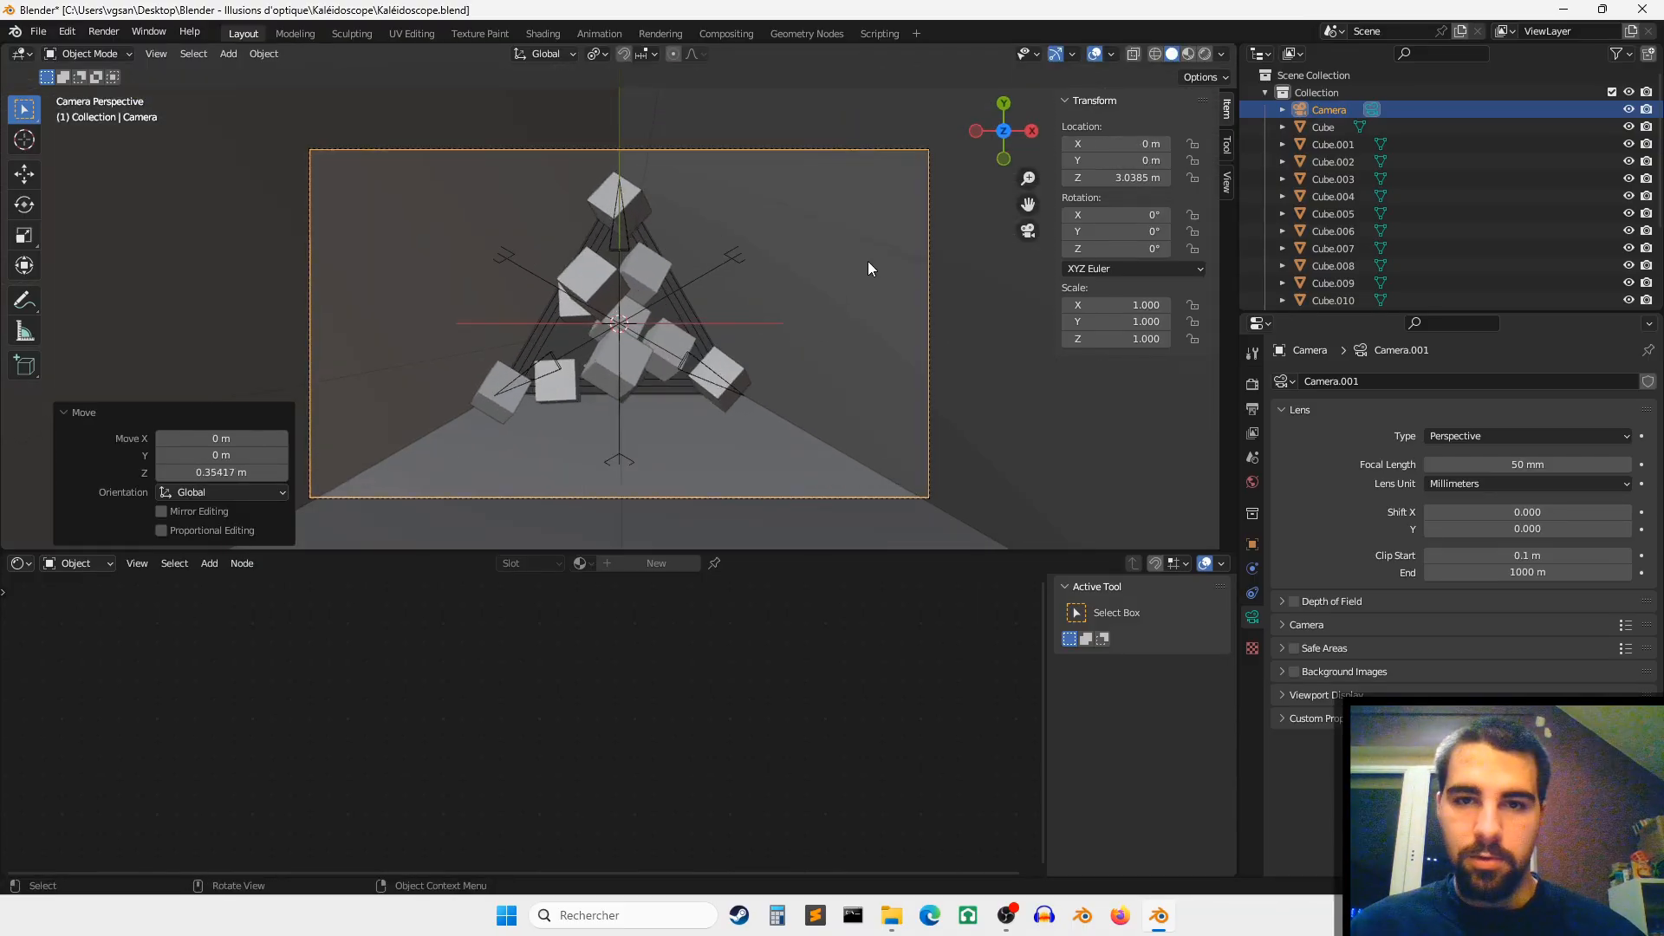
# Step: Lower the camera along Z to about 2.64 m while viewing the cubes in rendered shading
pyautogui.click(1206, 54)
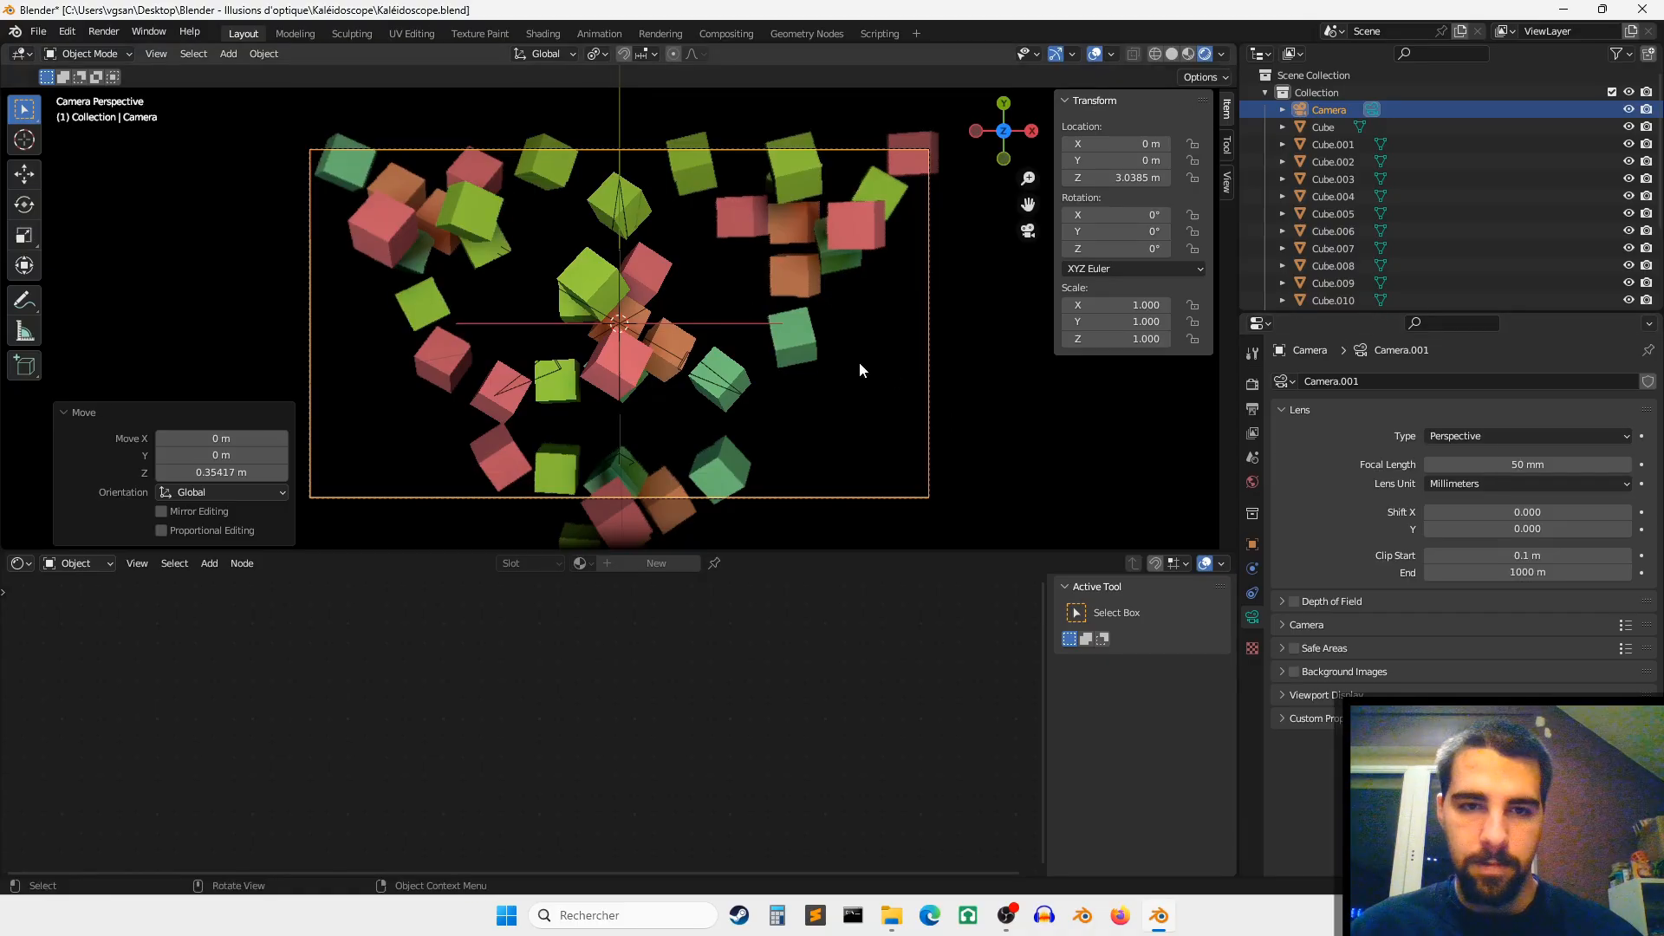
pyautogui.press('g')
pyautogui.press('z')
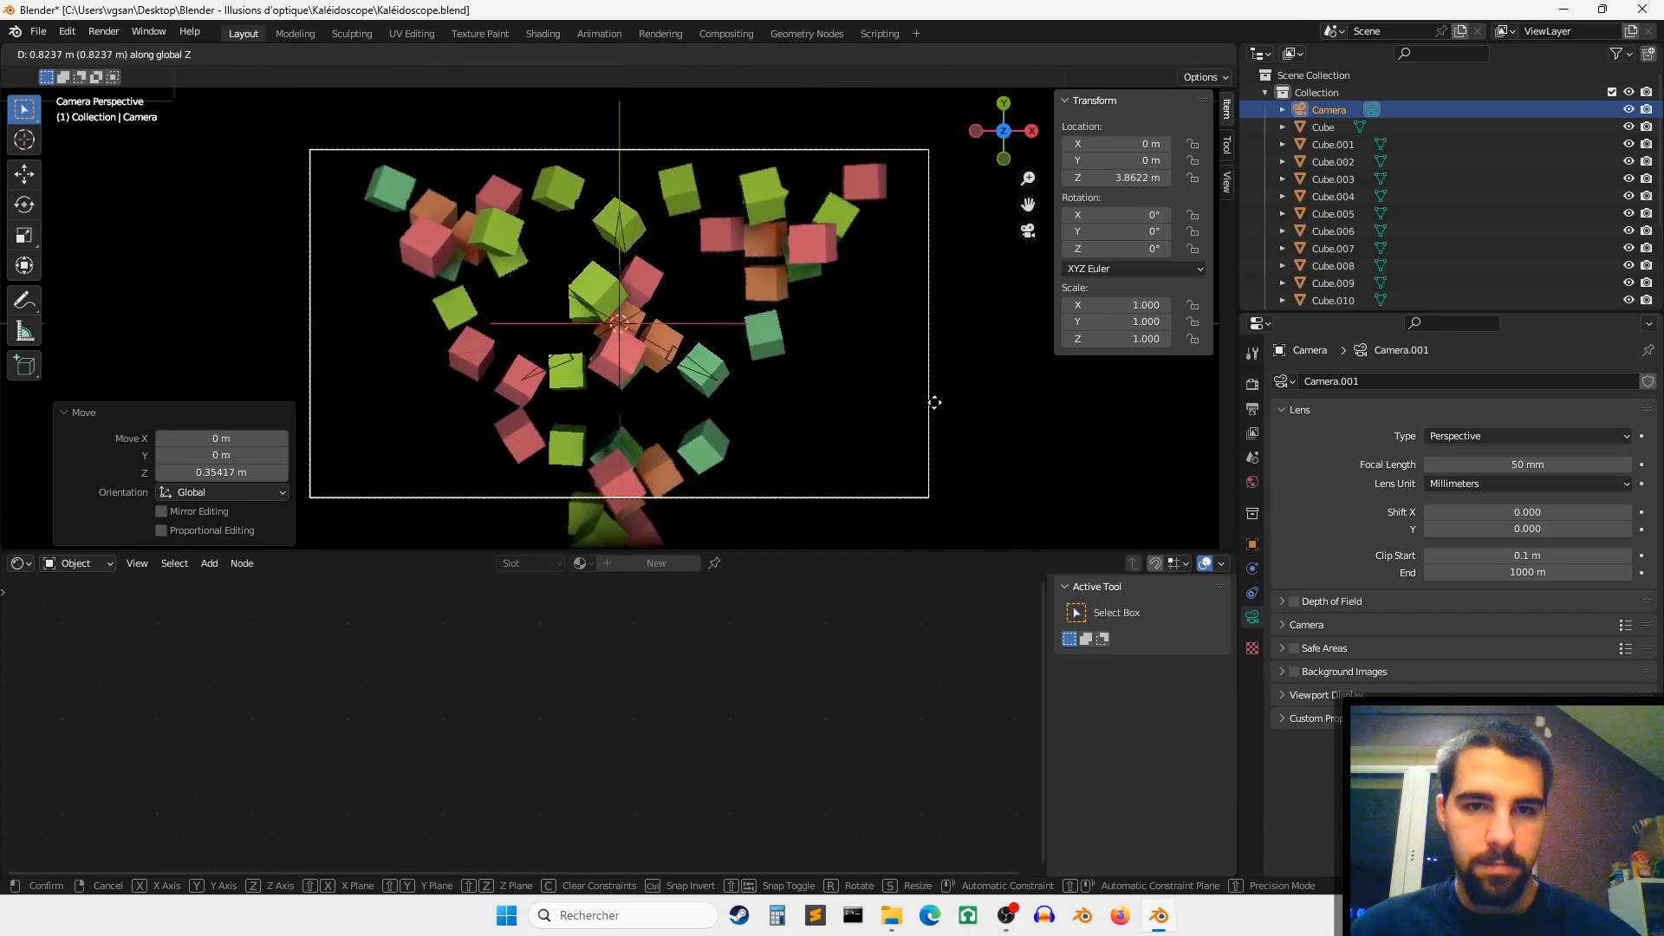
pyautogui.click(910, 292)
# Step: Duplicate the lower coral cube twice in solid shading, placing copies toward the upper-right and lower-left sides of the triangle
pyautogui.click(1172, 54)
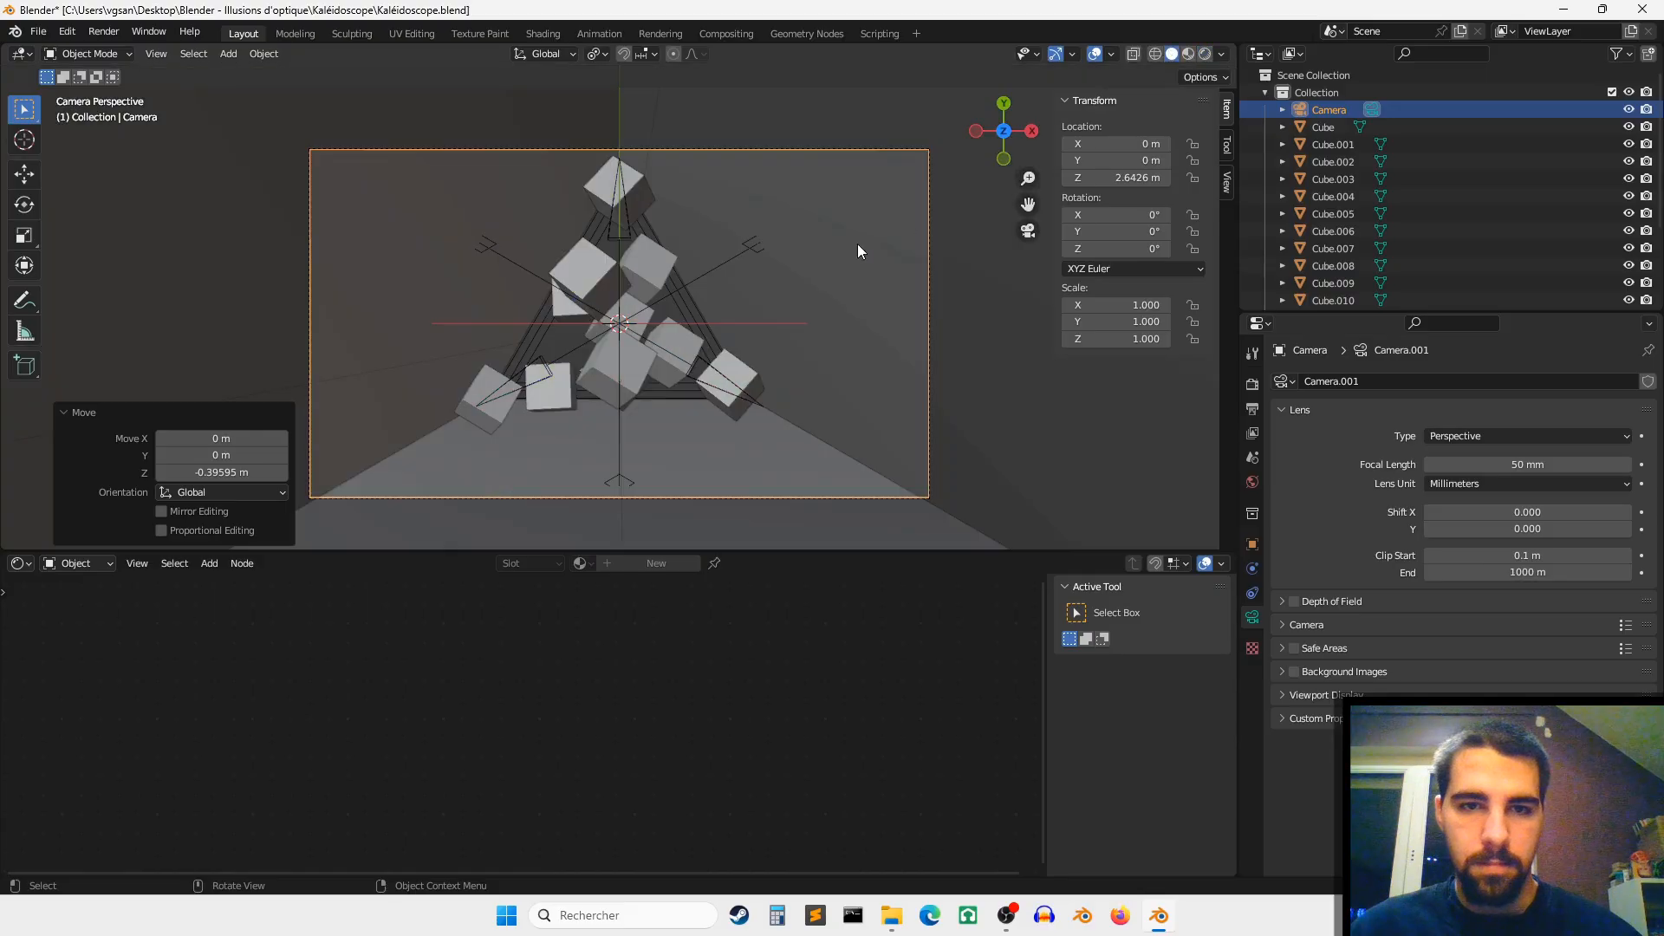
pyautogui.scroll(5, 857, 243)
pyautogui.click(694, 246)
pyautogui.press('g')
pyautogui.click(773, 268)
pyautogui.hotkey('shift', 'd')
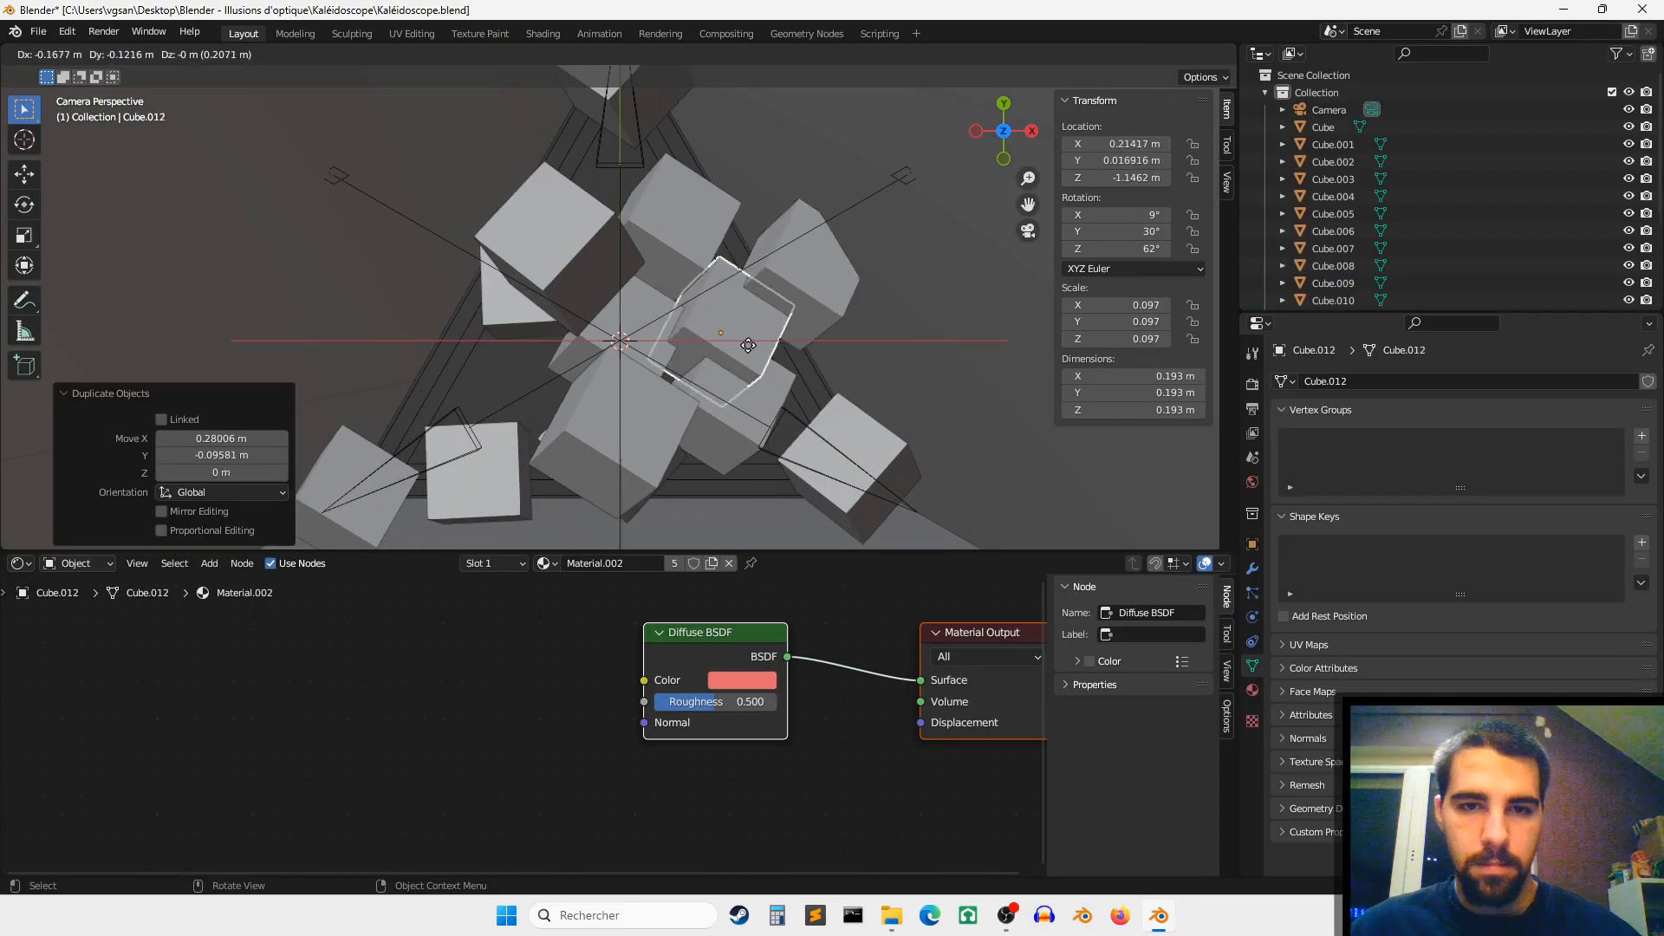
pyautogui.click(641, 457)
# Step: Duplicate the higher coral cube below the centre three times, placing copies left of centre, at the apex and on the far left
pyautogui.click(642, 450)
pyautogui.hotkey('shift', 'd')
pyautogui.click(544, 393)
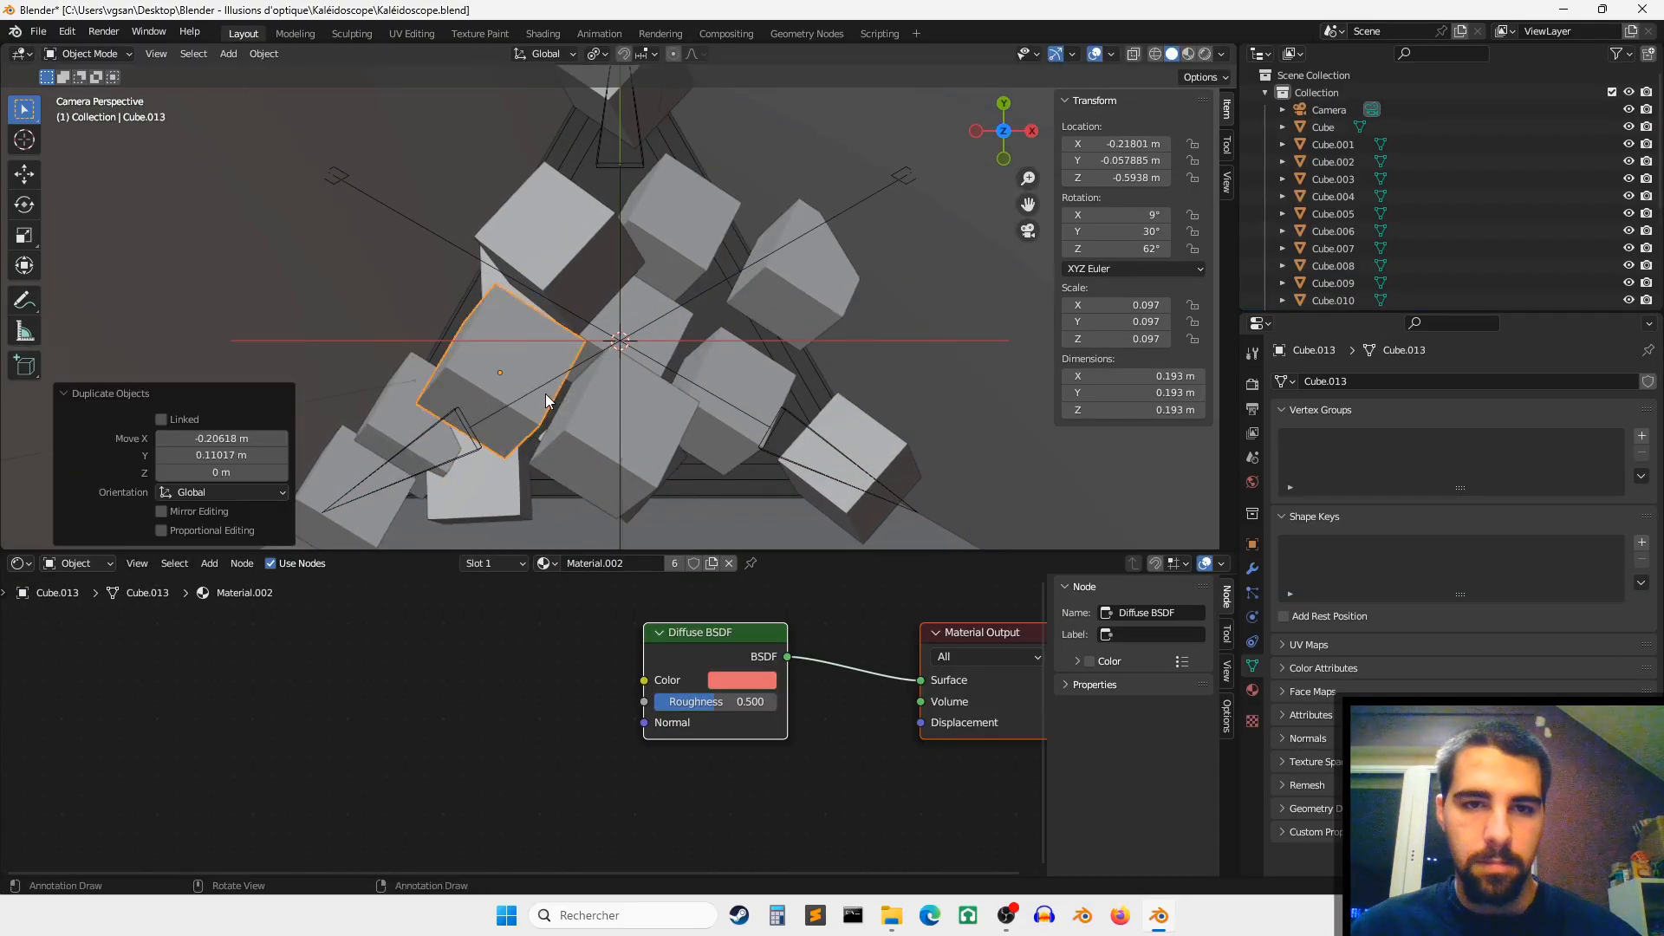
pyautogui.hotkey('shift', 'd')
pyautogui.click(620, 188)
pyautogui.hotkey('shift', 'd')
pyautogui.click(401, 317)
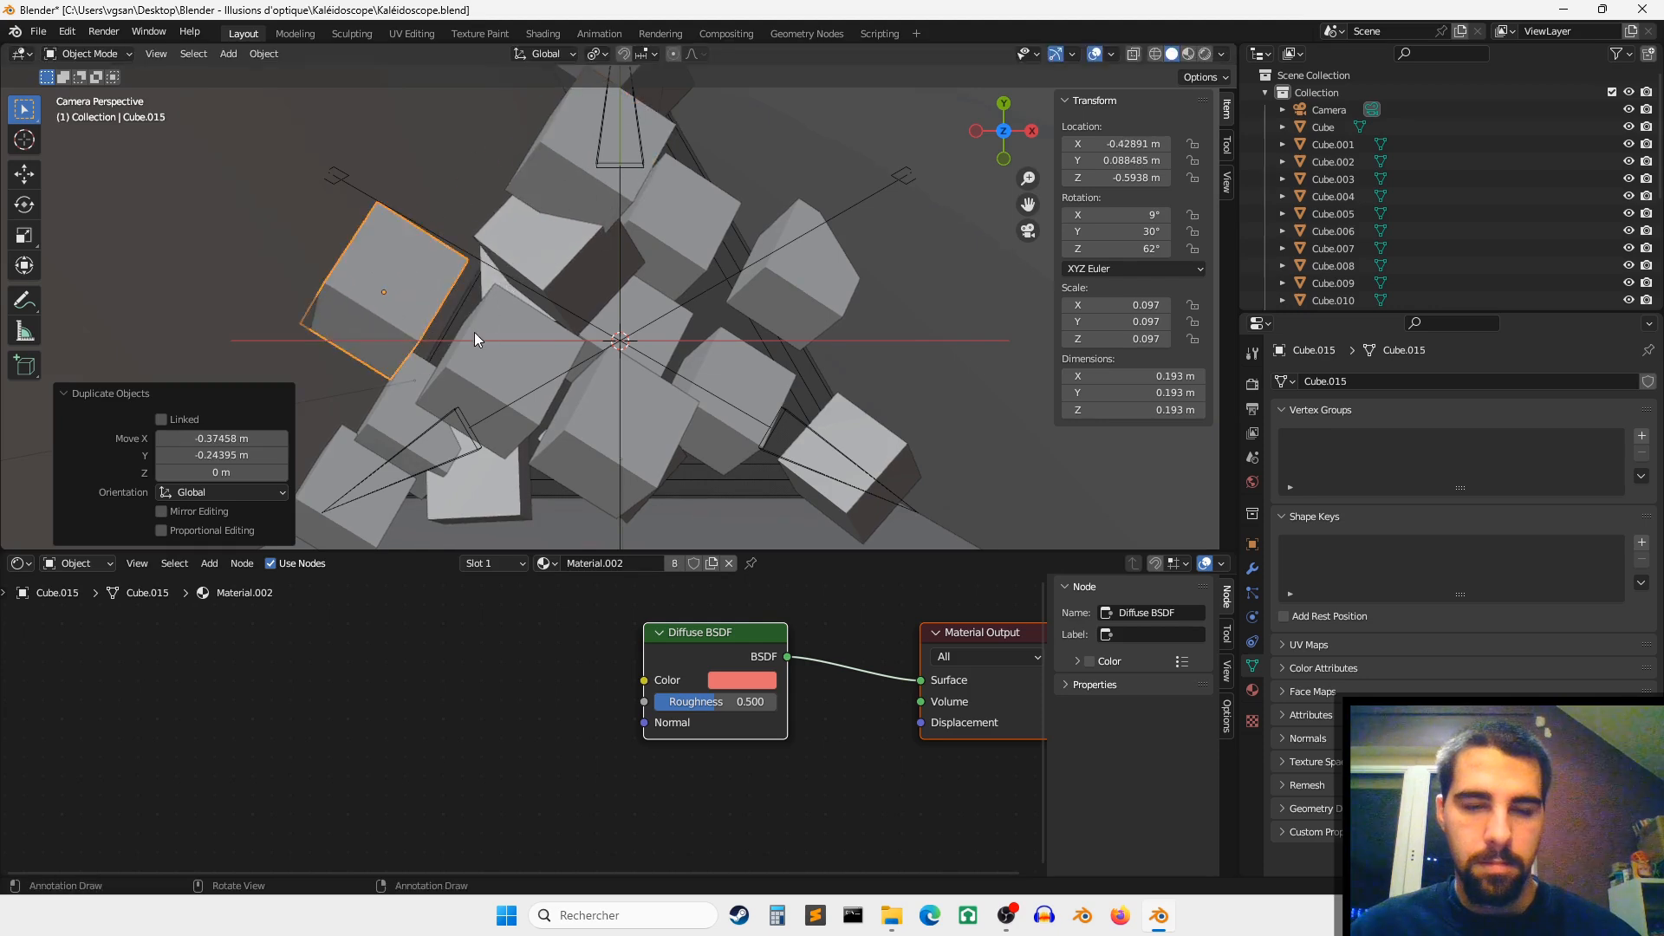
# Step: Give the orange cube at the centre its own copy of the material and colour it light purple, viewed in rendered shading
pyautogui.click(500, 351)
pyautogui.click(886, 242)
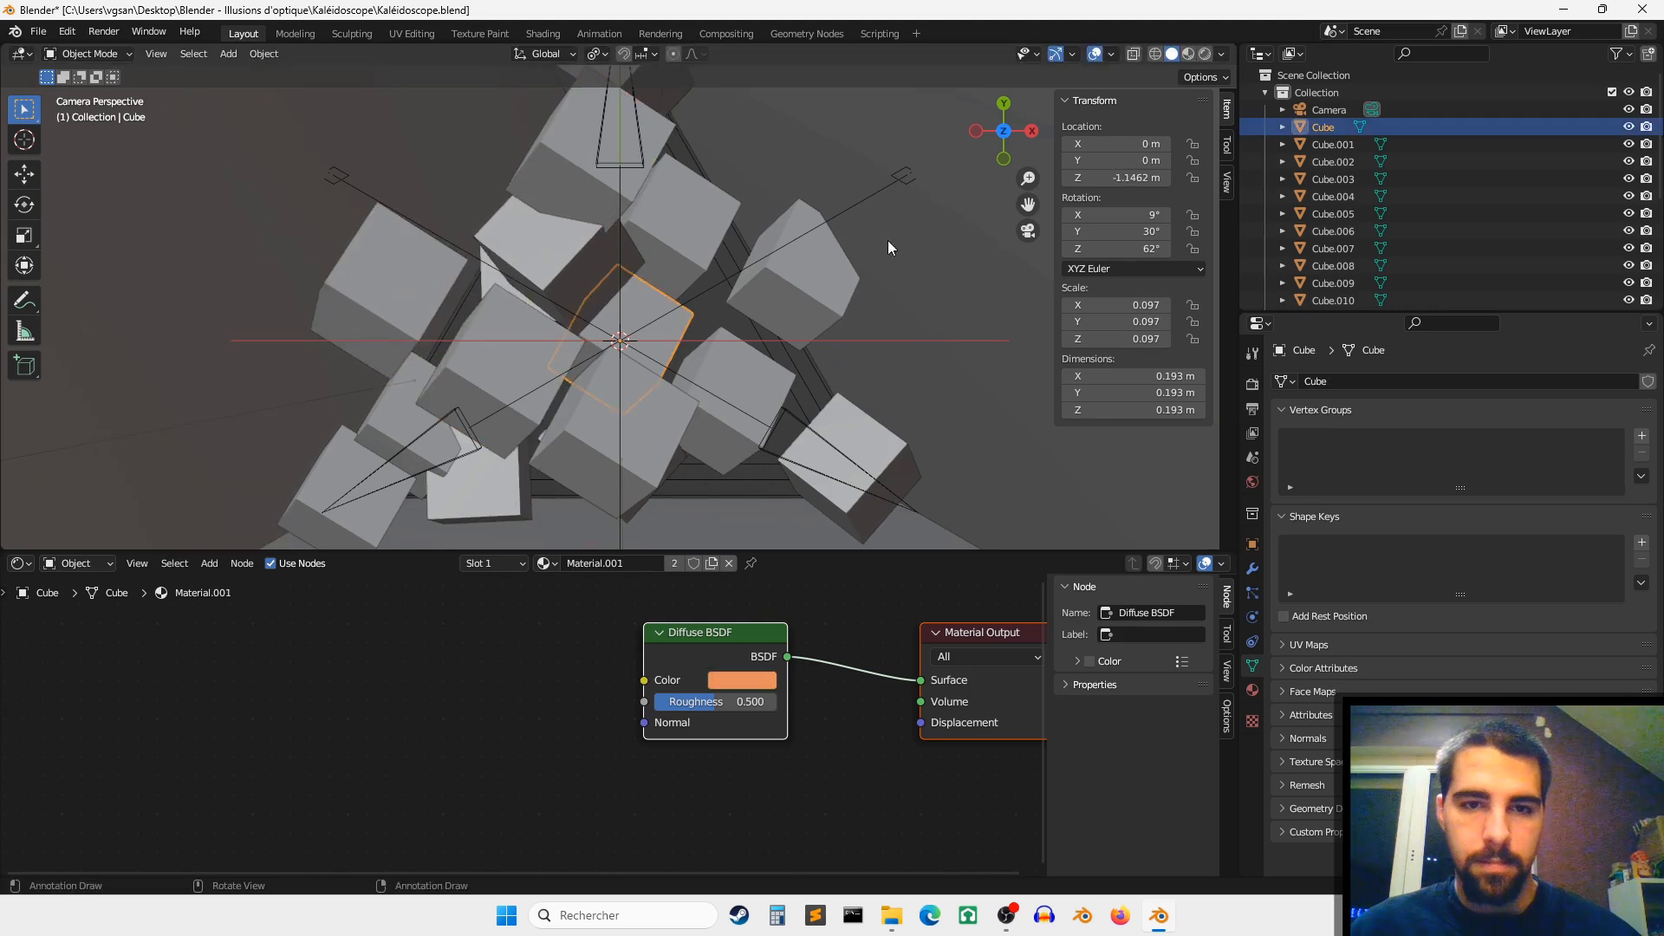
pyautogui.click(1205, 54)
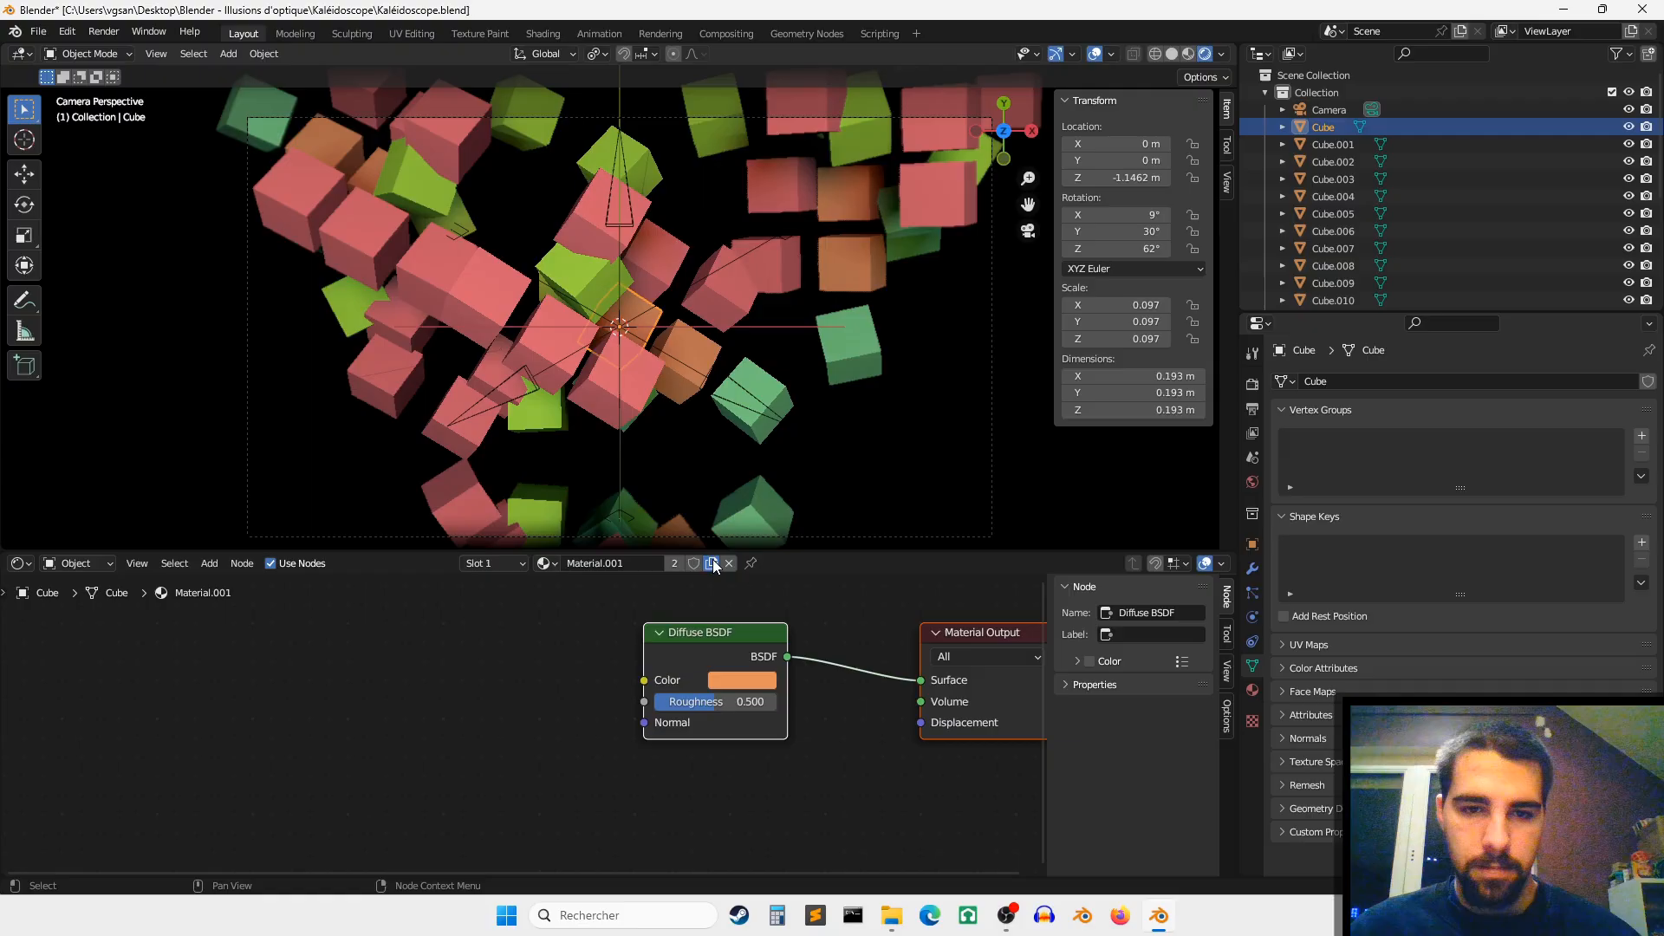
pyautogui.click(713, 565)
pyautogui.click(766, 680)
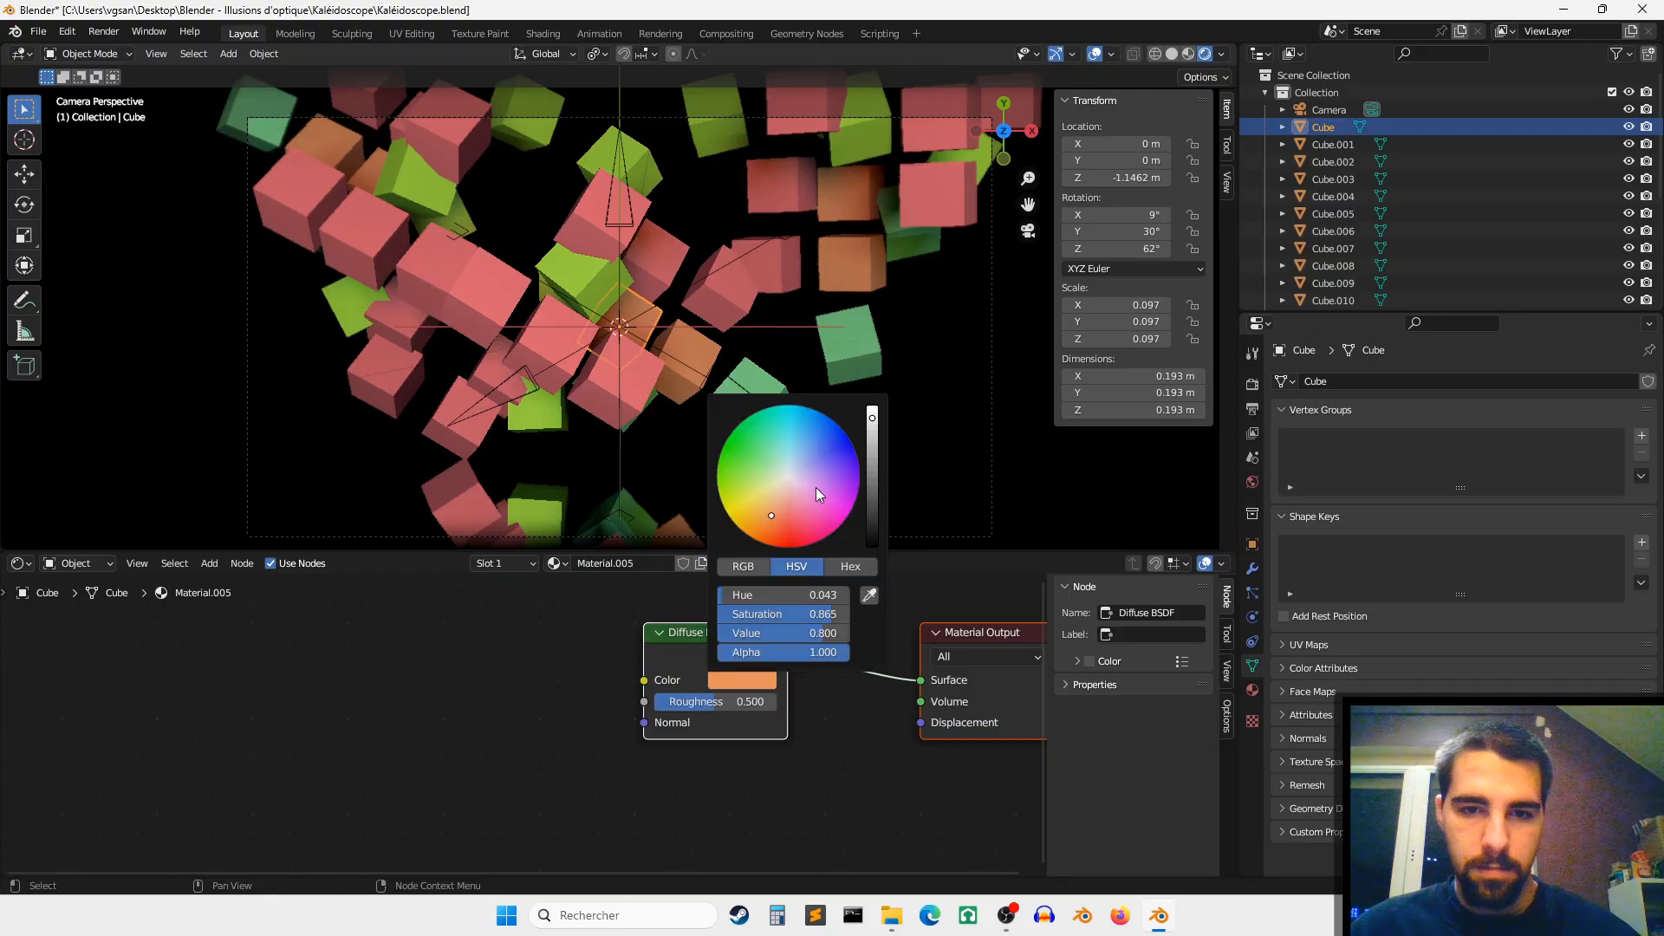
pyautogui.click(818, 495)
# Step: Duplicate the purple cube six times, spreading the copies around the triangle toward its apex, sides and base
pyautogui.hotkey('shift', 'd')
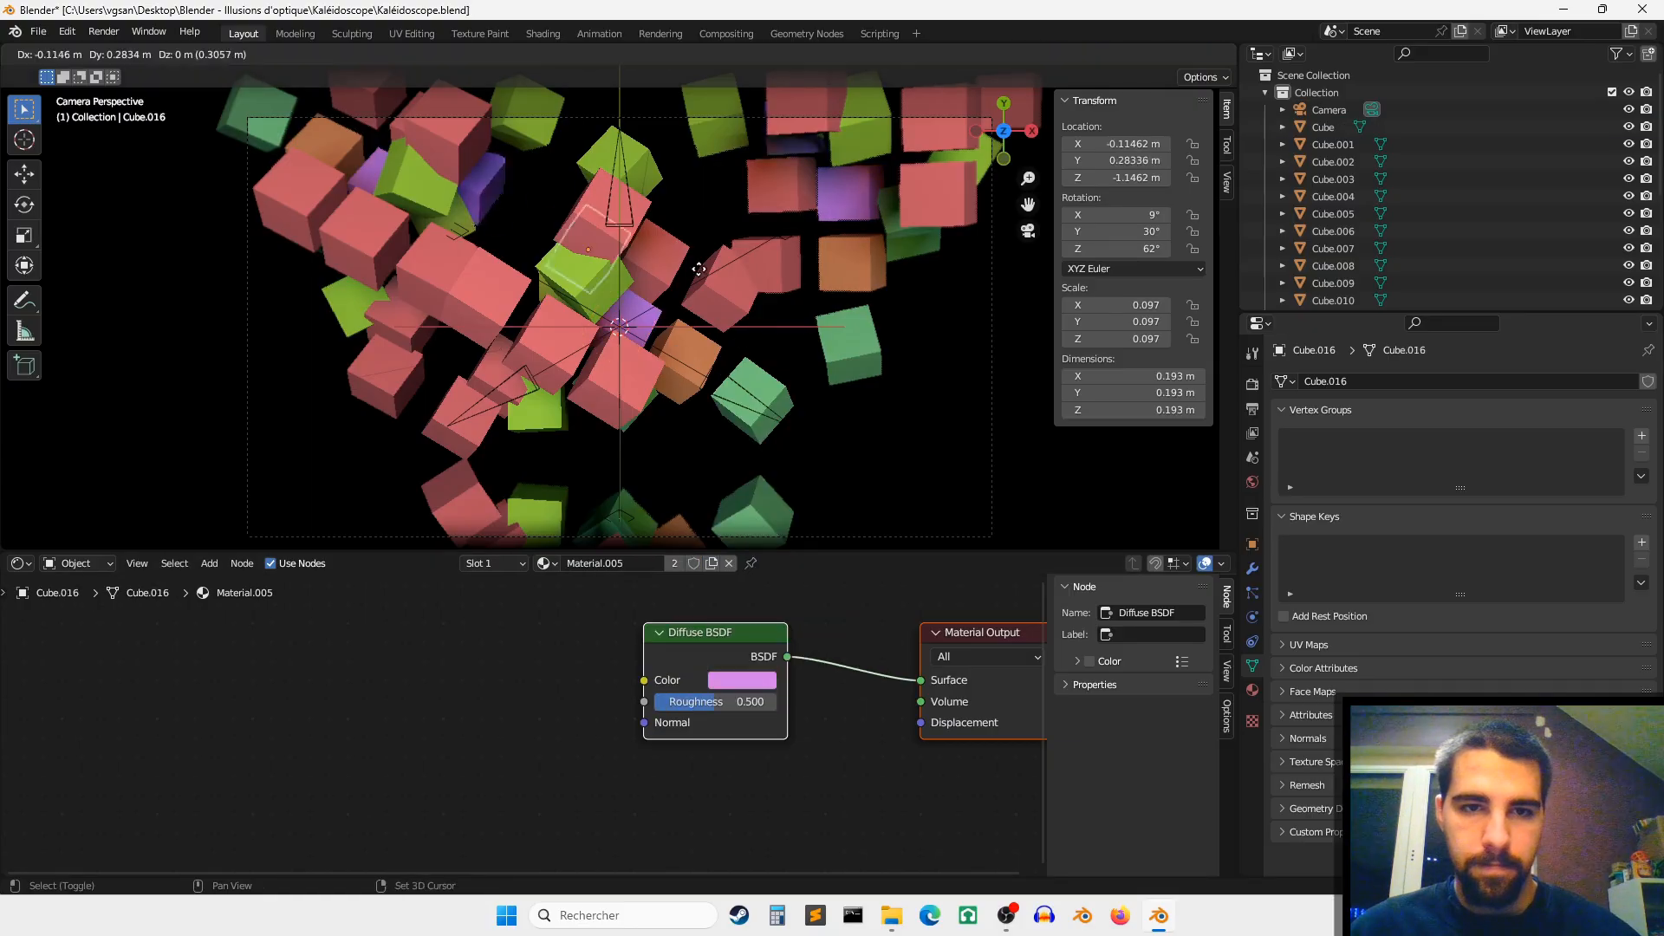
pyautogui.click(671, 258)
pyautogui.hotkey('shift', 'd')
pyautogui.click(805, 229)
pyautogui.hotkey('shift', 'd')
pyautogui.click(721, 159)
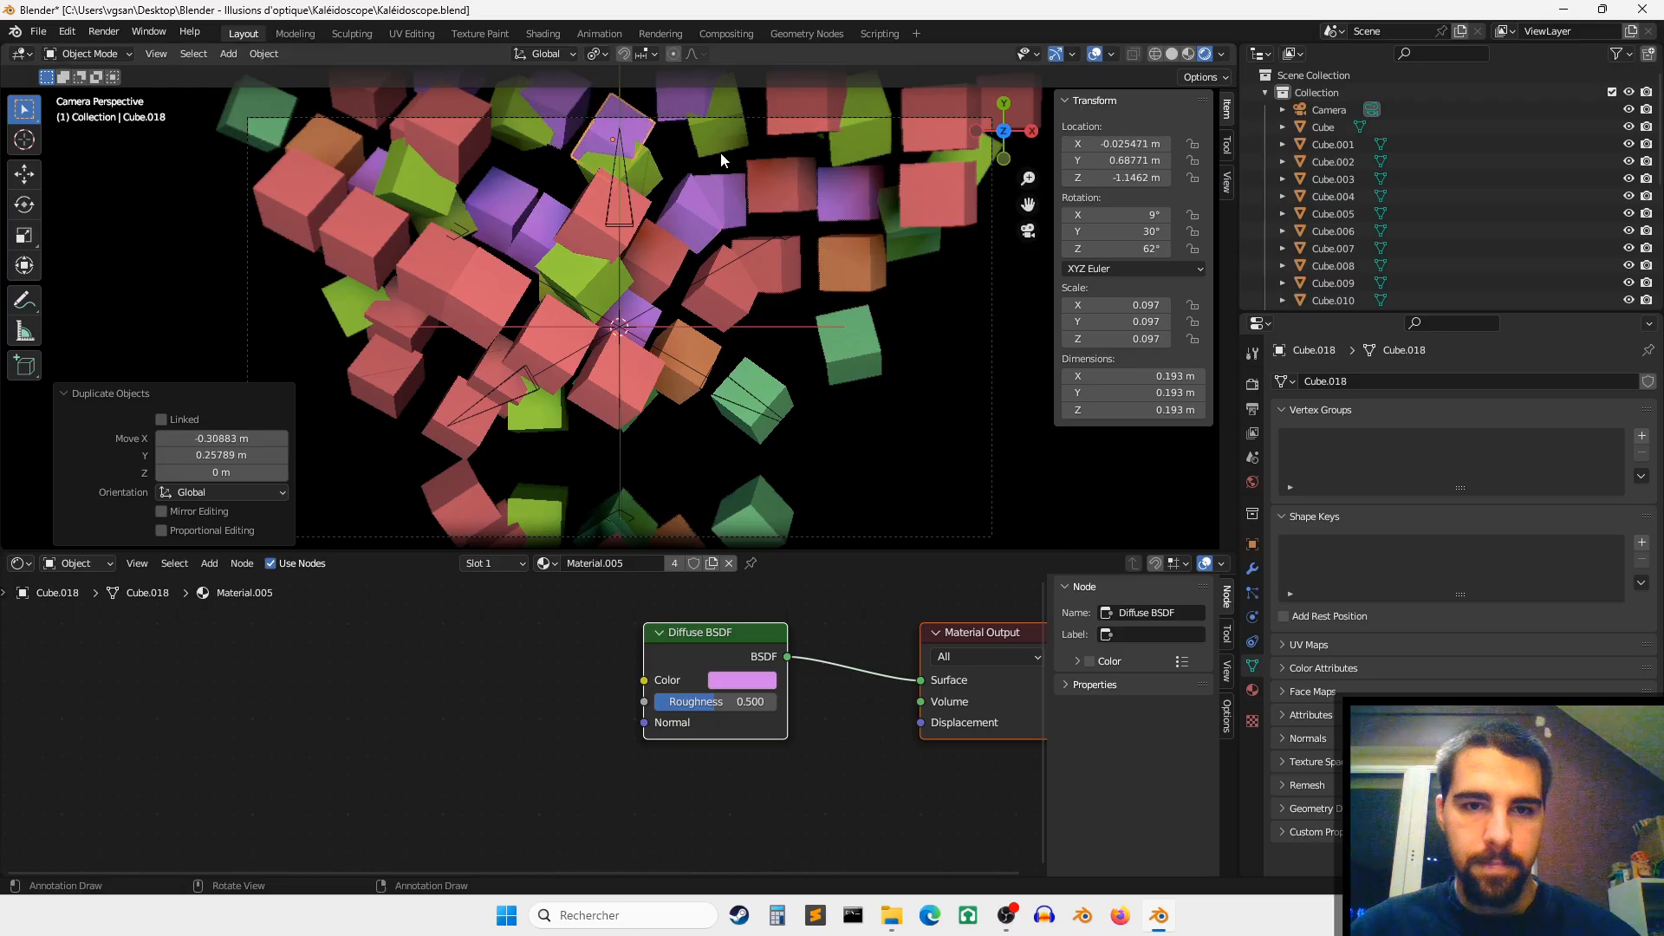
pyautogui.hotkey('shift', 'd')
pyautogui.click(826, 439)
pyautogui.hotkey('shift', 'd')
pyautogui.click(690, 449)
pyautogui.hotkey('shift', 'd')
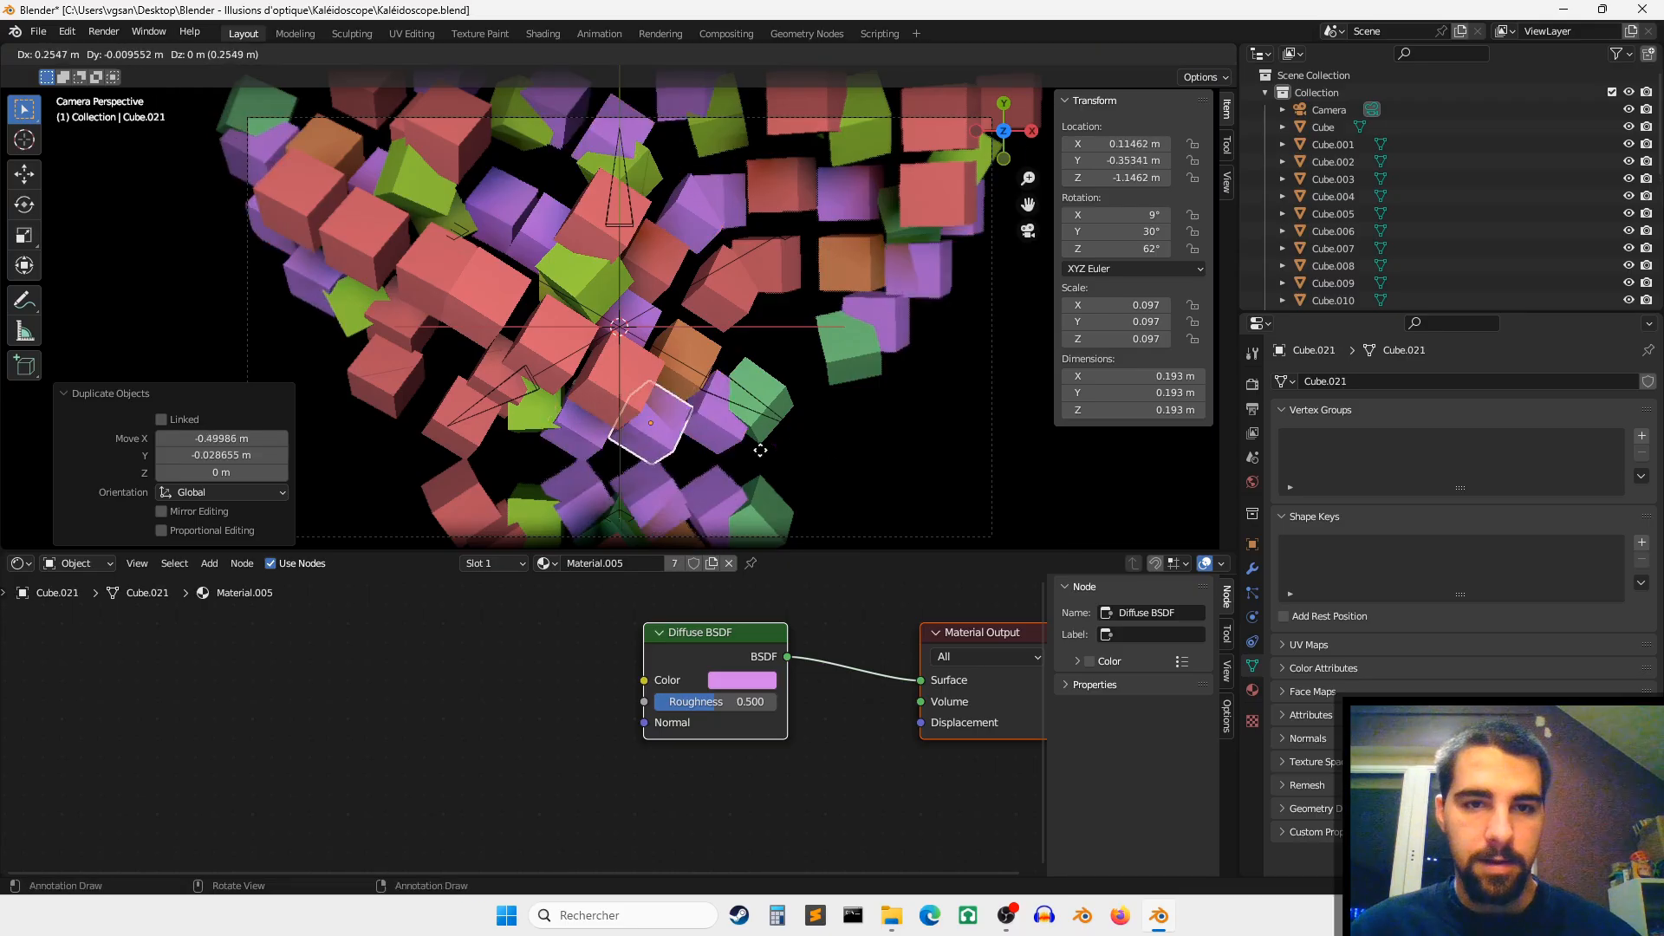
pyautogui.click(760, 450)
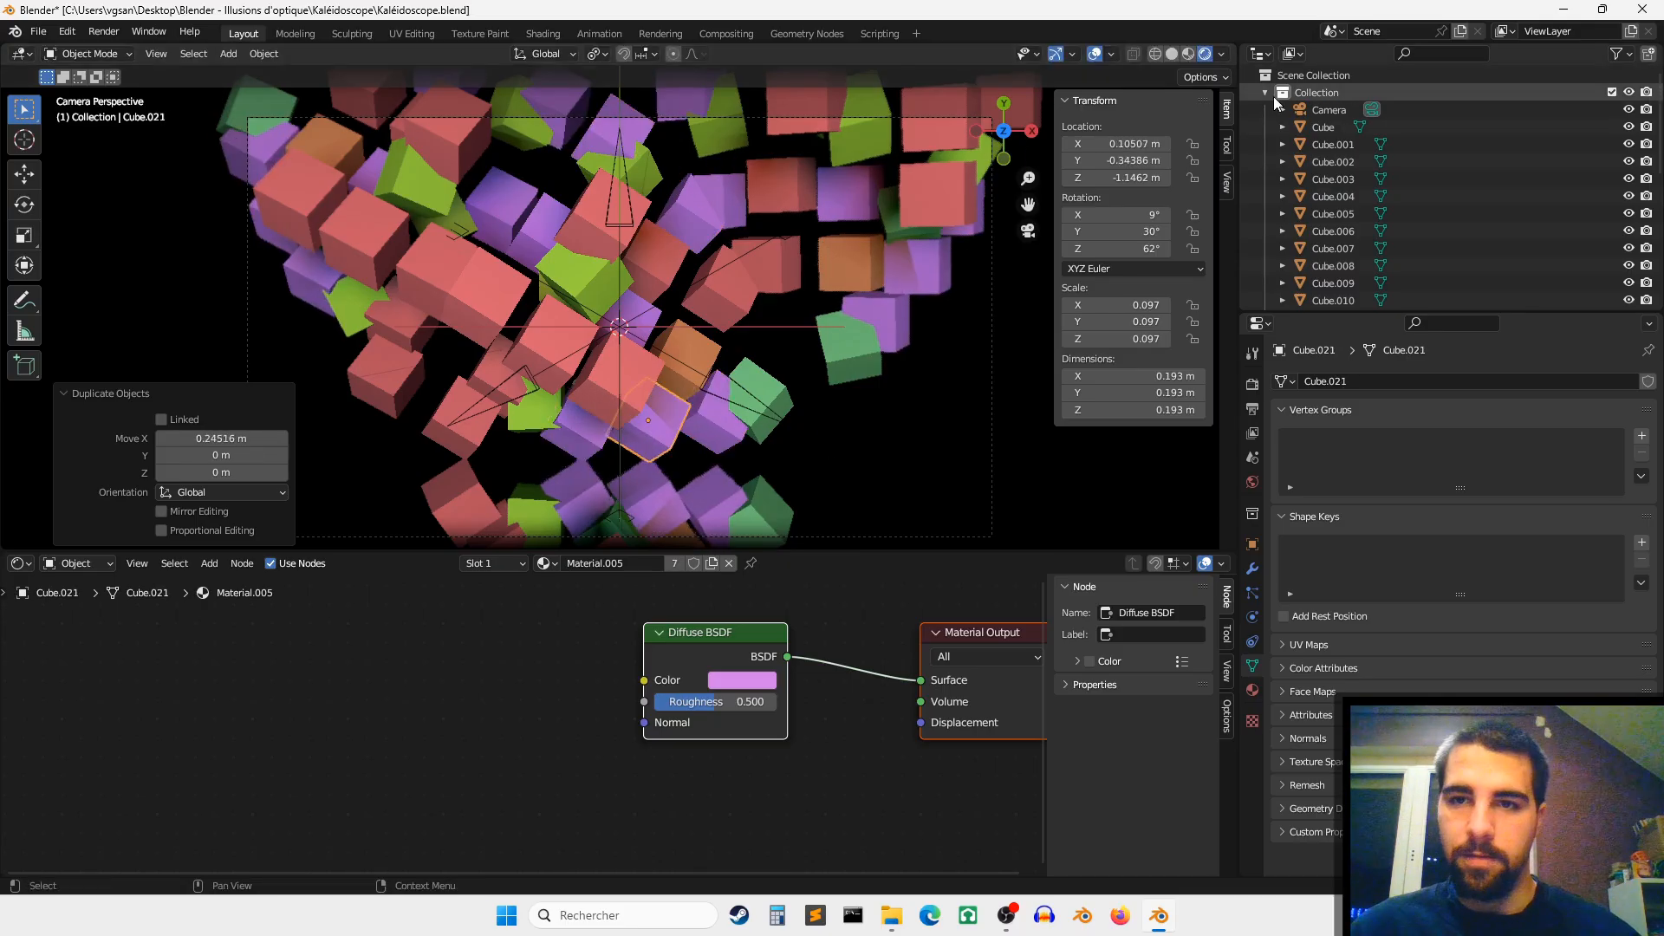
# Step: Select the three mirror planes together
pyautogui.scroll(-6, 1335, 203)
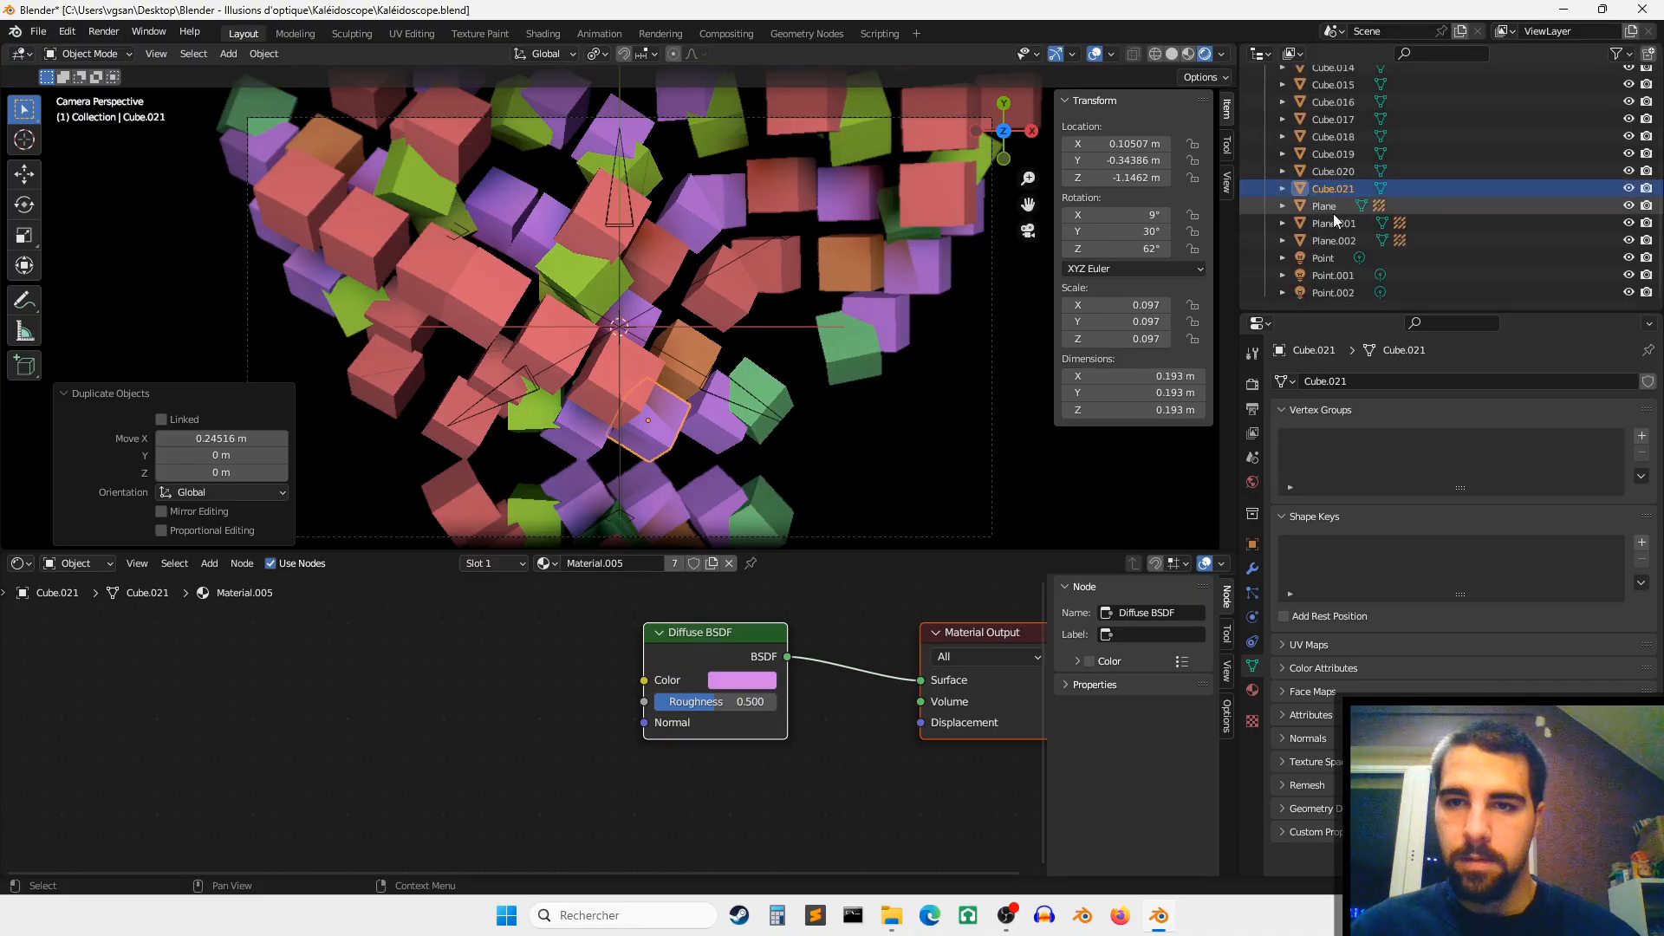
pyautogui.click(1319, 210)
pyautogui.keyDown('shift'); pyautogui.click(1319, 239); pyautogui.keyUp('shift')
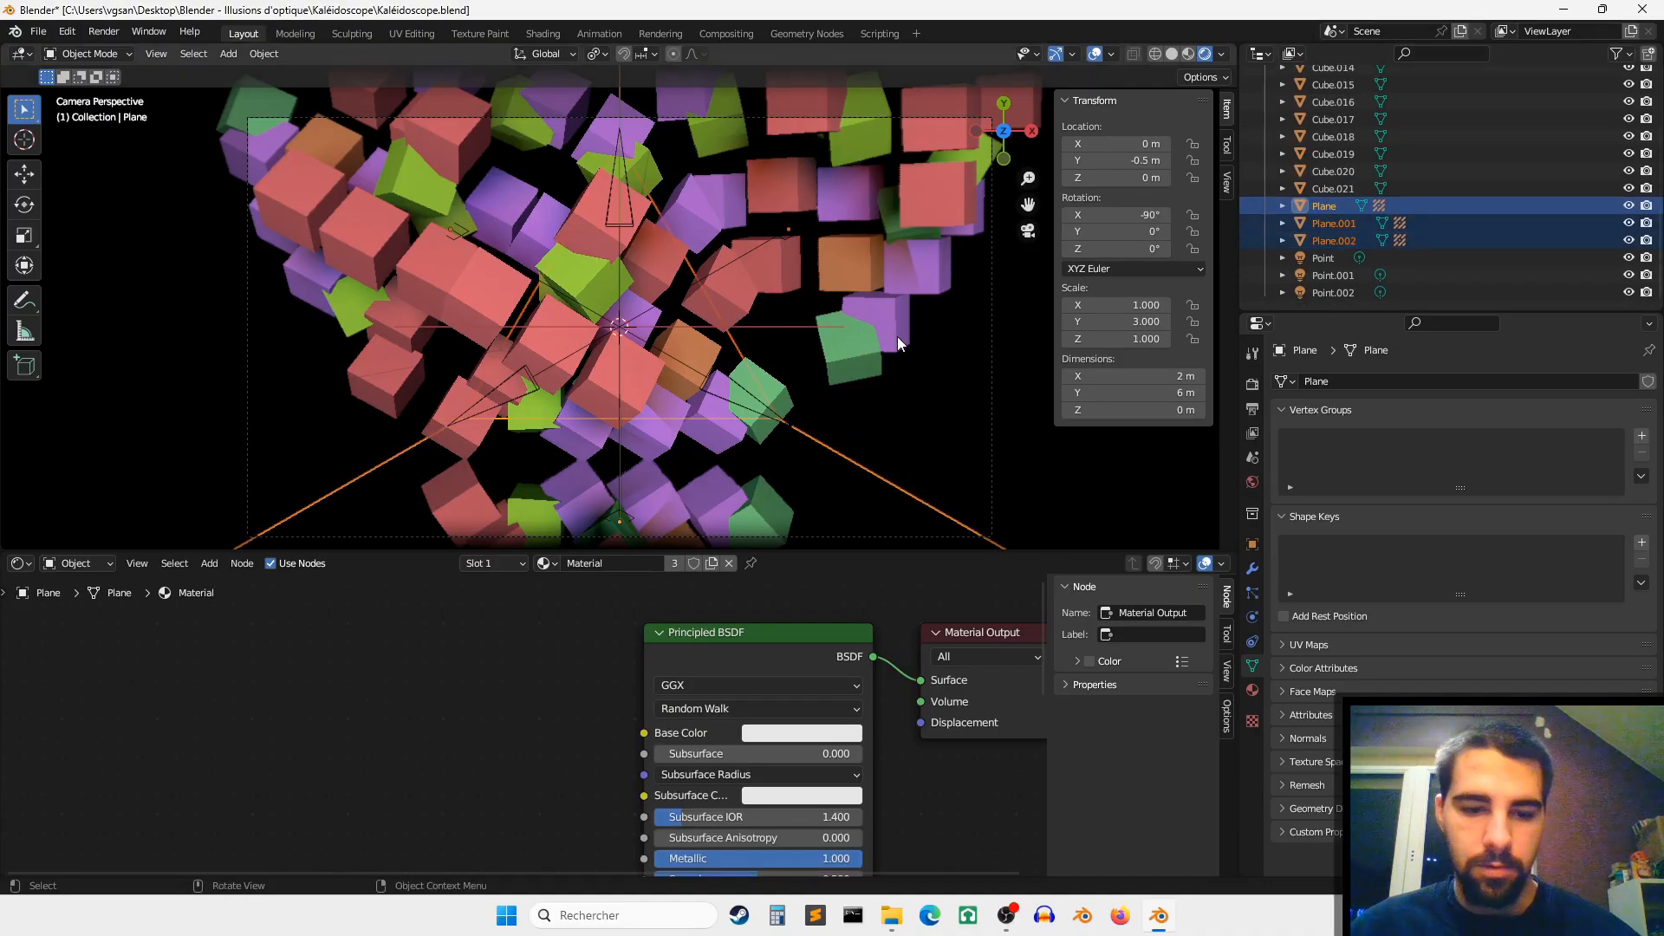
pyautogui.press('g')
pyautogui.press('z')
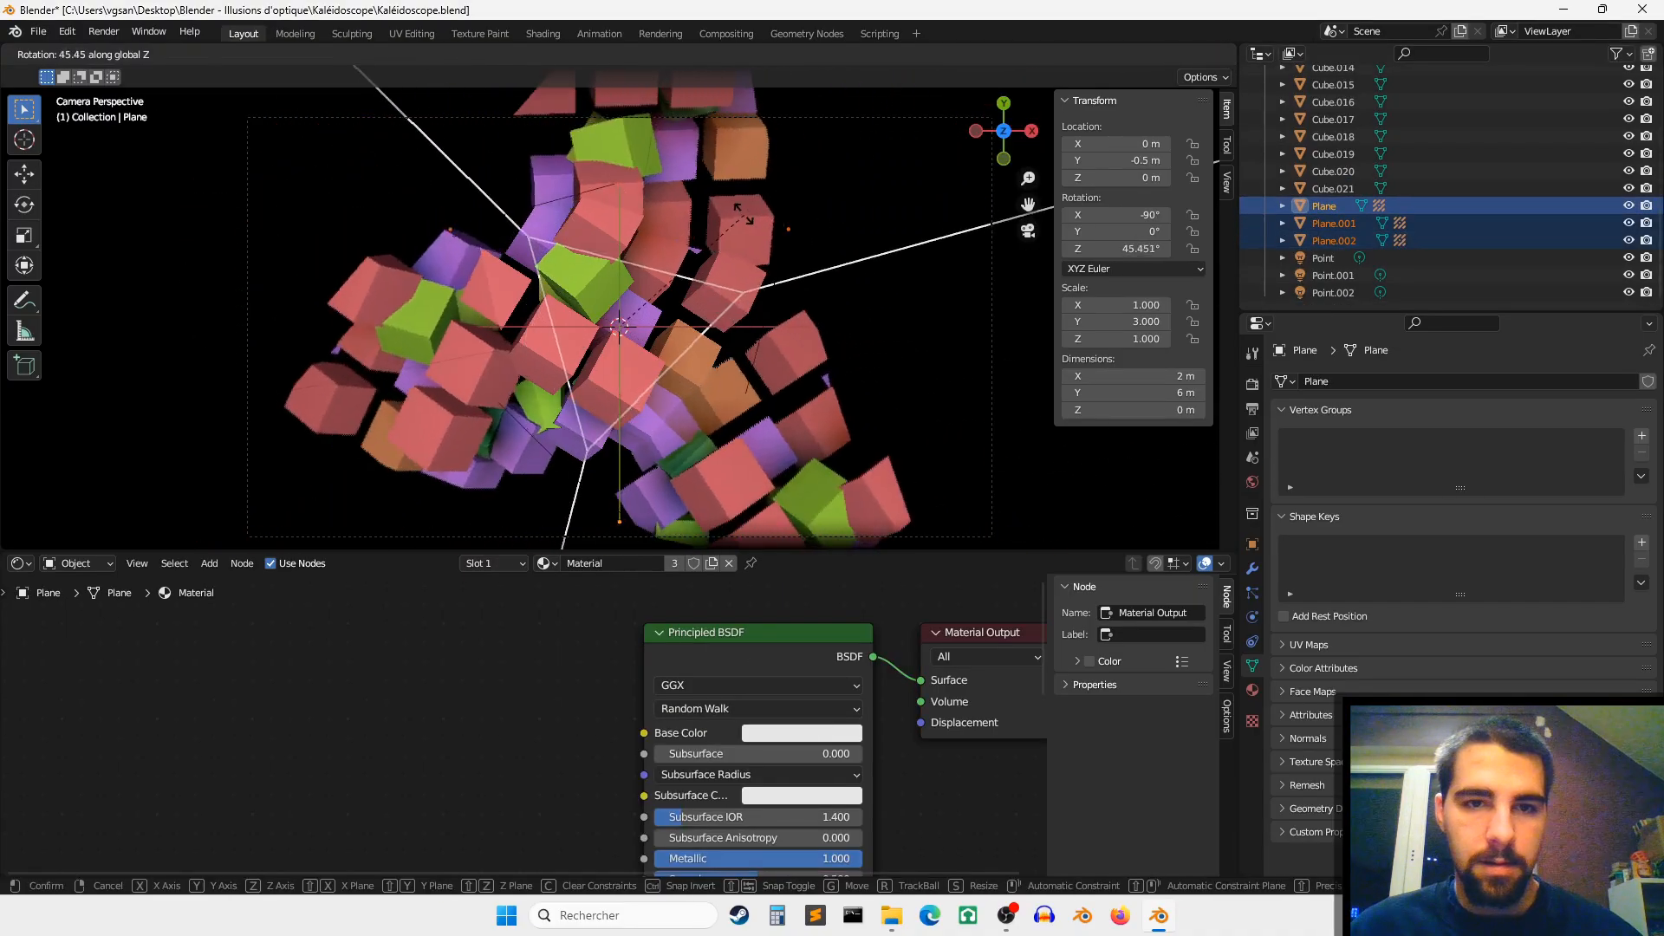
pyautogui.press('Escape')
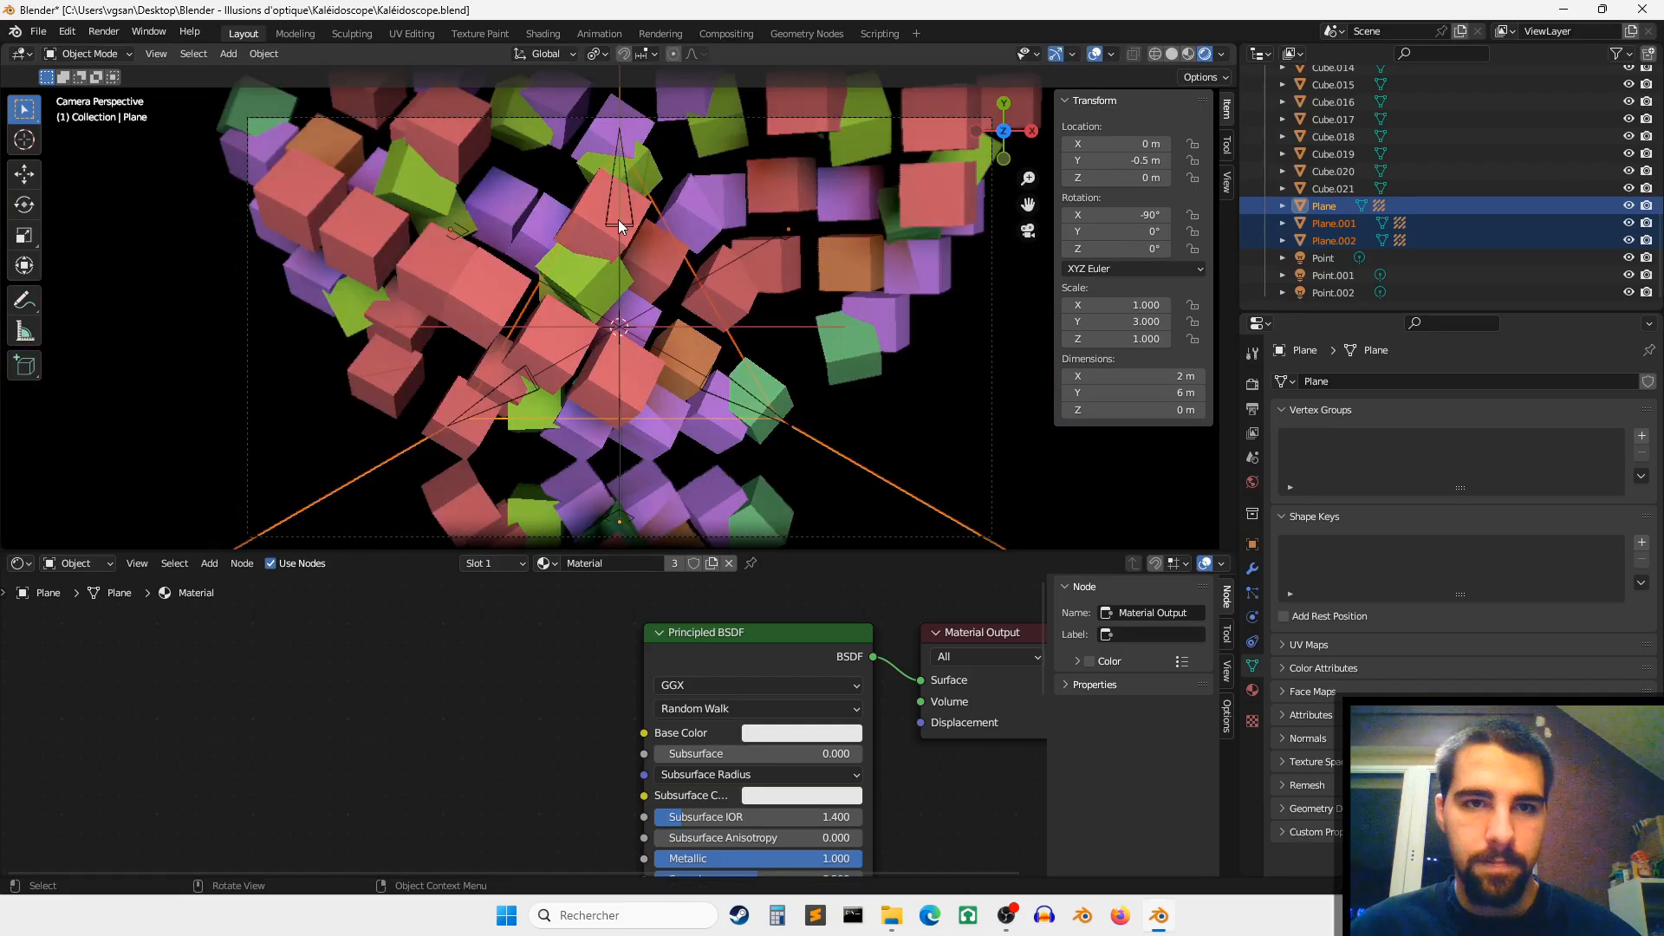
# Step: Set the transform pivot point to the 3D Cursor and preview rotating the three mirror planes about global Z, cancelling the rotation
pyautogui.click(594, 54)
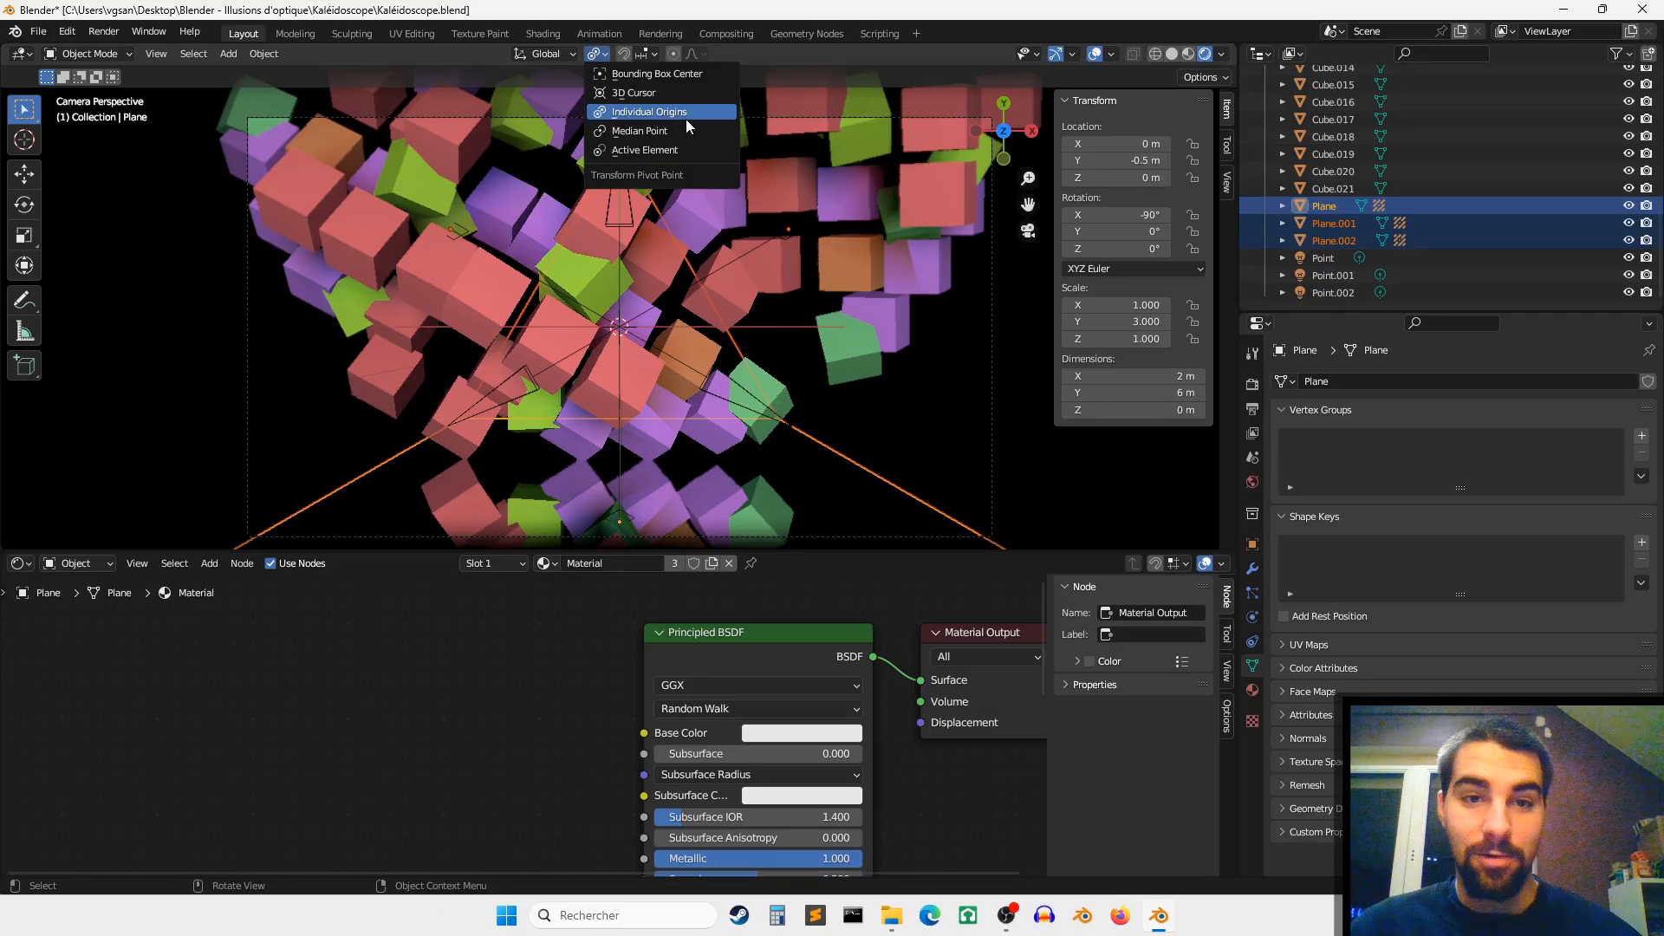
pyautogui.click(637, 93)
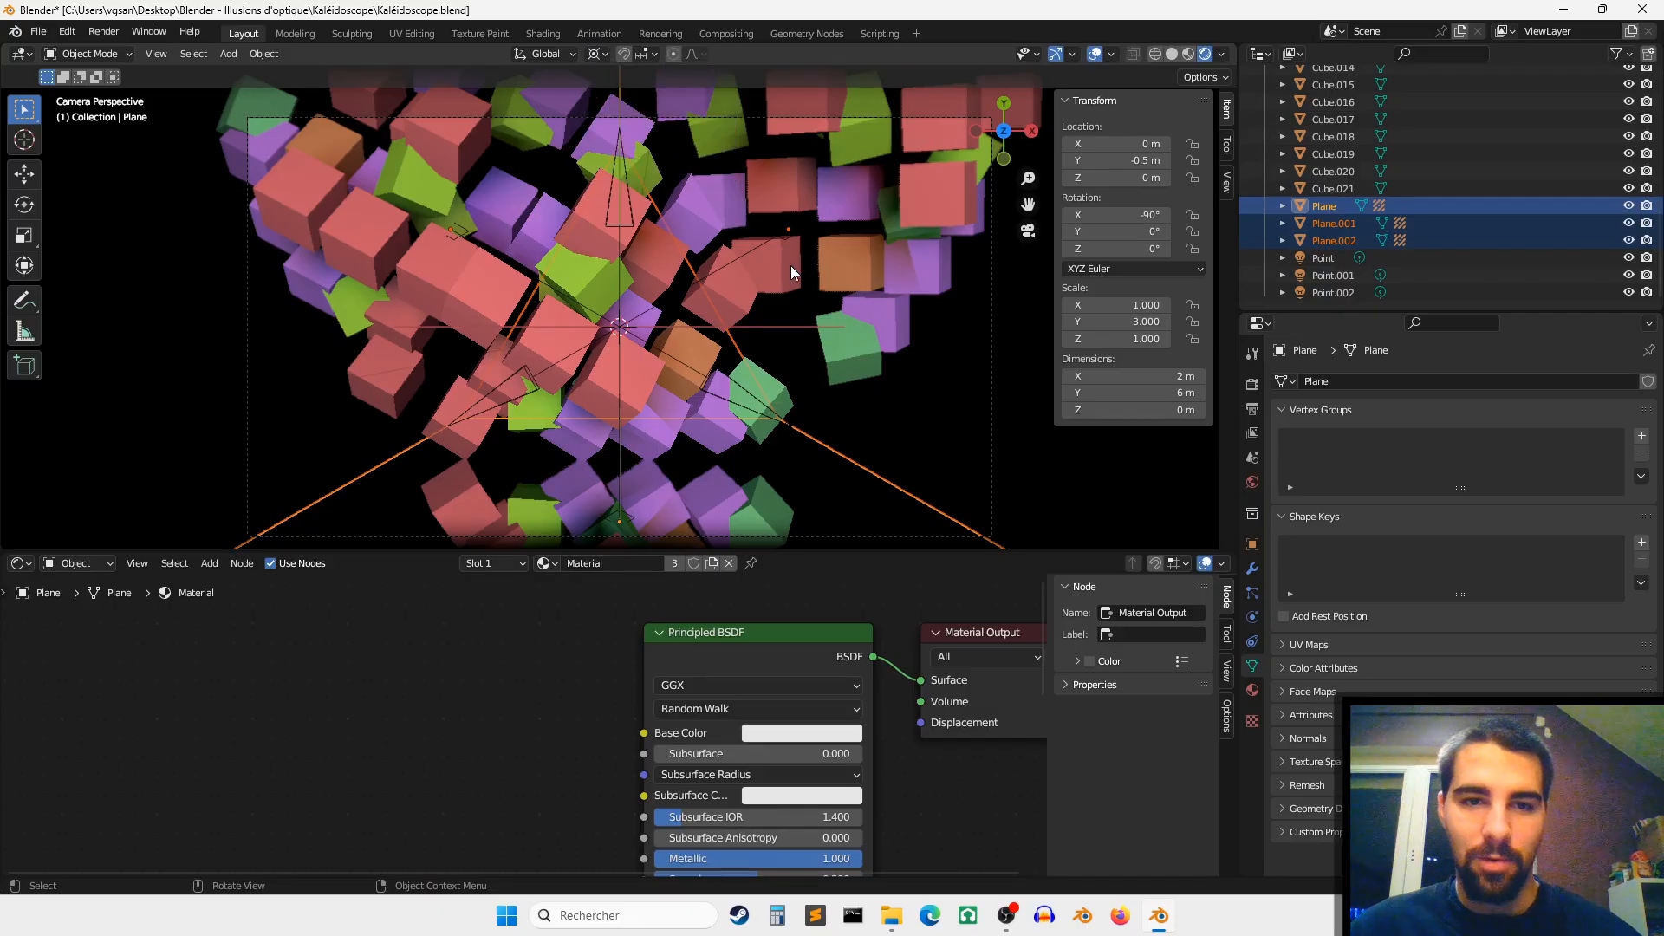
pyautogui.press('r')
pyautogui.press('z')
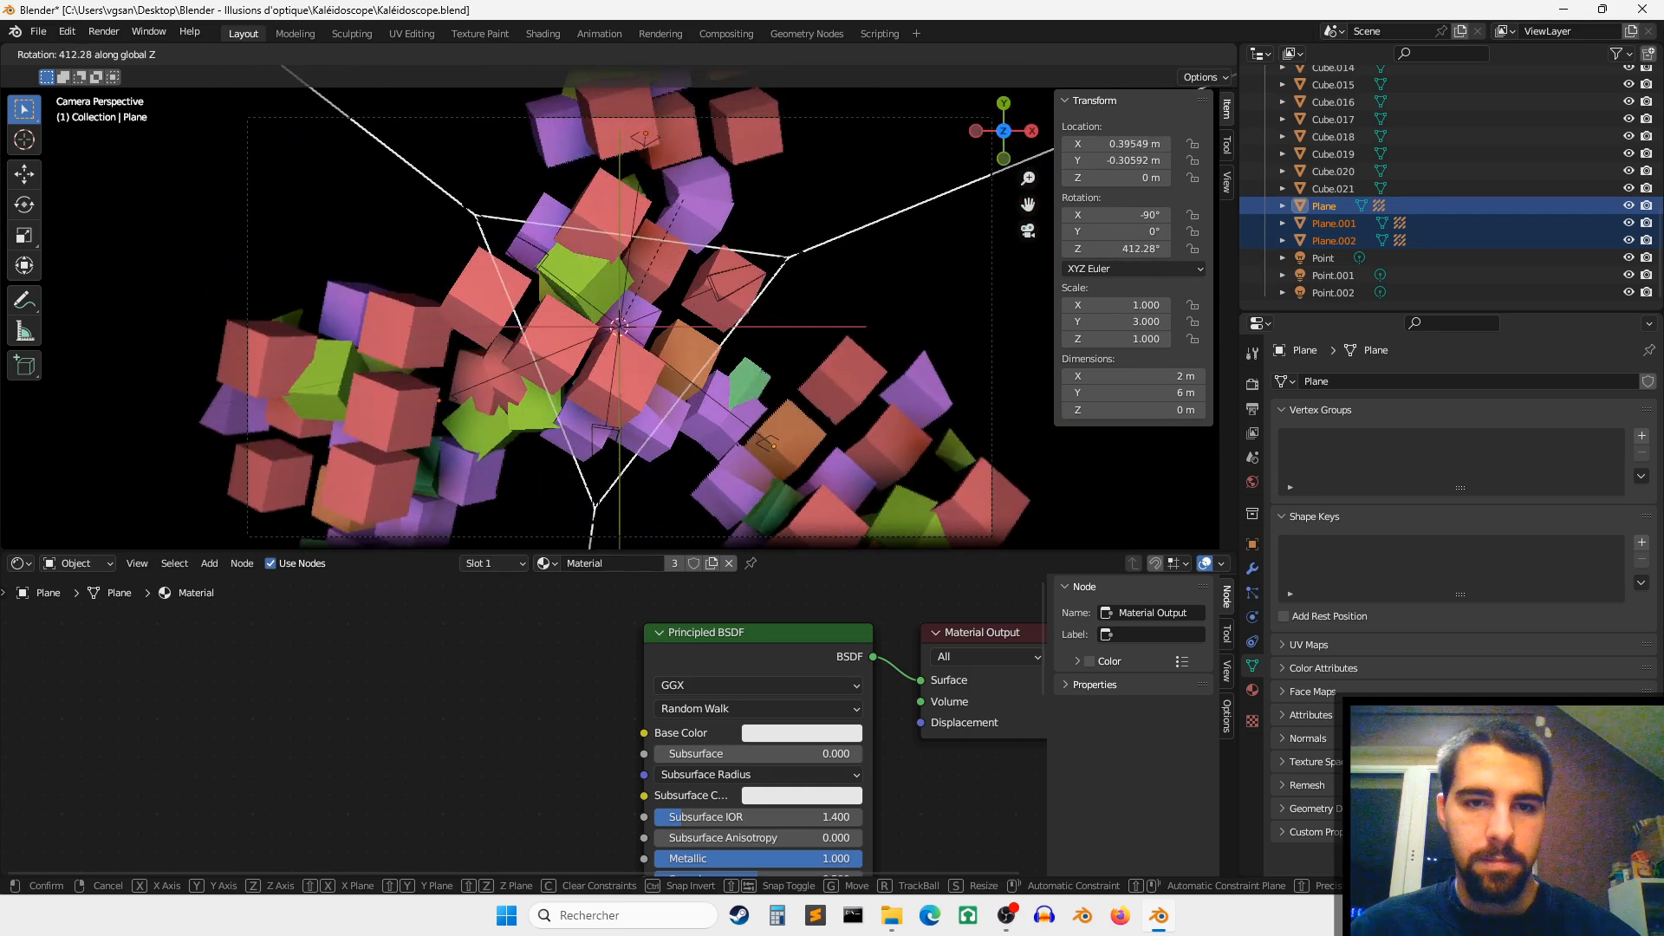
pyautogui.press('Escape')
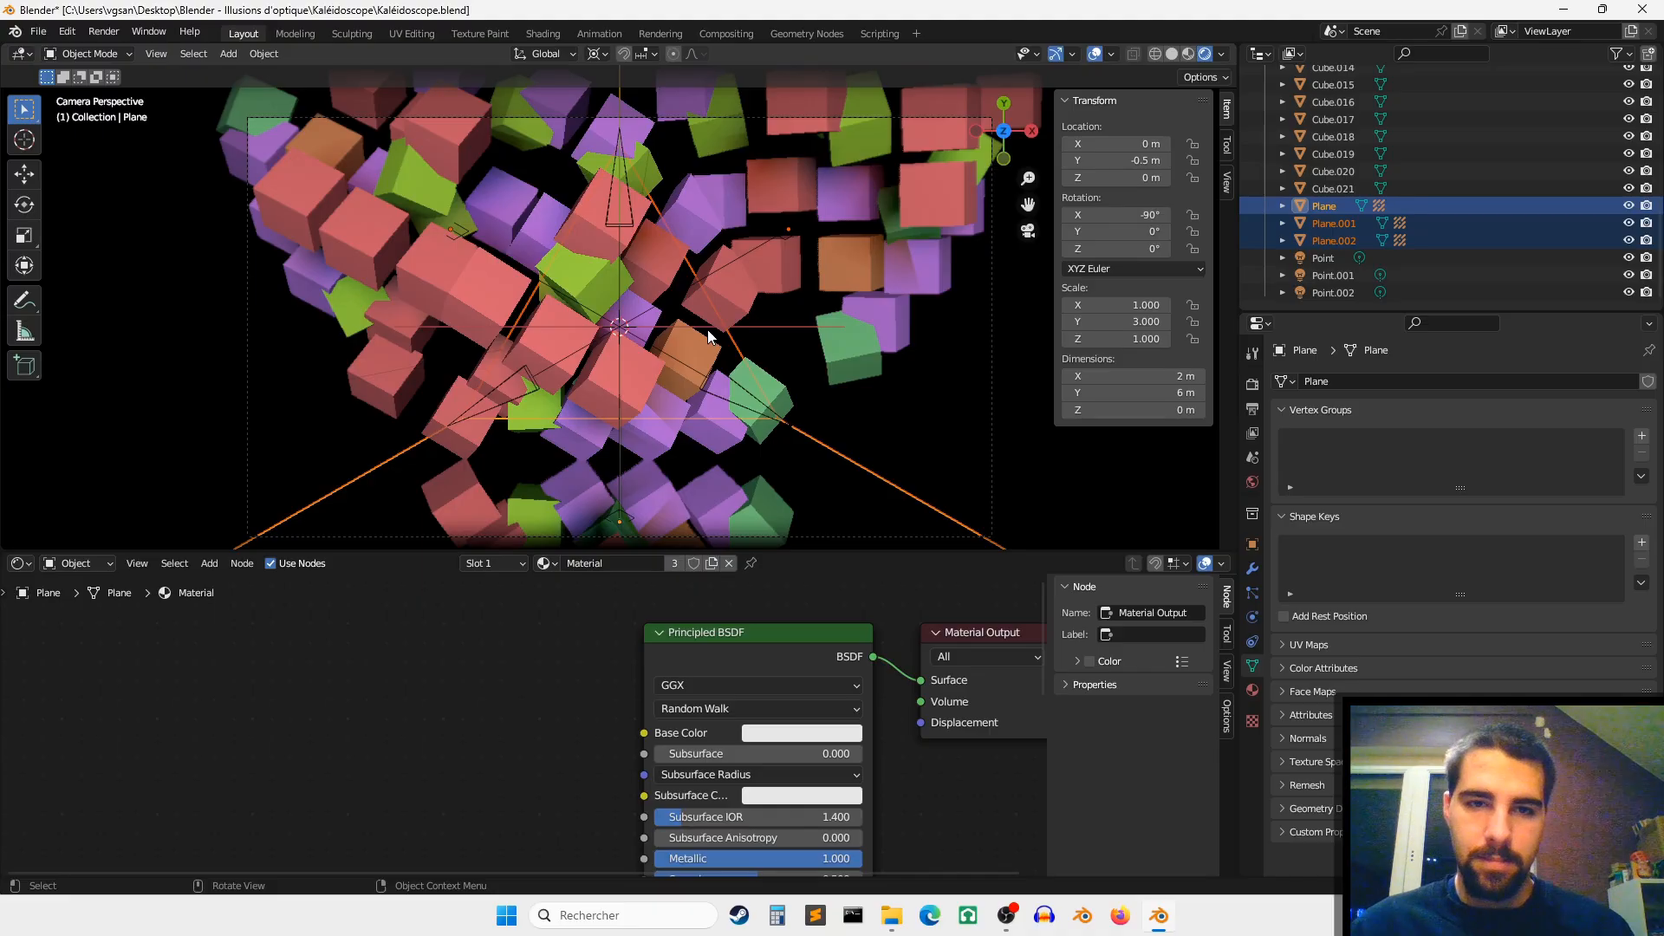
# Step: Switch to File Explorer to view the reference image Kaléidoscope.JPG, and compare it with the rendered mirror pattern in Blender
pyautogui.click(897, 923)
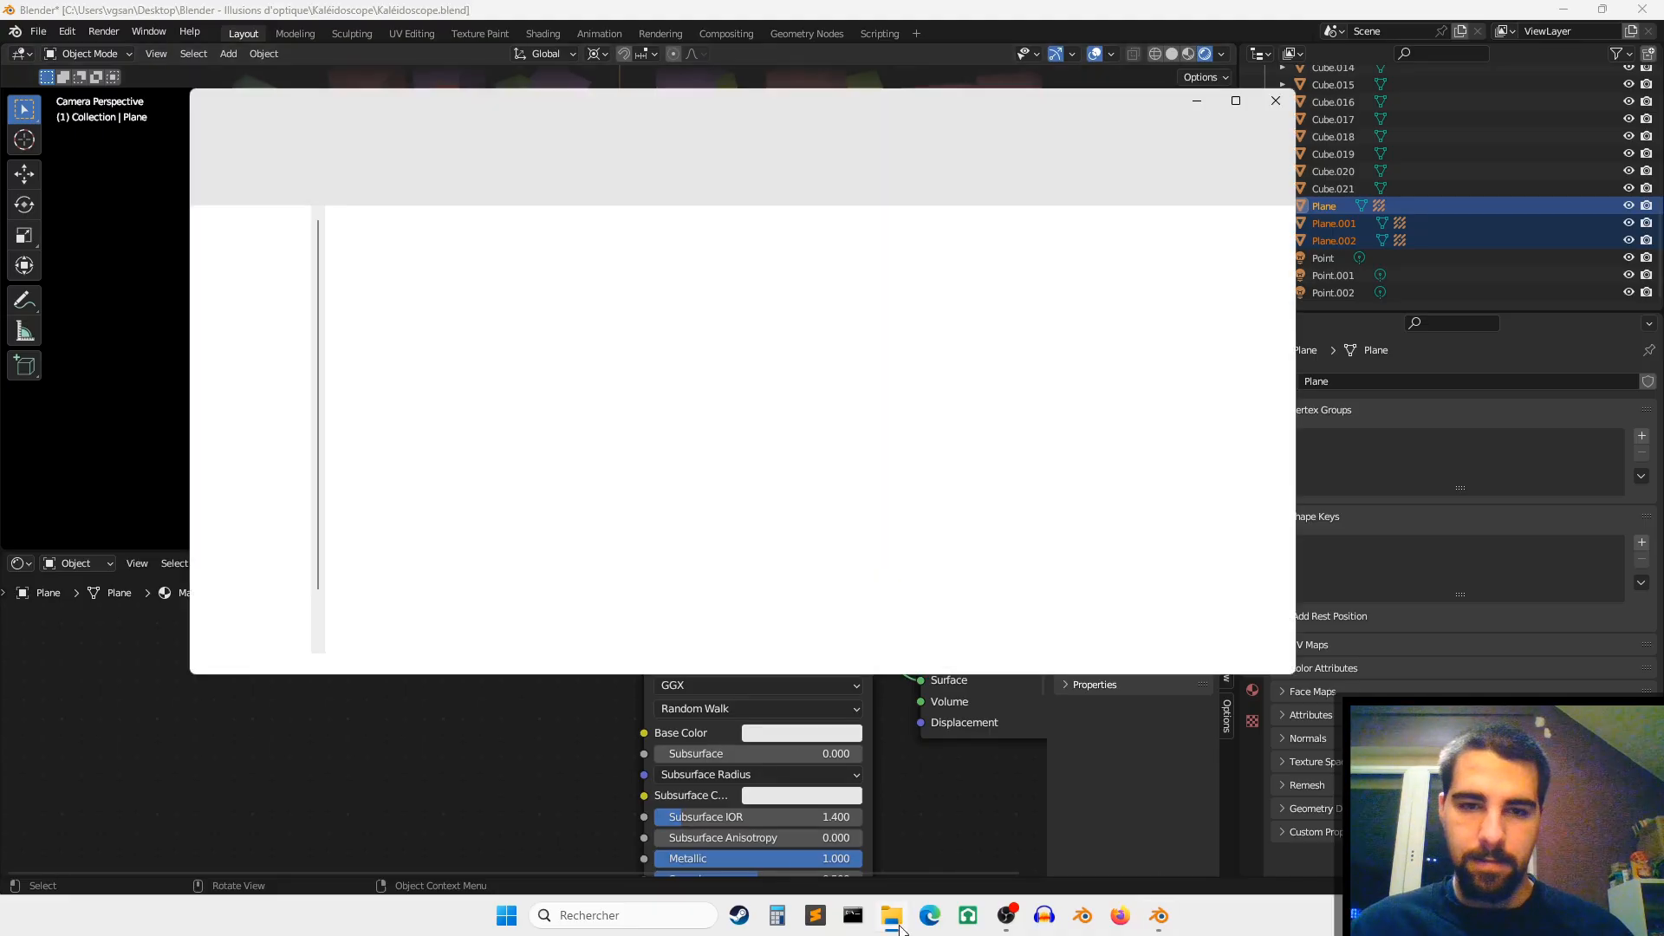
pyautogui.doubleClick(505, 252)
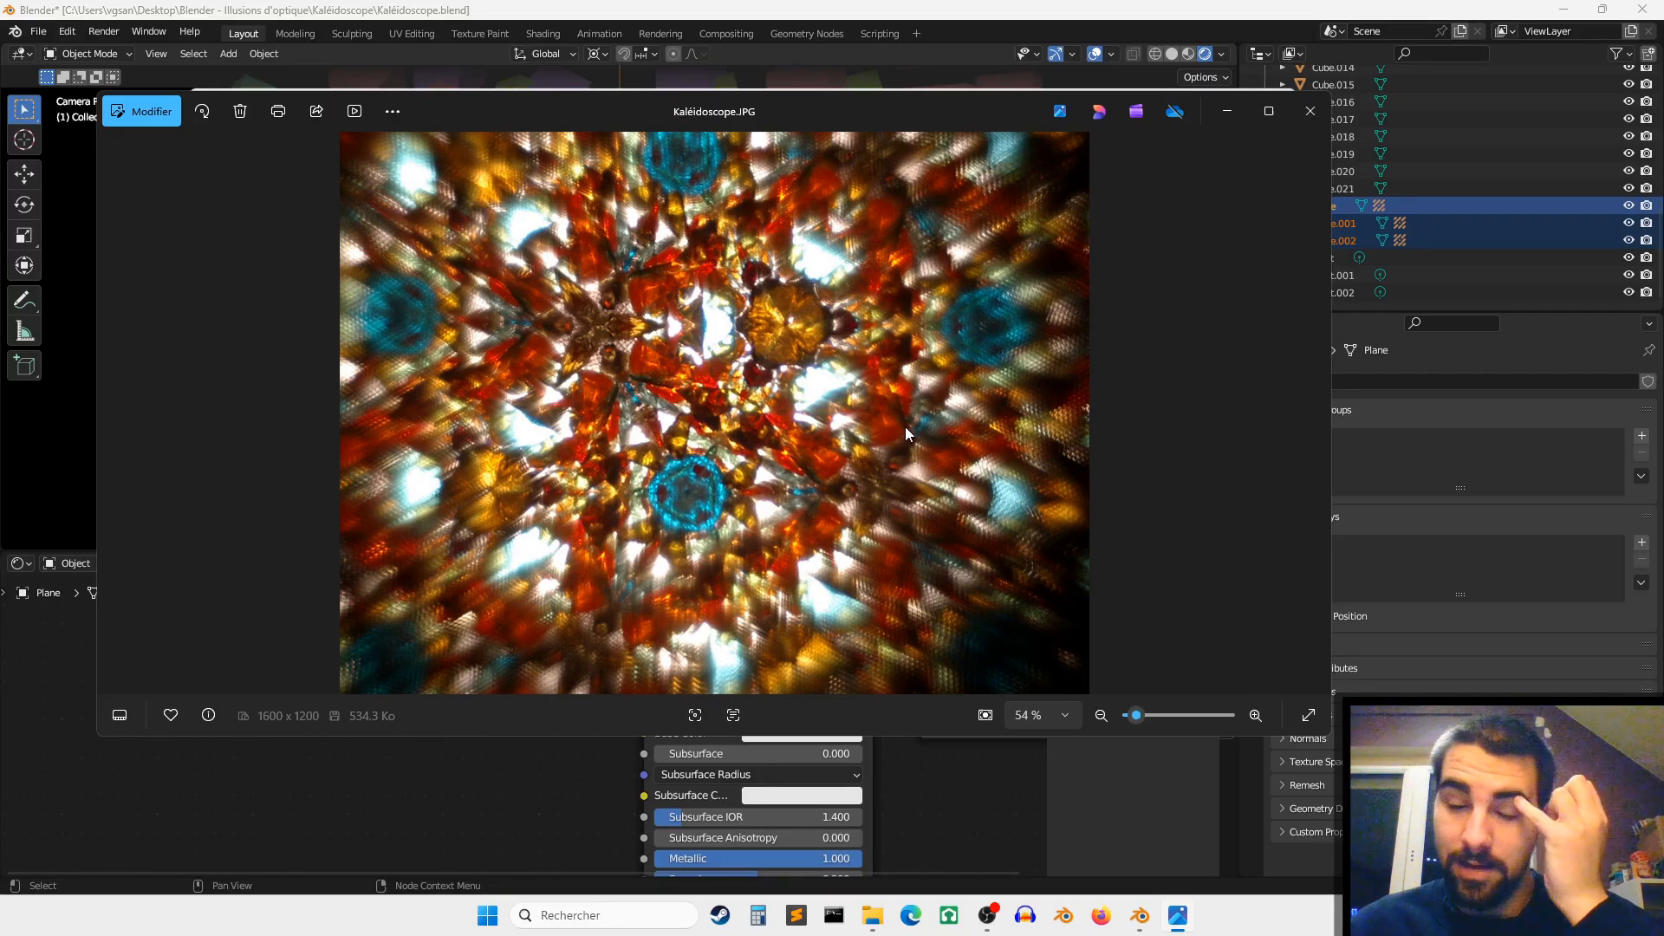
pyautogui.click(1307, 116)
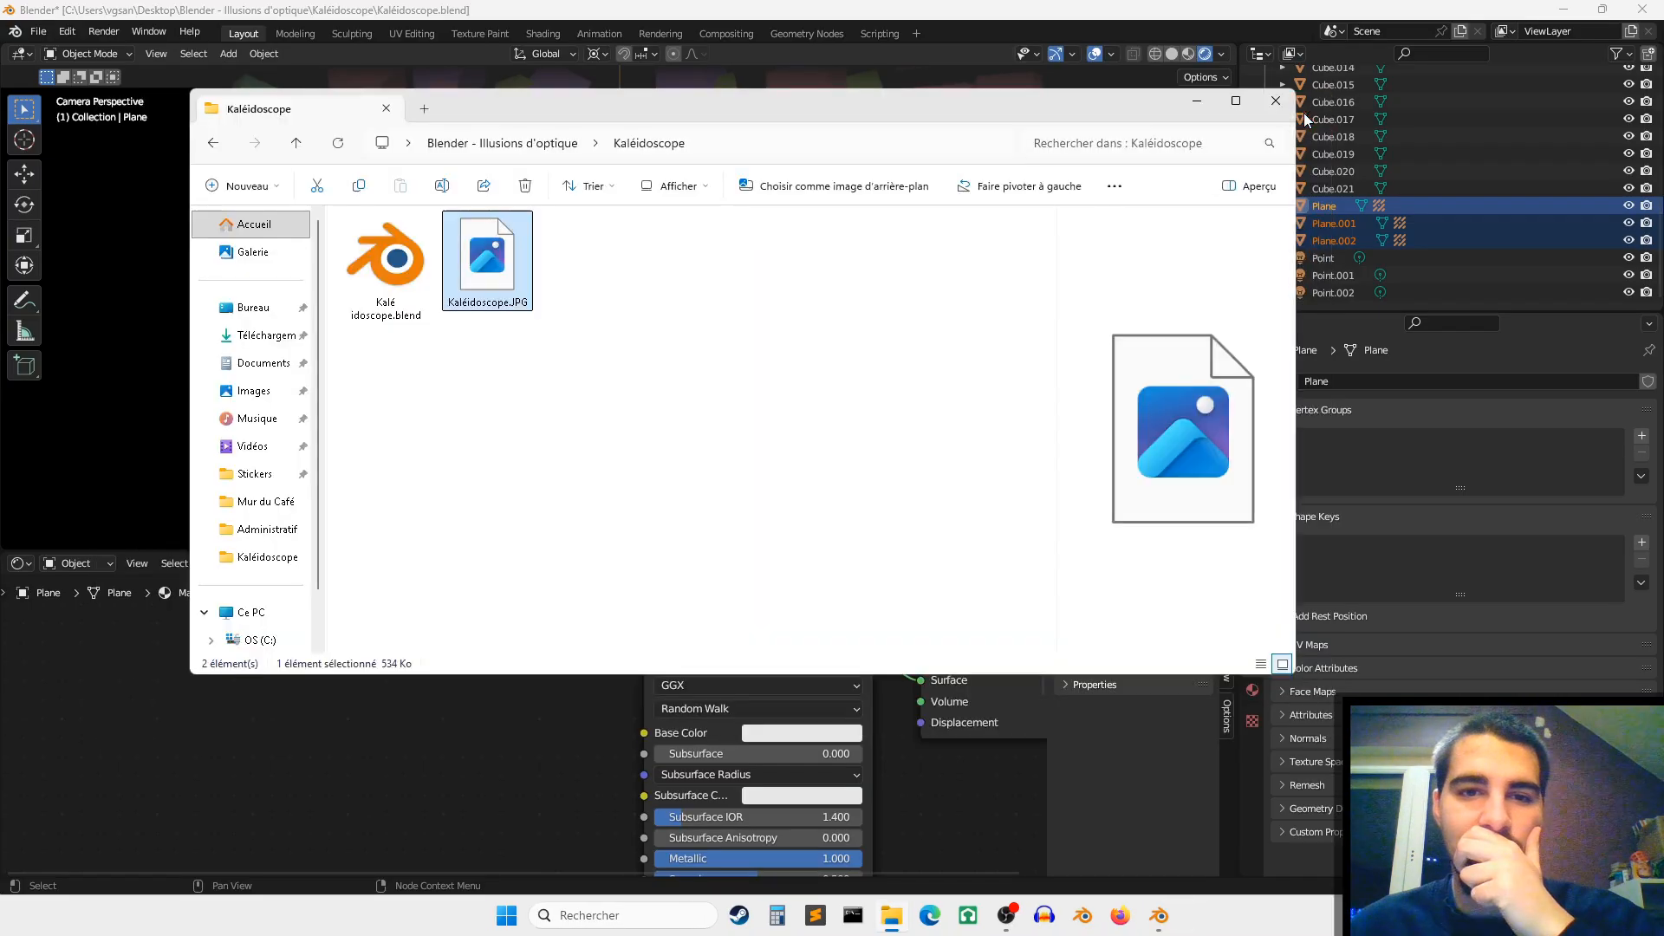
pyautogui.click(1183, 124)
pyautogui.scroll(-3, 813, 331)
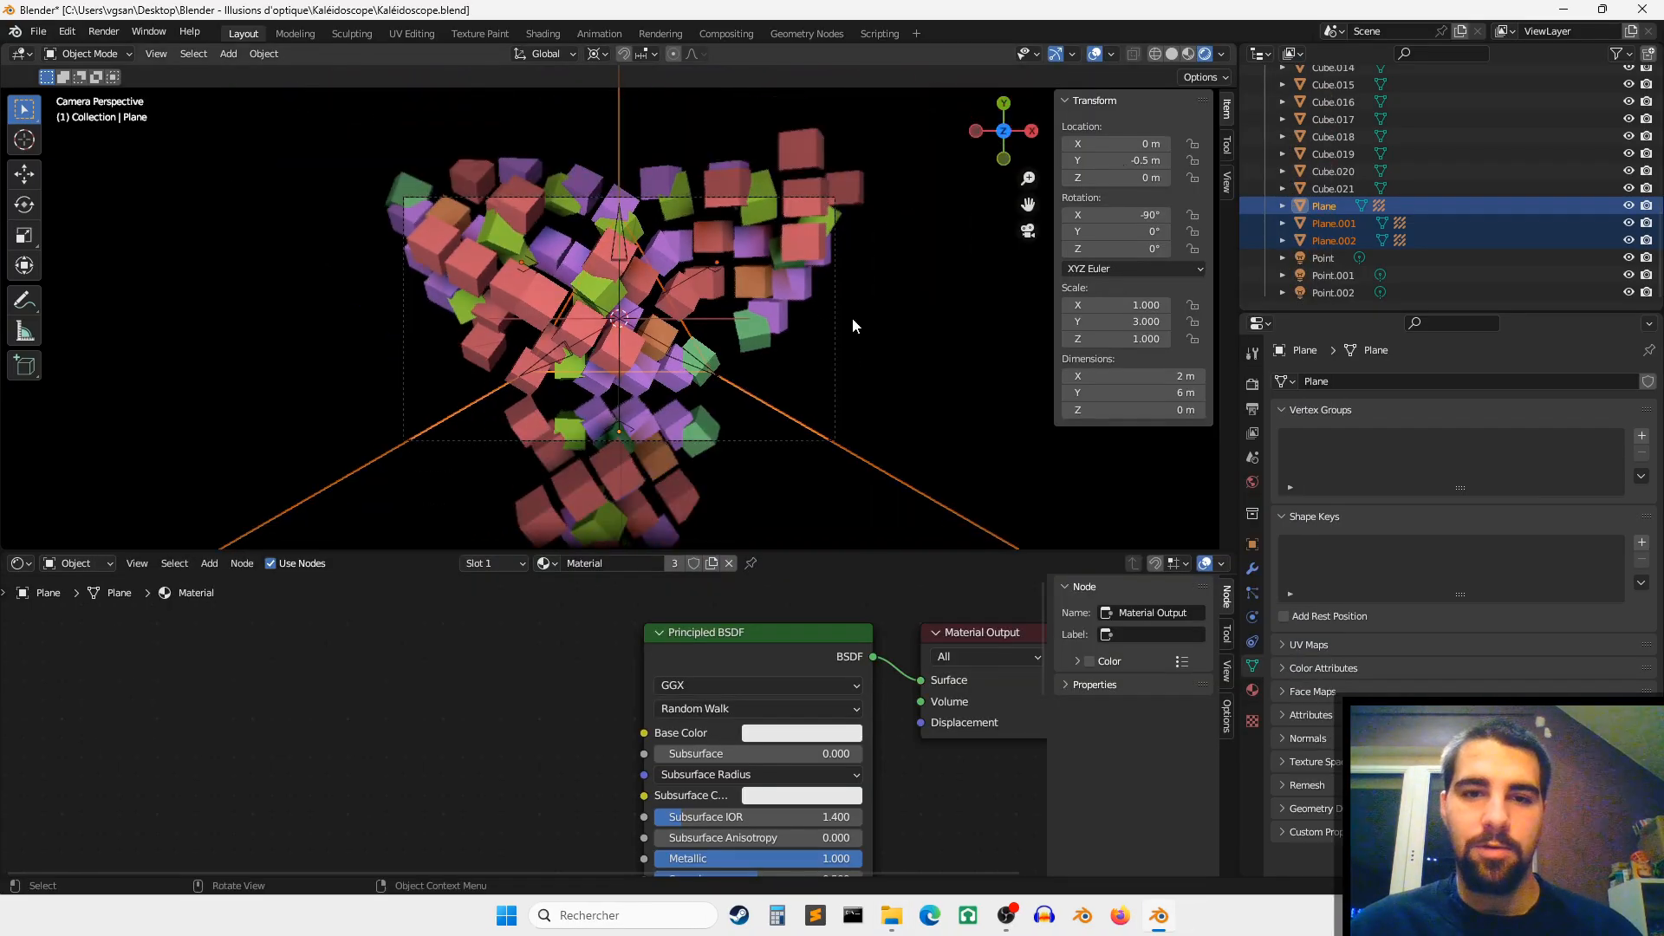
pyautogui.scroll(1, 302, 414)
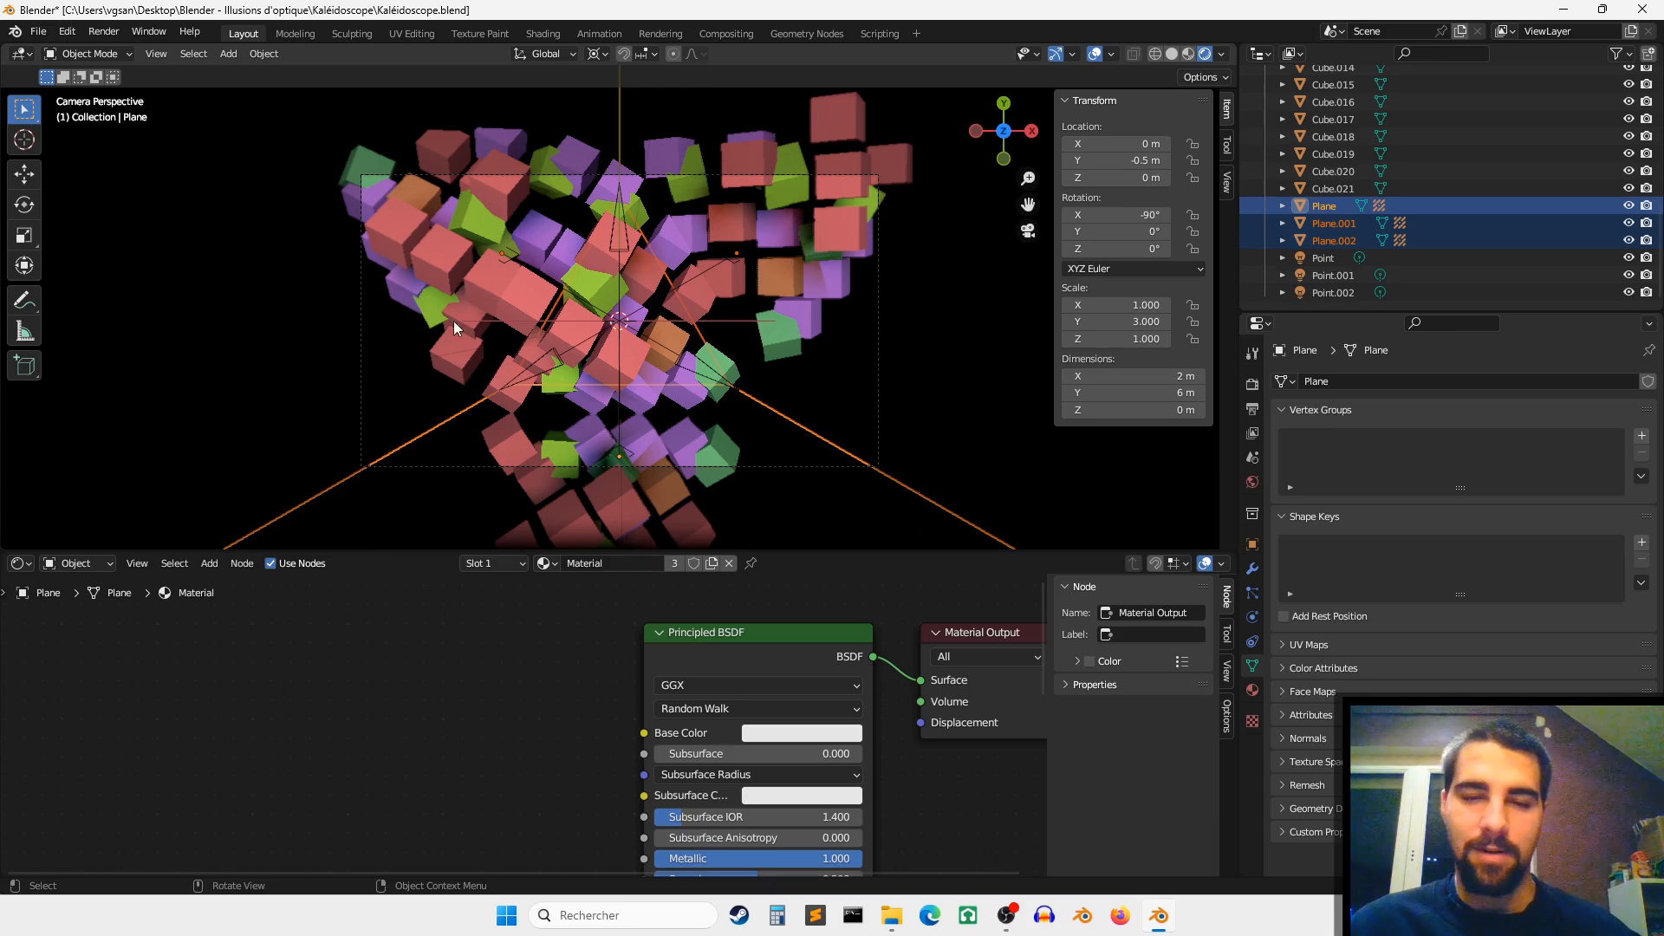
pyautogui.scroll(2, 799, 352)
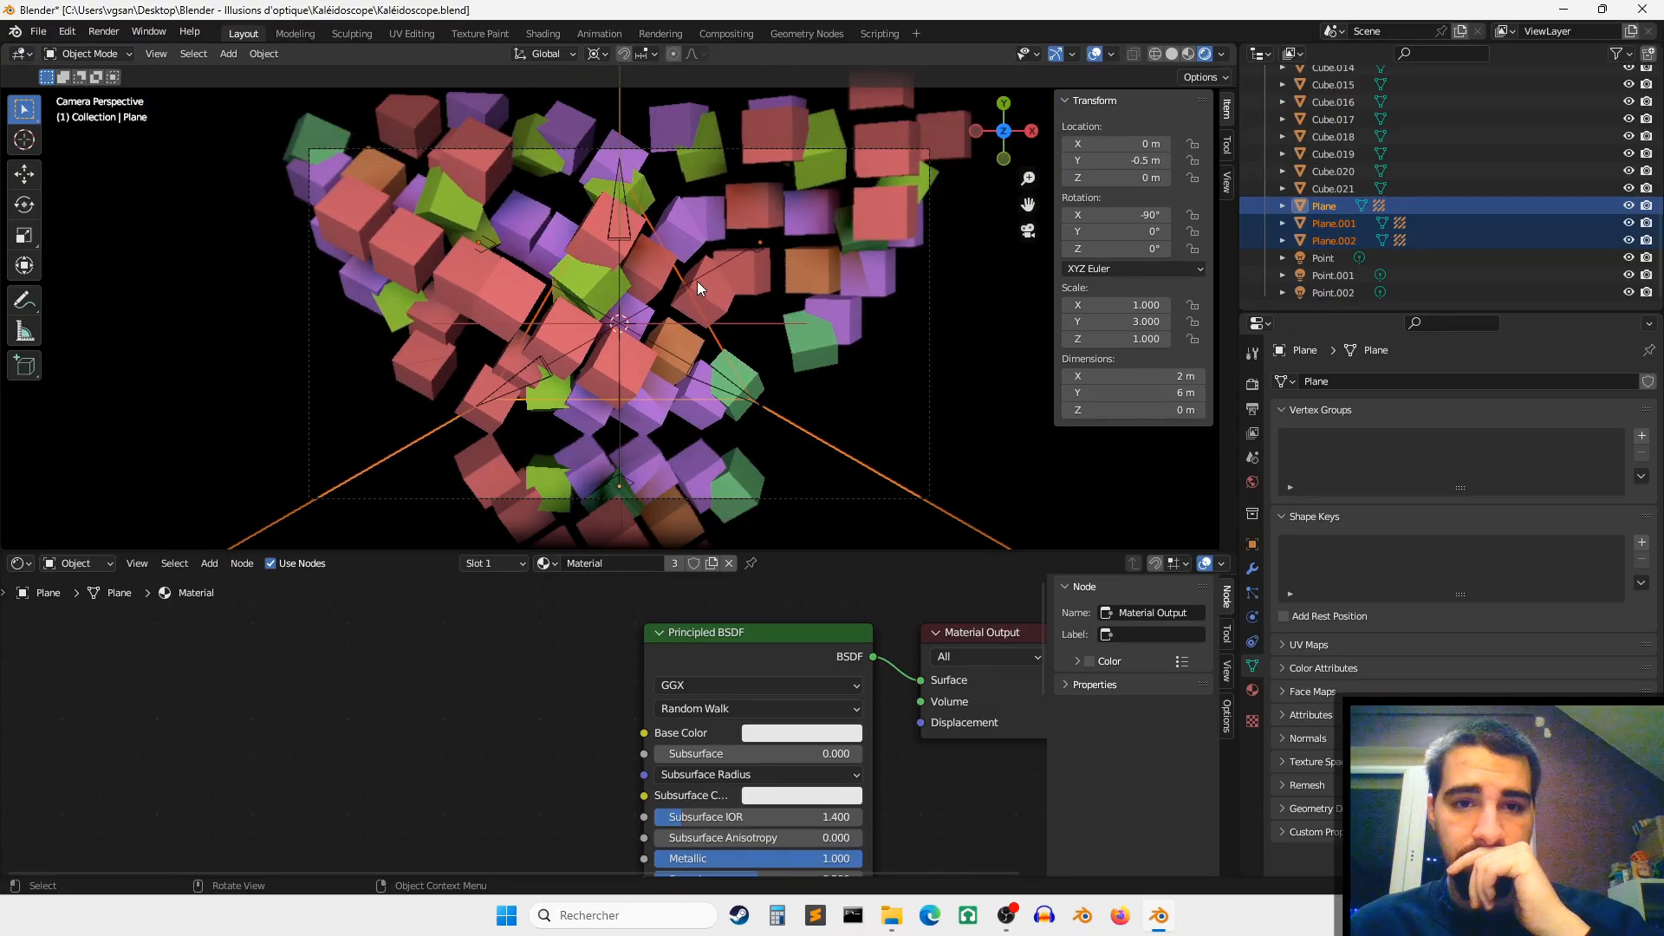
# Step: Select the camera and try adjusting its focal length
pyautogui.click(930, 360)
pyautogui.moveTo(1527, 465)
pyautogui.mouseDown()
pyautogui.moveTo(1507, 465)
pyautogui.moveTo(1528, 465)
pyautogui.mouseUp()
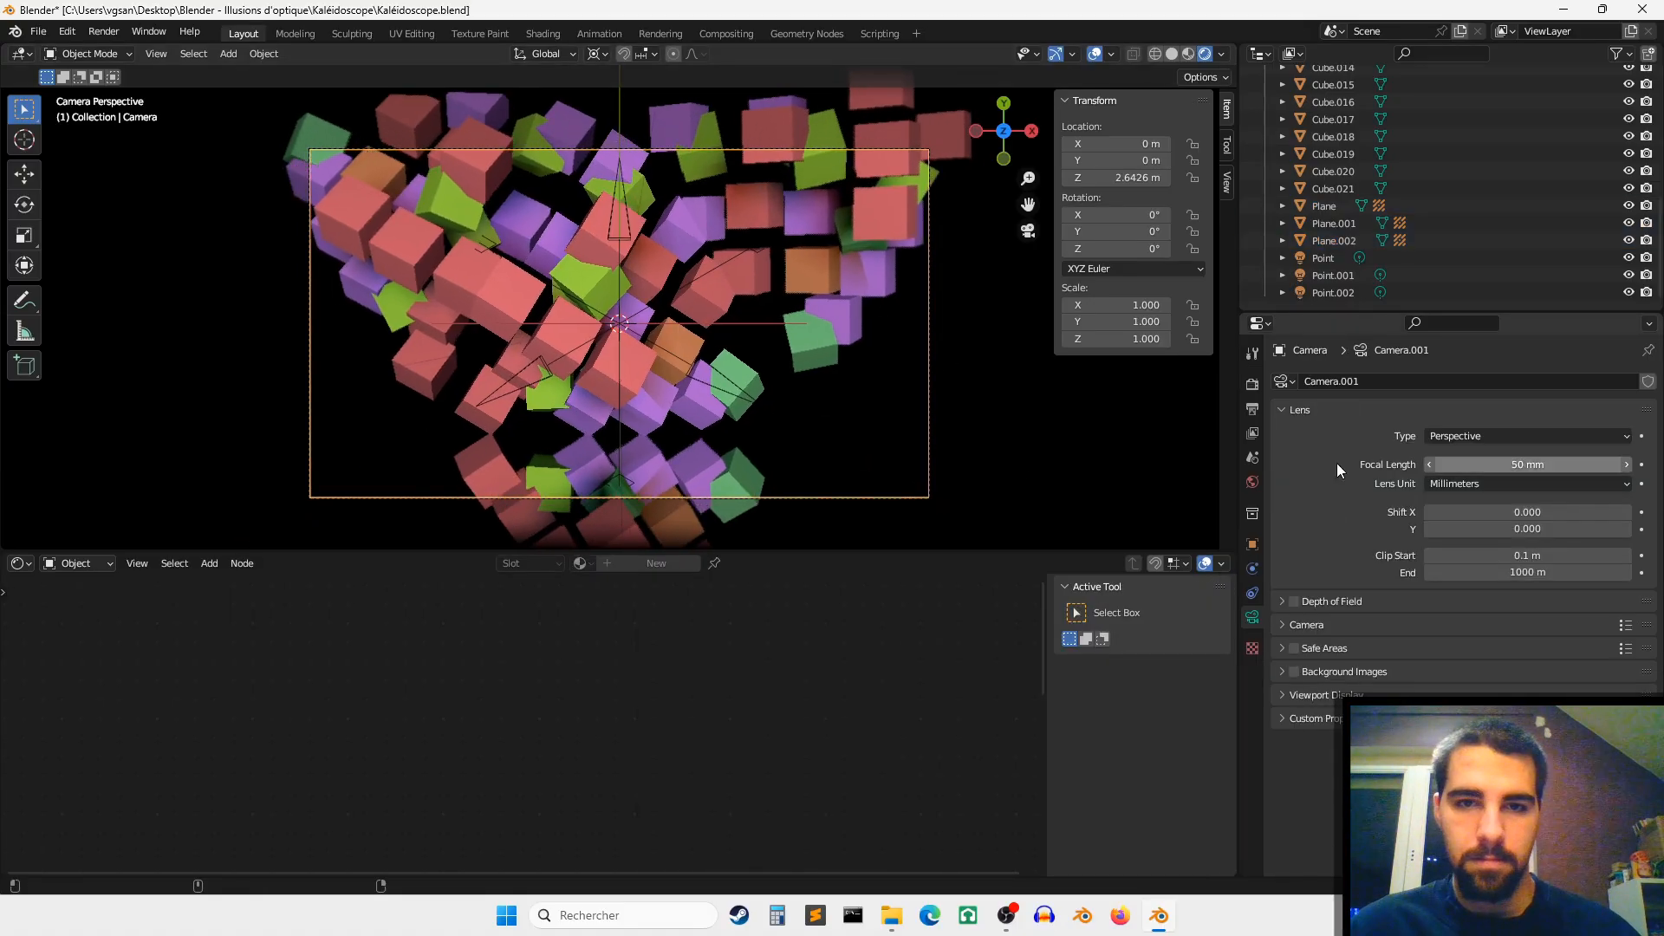
# Step: Preview the reflections while rotating the three mirror planes about global Z around the 3D cursor, and cancel the rotation
pyautogui.click(1298, 208)
pyautogui.keyDown('shift'); pyautogui.click(1310, 241); pyautogui.keyUp('shift')
pyautogui.press('r')
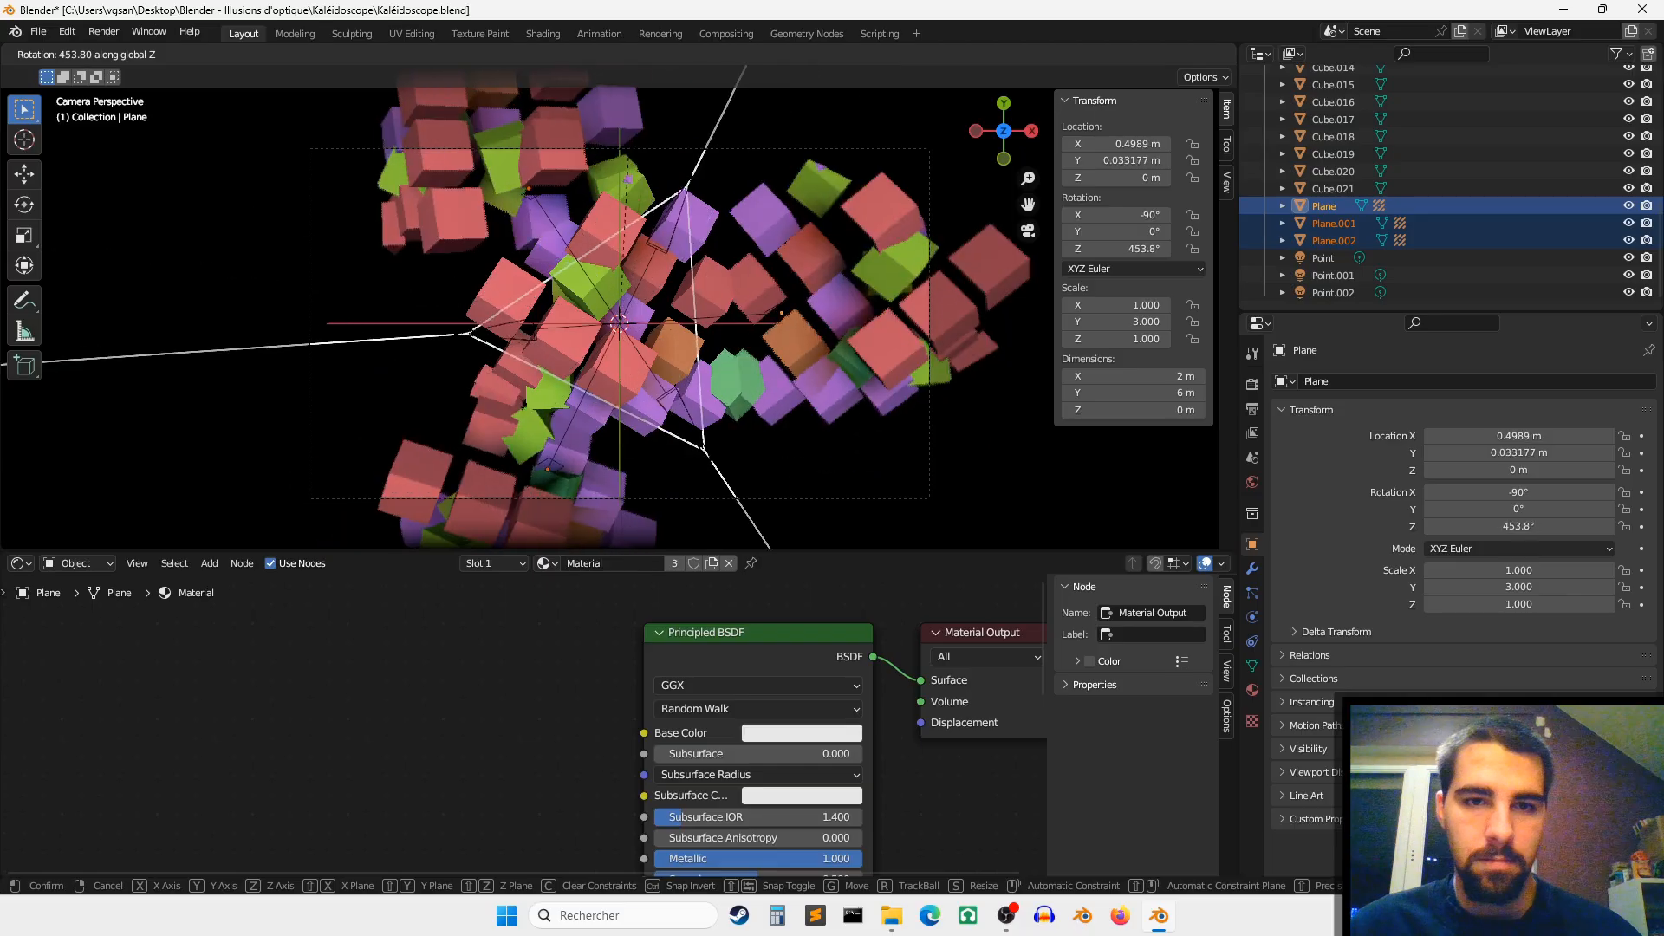
pyautogui.press('Escape')
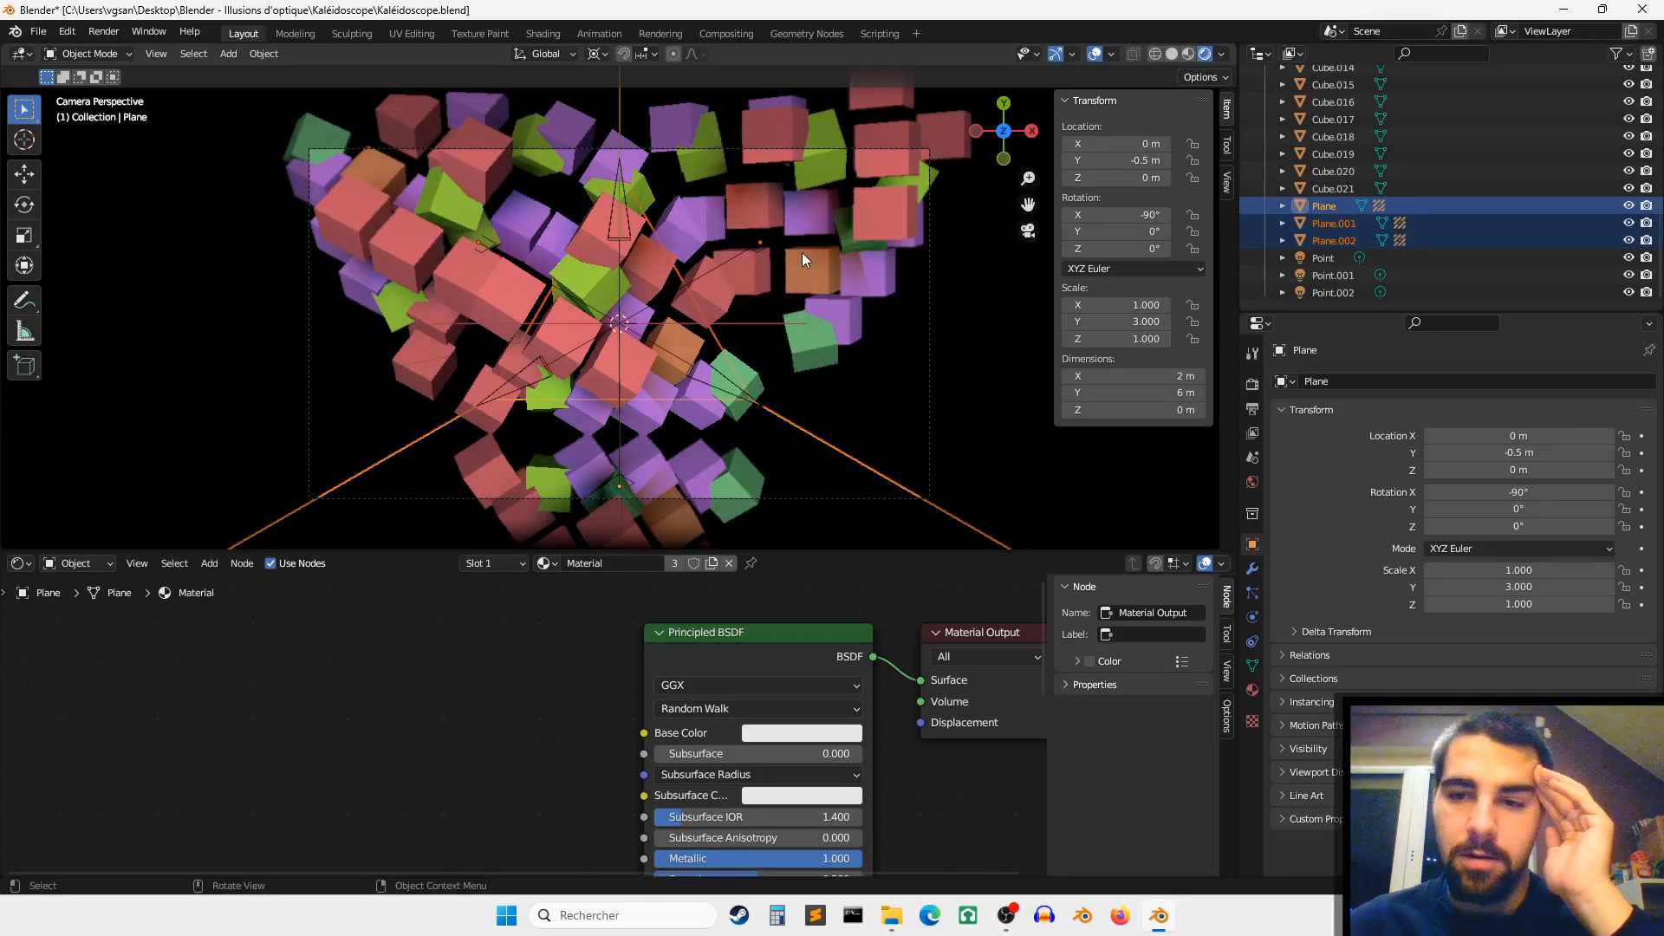
# Step: Review the render engine options in the scene's render settings
pyautogui.click(1253, 384)
pyautogui.click(1464, 381)
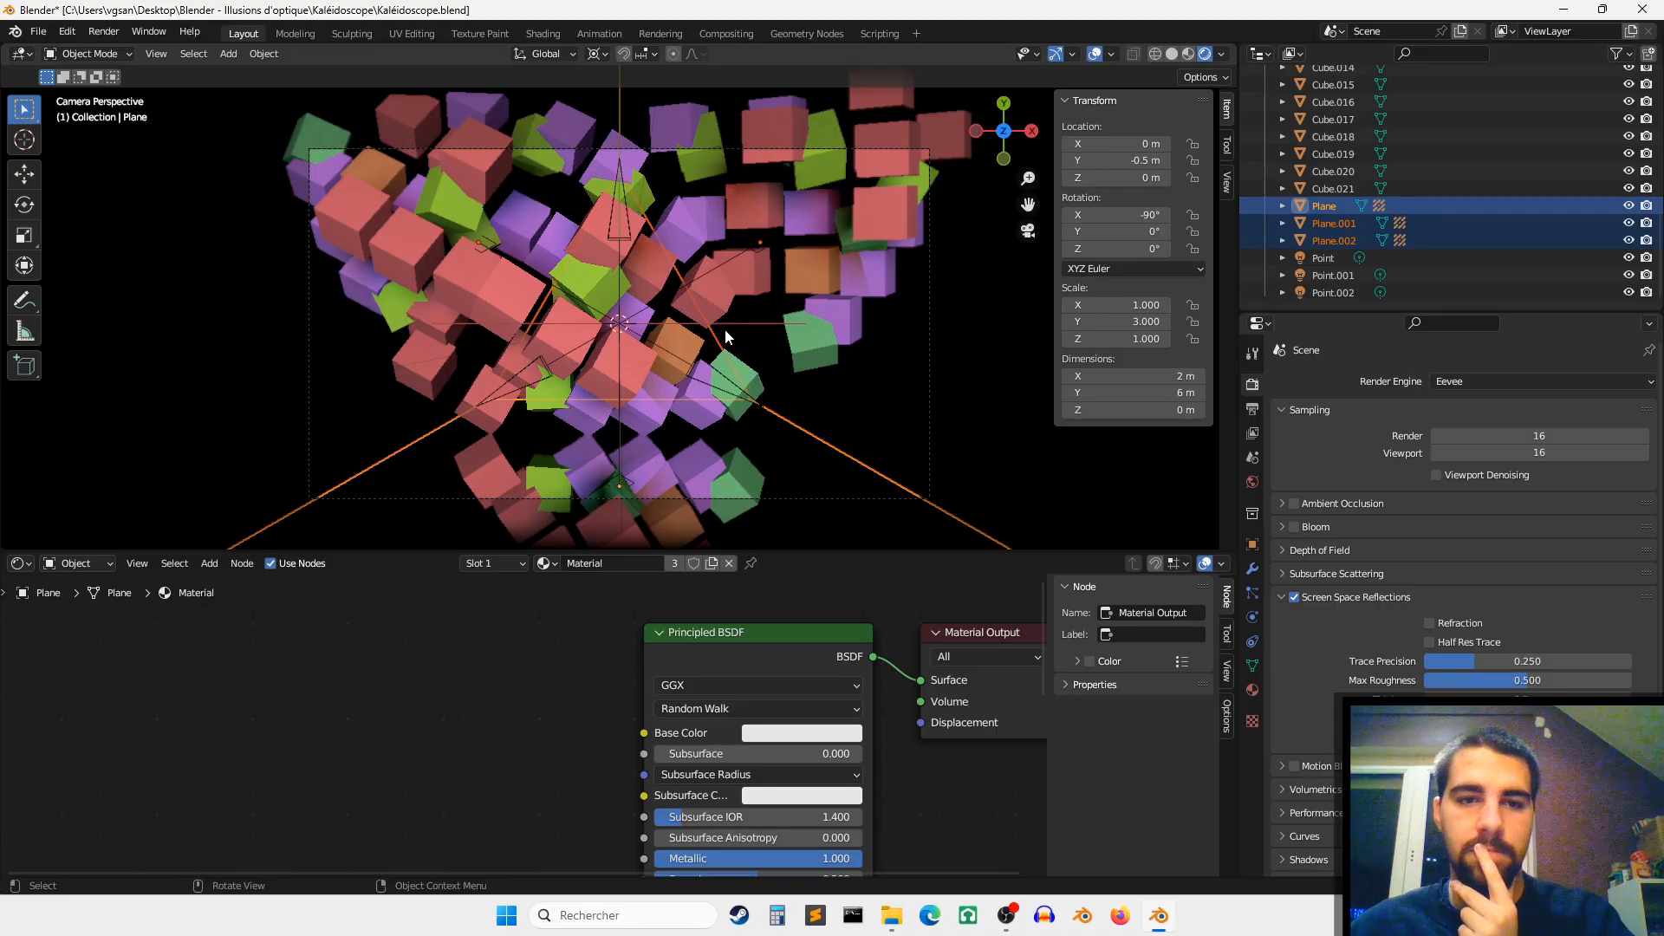
# Step: Return the viewport to solid shading and save the Blender file
pyautogui.click(1170, 54)
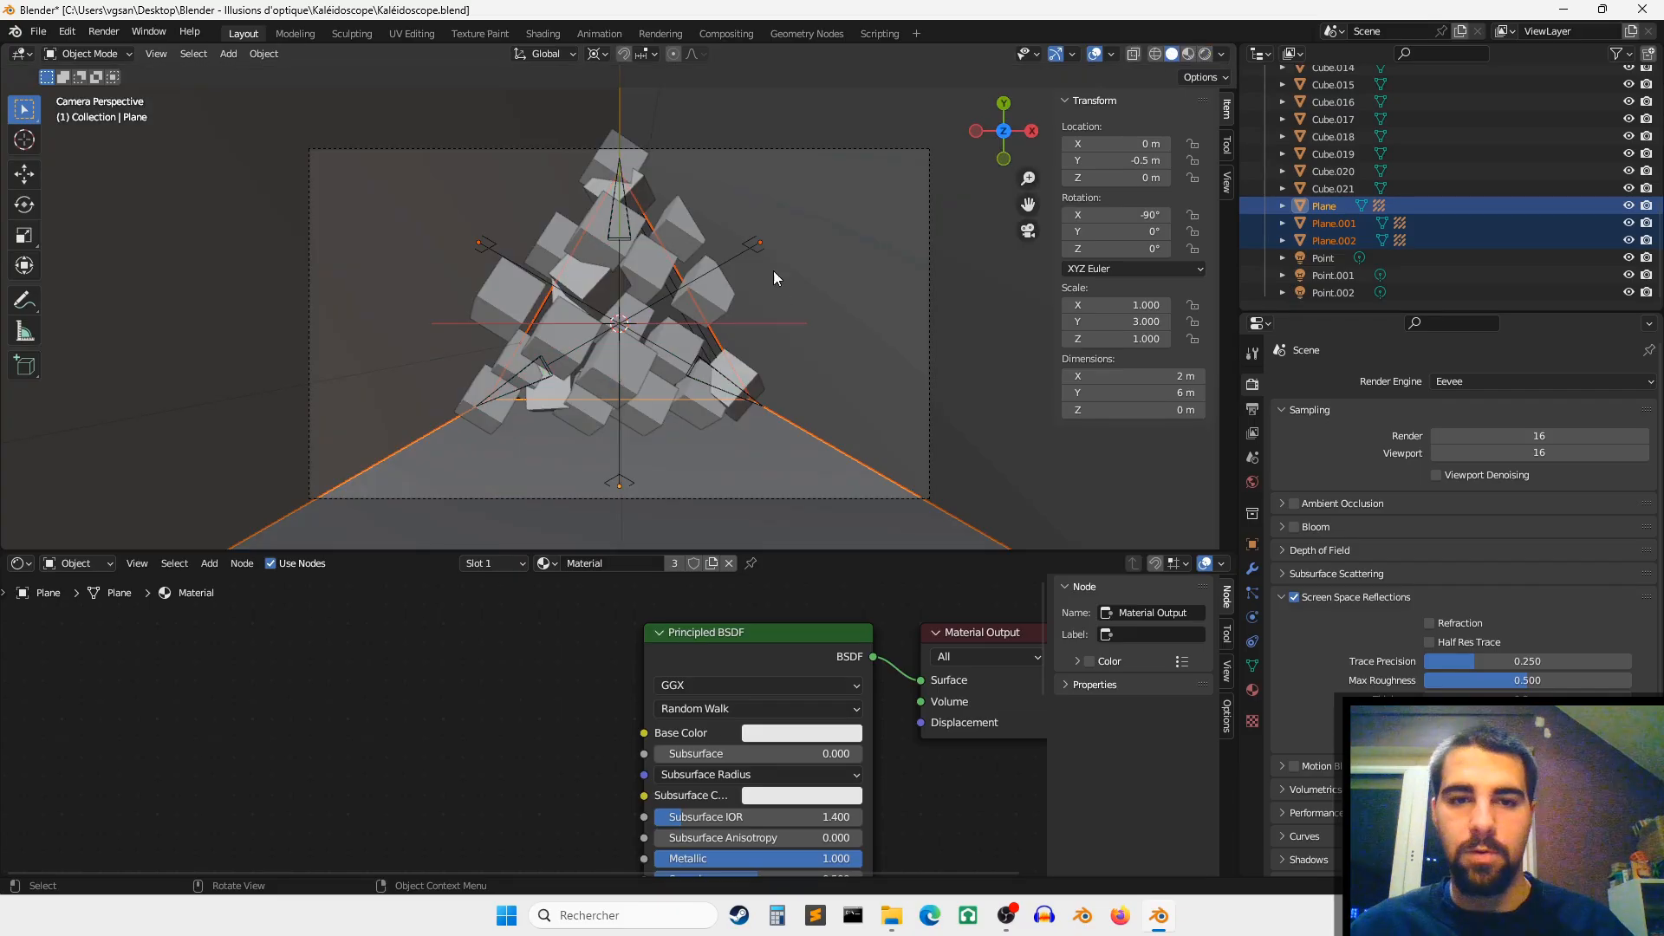
pyautogui.hotkey('ctrl', 's')
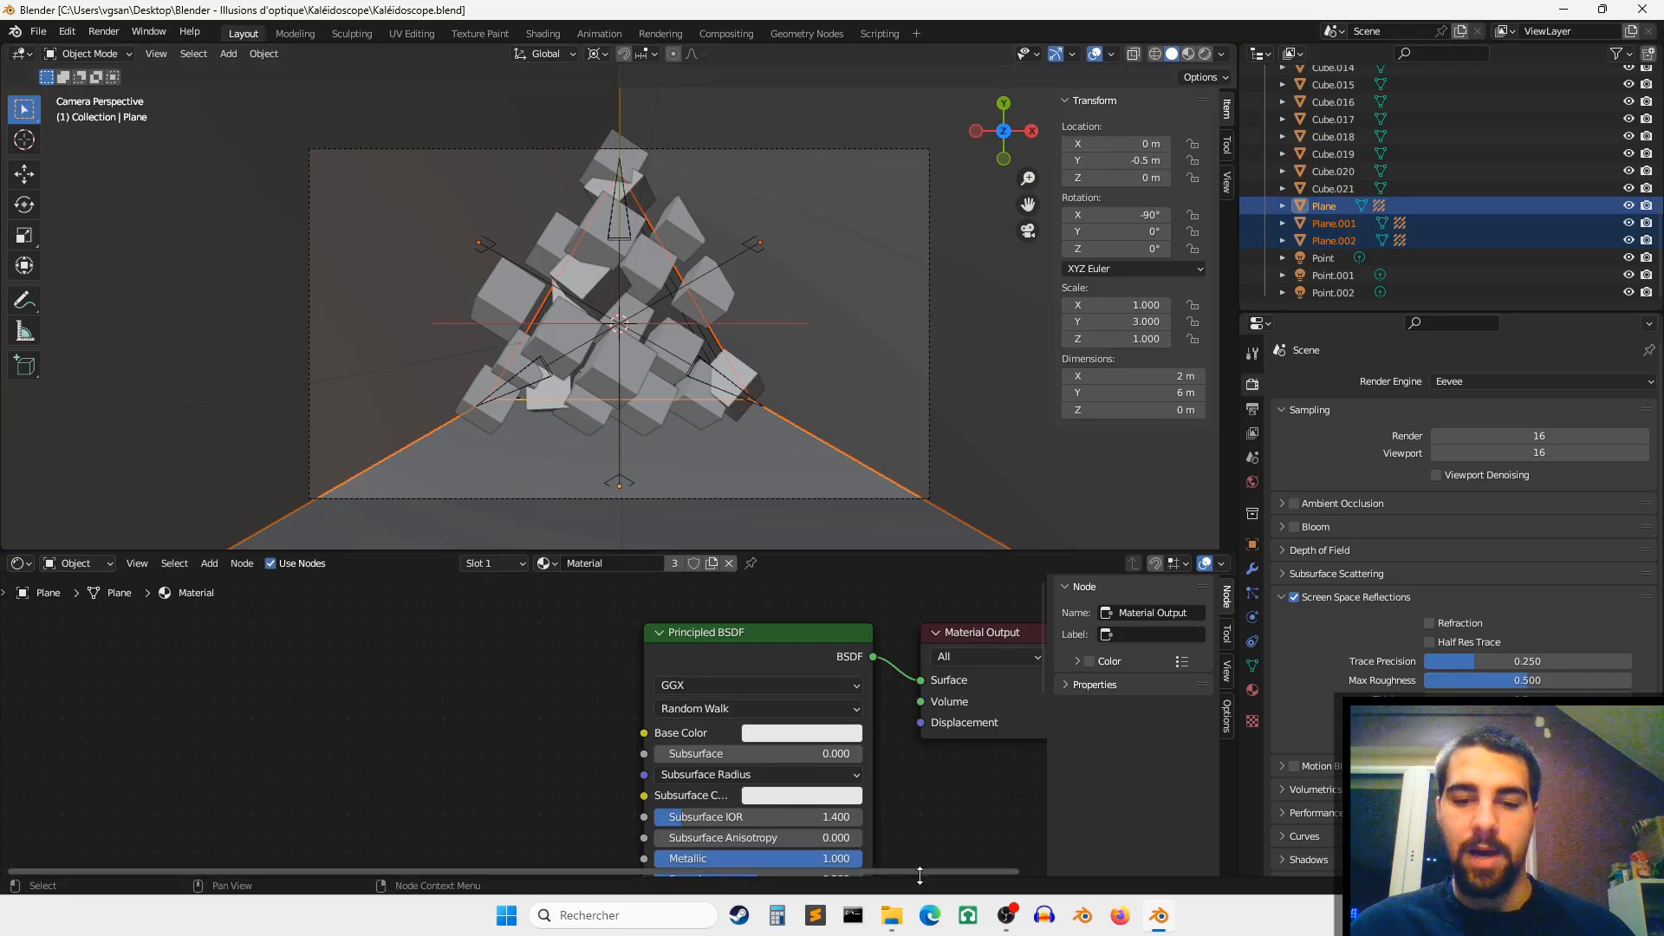
# Step: Switch to File Explorer and view Micropsie & Macropsie.png from the Blender - Illusions d'optique folder
pyautogui.click(892, 916)
pyautogui.click(298, 149)
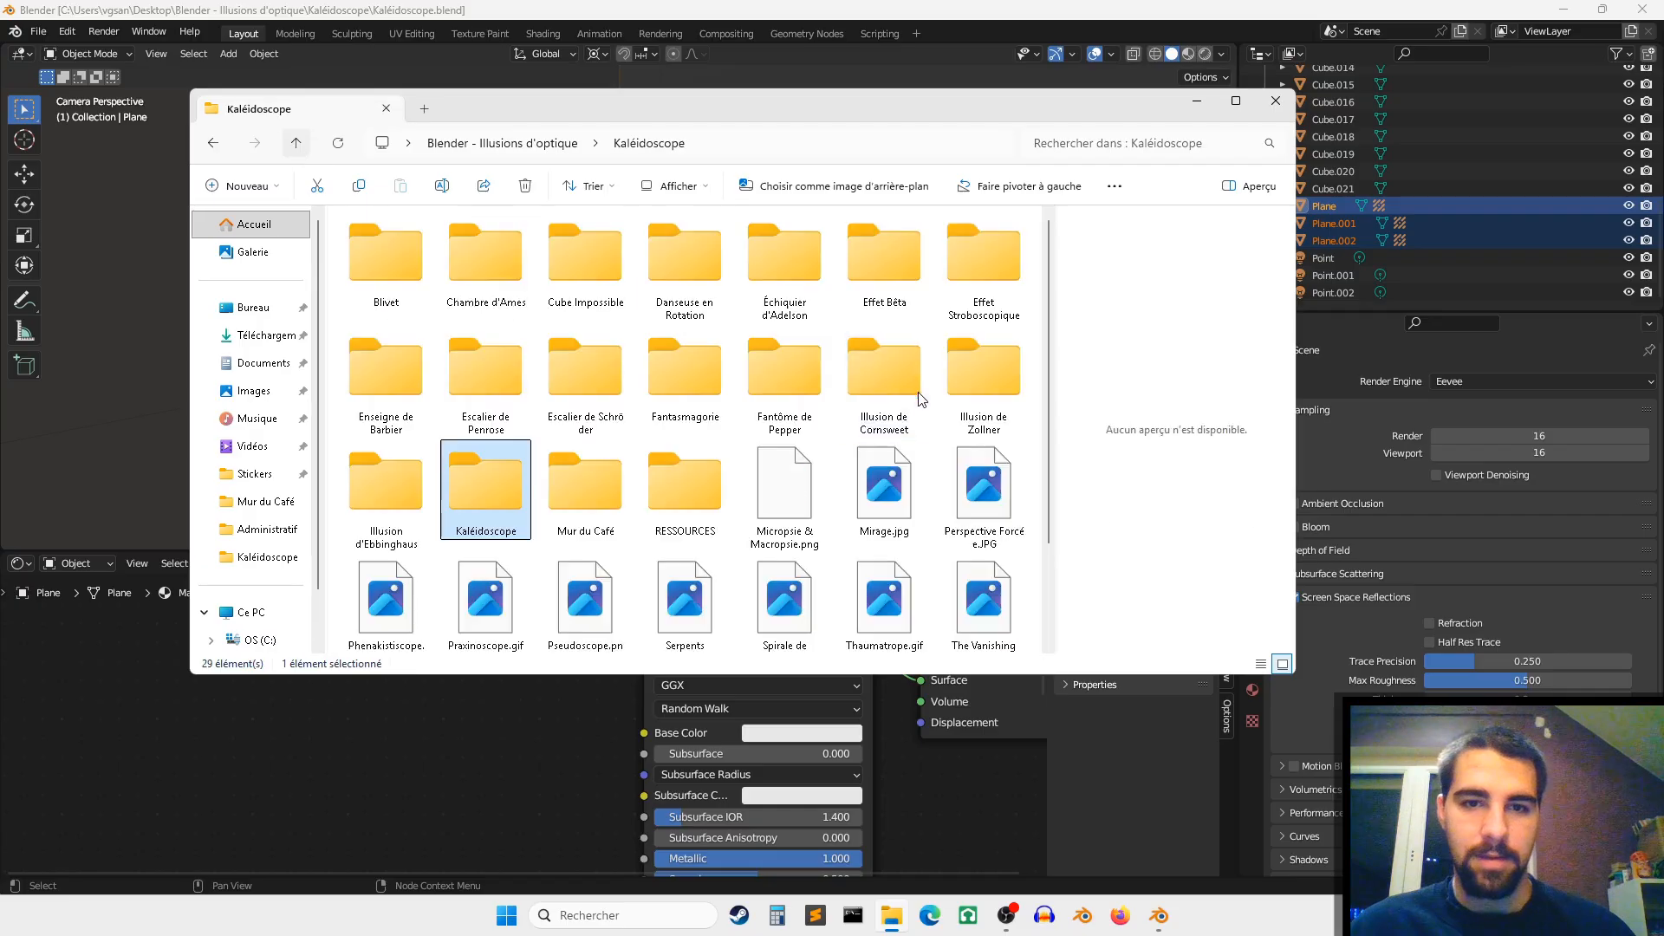
pyautogui.doubleClick(810, 485)
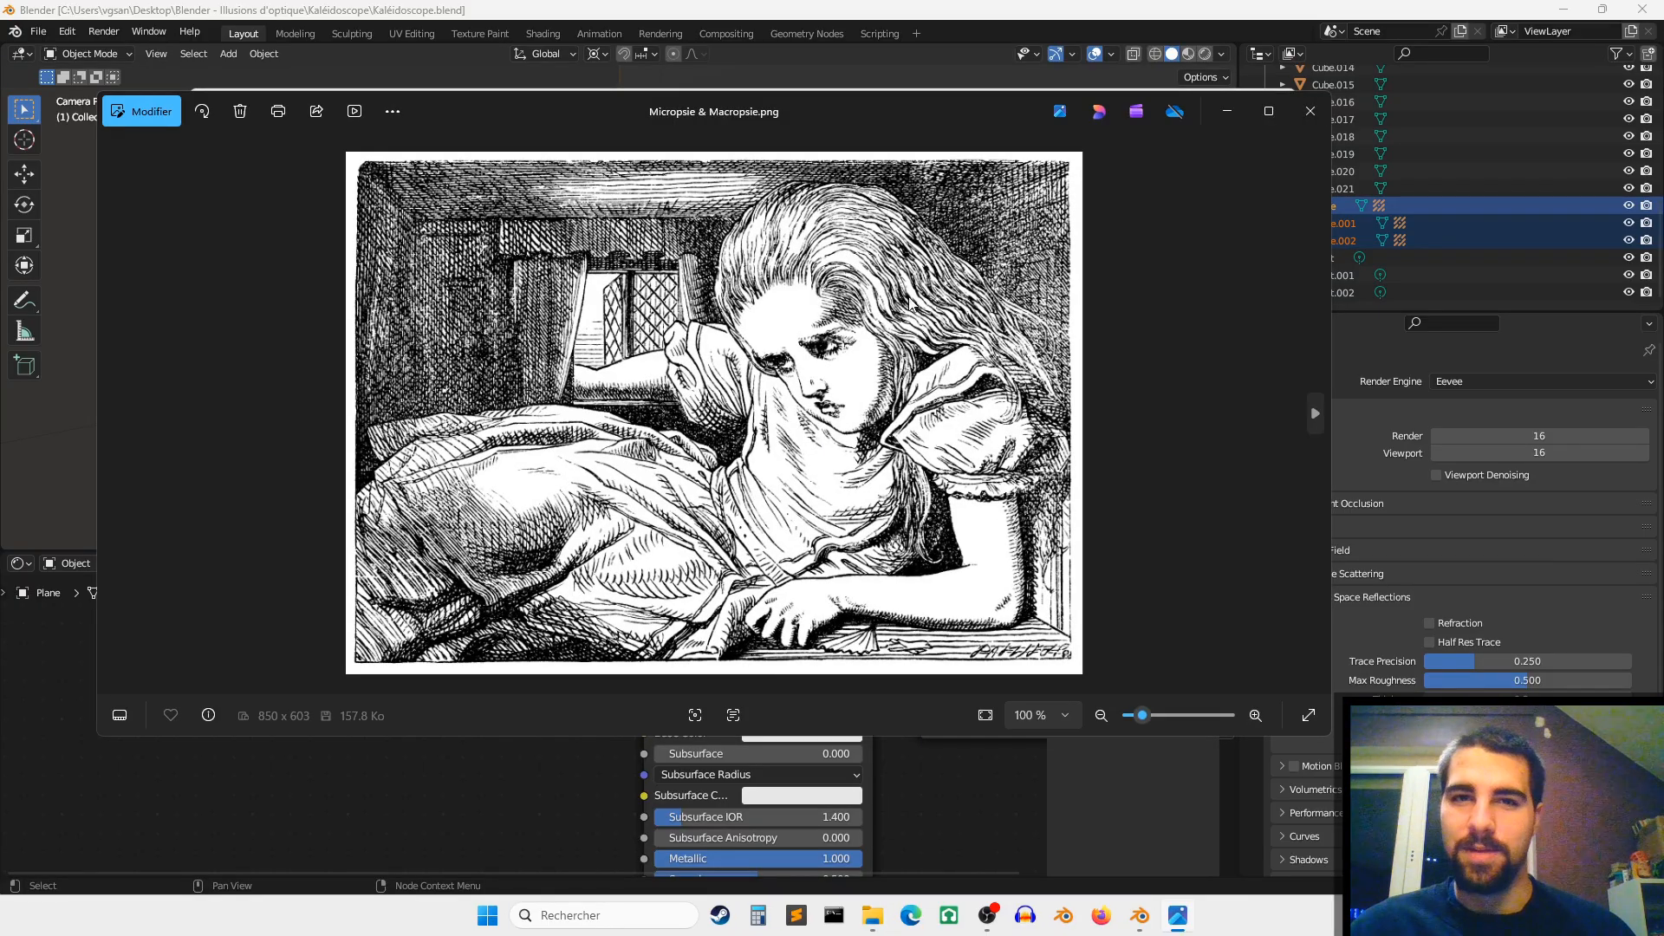
pyautogui.click(1311, 111)
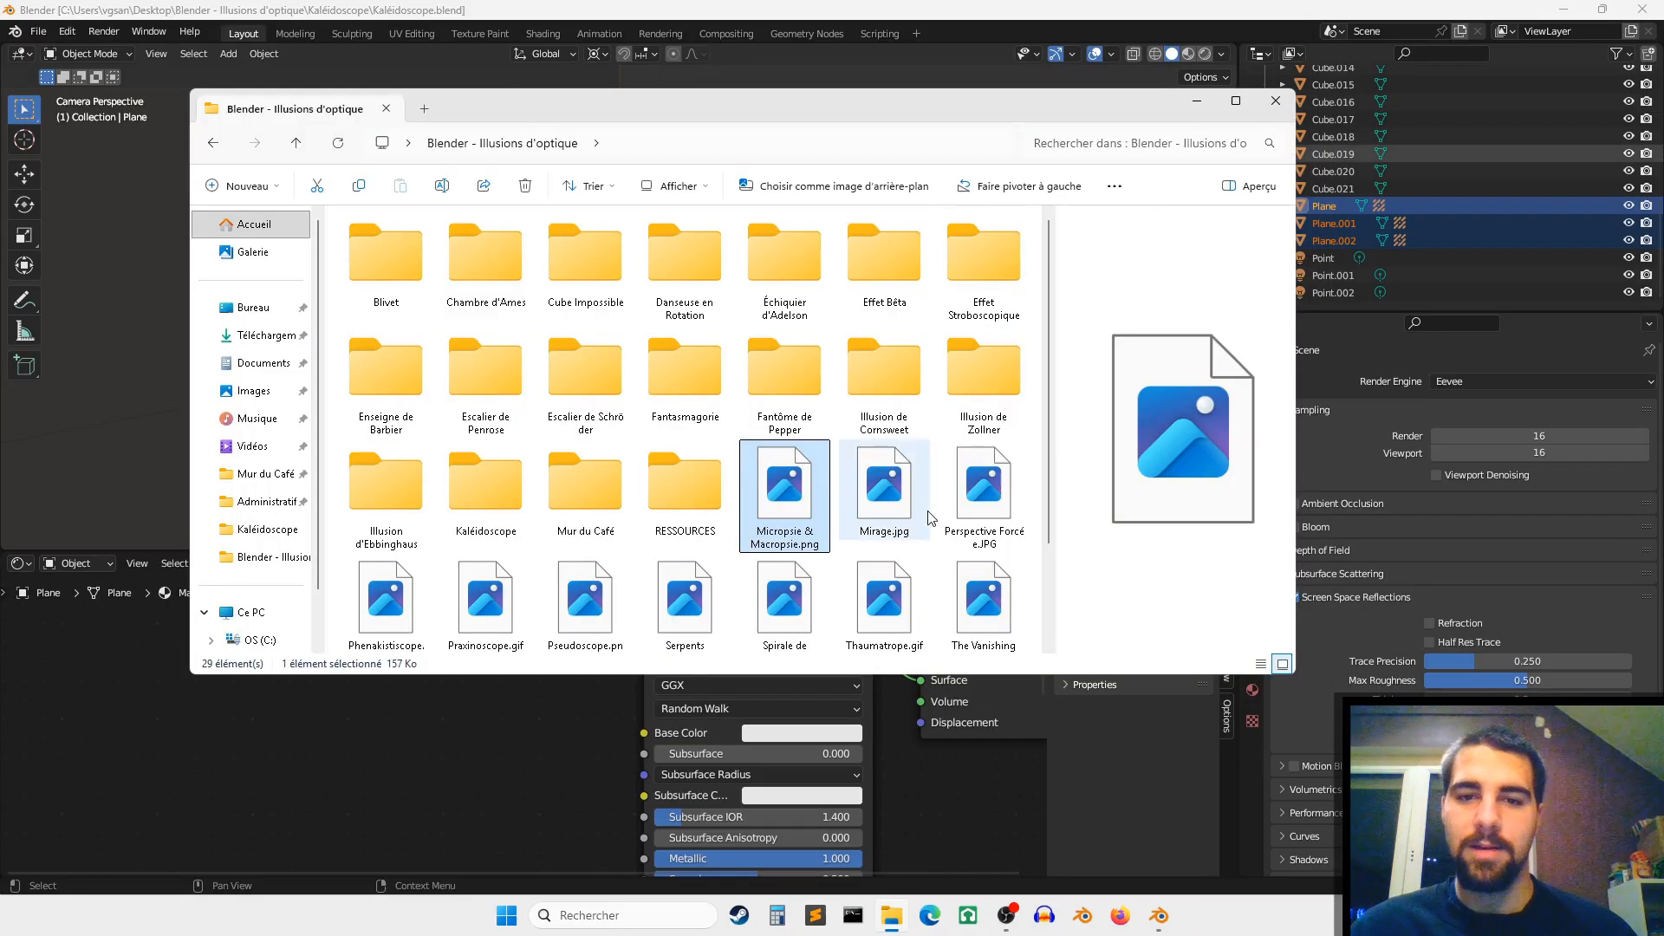